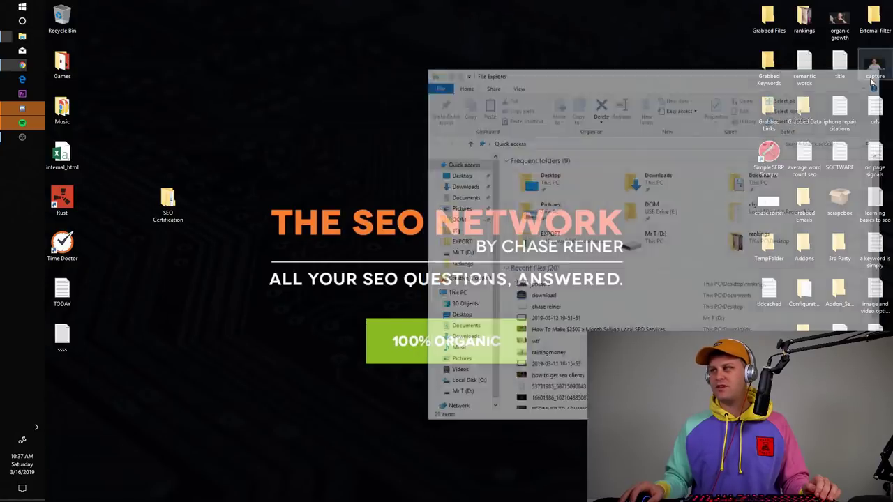
- Close the File Explorer window and go to basecamp.com in Chrome
{"action": "left_click", "coordinate": [872, 73]}
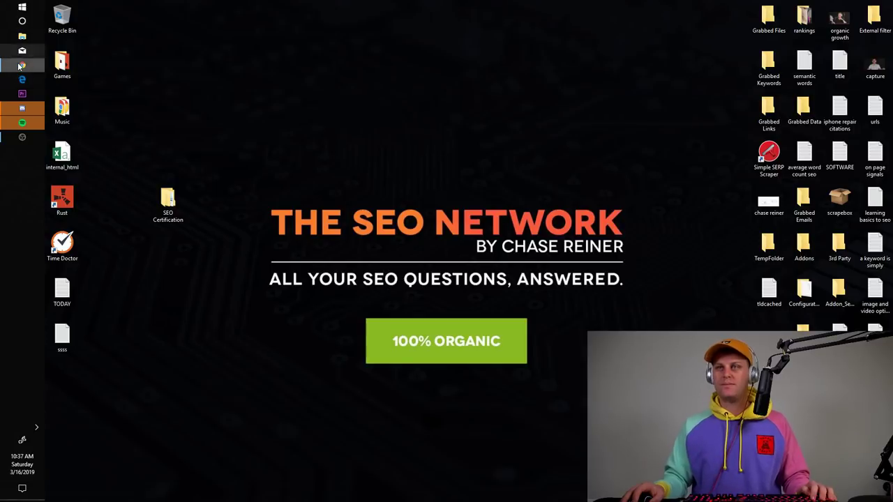
{"action": "mouse_move", "coordinate": [20, 66]}
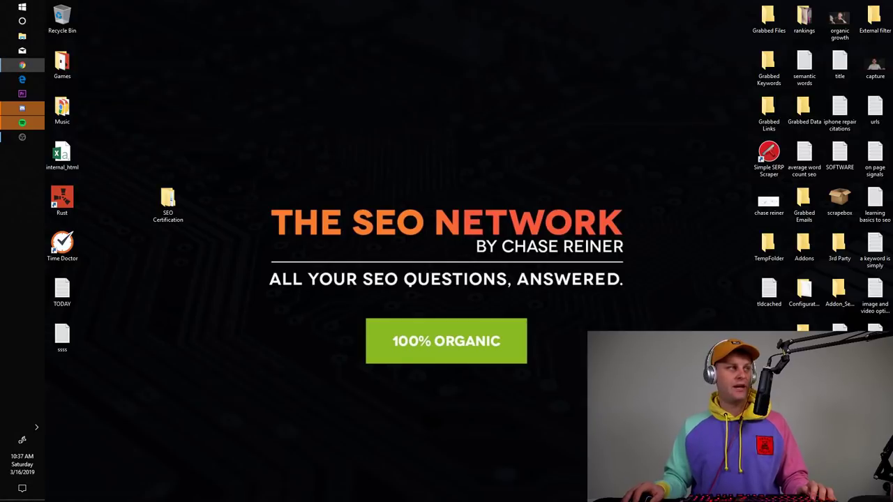
{"action": "left_click_drag", "start_coordinate": [892, 84], "coordinate": [480, 1]}
{"action": "type", "text": "basecamp.com"}
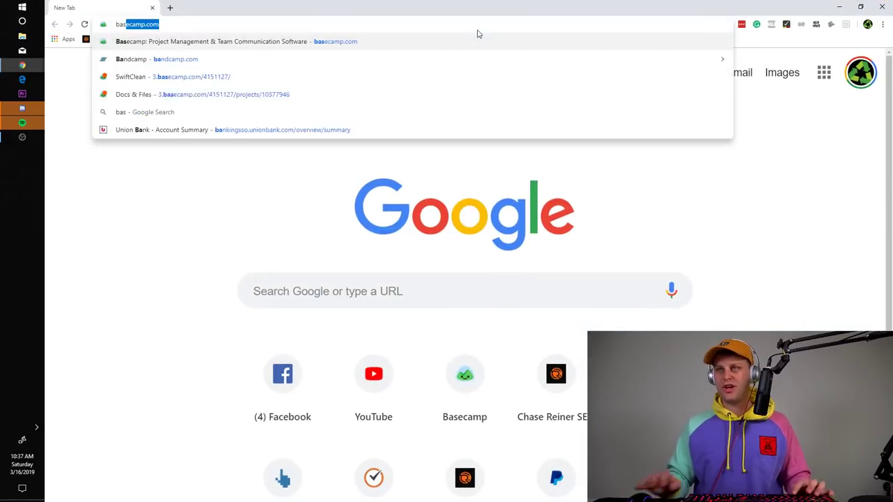
{"action": "key", "text": "Return"}
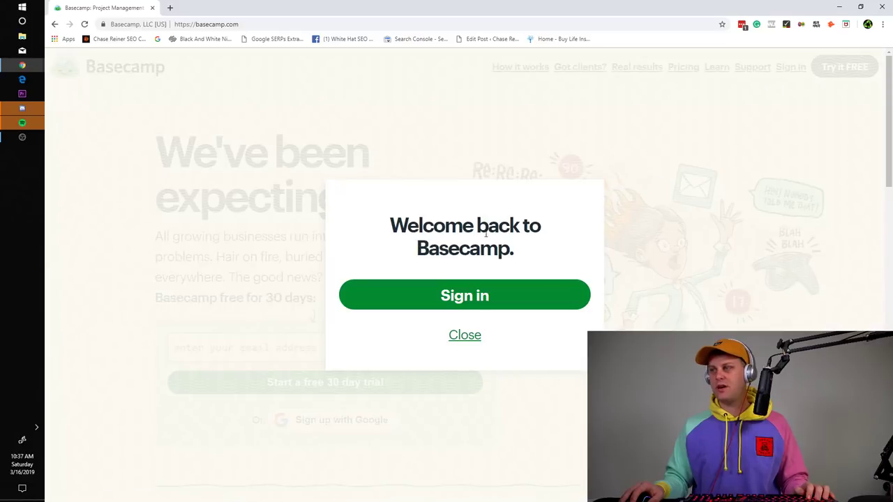
- Sign in to Basecamp, choose the second account in the Launchpad, and open its company-wide HQ project
{"action": "left_click", "coordinate": [479, 312]}
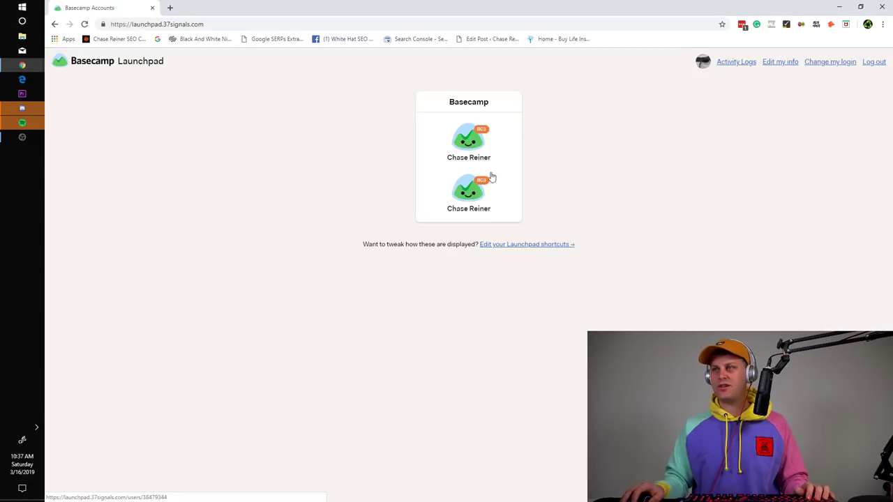
{"action": "left_click", "coordinate": [475, 200]}
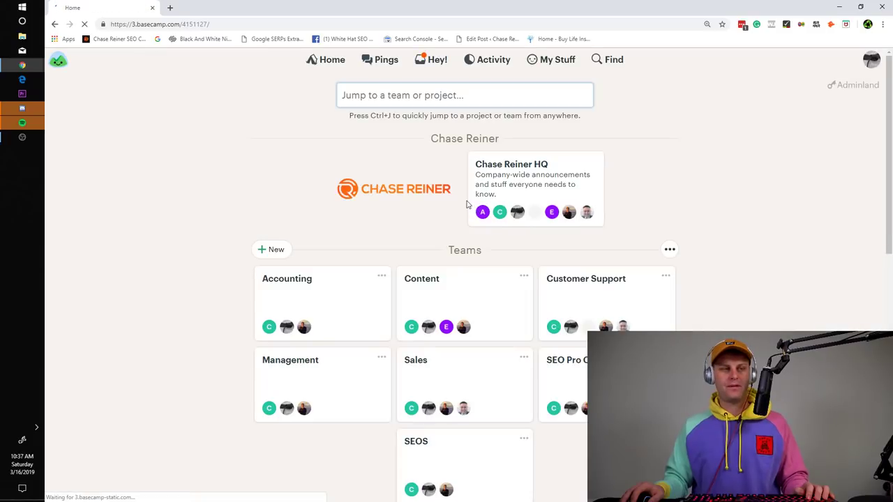
{"action": "scroll", "coordinate": [484, 210], "scroll_direction": "down", "scroll_amount": 1}
{"action": "scroll", "coordinate": [484, 211], "scroll_direction": "up", "scroll_amount": 1}
{"action": "left_click", "coordinate": [525, 206]}
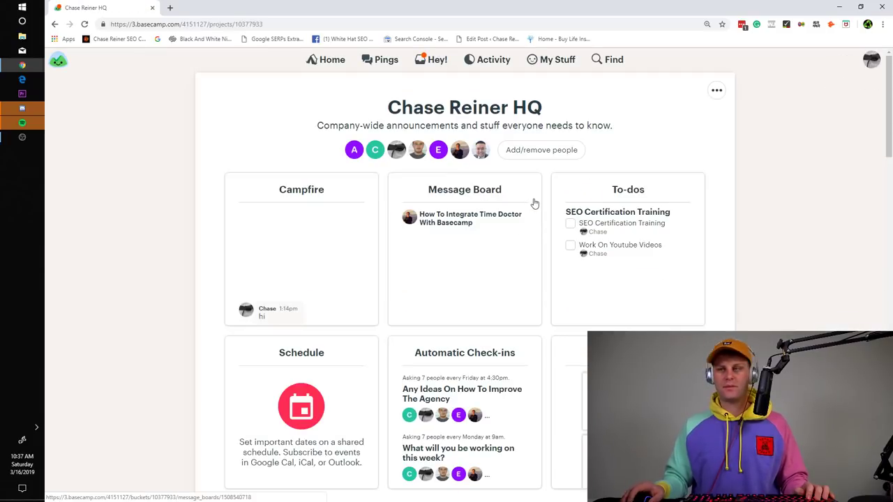
- Open the Phase folder inside the Templates folder of the HQ project's Docs & Files
{"action": "scroll", "coordinate": [534, 204], "scroll_direction": "down", "scroll_amount": 1}
{"action": "left_click", "coordinate": [627, 356]}
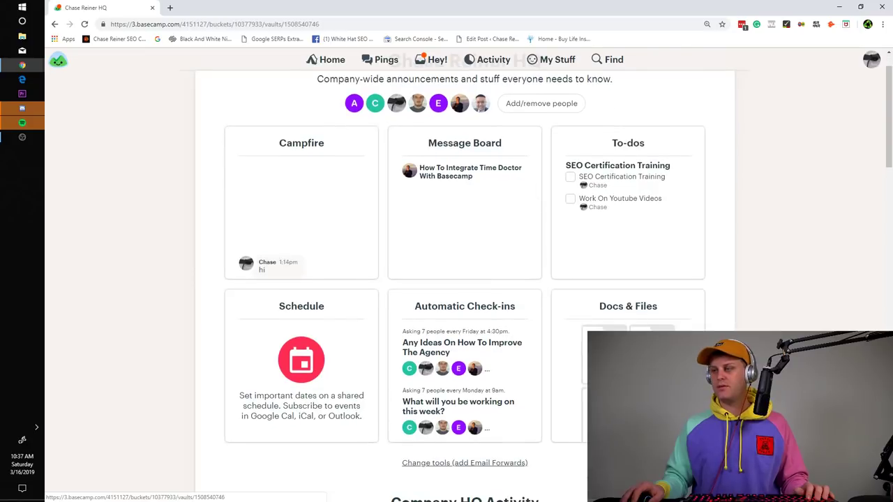
{"action": "left_click", "coordinate": [529, 257]}
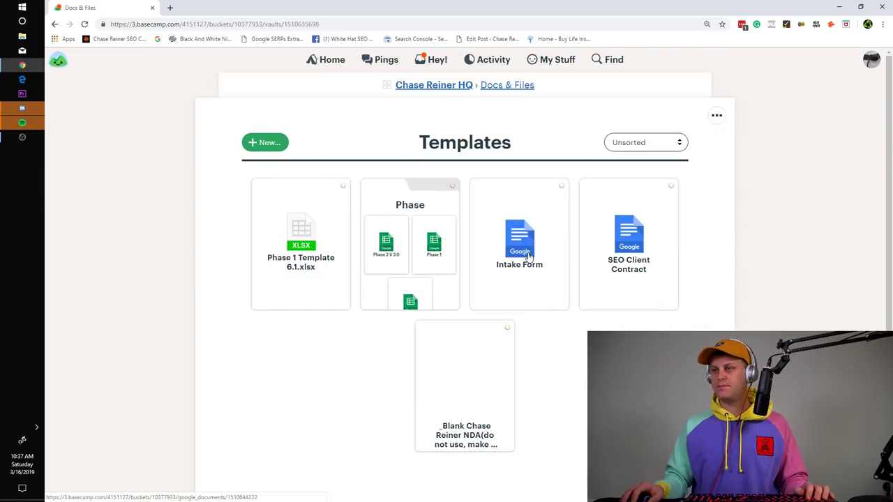
{"action": "left_click", "coordinate": [405, 239]}
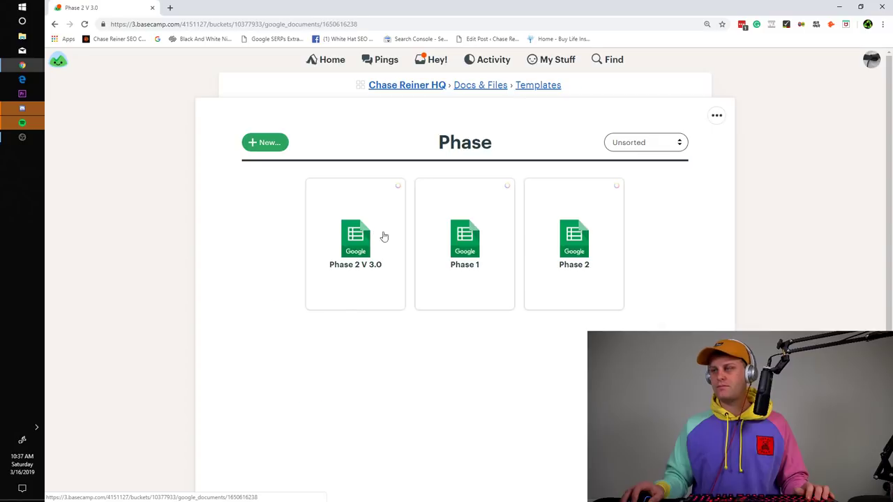
{"action": "left_click", "coordinate": [385, 236]}
{"action": "left_click", "coordinate": [463, 221]}
{"action": "left_click", "coordinate": [140, 4]}
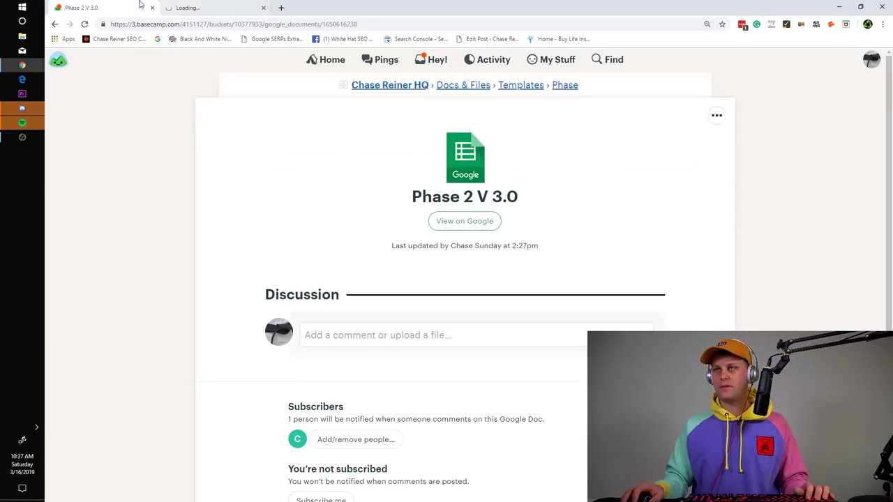
{"action": "left_click", "coordinate": [55, 25]}
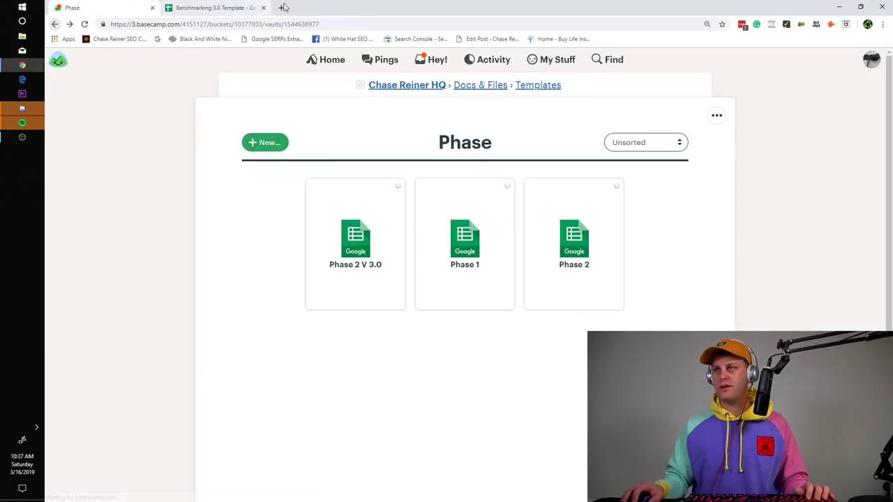
- Open the Phase 2 document from the Phase folder and view its spreadsheet in Google Sheets
{"action": "left_click", "coordinate": [588, 260]}
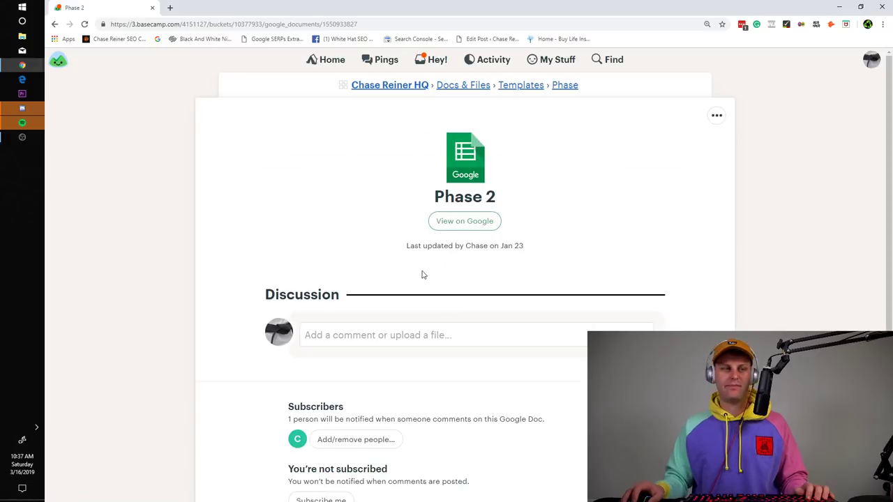
{"action": "left_click", "coordinate": [486, 225]}
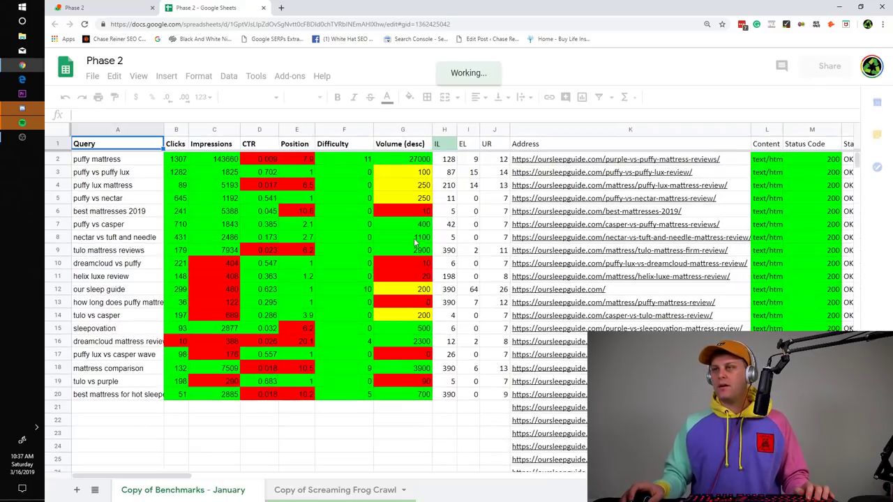
{"action": "right_click", "coordinate": [442, 278]}
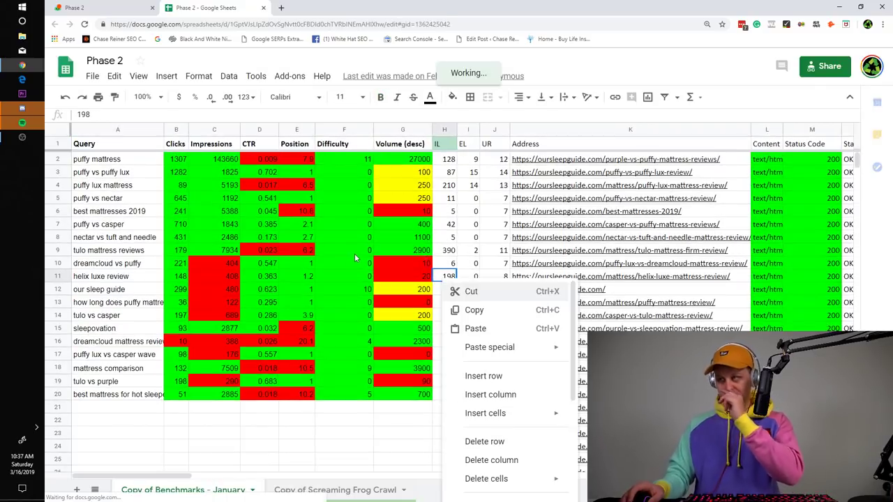
{"action": "left_click", "coordinate": [354, 255]}
{"action": "left_click", "coordinate": [178, 447]}
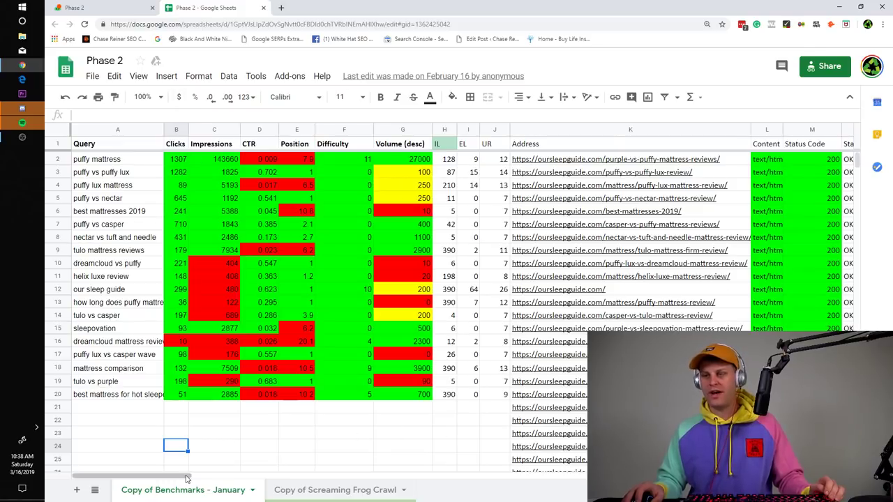
{"action": "left_click_drag", "start_coordinate": [186, 476], "coordinate": [112, 376]}
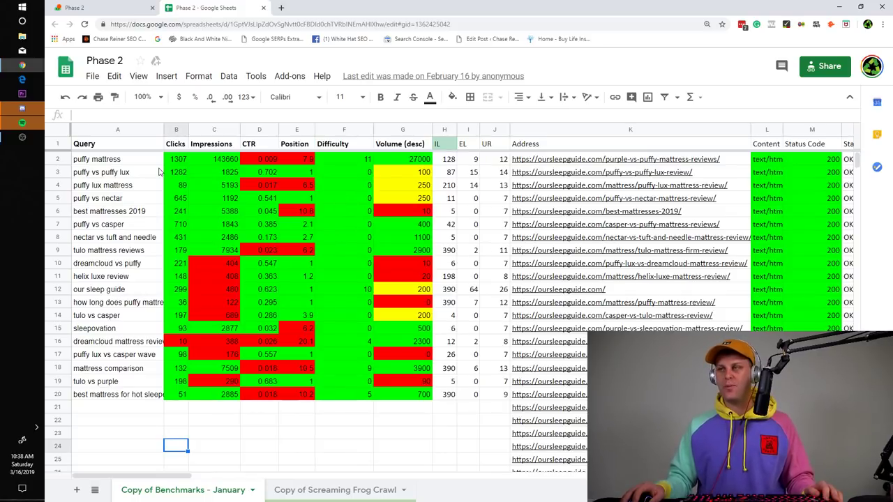
- Examine the Query and Address columns on the Copy of Benchmarks - January sheet
{"action": "left_click", "coordinate": [115, 133]}
{"action": "left_click", "coordinate": [131, 186]}
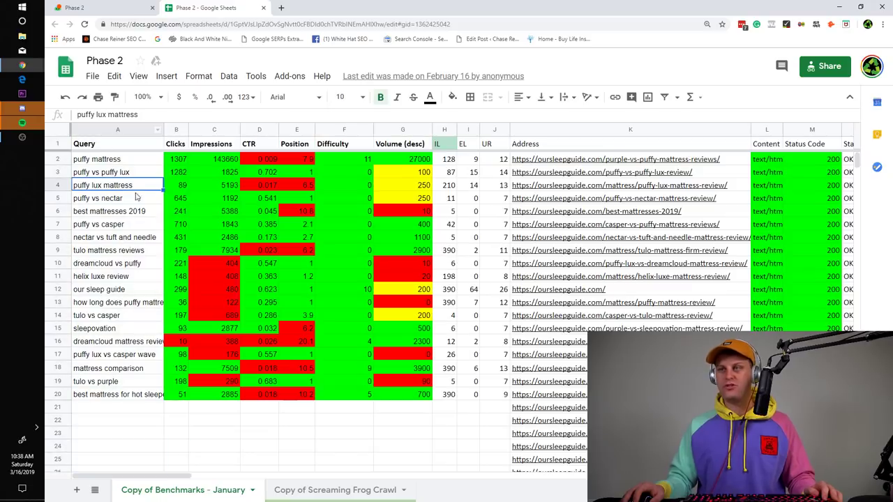
{"action": "left_click", "coordinate": [648, 131]}
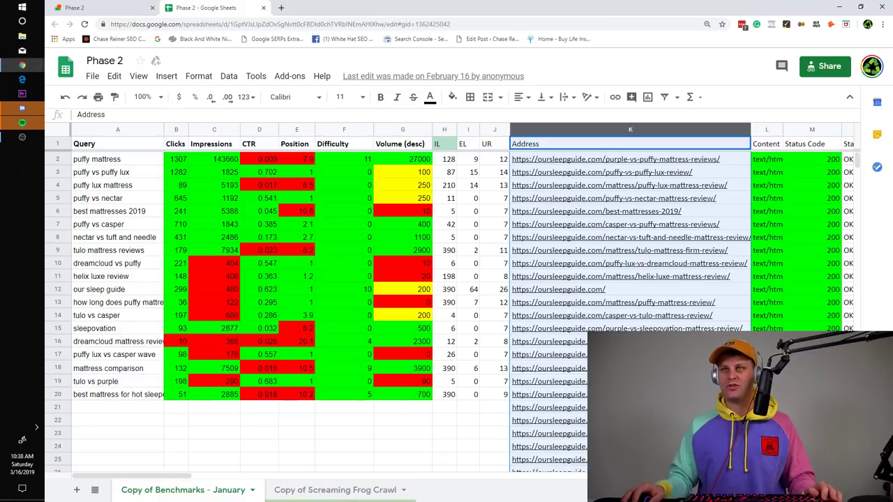
{"action": "key", "text": "super"}
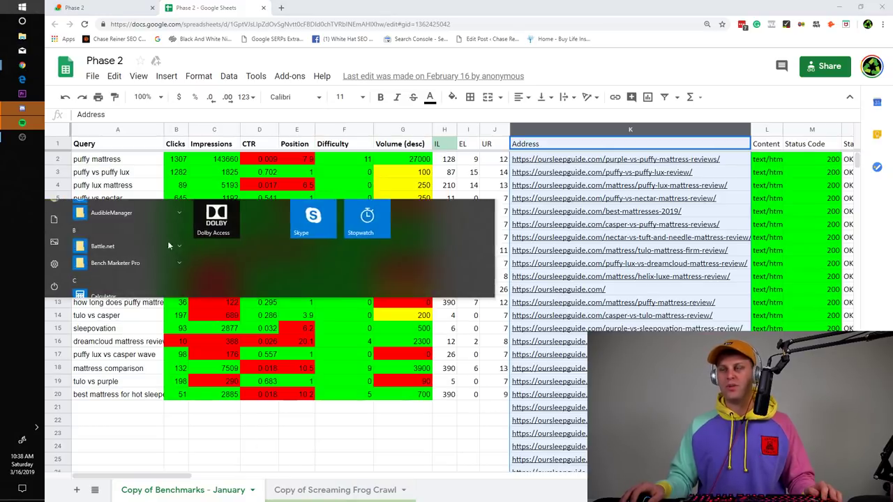
{"action": "left_click", "coordinate": [259, 341]}
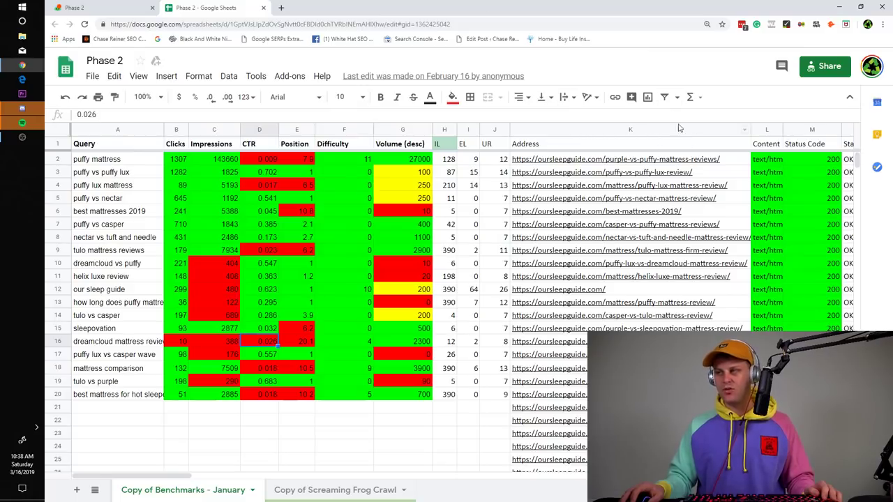
- Look over the page addresses on the Copy of Screaming Frog Crawl sheet, then return to Copy of Benchmarks - January
{"action": "left_click", "coordinate": [356, 488]}
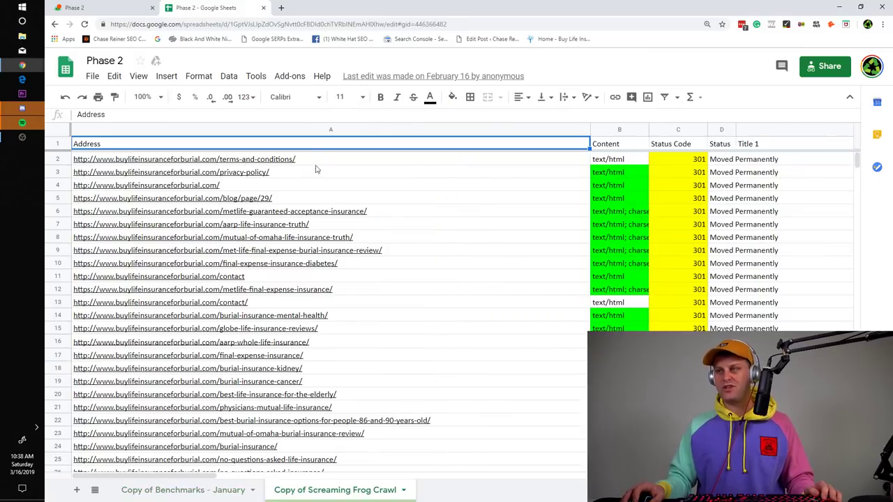
{"action": "left_click", "coordinate": [109, 473]}
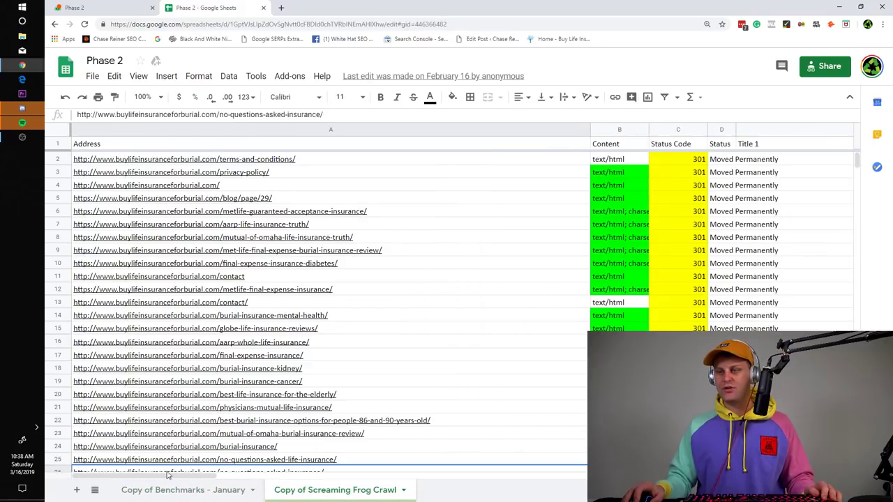
{"action": "key", "text": "ctrl+a"}
{"action": "left_click", "coordinate": [185, 490]}
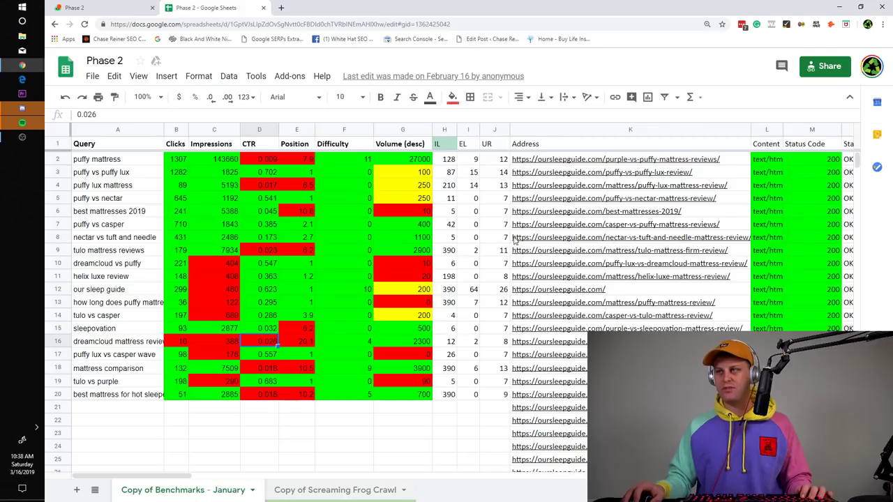
- Examine the Address column together with the title and meta description columns on the benchmarks sheet
{"action": "left_click", "coordinate": [556, 134]}
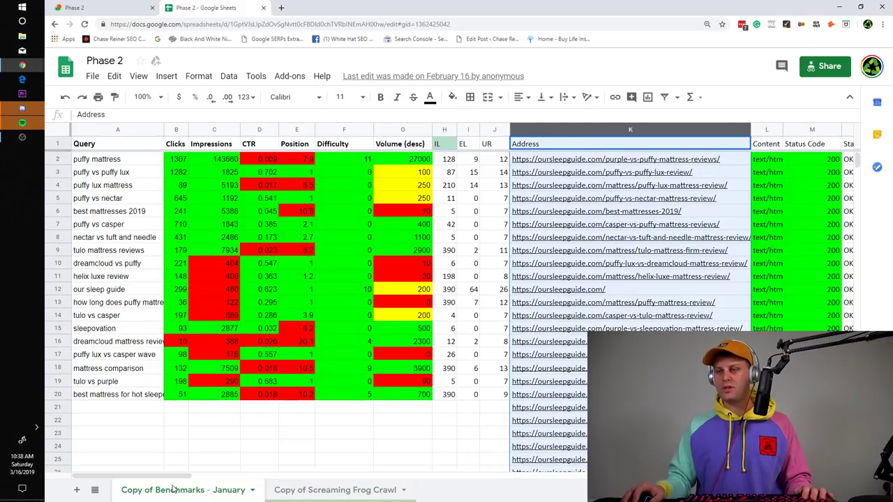
{"action": "left_click_drag", "start_coordinate": [180, 476], "coordinate": [280, 441]}
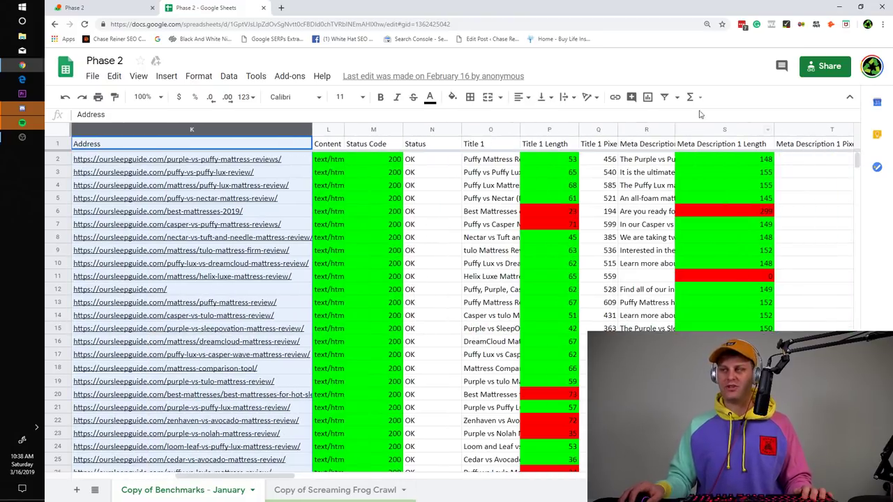
{"action": "left_click_drag", "start_coordinate": [248, 475], "coordinate": [141, 474]}
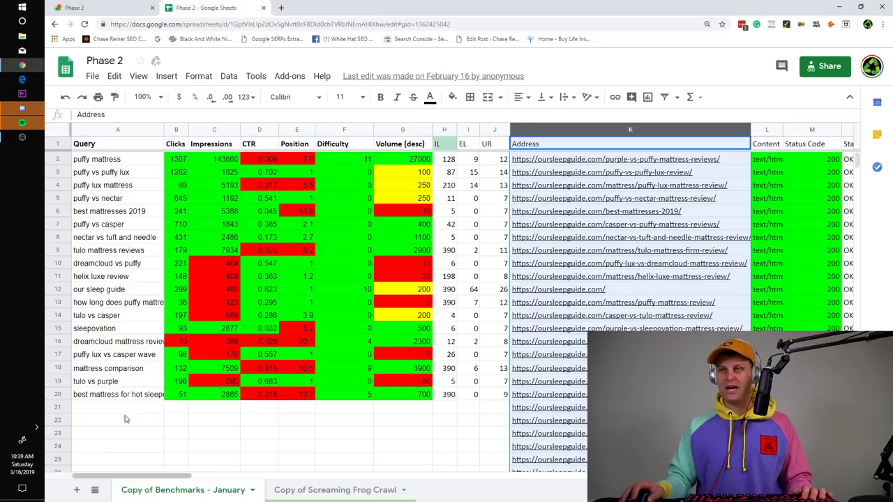
- Compare the Query column with the Google Analytics columns and the second Clicks column at the far end of the sheet
{"action": "left_click", "coordinate": [118, 129]}
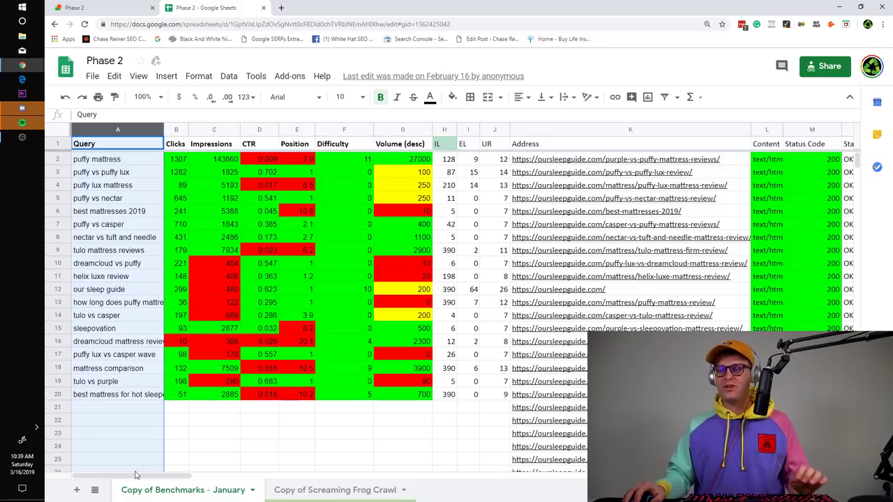
{"action": "left_click_drag", "start_coordinate": [160, 476], "coordinate": [743, 445]}
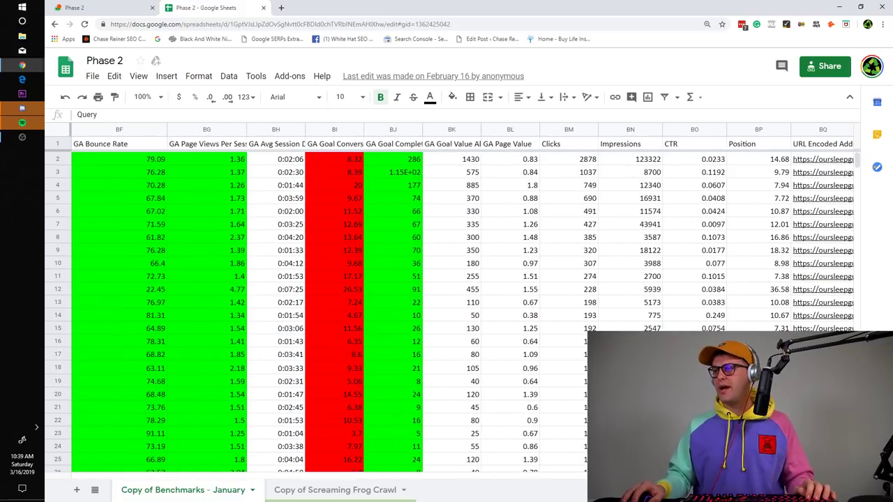
{"action": "left_click", "coordinate": [579, 131]}
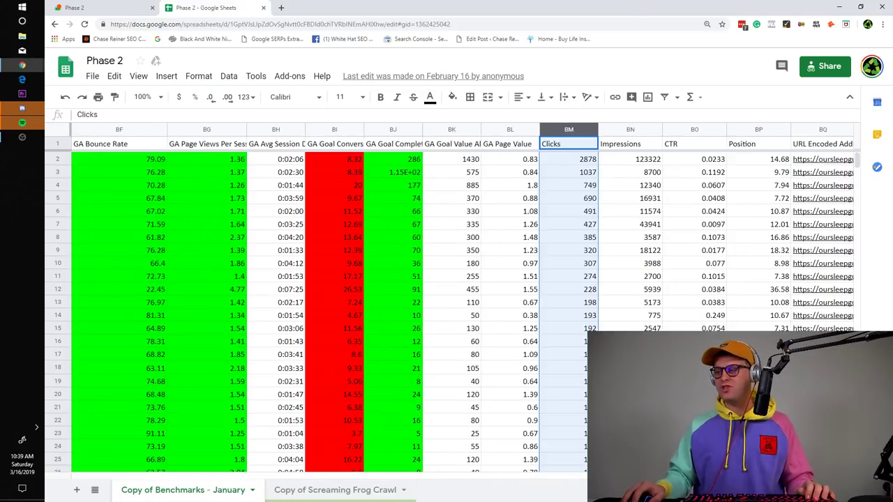
{"action": "scroll", "coordinate": [108, 454], "scroll_direction": "left", "scroll_amount": 20}
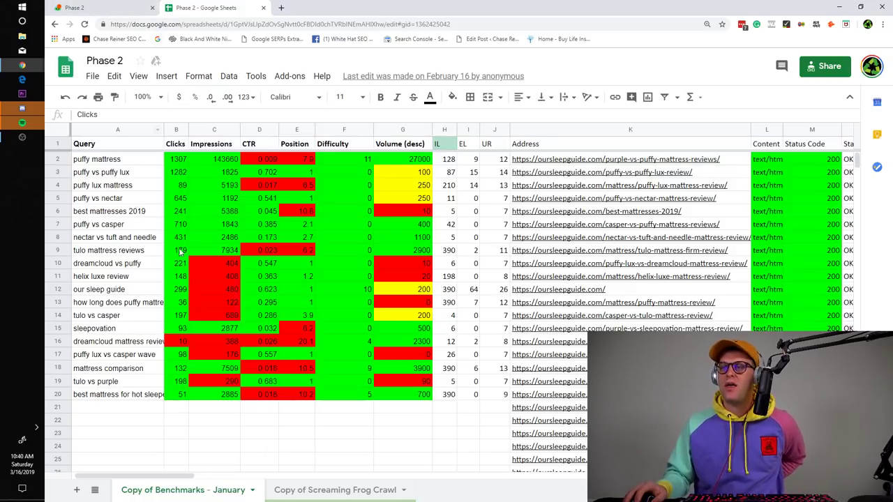
{"action": "left_click", "coordinate": [50, 6]}
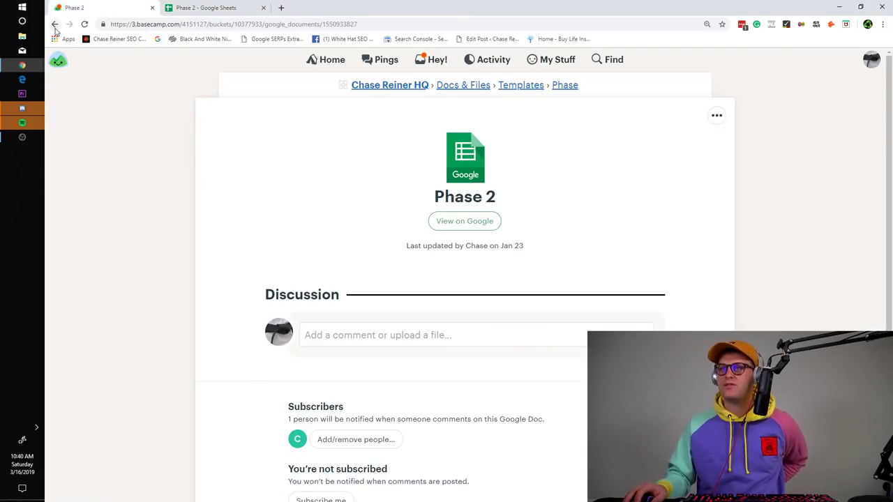
{"action": "left_click", "coordinate": [54, 25]}
{"action": "left_click", "coordinate": [345, 257]}
{"action": "left_click", "coordinate": [471, 226]}
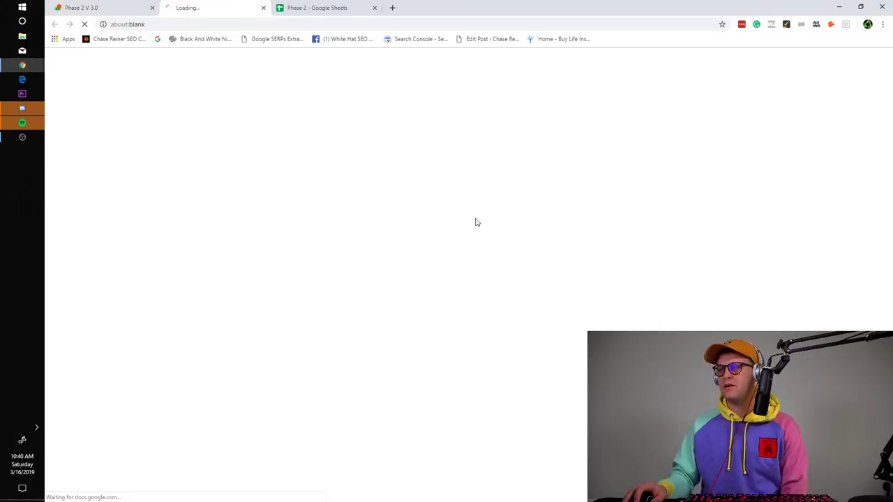
{"action": "left_click", "coordinate": [129, 8]}
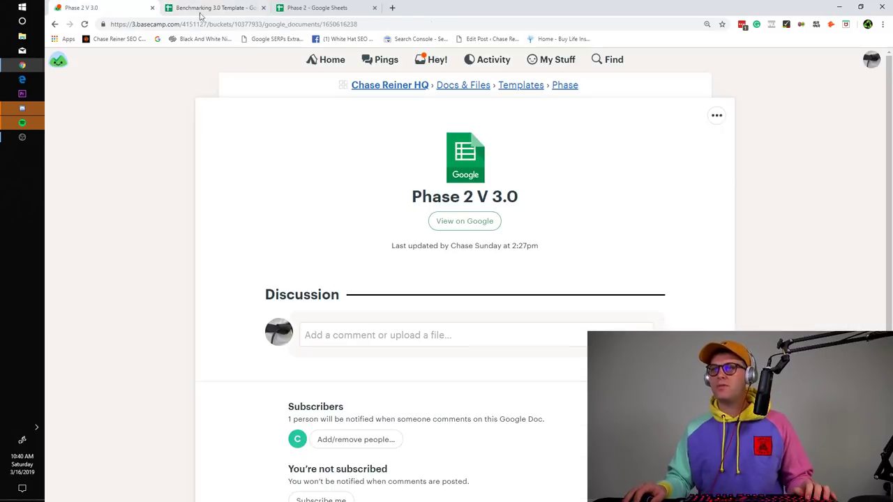
{"action": "left_click", "coordinate": [264, 8]}
- Close the Benchmarking 3.0 Template spreadsheet and return to the Phase 2 V 3.0 page in Basecamp
{"action": "left_click", "coordinate": [239, 13]}
{"action": "left_click", "coordinate": [245, 25]}
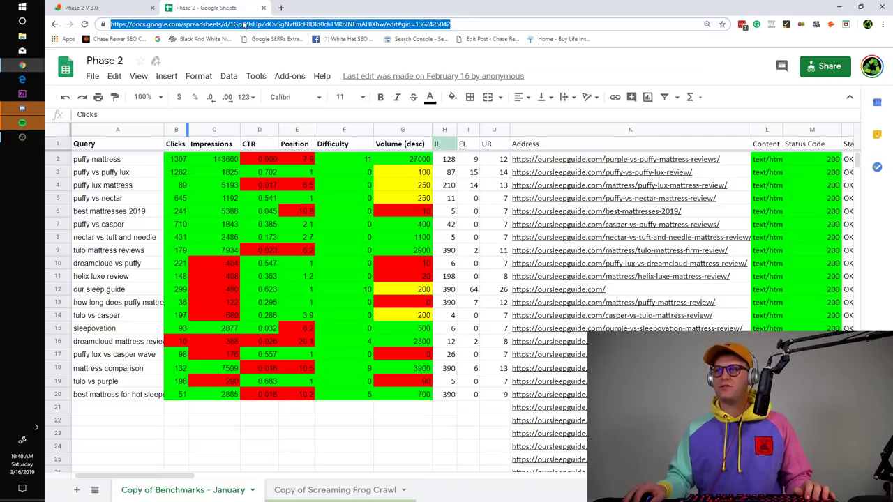
{"action": "left_click", "coordinate": [106, 9]}
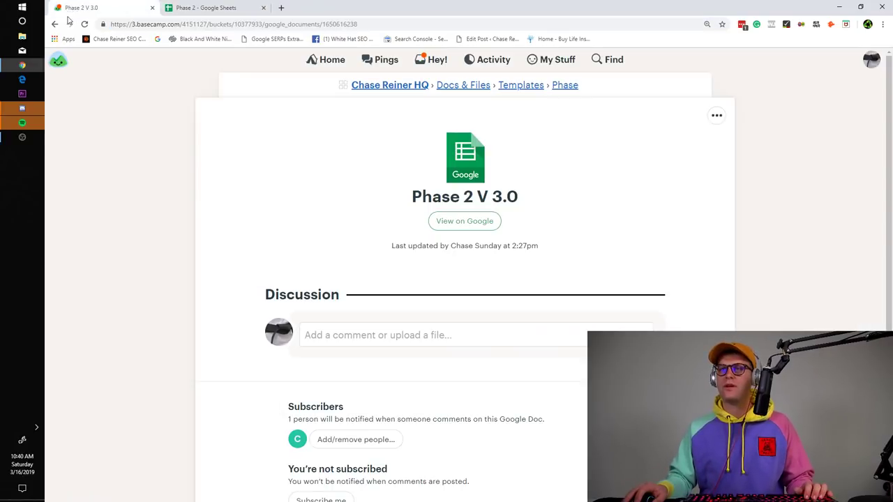
- Go back through the Chase Reiner HQ pages to the Basecamp home page and find its Projects list
{"action": "left_click", "coordinate": [57, 25]}
{"action": "left_click", "coordinate": [57, 25]}
{"action": "left_click", "coordinate": [58, 25]}
{"action": "left_click", "coordinate": [57, 25]}
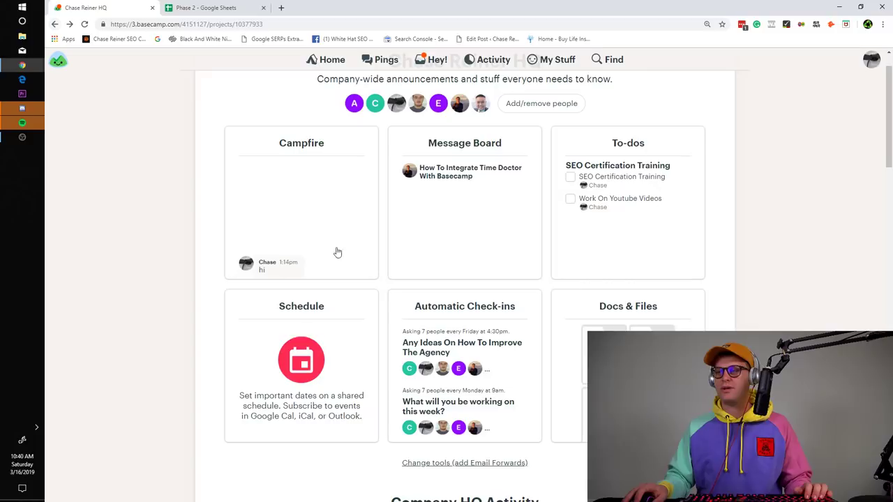
{"action": "scroll", "coordinate": [507, 247], "scroll_direction": "down", "scroll_amount": 2}
{"action": "scroll", "coordinate": [507, 249], "scroll_direction": "down", "scroll_amount": 9}
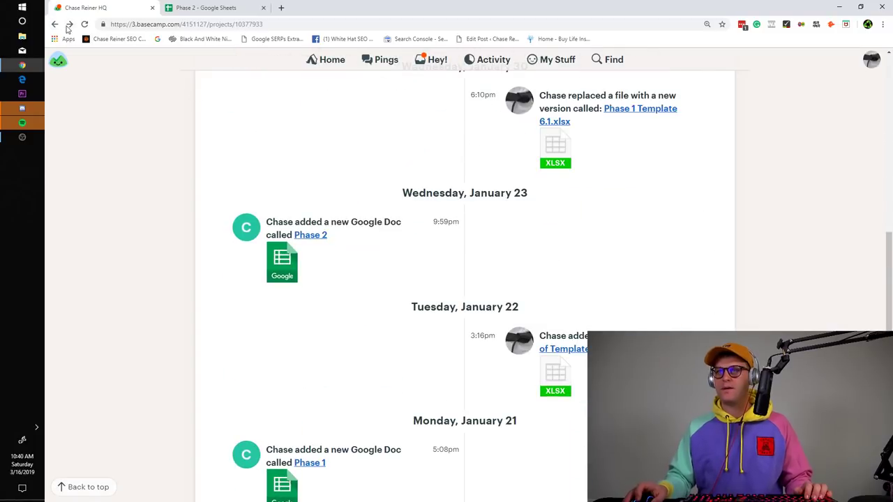
{"action": "left_click", "coordinate": [55, 24]}
{"action": "scroll", "coordinate": [487, 322], "scroll_direction": "down", "scroll_amount": 6}
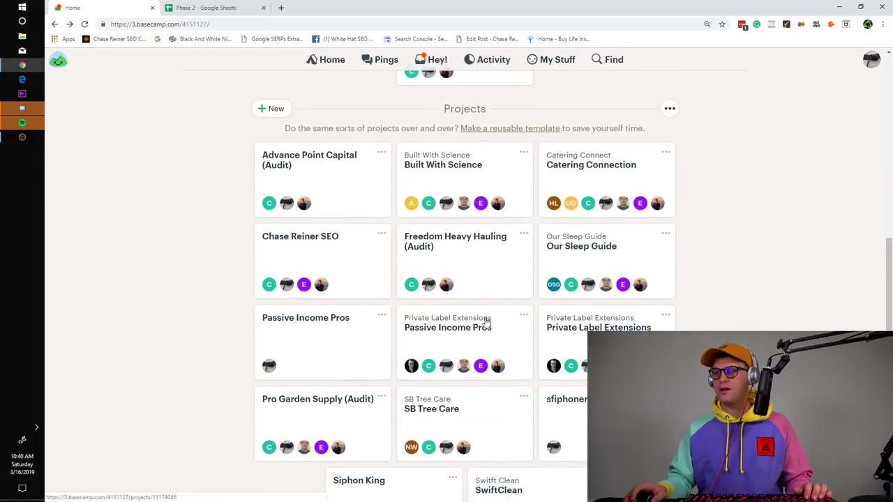
- Open the Private Label Extensions project and go to the Phase 2 folder in its Docs & Files
{"action": "scroll", "coordinate": [487, 322], "scroll_direction": "down", "scroll_amount": 1}
{"action": "left_click", "coordinate": [476, 298]}
{"action": "left_click", "coordinate": [56, 25]}
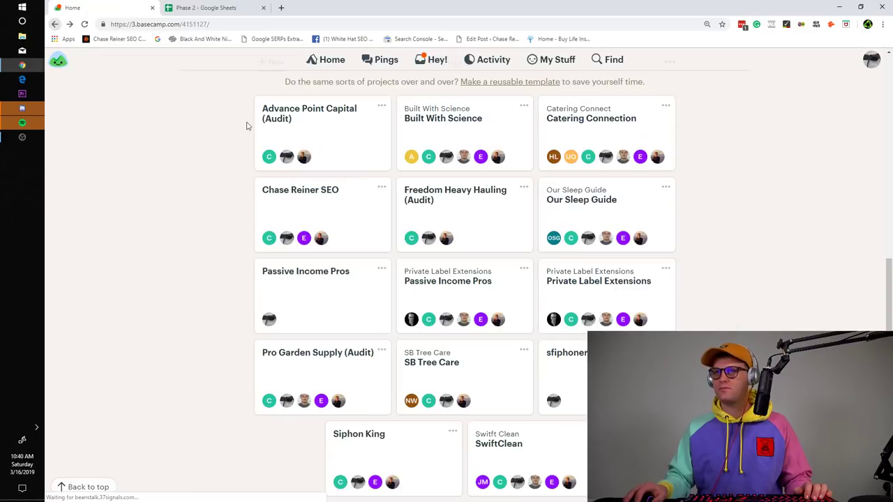
{"action": "left_click", "coordinate": [613, 304]}
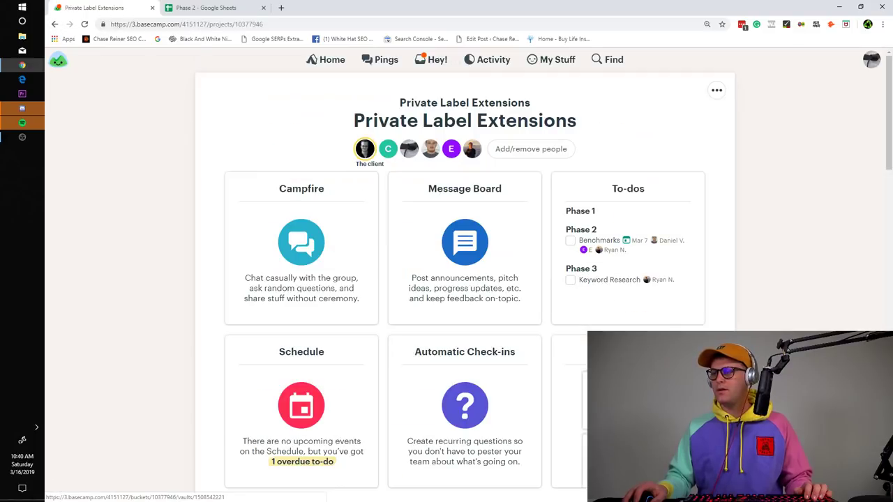
{"action": "left_click", "coordinate": [615, 363]}
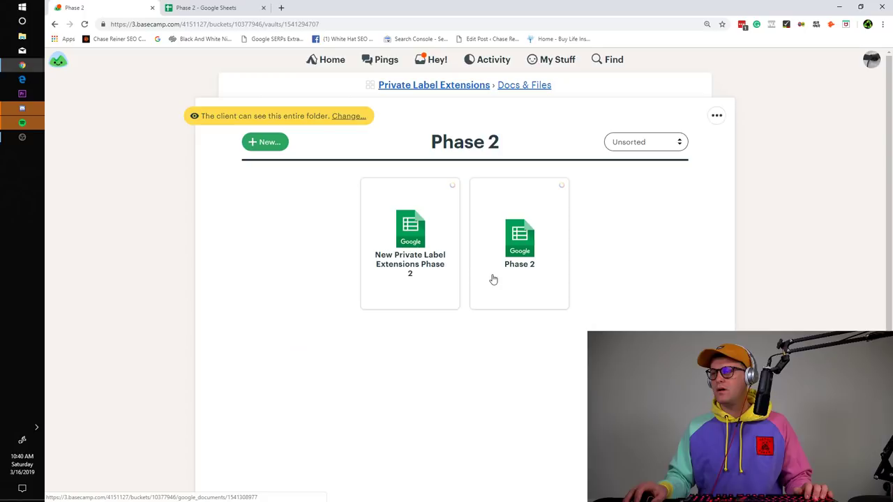
- Open the New Private Label Extensions Phase 2 document from the folder in Google Sheets
{"action": "left_click", "coordinate": [452, 280]}
{"action": "left_click", "coordinate": [465, 220]}
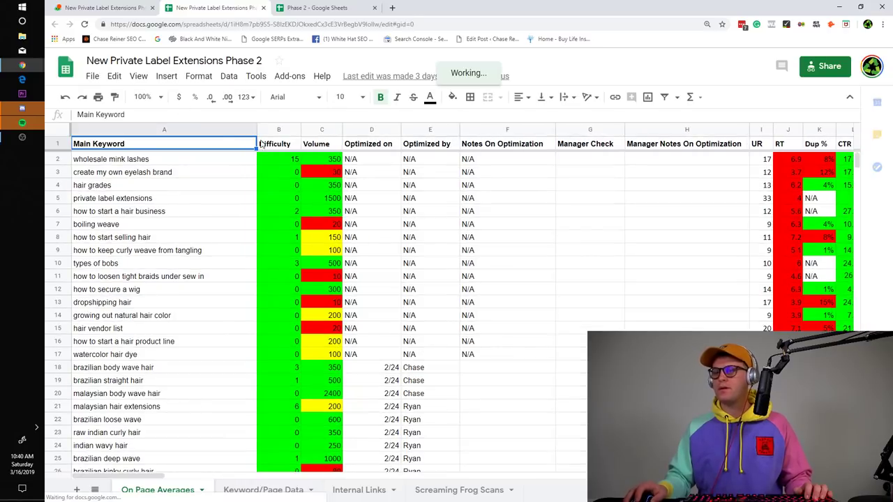
{"action": "left_click", "coordinate": [104, 8]}
{"action": "left_click", "coordinate": [242, 5]}
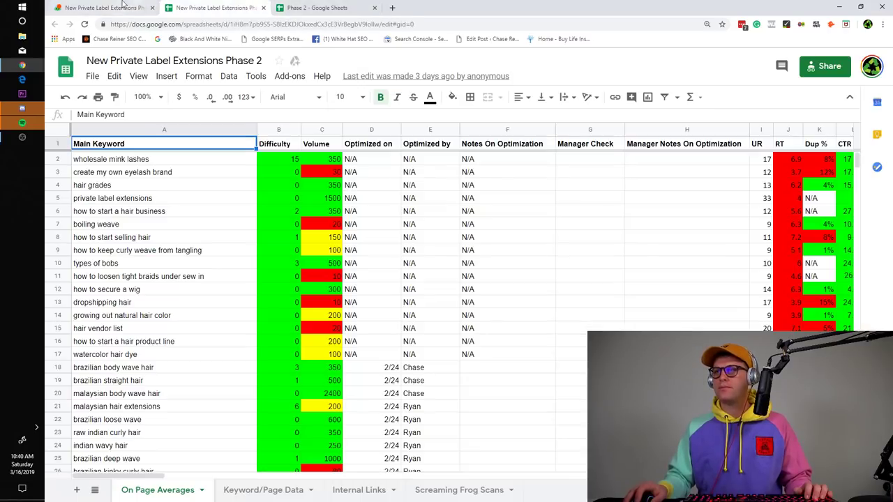
- Open the folder's other Phase 2 document in Google Sheets and close the Basecamp page
{"action": "left_click", "coordinate": [123, 6]}
{"action": "left_click", "coordinate": [55, 25]}
{"action": "left_click", "coordinate": [546, 187]}
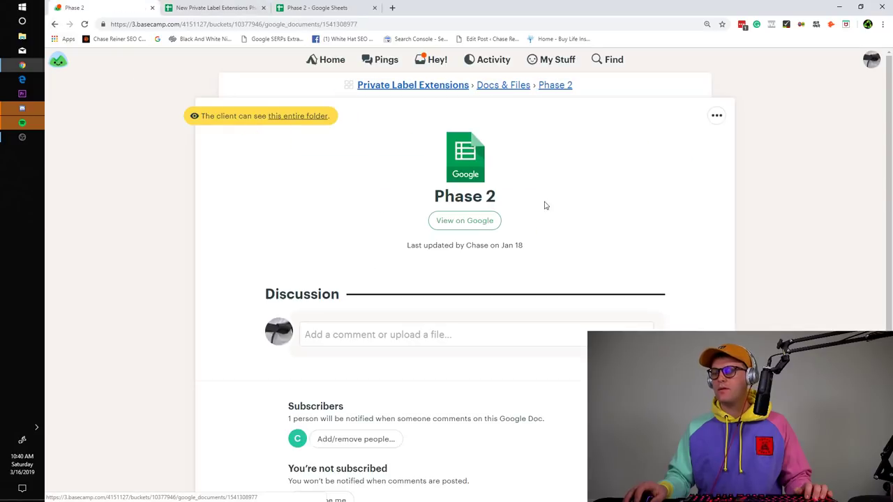
{"action": "left_click", "coordinate": [463, 219]}
{"action": "left_click", "coordinate": [152, 8]}
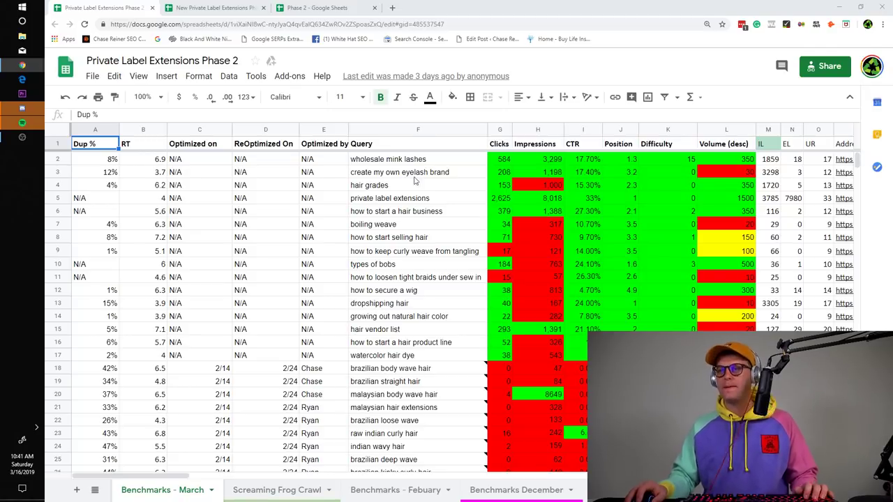
- Examine the Query column and its neighbouring optimization and ranking columns on the Benchmarks - March sheet
{"action": "right_click", "coordinate": [405, 239]}
{"action": "left_click", "coordinate": [284, 255]}
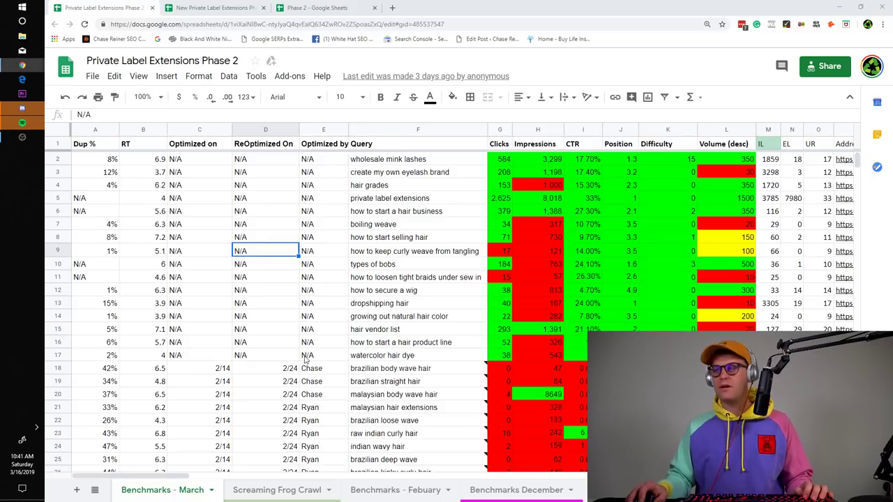
{"action": "left_click", "coordinate": [451, 130]}
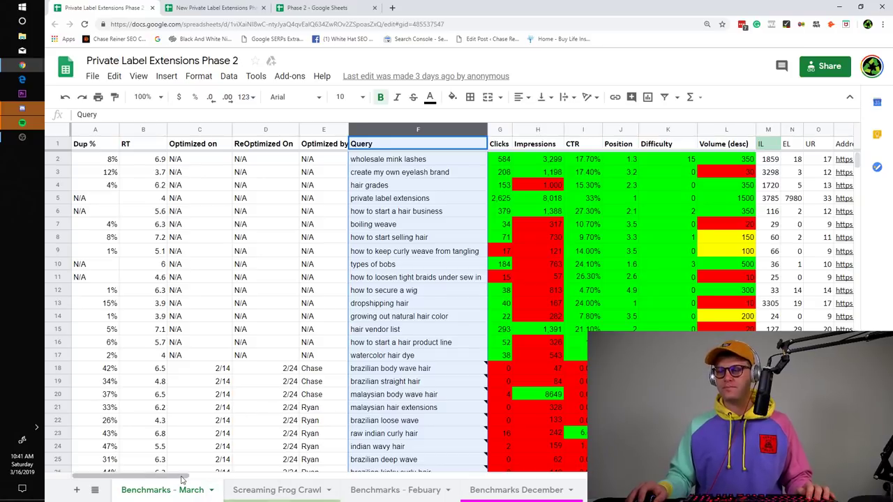
{"action": "mouse_move", "coordinate": [185, 480]}
{"action": "left_mouse_down"}
{"action": "mouse_move", "coordinate": [210, 476]}
{"action": "mouse_move", "coordinate": [201, 480]}
{"action": "left_mouse_up"}
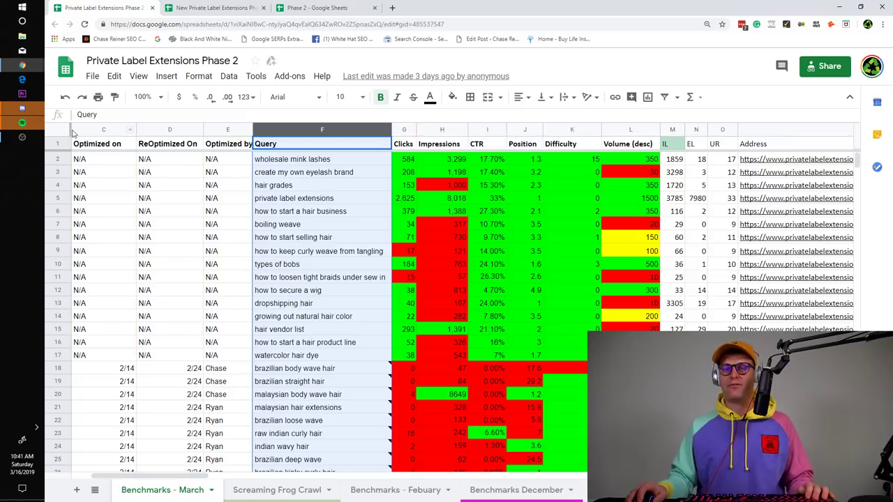
{"action": "scroll", "coordinate": [477, 180], "scroll_direction": "down", "scroll_amount": 3}
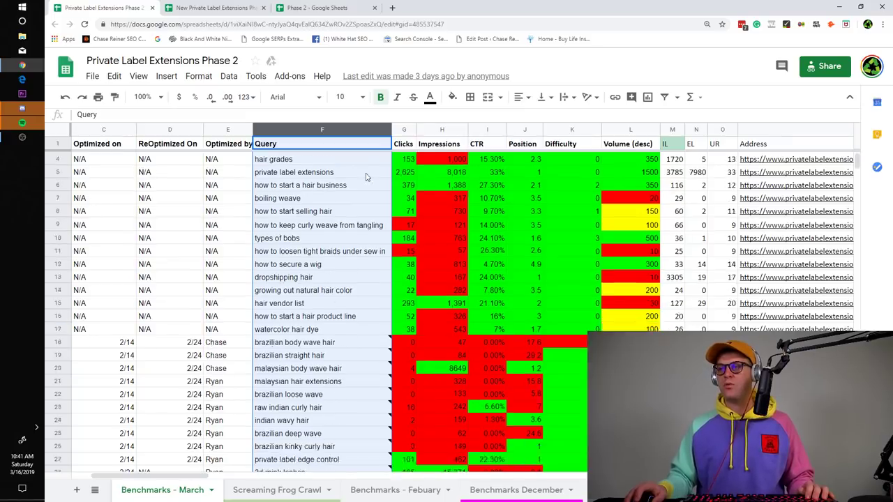
{"action": "scroll", "coordinate": [384, 223], "scroll_direction": "up", "scroll_amount": 3}
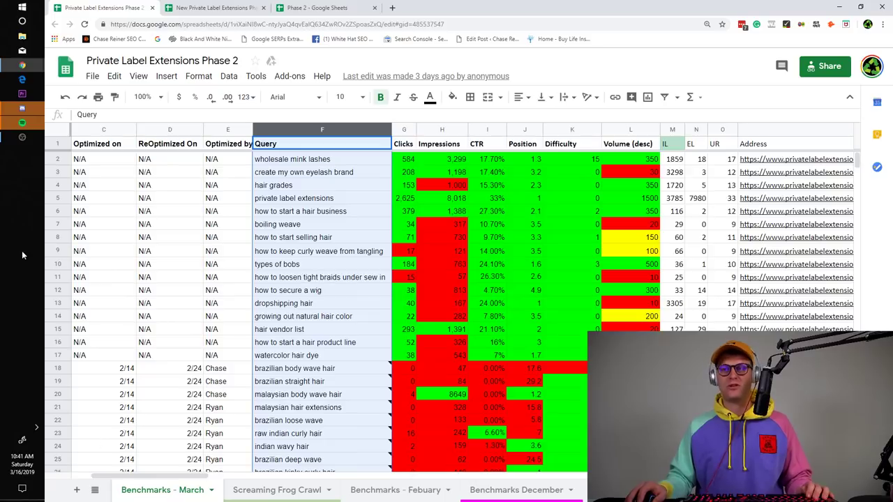
- Open a new browser tab and bring the Phase 3 spreadsheet into the same browser window
{"action": "left_click", "coordinate": [22, 137]}
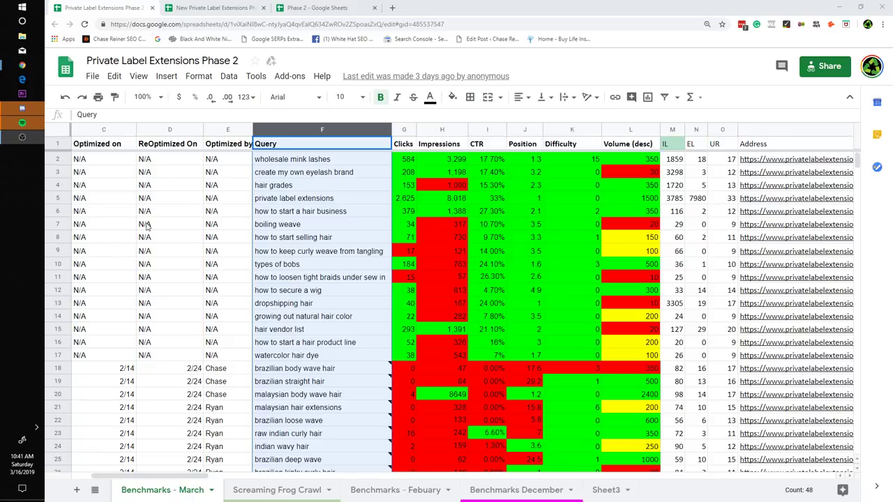
{"action": "left_click", "coordinate": [392, 9]}
{"action": "left_click", "coordinate": [244, 7]}
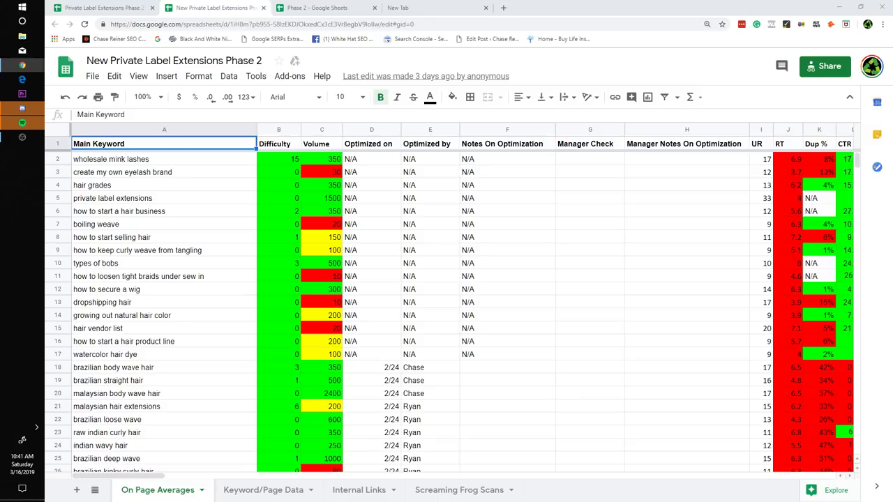
{"action": "left_click_drag", "start_coordinate": [1, 209], "coordinate": [638, 12]}
{"action": "key", "text": "alt+Tab"}
{"action": "key", "text": "alt+Tab"}
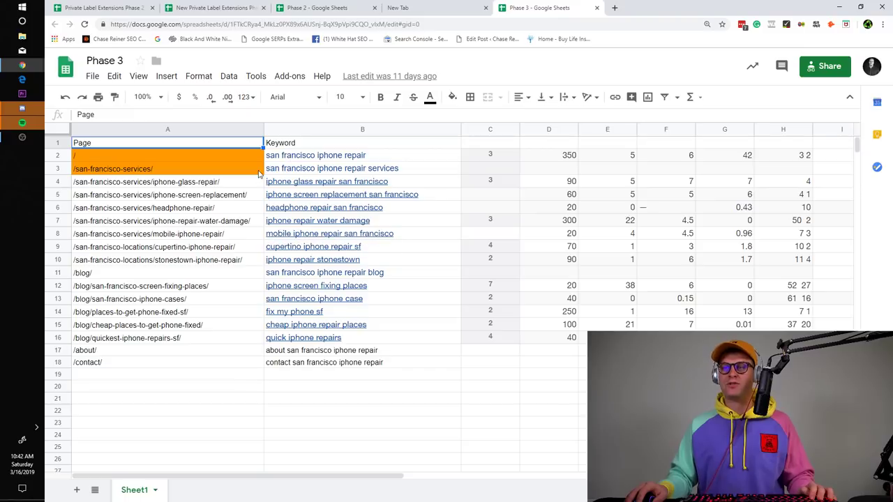
- Examine the page paths and their matching keywords on the Phase 3 sheet at a larger zoom
{"action": "left_click_drag", "start_coordinate": [242, 154], "coordinate": [236, 333]}
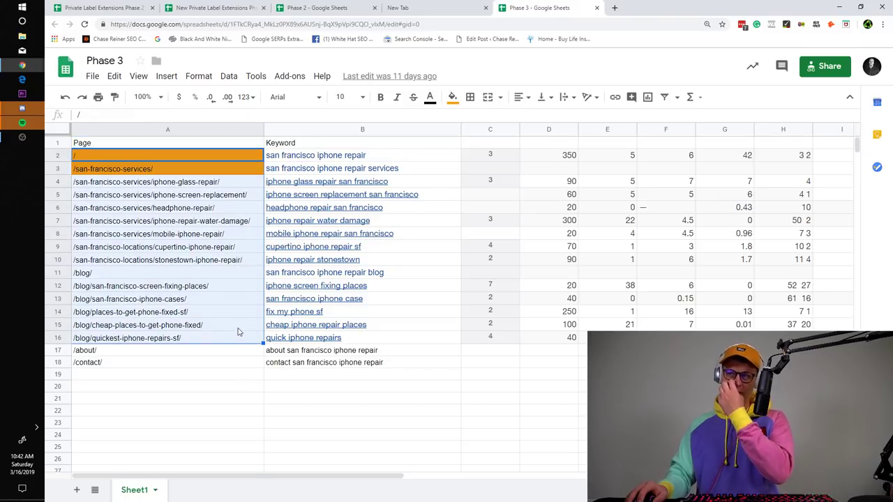
{"action": "left_click", "coordinate": [384, 168]}
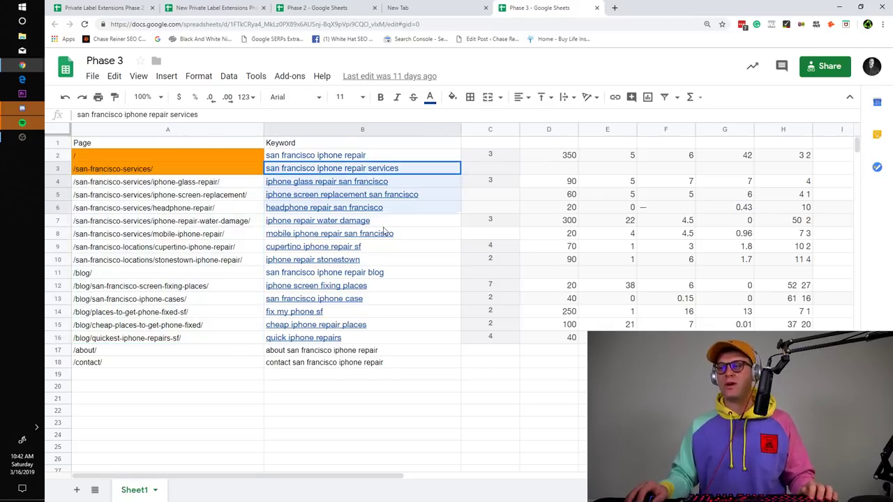
{"action": "left_click", "coordinate": [375, 286]}
{"action": "key", "text": "ctrl+plus"}
{"action": "key", "text": "ctrl+plus"}
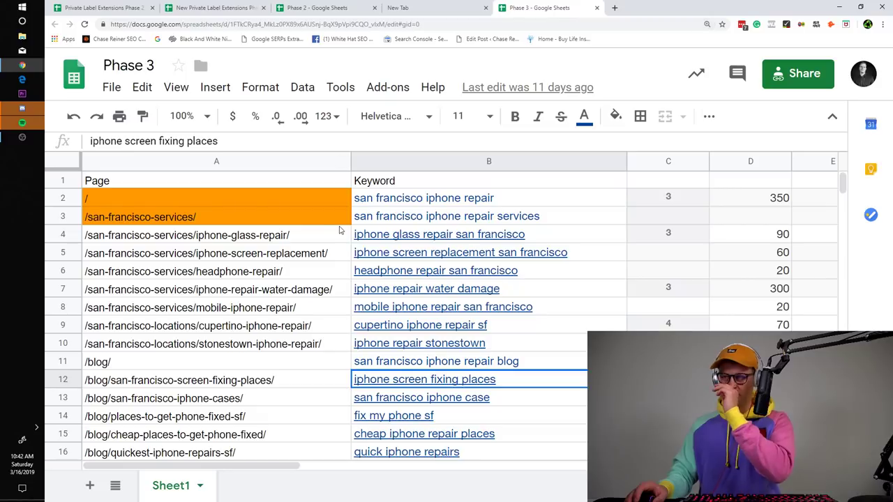
{"action": "scroll", "coordinate": [361, 244], "scroll_direction": "down", "scroll_amount": 1}
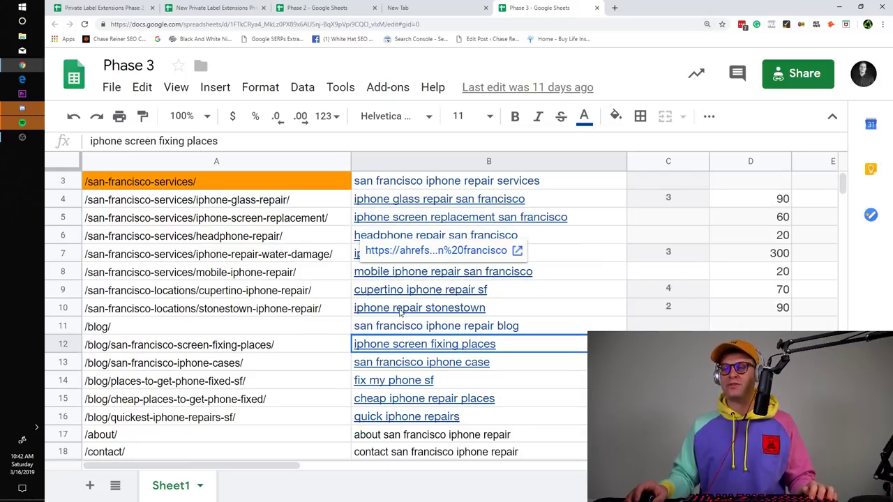
{"action": "scroll", "coordinate": [540, 393], "scroll_direction": "up", "scroll_amount": 1}
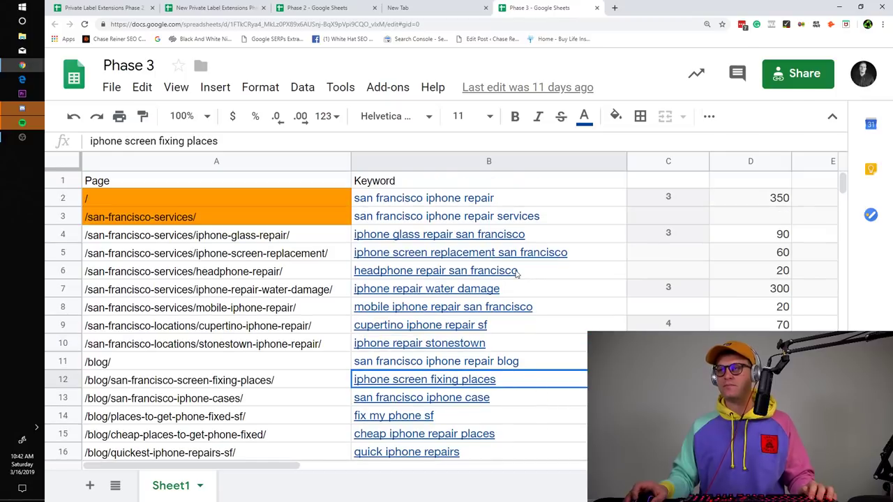
- Look through the full Keyword column of the Phase 3 sheet, starting from "san francisco iphone repair"
{"action": "left_click", "coordinate": [443, 199]}
{"action": "left_click_drag", "start_coordinate": [444, 199], "coordinate": [447, 383]}
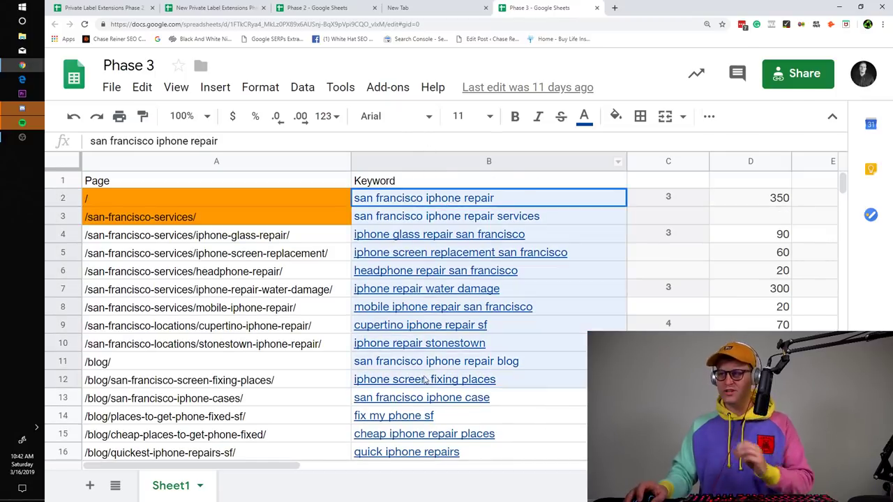
{"action": "scroll", "coordinate": [452, 412], "scroll_direction": "down", "scroll_amount": 2}
{"action": "left_click", "coordinate": [454, 412], "text": "ctrl"}
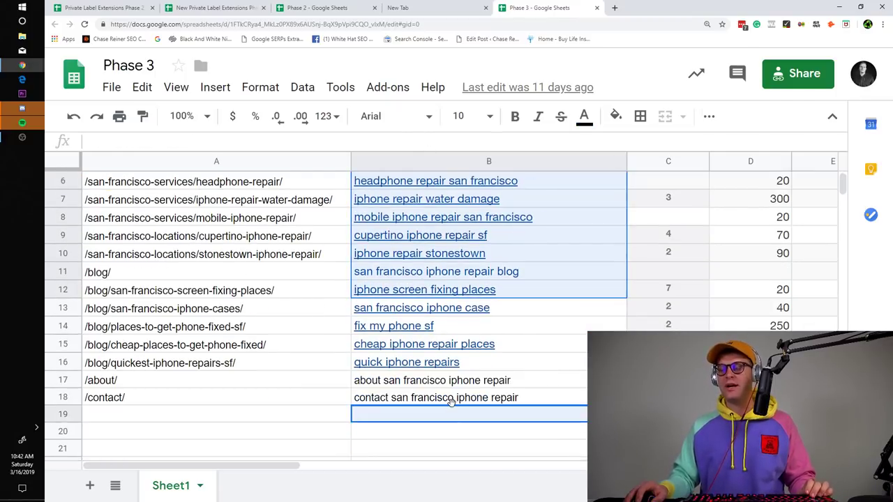
{"action": "scroll", "coordinate": [450, 400], "scroll_direction": "up", "scroll_amount": 2}
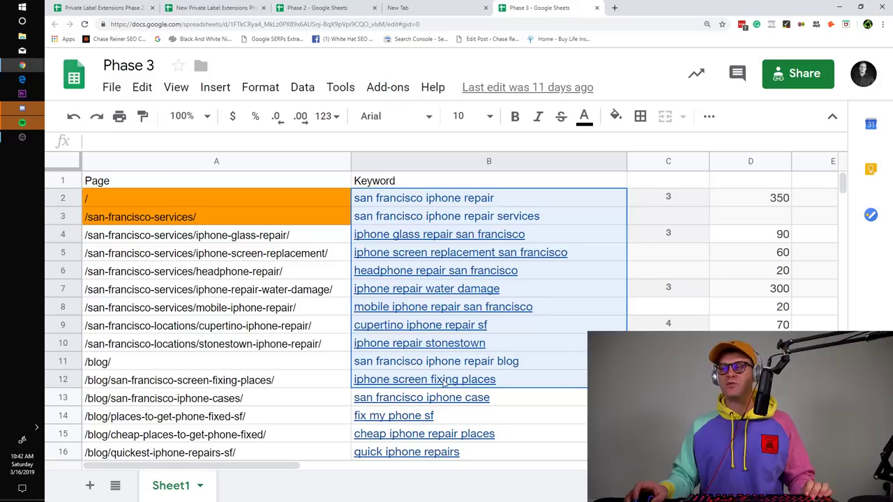
- Close the Phase 2 sleep guide spreadsheet and switch to the Private Label Extensions Phase 2 spreadsheet
{"action": "left_click", "coordinate": [318, 8]}
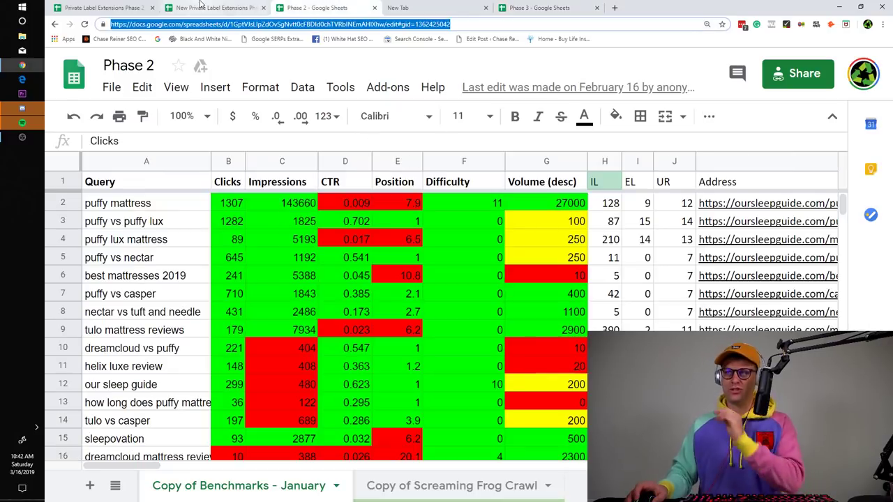
{"action": "left_click", "coordinate": [201, 7]}
{"action": "left_click", "coordinate": [375, 8]}
{"action": "left_click", "coordinate": [129, 7]}
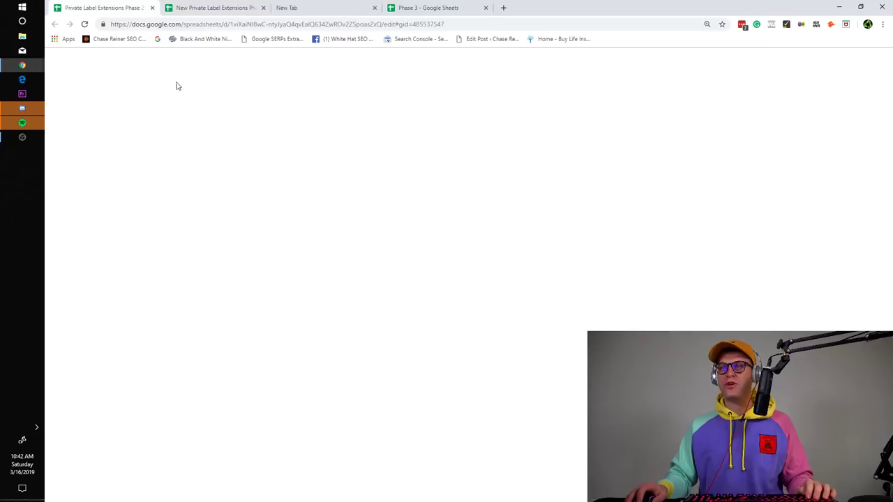
- Look over the Query and ranking columns on the Benchmarks - March sheet at 150% browser zoom
{"action": "key", "text": "ctrl+minus"}
{"action": "scroll", "coordinate": [554, 178], "scroll_direction": "down", "scroll_amount": 1}
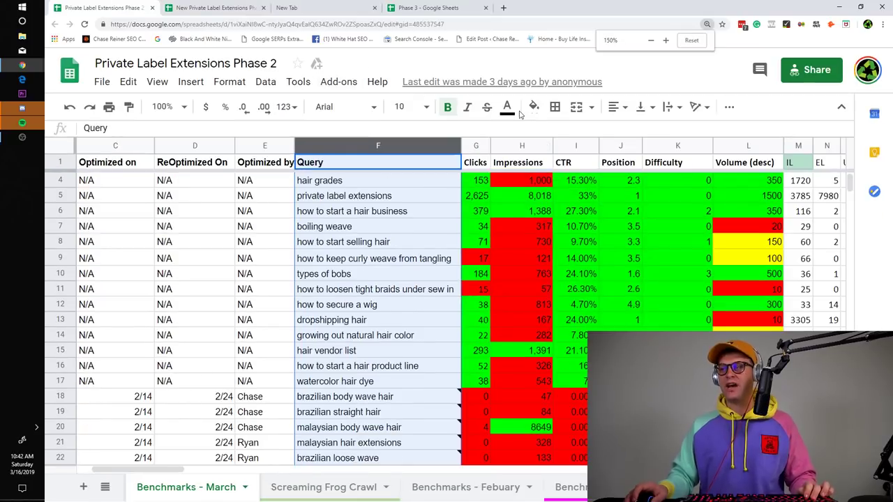
{"action": "scroll", "coordinate": [422, 248], "scroll_direction": "up", "scroll_amount": 1}
{"action": "key", "text": "ctrl+minus"}
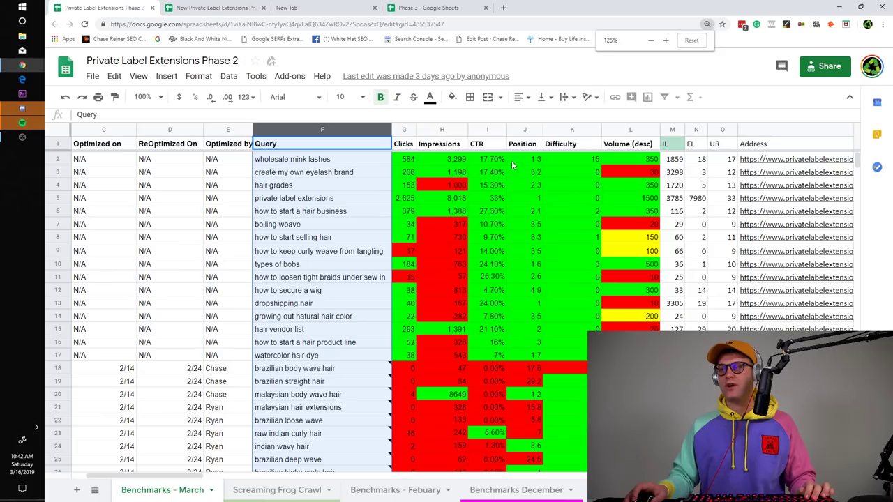
{"action": "key", "text": "ctrl+plus"}
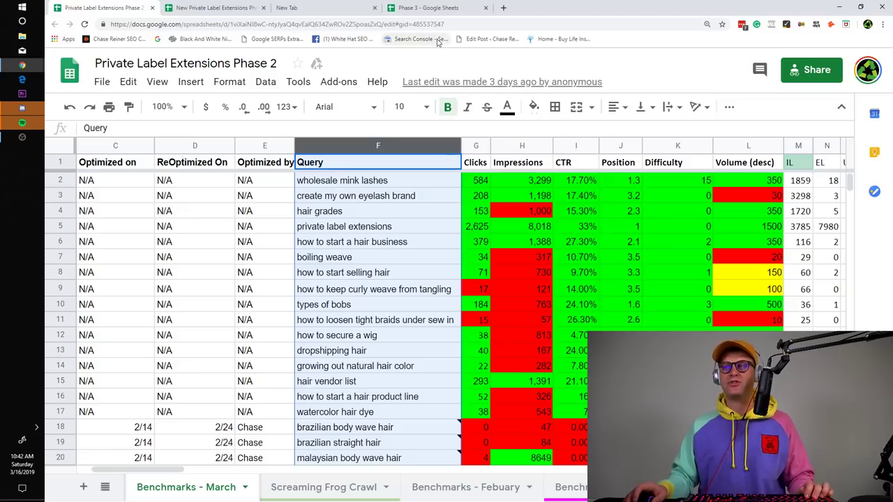
{"action": "key", "text": "ctrl+plus"}
{"action": "key", "text": "ctrl+minus"}
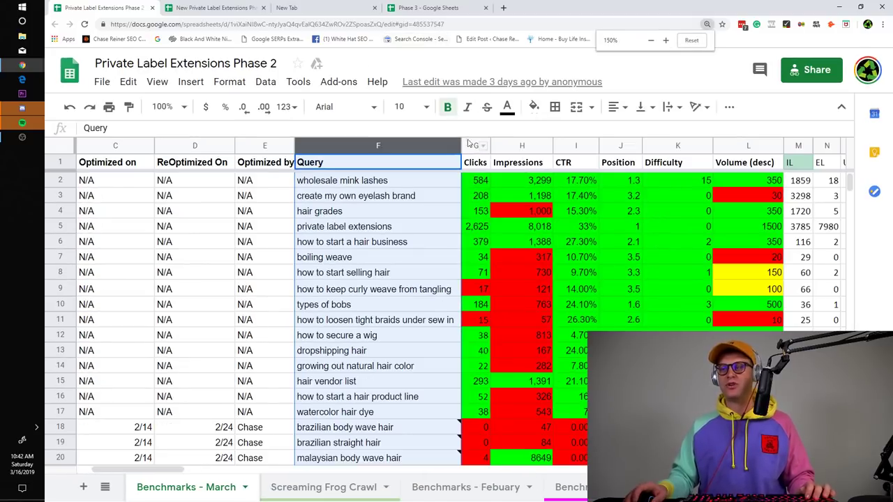
{"action": "scroll", "coordinate": [368, 233], "scroll_direction": "down", "scroll_amount": 10}
{"action": "scroll", "coordinate": [377, 293], "scroll_direction": "up", "scroll_amount": 10}
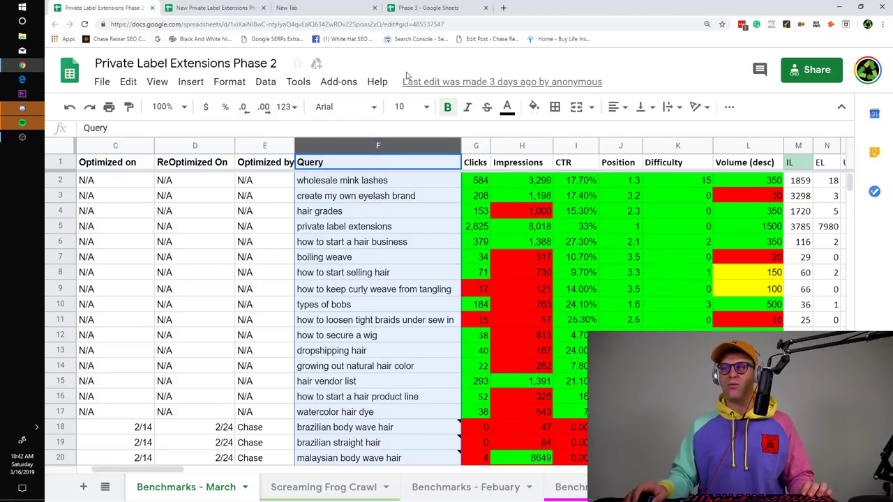
- Look through the full list of queries and their ranking metrics on the Benchmarks - March sheet at 125% browser zoom
{"action": "key", "text": "ctrl+minus"}
{"action": "scroll", "coordinate": [341, 260], "scroll_direction": "down", "scroll_amount": 10}
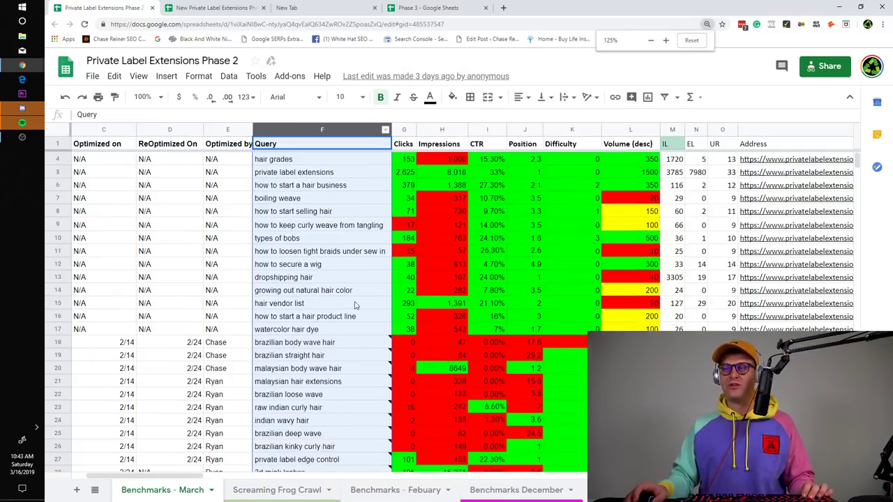
{"action": "scroll", "coordinate": [341, 260], "scroll_direction": "up", "scroll_amount": 10}
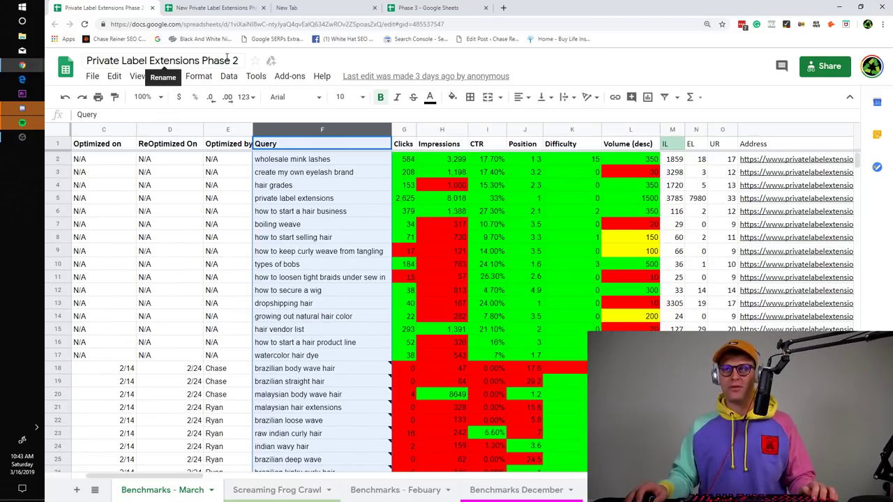
{"action": "scroll", "coordinate": [349, 264], "scroll_direction": "down", "scroll_amount": 6}
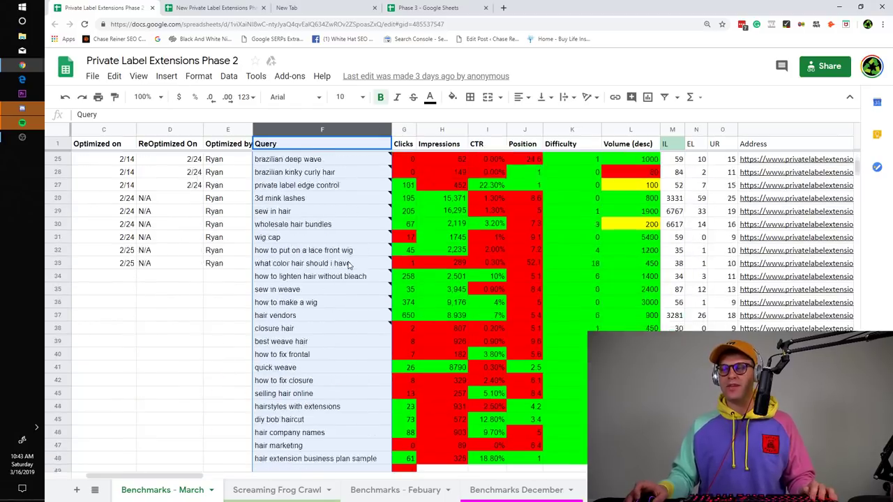
{"action": "scroll", "coordinate": [359, 282], "scroll_direction": "up", "scroll_amount": 6}
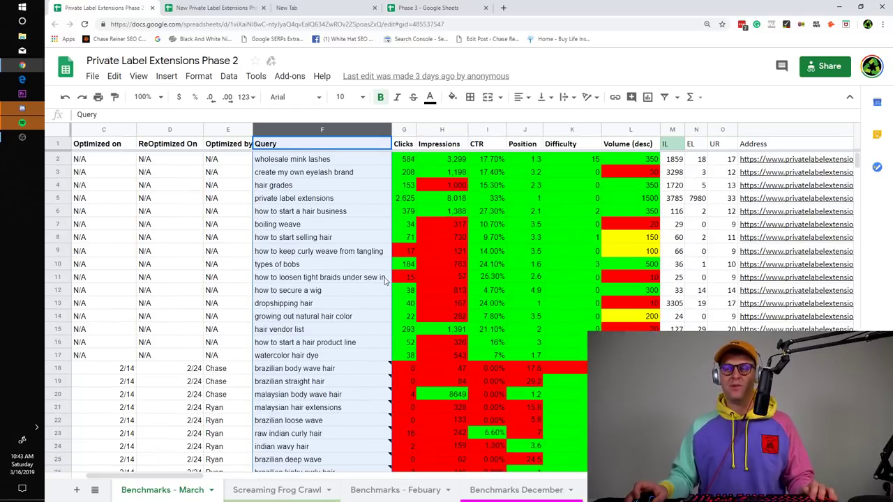
{"action": "scroll", "coordinate": [397, 253], "scroll_direction": "down", "scroll_amount": 10}
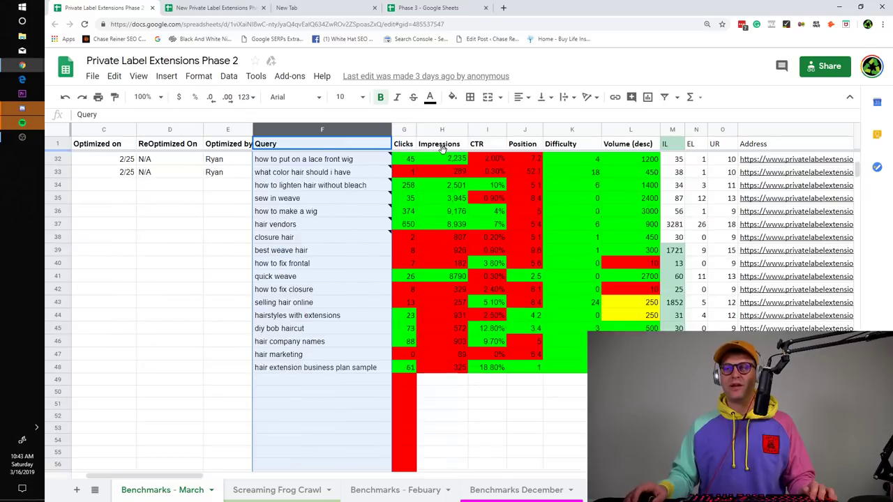
{"action": "scroll", "coordinate": [353, 134], "scroll_direction": "down", "scroll_amount": 9}
{"action": "scroll", "coordinate": [369, 204], "scroll_direction": "up", "scroll_amount": 12}
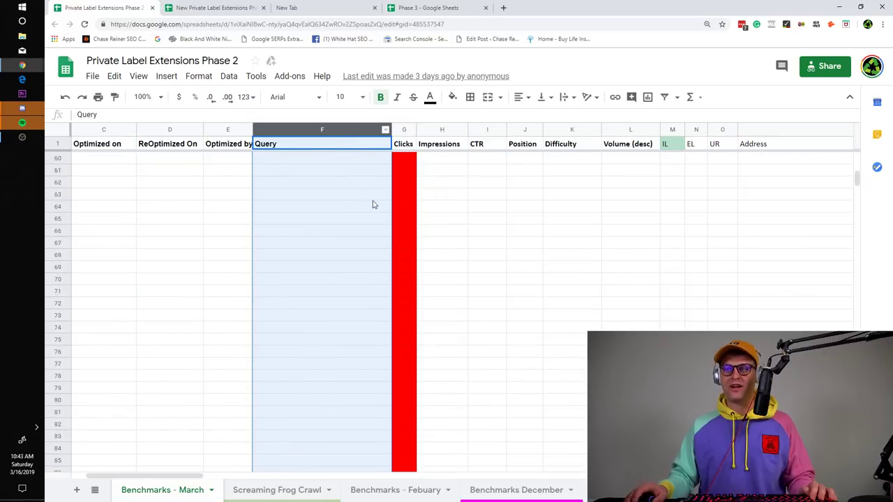
{"action": "scroll", "coordinate": [371, 203], "scroll_direction": "up", "scroll_amount": 9}
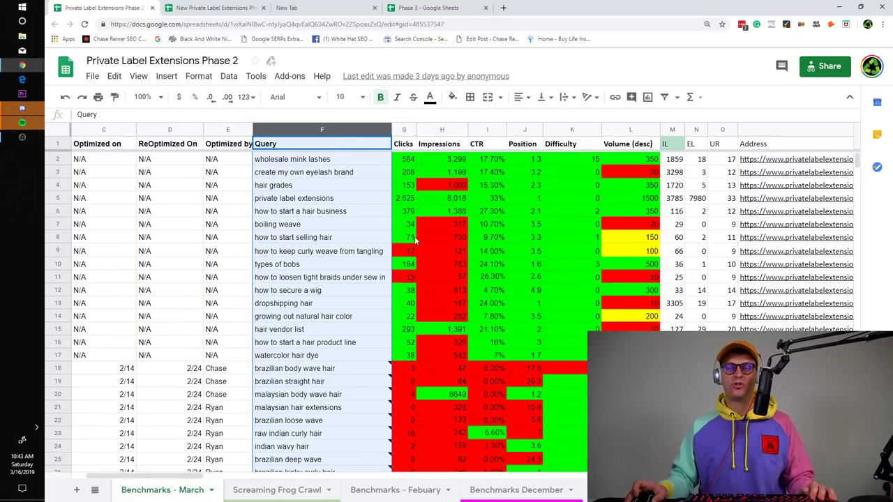
- Inspect the "wholesale mink lashes" query and the page address recorded for it in the same row
{"action": "left_click_drag", "start_coordinate": [187, 477], "coordinate": [159, 487]}
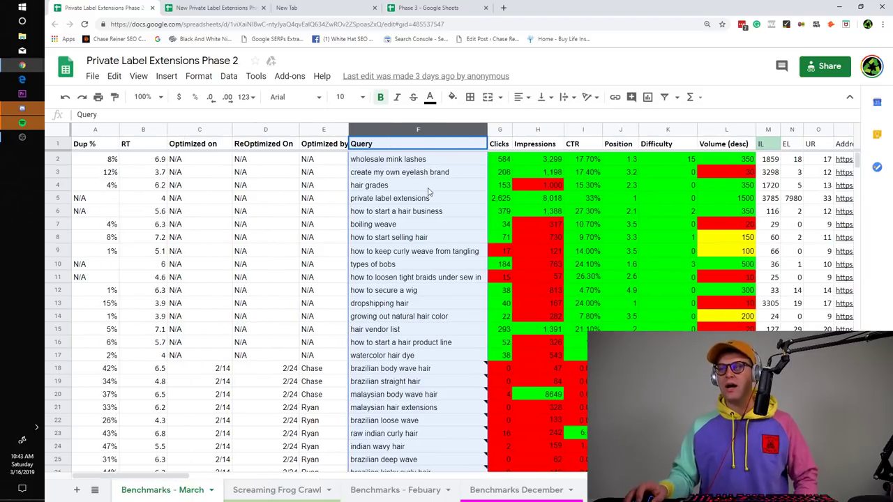
{"action": "left_click", "coordinate": [416, 162]}
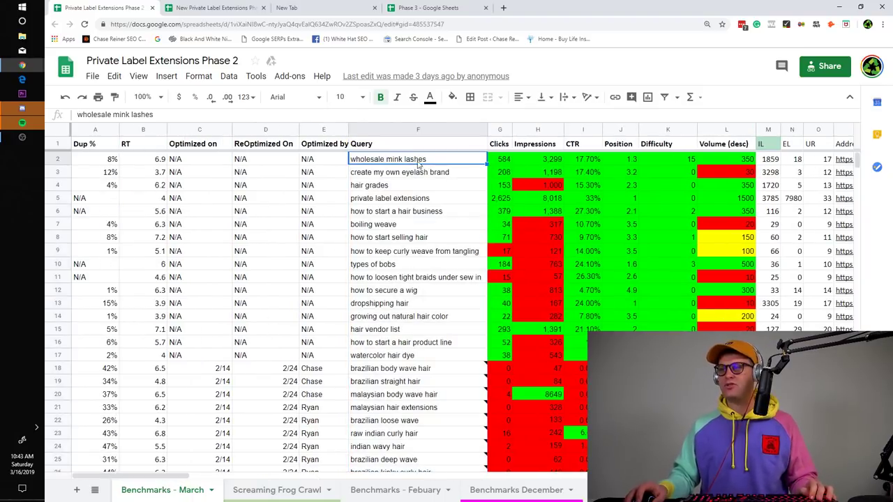
{"action": "left_click", "coordinate": [839, 162]}
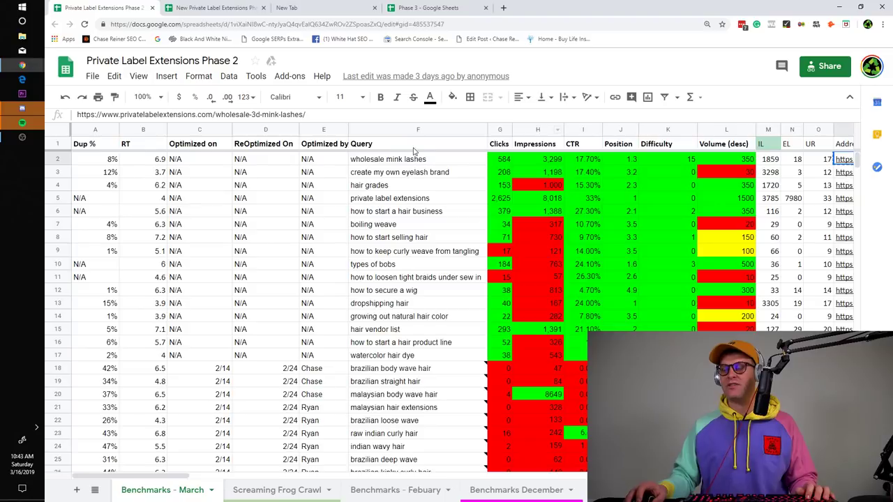
- Search Google for "search console" in a new browser tab and open the Google Search Console overview
{"action": "left_click", "coordinate": [503, 7]}
{"action": "type", "text": "sear"}
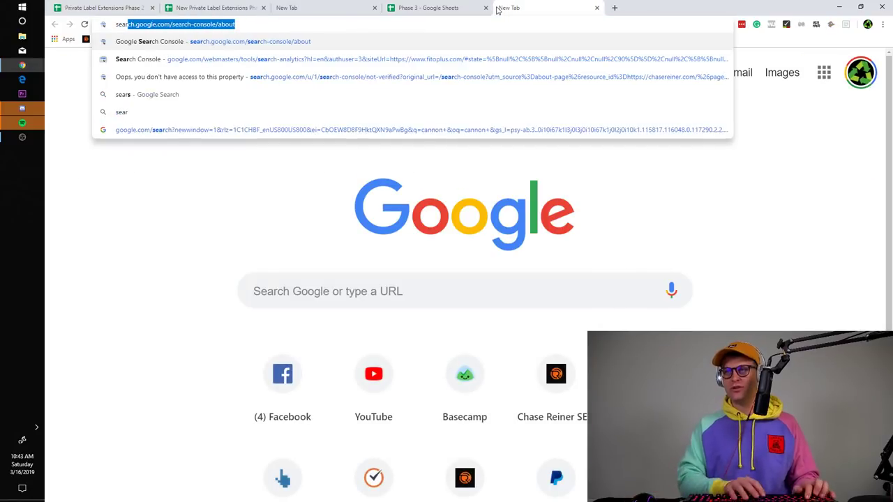
{"action": "type", "text": "ch console"}
{"action": "key", "text": "Return"}
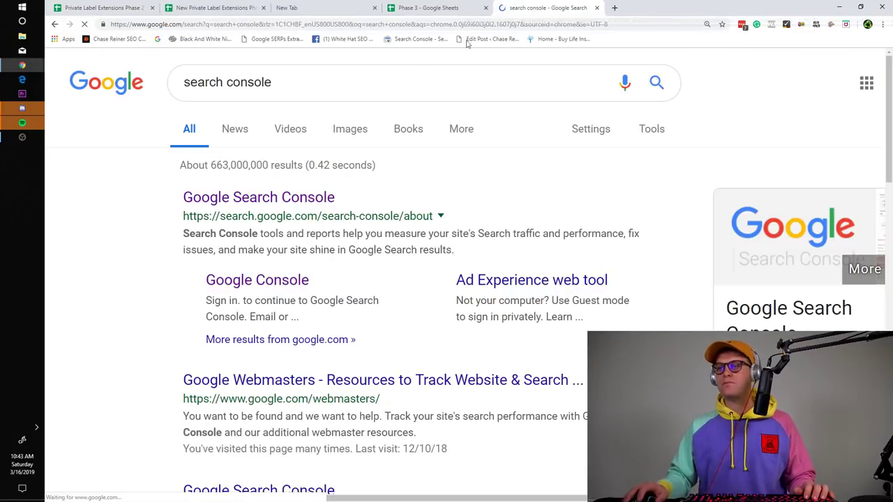
{"action": "left_click", "coordinate": [287, 207]}
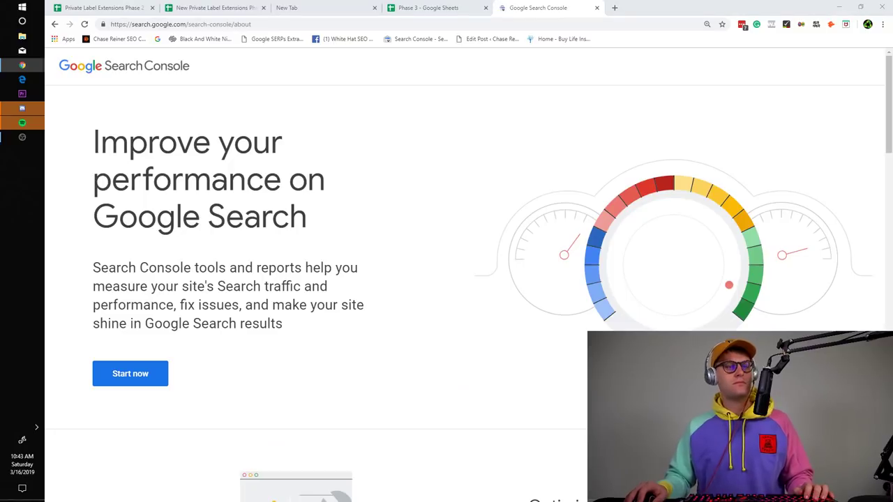
{"action": "left_click", "coordinate": [110, 381]}
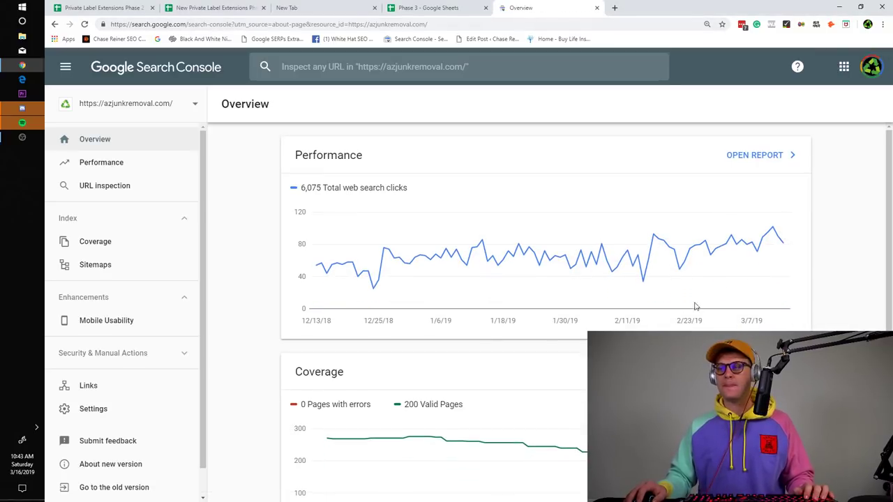
{"action": "left_click", "coordinate": [878, 63]}
{"action": "left_click", "coordinate": [804, 183]}
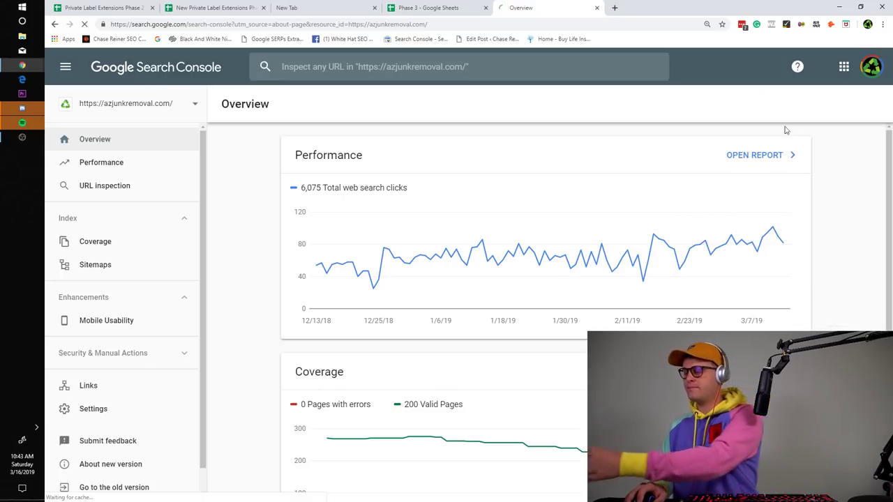
{"action": "right_click", "coordinate": [158, 96]}
{"action": "left_click", "coordinate": [150, 101]}
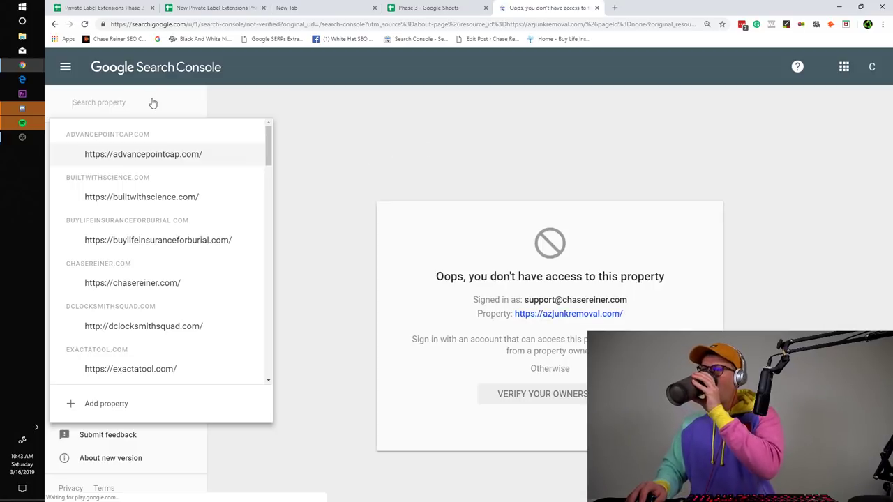
{"action": "scroll", "coordinate": [204, 206], "scroll_direction": "down", "scroll_amount": 2}
{"action": "scroll", "coordinate": [206, 206], "scroll_direction": "down", "scroll_amount": 5}
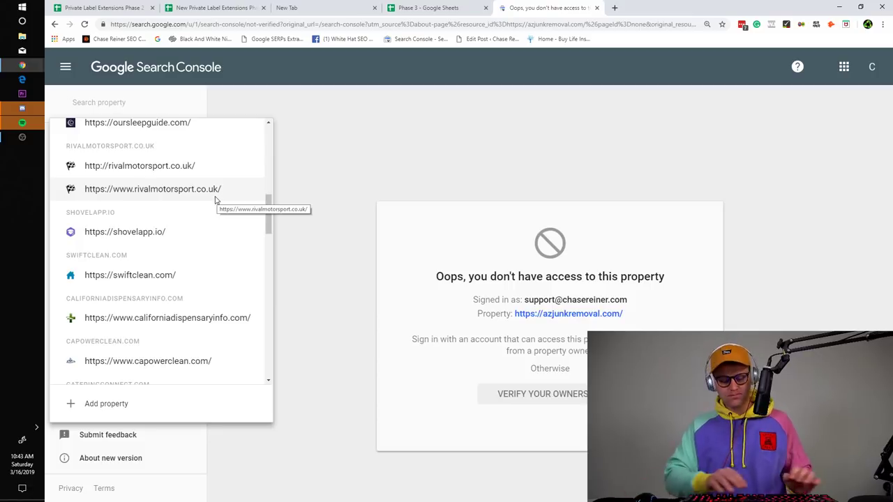
{"action": "type", "text": "priv"}
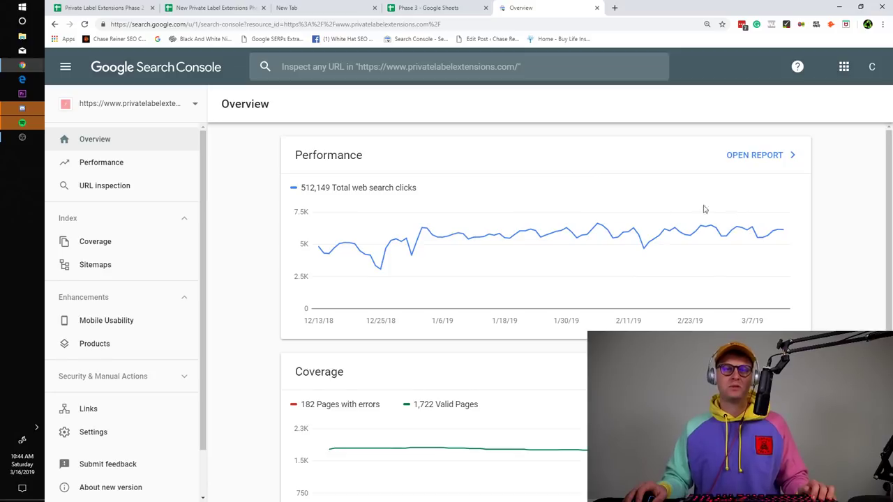
- Open ahrefs.com in a new browser tab, bring up its sign-in form and reload the page
{"action": "left_click", "coordinate": [614, 8]}
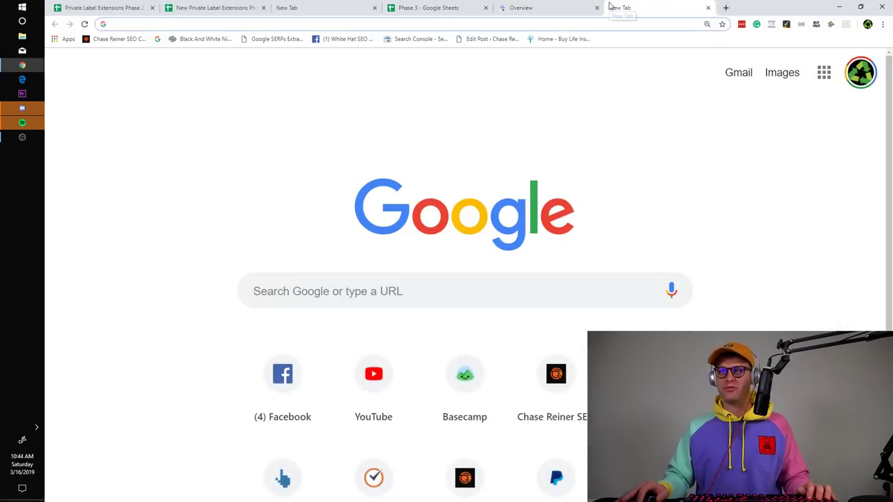
{"action": "type", "text": "ahre"}
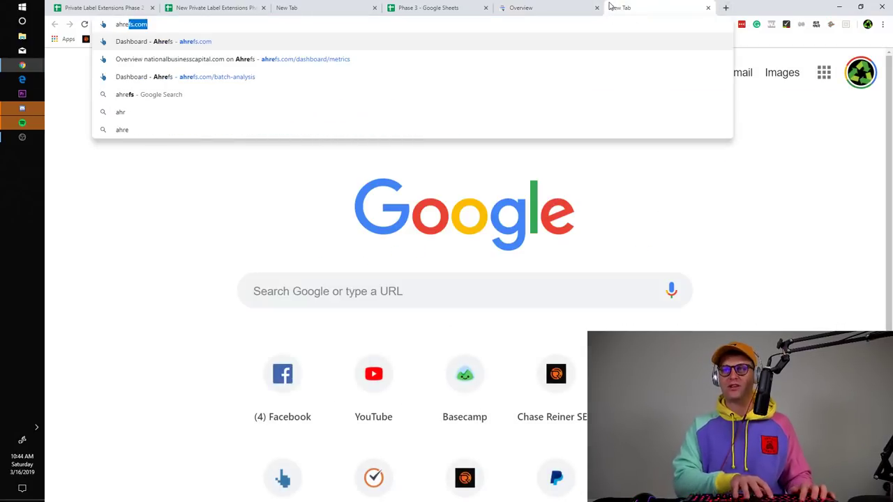
{"action": "key", "text": "Return"}
{"action": "left_click", "coordinate": [680, 73]}
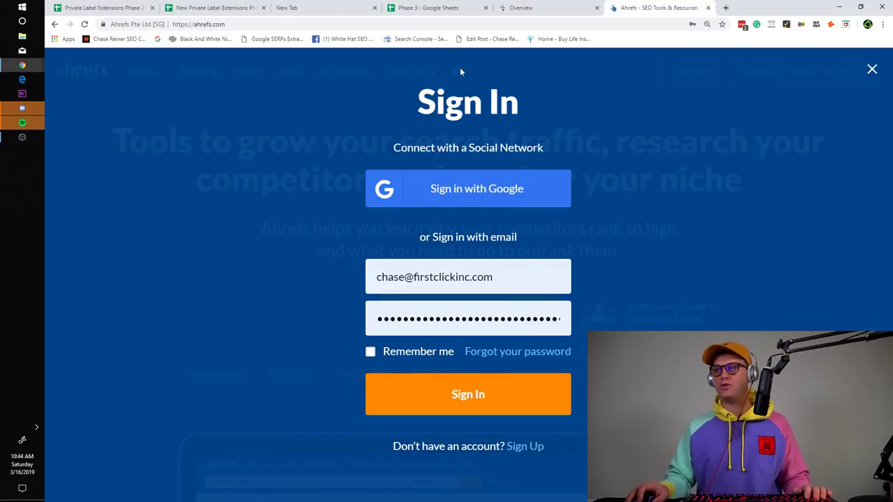
{"action": "key", "text": "F5"}
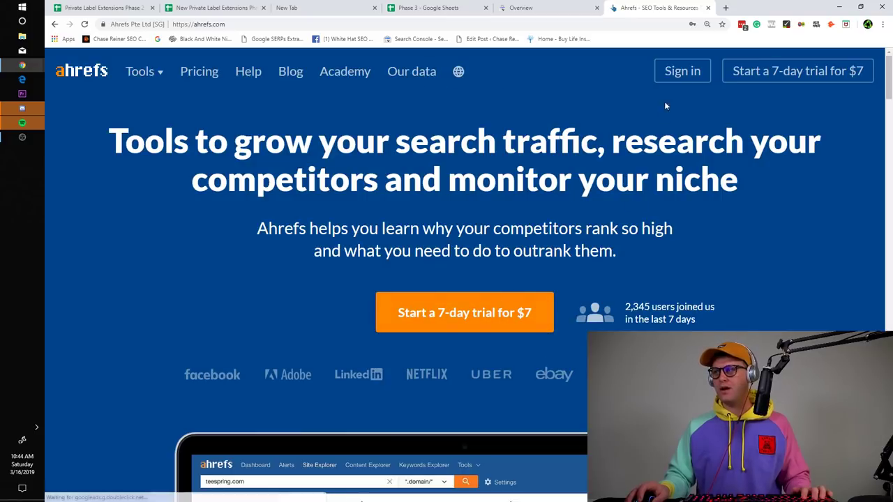
- Sign in to Ahrefs with the other saved login, filling in its e-mail and account password
{"action": "left_click", "coordinate": [678, 74]}
{"action": "double_click", "coordinate": [505, 280]}
{"action": "key", "text": "ctrl+a"}
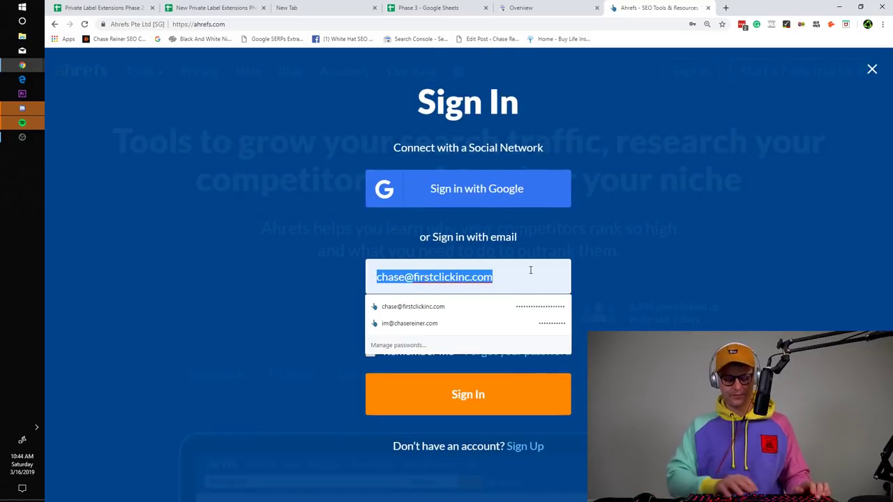
{"action": "type", "text": "im"}
{"action": "key", "text": "Down"}
{"action": "key", "text": "Tab"}
{"action": "key", "text": "Return"}
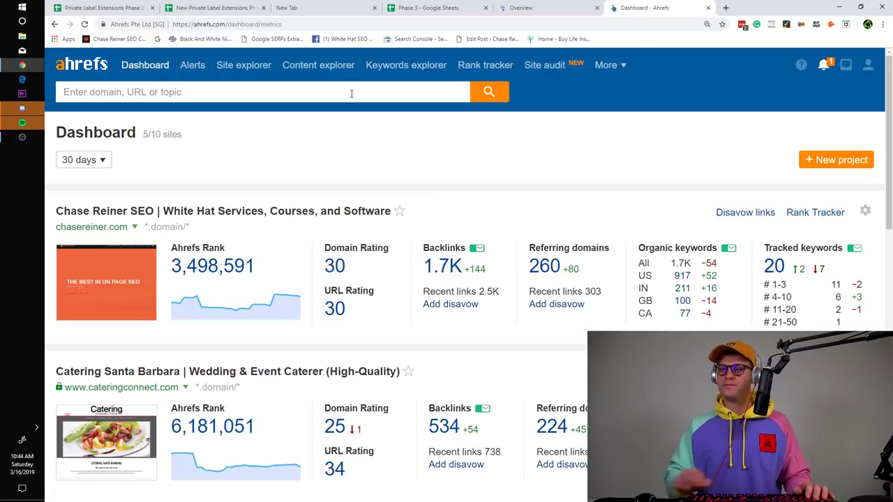
- Look up pelicanalaskafishing.com in Site Explorer and view its organic search traffic and keyword graphs
{"action": "left_click", "coordinate": [351, 94]}
{"action": "type", "text": "ple"}
{"action": "key", "text": "BackSpace"}
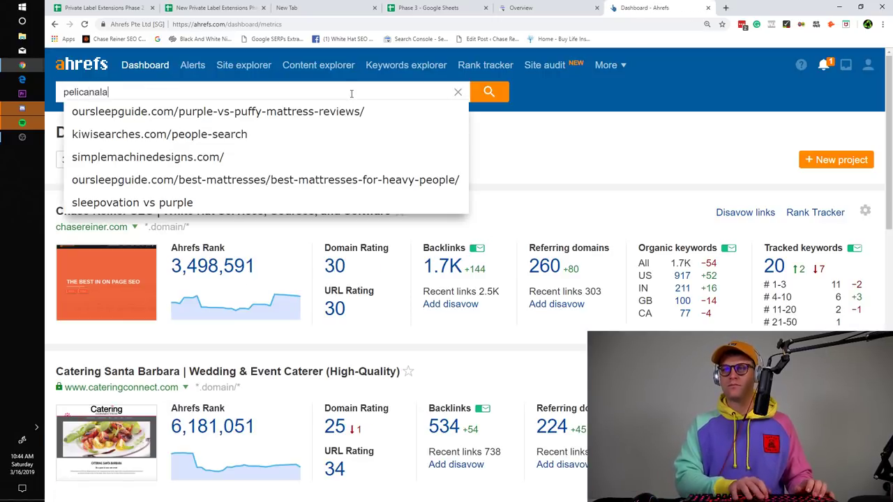
{"action": "type", "text": "m"}
{"action": "key", "text": "Return"}
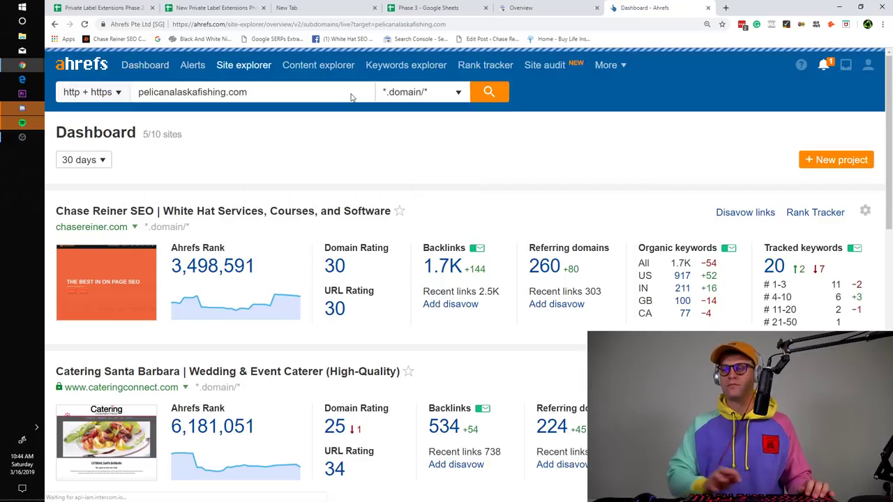
{"action": "scroll", "coordinate": [465, 200], "scroll_direction": "down", "scroll_amount": 2}
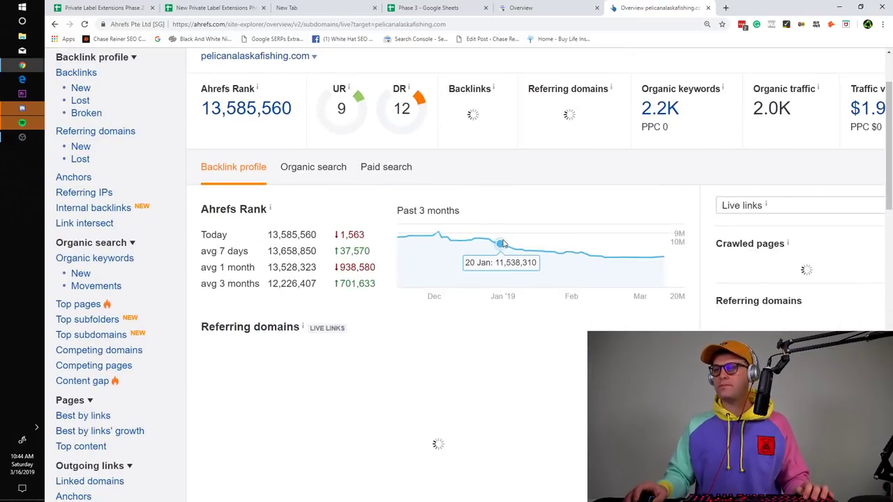
{"action": "scroll", "coordinate": [368, 111], "scroll_direction": "down", "scroll_amount": 2}
{"action": "left_click", "coordinate": [338, 96]}
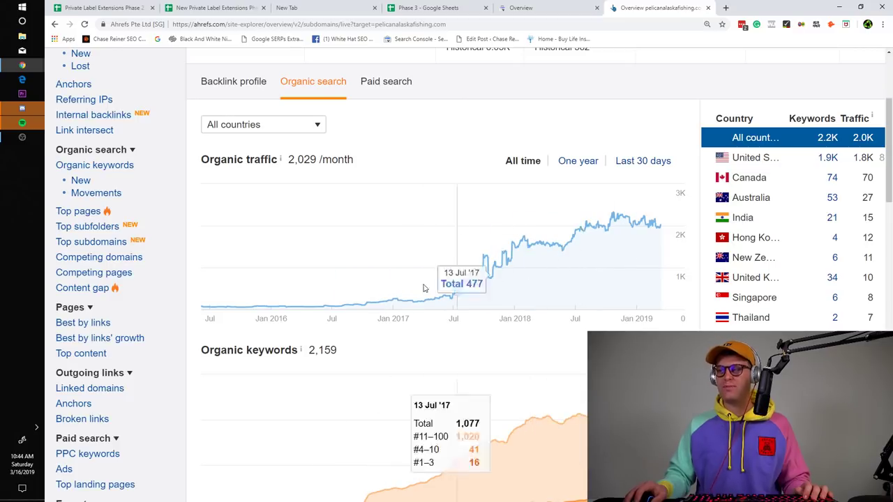
- Look up oursleepguide.com in Site Explorer, correcting the stray comma in the domain
{"action": "scroll", "coordinate": [424, 288], "scroll_direction": "up", "scroll_amount": 3}
{"action": "double_click", "coordinate": [280, 93]}
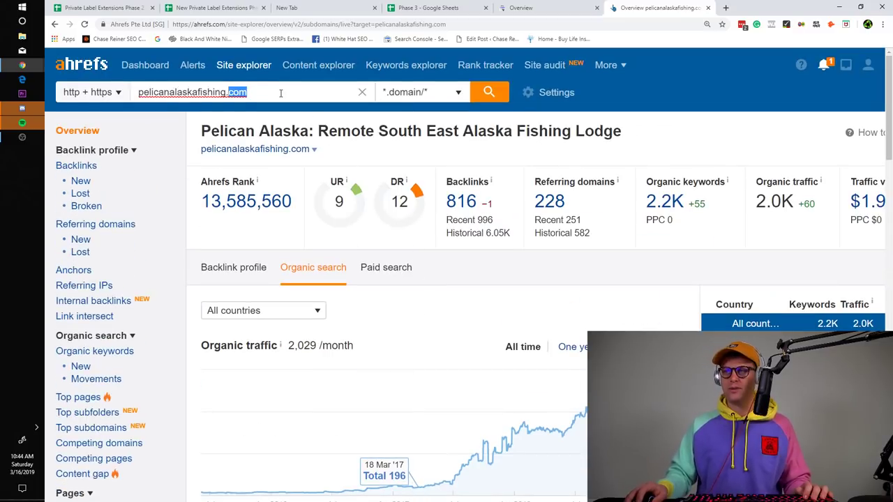
{"action": "type", "text": "our"}
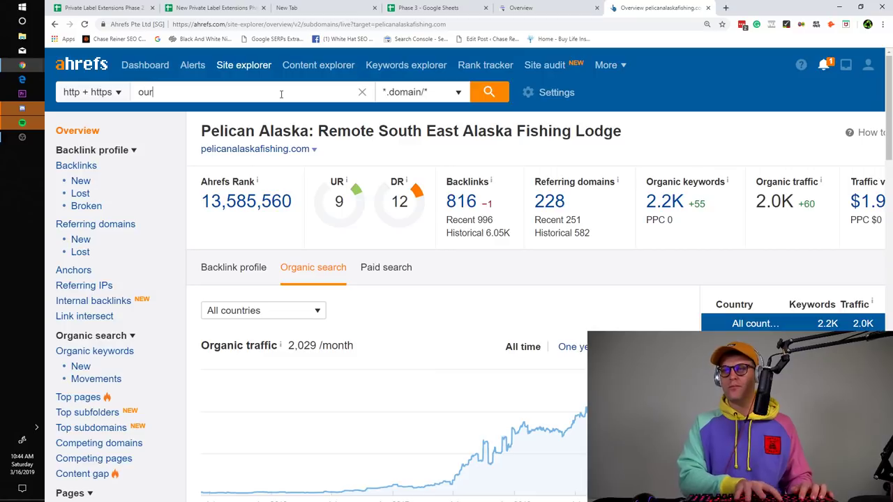
{"action": "type", "text": ","}
{"action": "key", "text": "Return"}
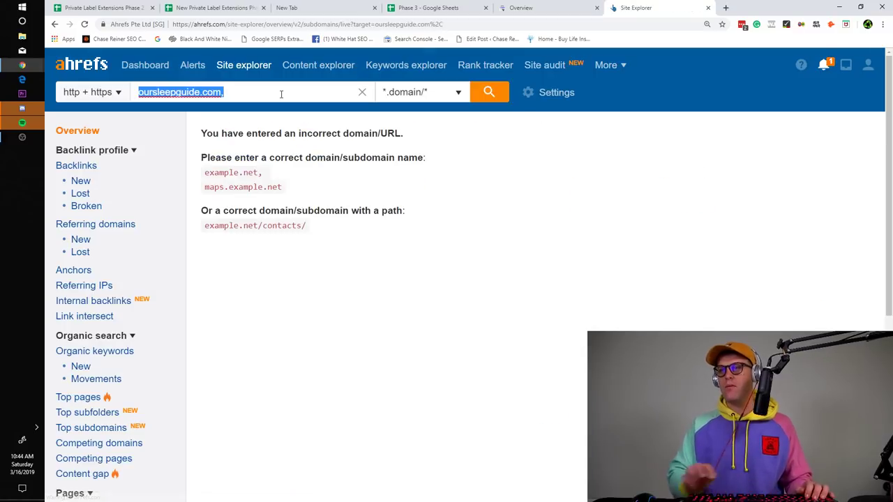
{"action": "left_click", "coordinate": [281, 94]}
{"action": "key", "text": "BackSpace"}
{"action": "key", "text": "Return"}
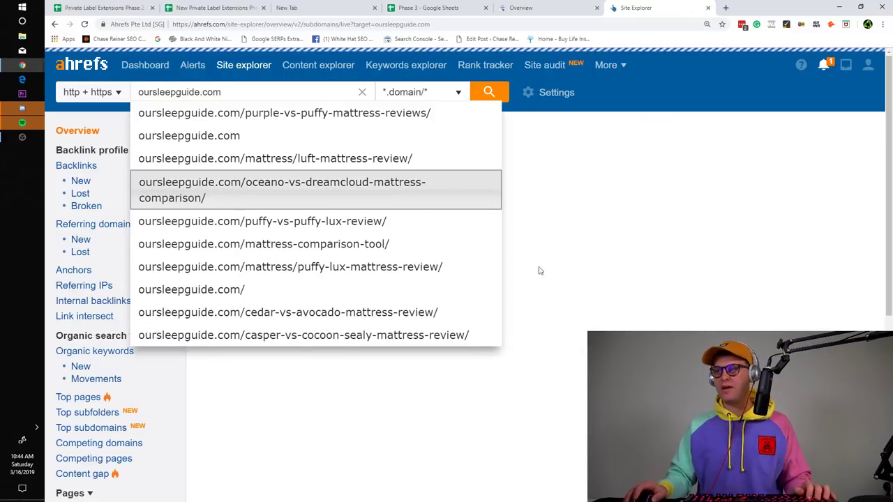
- Examine the all-time organic traffic and keyword graphs for oursleepguide.com
{"action": "scroll", "coordinate": [580, 267], "scroll_direction": "down", "scroll_amount": 1}
{"action": "scroll", "coordinate": [578, 267], "scroll_direction": "down", "scroll_amount": 3}
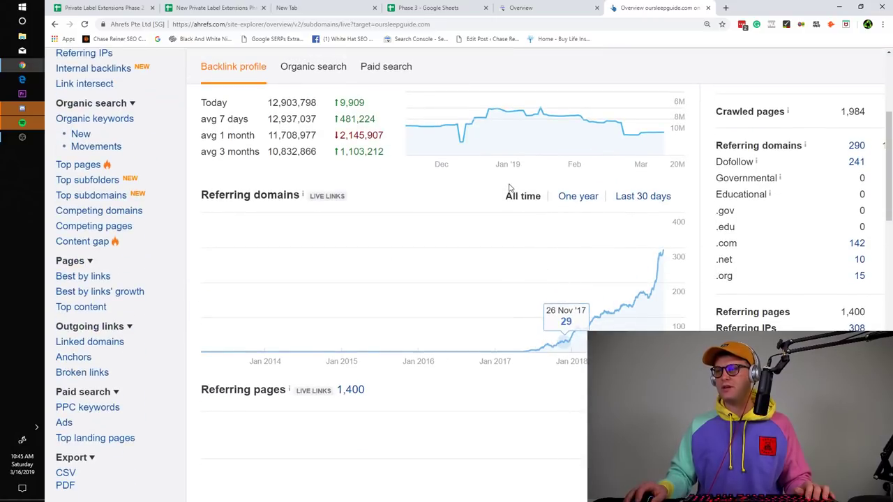
{"action": "left_click", "coordinate": [328, 76]}
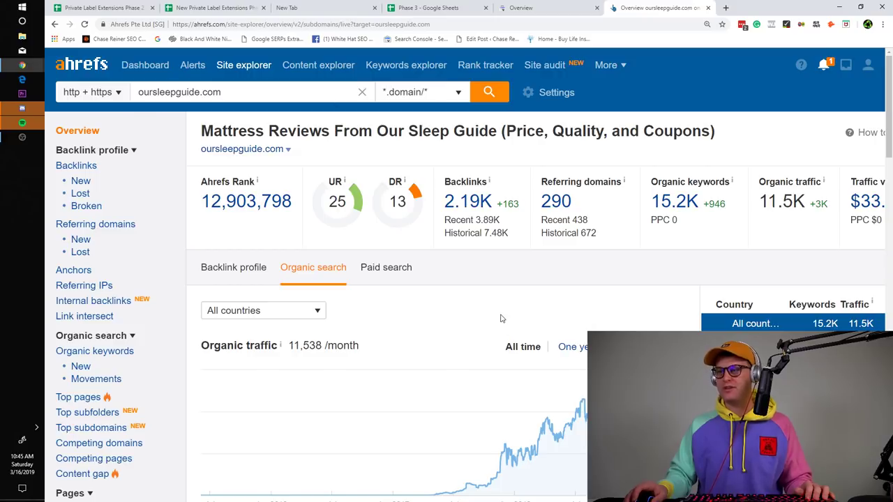
{"action": "scroll", "coordinate": [503, 319], "scroll_direction": "down", "scroll_amount": 7}
{"action": "scroll", "coordinate": [450, 234], "scroll_direction": "up", "scroll_amount": 3}
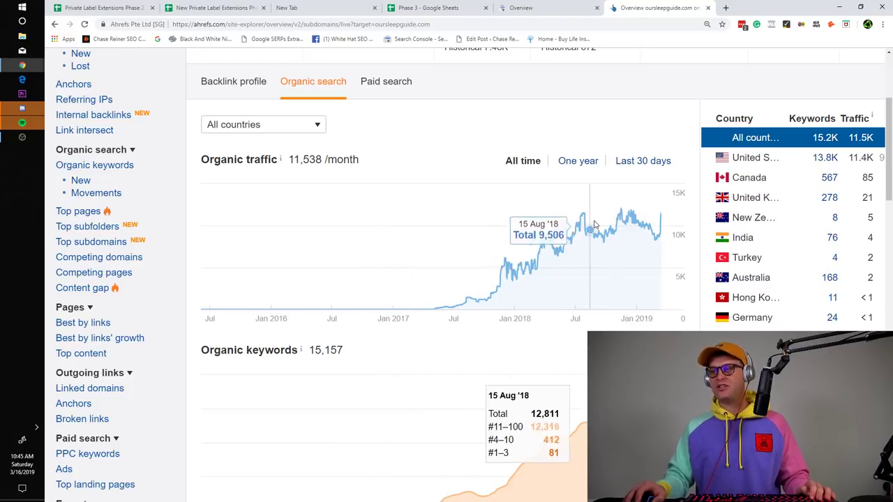
- Compare the total web search clicks for privatelabelextensions.com in Search Console with the Ahrefs organic traffic overview for oursleepguide.com
{"action": "scroll", "coordinate": [406, 201], "scroll_direction": "up", "scroll_amount": 5}
{"action": "left_click", "coordinate": [499, 7]}
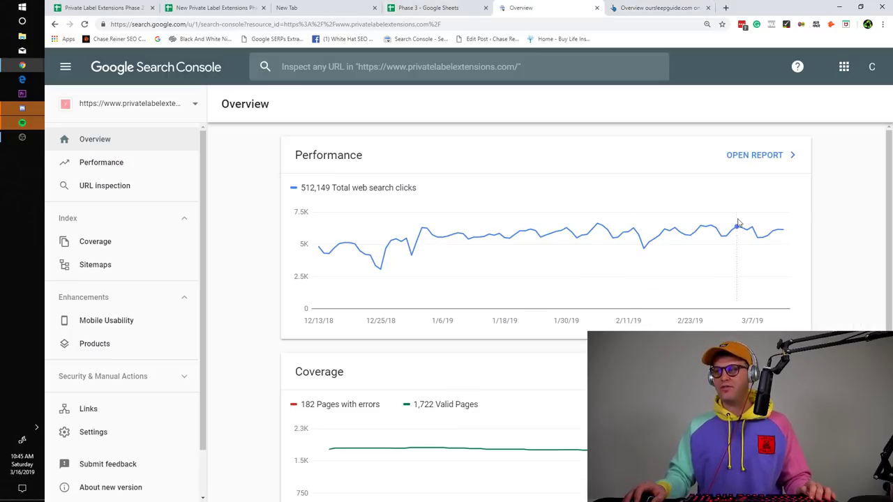
{"action": "mouse_move", "coordinate": [457, 226]}
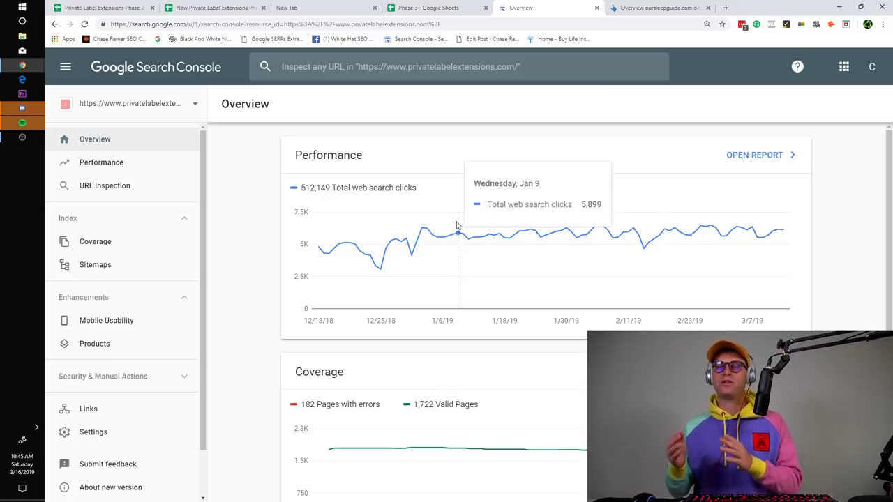
{"action": "left_click", "coordinate": [724, 7]}
{"action": "left_click", "coordinate": [652, 8]}
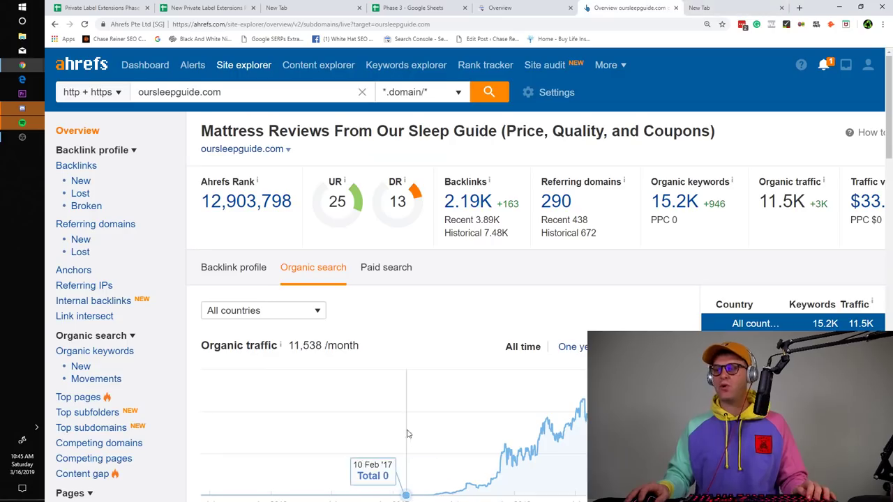
{"action": "scroll", "coordinate": [395, 315], "scroll_direction": "down", "scroll_amount": 2}
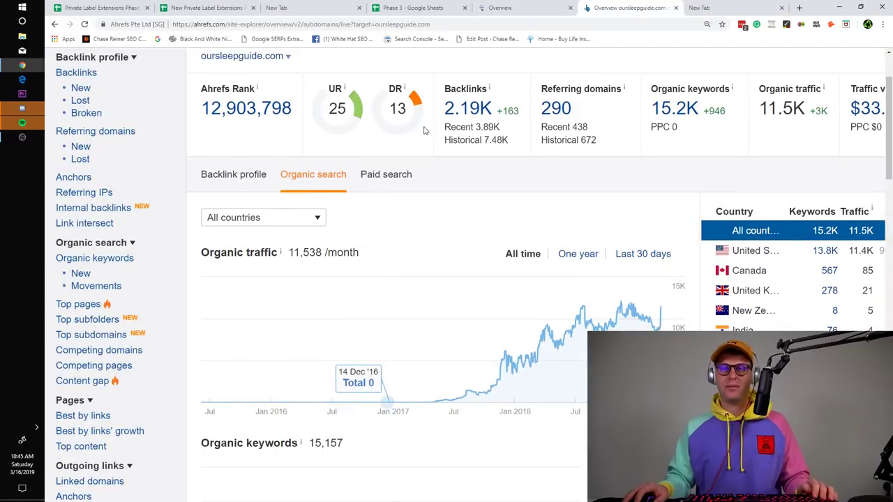
{"action": "left_click", "coordinate": [497, 7]}
{"action": "left_click", "coordinate": [781, 8]}
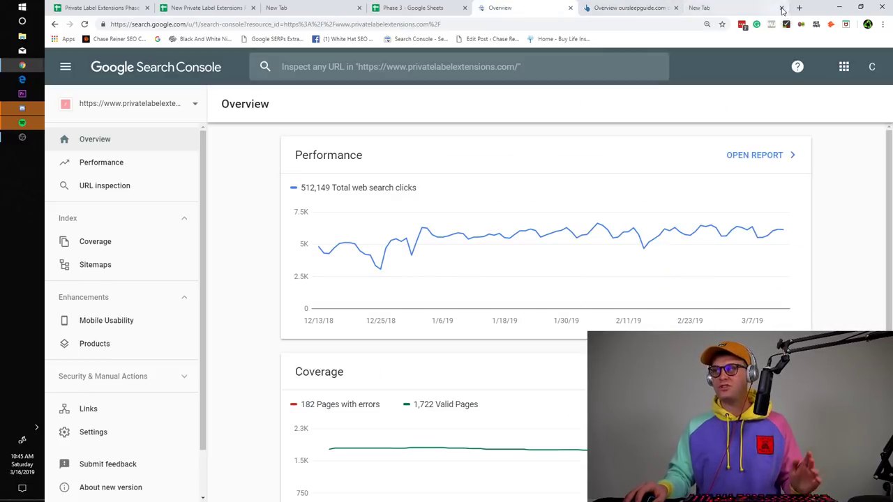
- Open the full Search Console performance report for privatelabelextensions.com and break the results down by page
{"action": "left_click", "coordinate": [750, 150]}
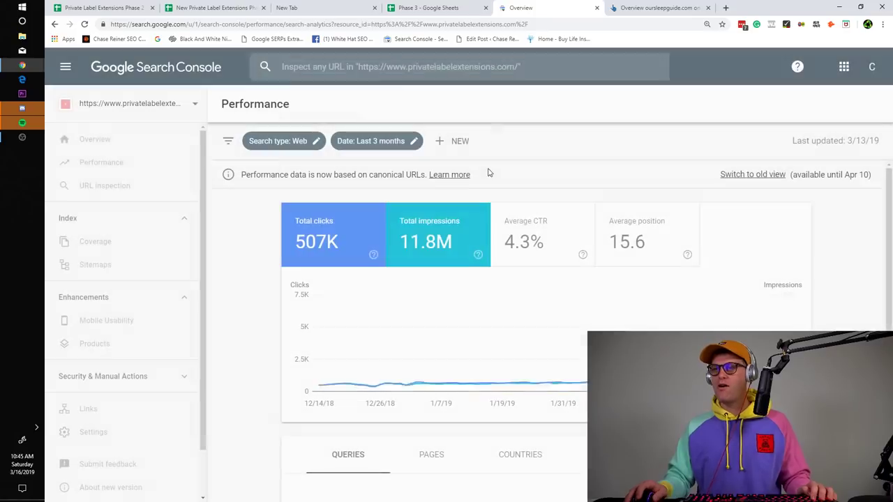
{"action": "scroll", "coordinate": [443, 247], "scroll_direction": "down", "scroll_amount": 3}
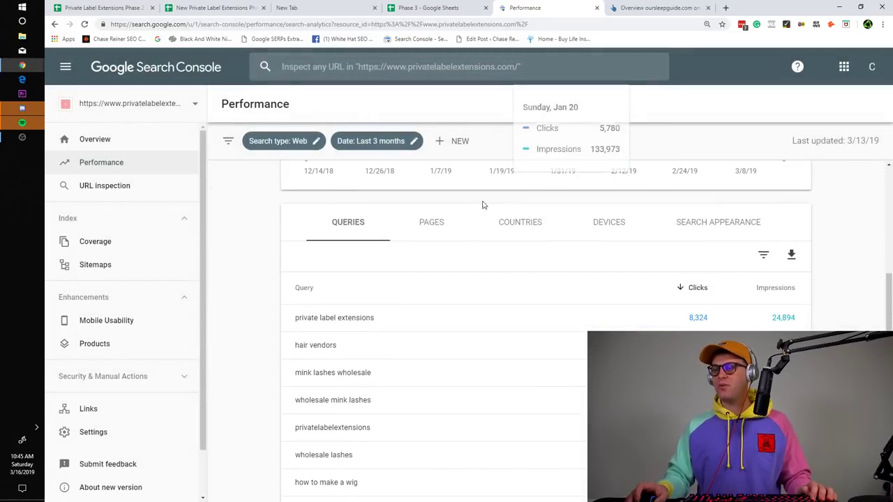
{"action": "left_click", "coordinate": [438, 231]}
- Get the wholesale-3d-mink-lashes page address from the Private Label Extensions Phase 2 sheet and return to the page breakdown in Search Console
{"action": "left_click", "coordinate": [410, 6]}
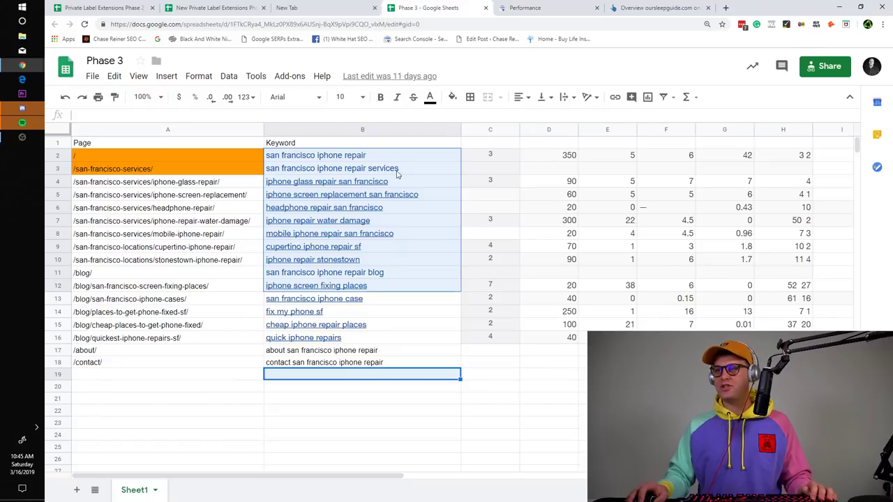
{"action": "left_click", "coordinate": [224, 6]}
{"action": "left_click", "coordinate": [117, 6]}
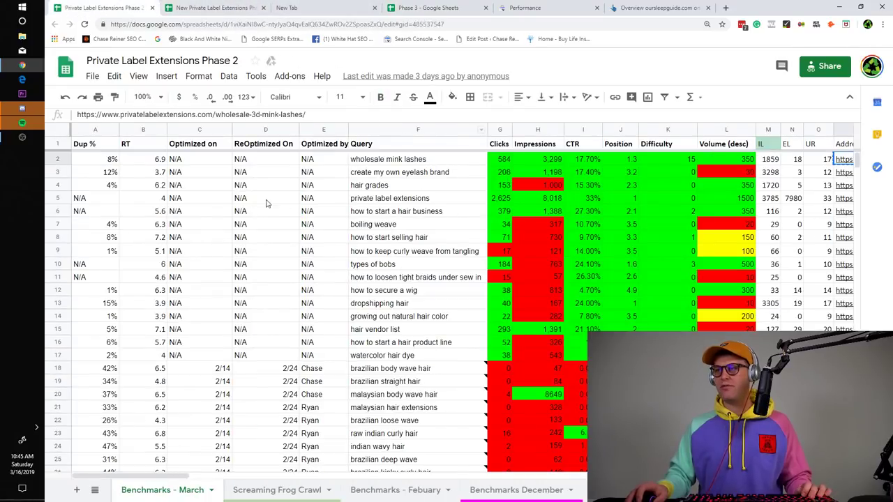
{"action": "left_click", "coordinate": [591, 4]}
{"action": "left_click", "coordinate": [432, 231]}
{"action": "scroll", "coordinate": [423, 219], "scroll_direction": "up", "scroll_amount": 5}
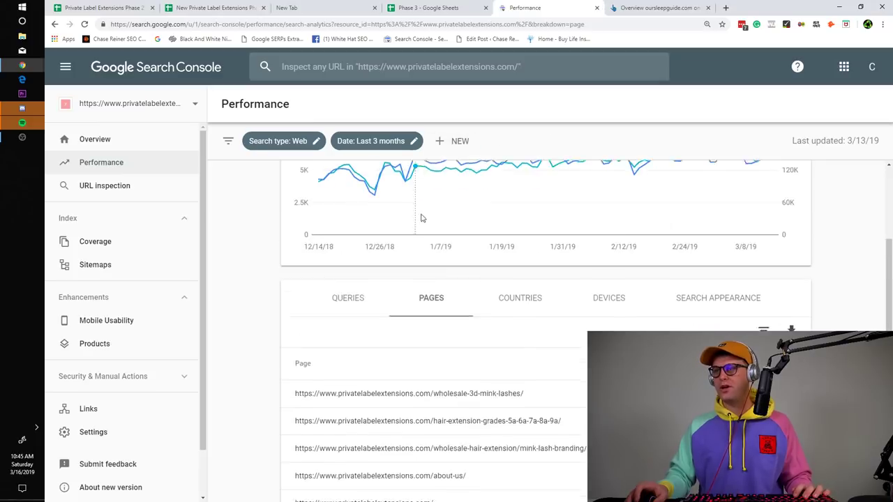
{"action": "scroll", "coordinate": [517, 296], "scroll_direction": "down", "scroll_amount": 5}
{"action": "scroll", "coordinate": [627, 293], "scroll_direction": "up", "scroll_amount": 4}
{"action": "scroll", "coordinate": [698, 276], "scroll_direction": "up", "scroll_amount": 1}
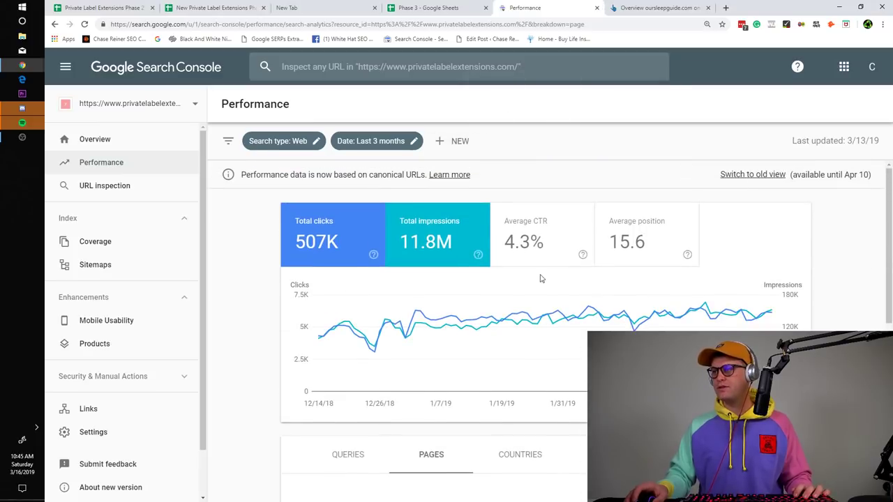
{"action": "scroll", "coordinate": [464, 222], "scroll_direction": "down", "scroll_amount": 3}
{"action": "left_click", "coordinate": [440, 144]}
{"action": "left_click", "coordinate": [458, 181]}
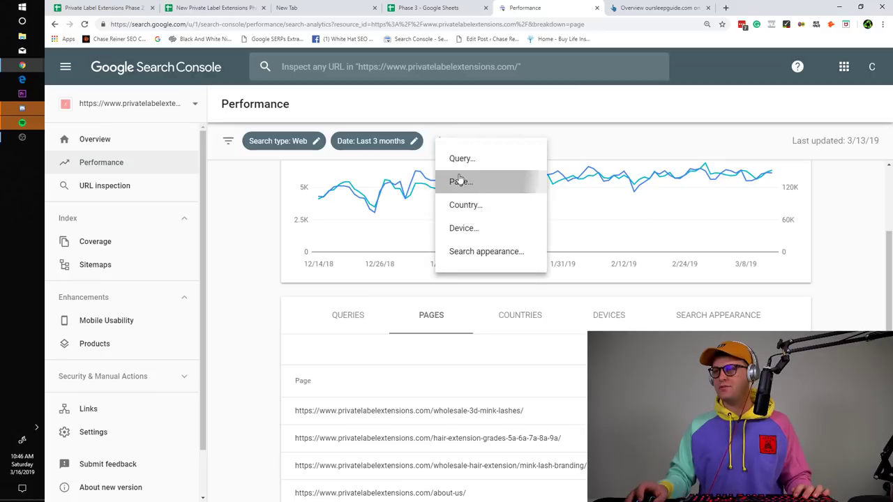
{"action": "type", "text": "https://www.privatelabelextensions.com/wholesale-3d-mink-lashes/"}
{"action": "left_click", "coordinate": [584, 352]}
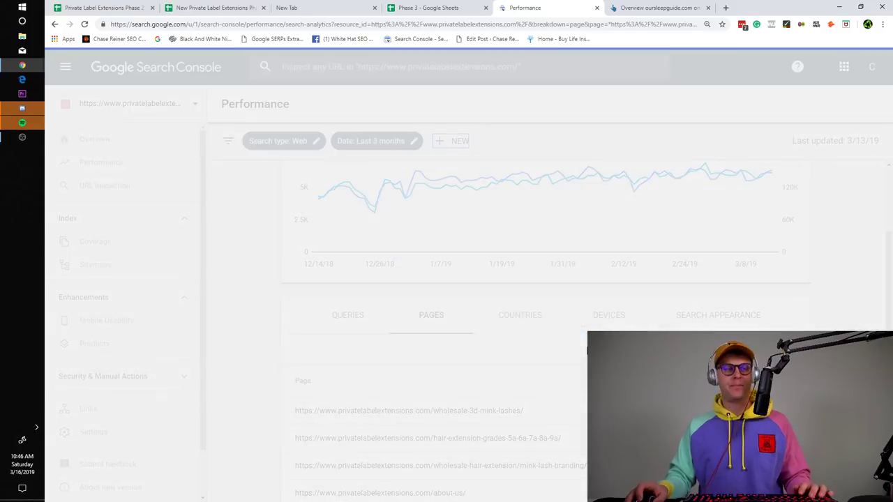
{"action": "scroll", "coordinate": [515, 318], "scroll_direction": "down", "scroll_amount": 1}
{"action": "scroll", "coordinate": [514, 317], "scroll_direction": "down", "scroll_amount": 1}
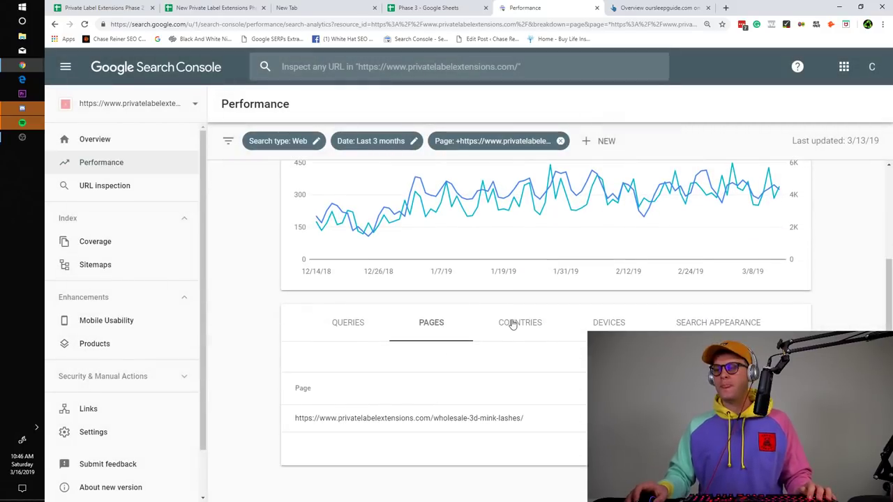
- List the queries for the filtered page and sort them by impressions
{"action": "left_click", "coordinate": [352, 339]}
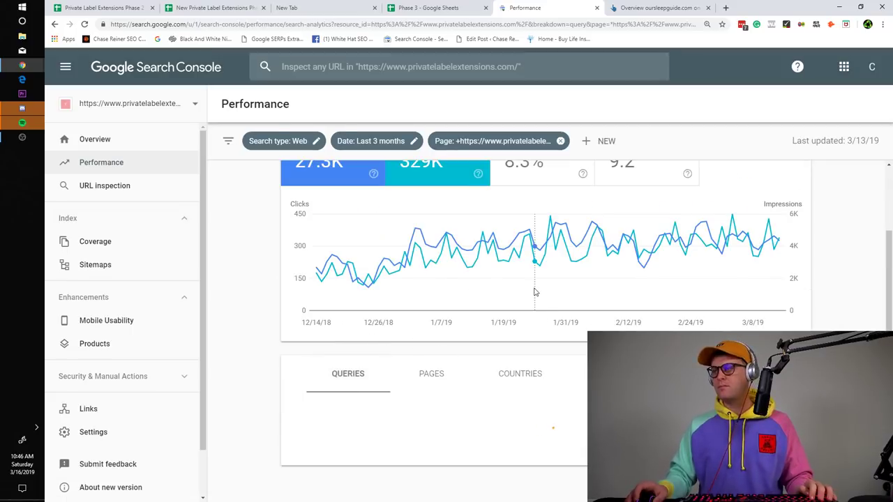
{"action": "mouse_move", "coordinate": [543, 303]}
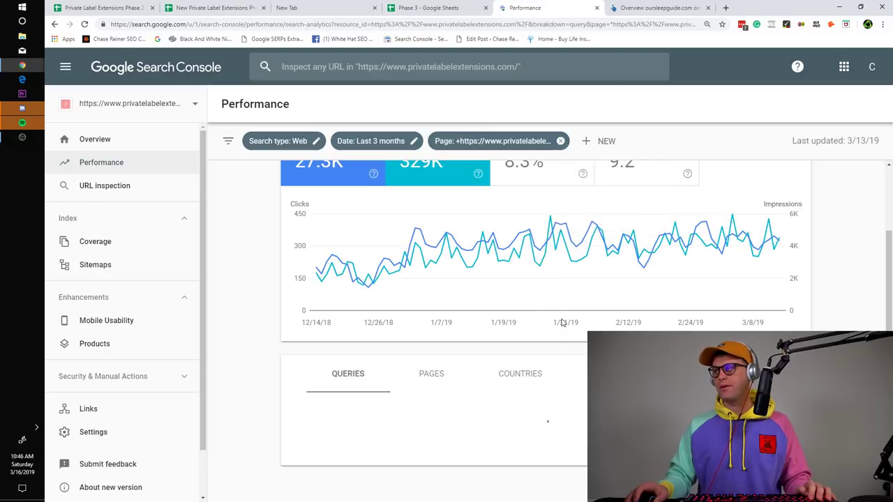
{"action": "scroll", "coordinate": [299, 404], "scroll_direction": "down", "scroll_amount": 1}
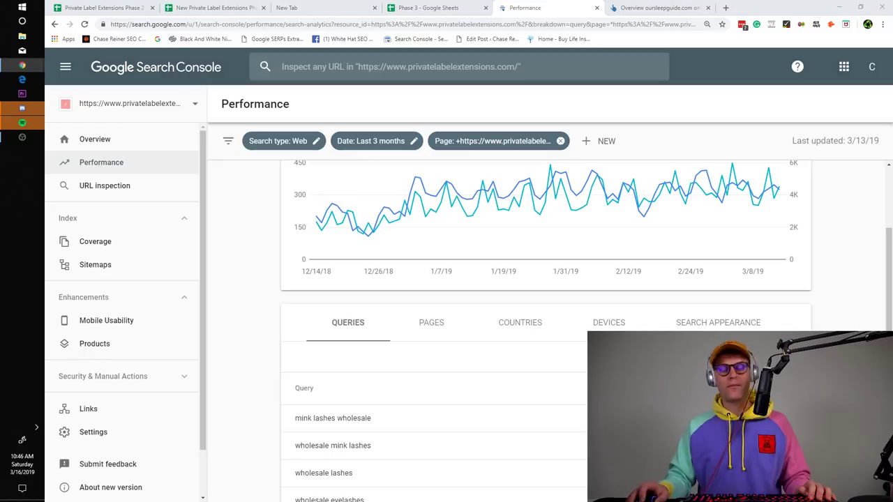
{"action": "scroll", "coordinate": [488, 349], "scroll_direction": "down", "scroll_amount": 2}
{"action": "left_click", "coordinate": [767, 296]}
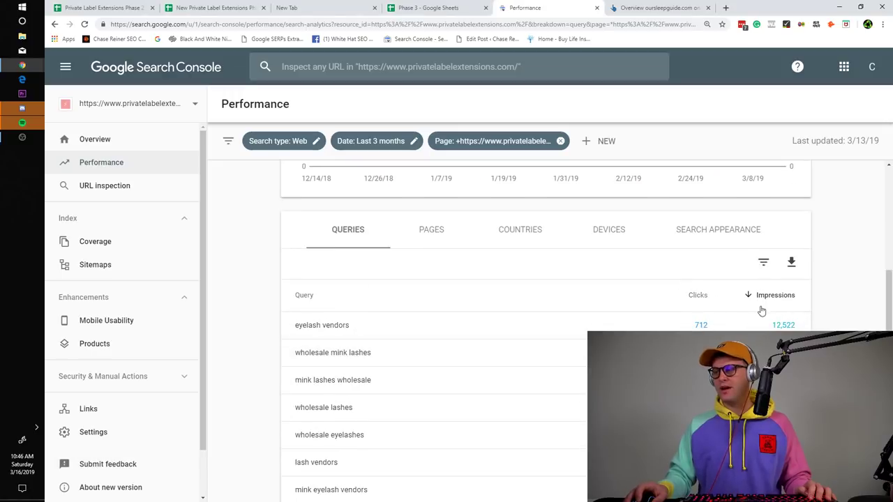
- Add average CTR and average position to the report and highlight the query "wholesale mink lashes" in the table
{"action": "scroll", "coordinate": [512, 297], "scroll_direction": "down", "scroll_amount": 1}
{"action": "scroll", "coordinate": [500, 267], "scroll_direction": "up", "scroll_amount": 6}
{"action": "left_click", "coordinate": [569, 240]}
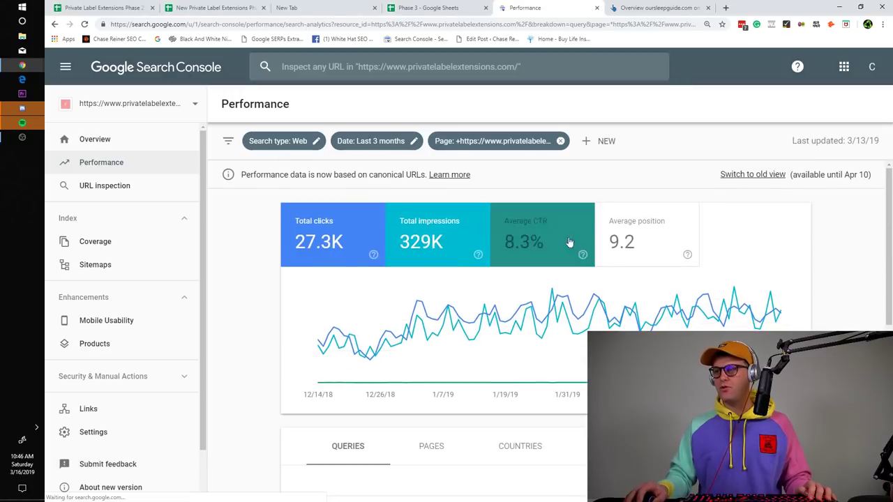
{"action": "left_click", "coordinate": [603, 250]}
{"action": "scroll", "coordinate": [572, 289], "scroll_direction": "down", "scroll_amount": 5}
{"action": "scroll", "coordinate": [524, 240], "scroll_direction": "up", "scroll_amount": 1}
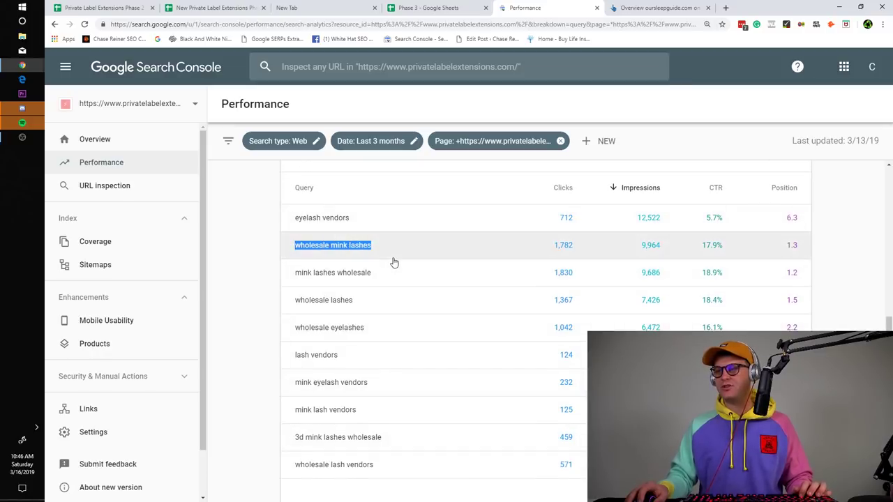
- Open the wholesale-3d-mink-lashes page linked in the Phase 2 sheet, and close the sheet and the blank tab
{"action": "left_click", "coordinate": [470, 9]}
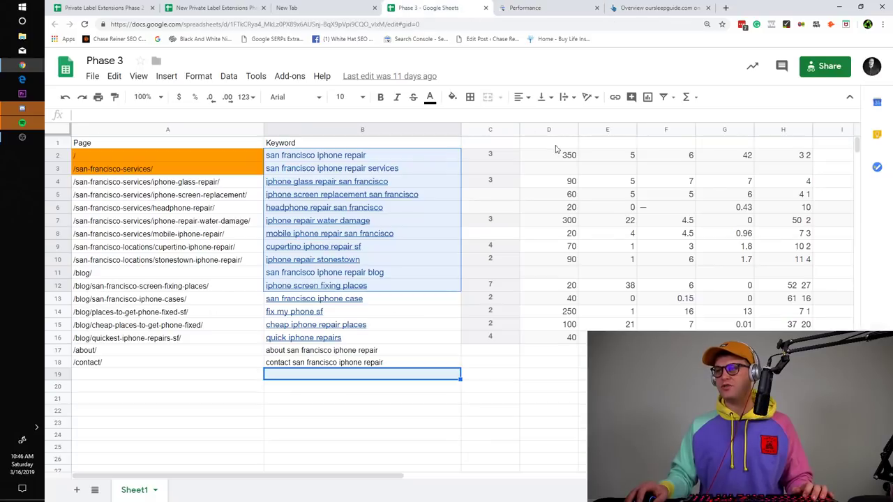
{"action": "left_click_drag", "start_coordinate": [134, 6], "coordinate": [367, 4]}
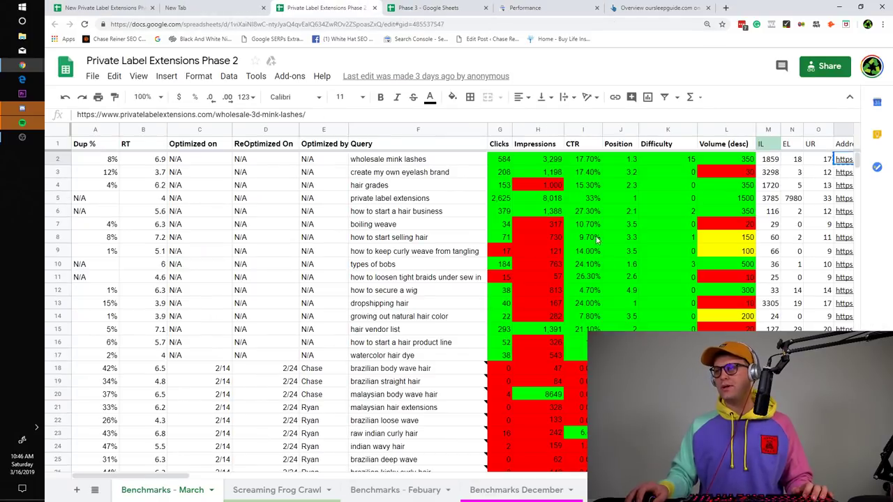
{"action": "left_click", "coordinate": [852, 173]}
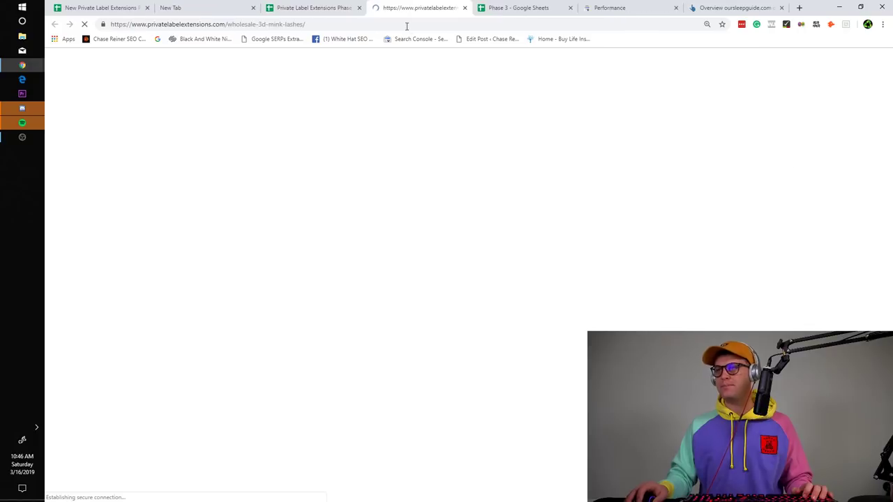
{"action": "left_click", "coordinate": [256, 10]}
{"action": "left_click", "coordinate": [261, 8]}
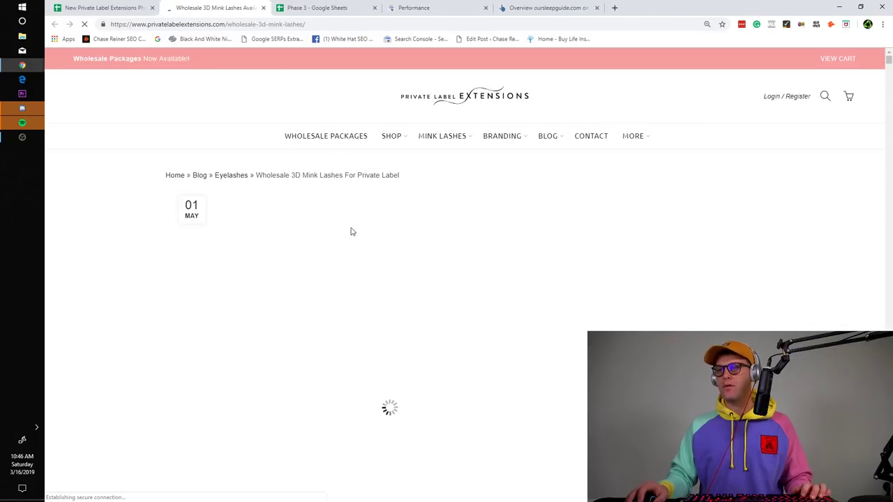
- Search the mink lashes article for the phrase "wholesale mink lashes" and check its title and introduction
{"action": "key", "text": "ctrl+f"}
{"action": "type", "text": "wholesale mink lashes"}
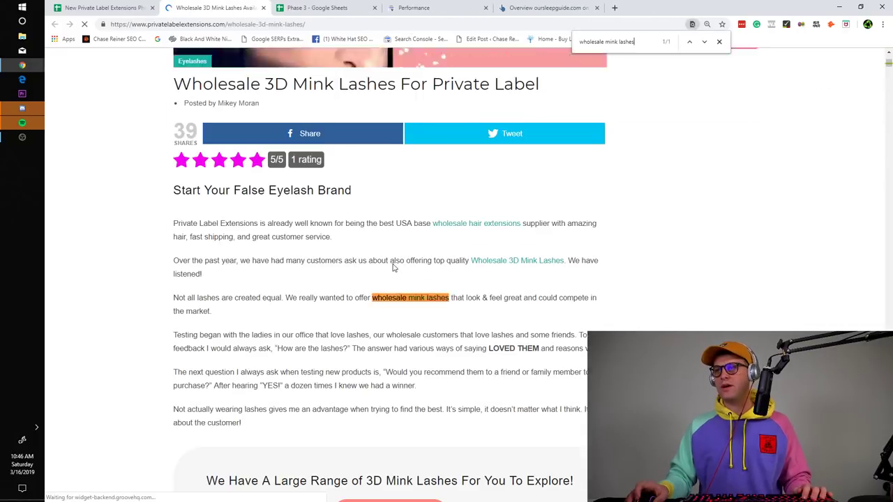
{"action": "scroll", "coordinate": [397, 270], "scroll_direction": "up", "scroll_amount": 4}
{"action": "scroll", "coordinate": [401, 273], "scroll_direction": "down", "scroll_amount": 2}
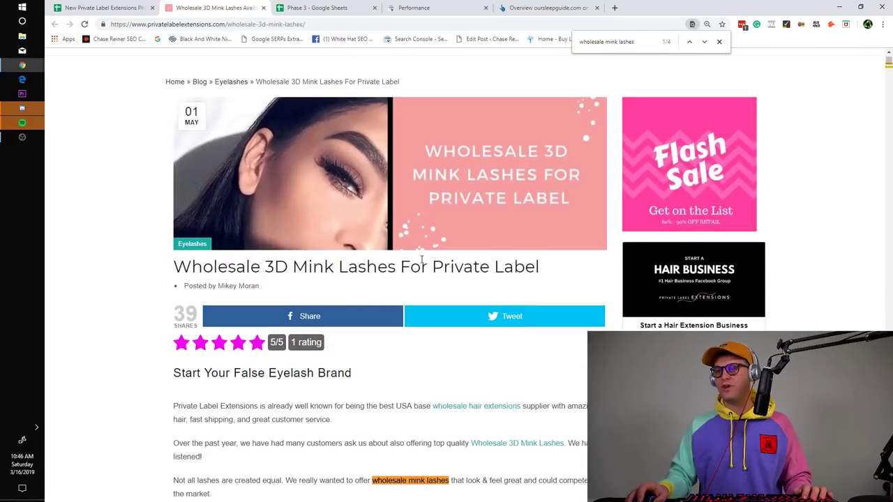
- Review the page's queries in Search Console, then search Google for "wholesale mink lashes" and examine the ranking results
{"action": "left_click", "coordinate": [427, 7]}
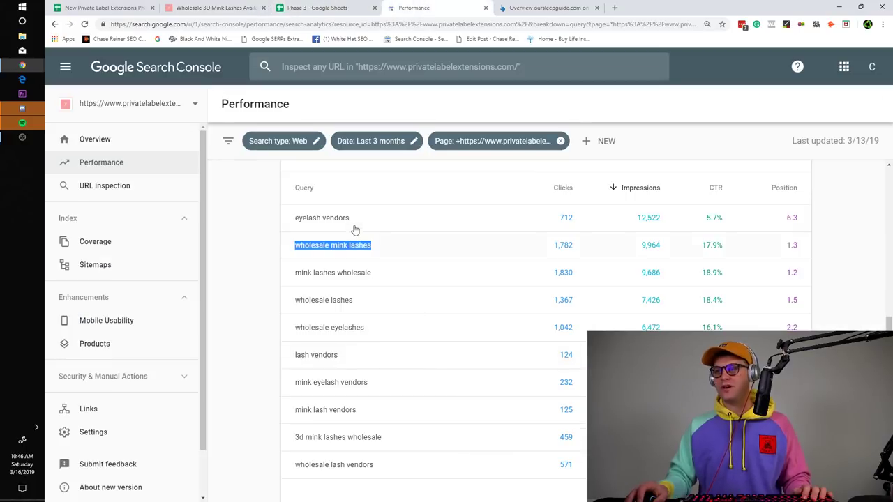
{"action": "scroll", "coordinate": [373, 279], "scroll_direction": "down", "scroll_amount": 1}
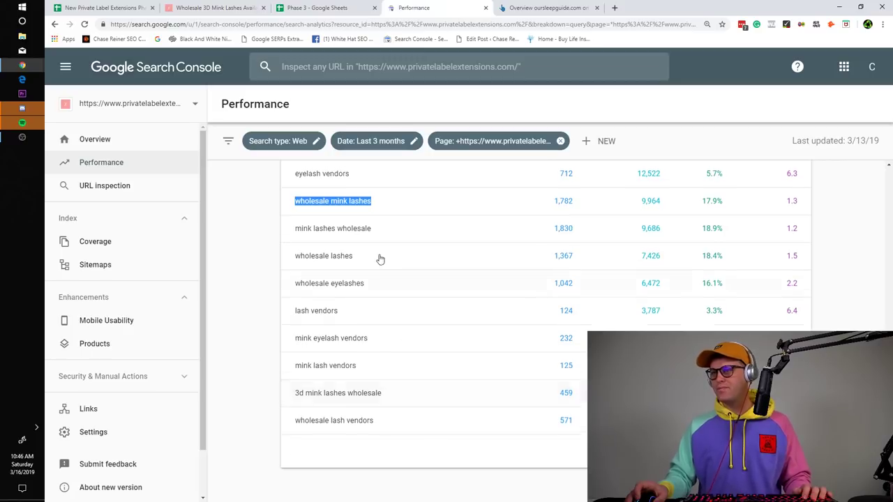
{"action": "scroll", "coordinate": [377, 251], "scroll_direction": "up", "scroll_amount": 1}
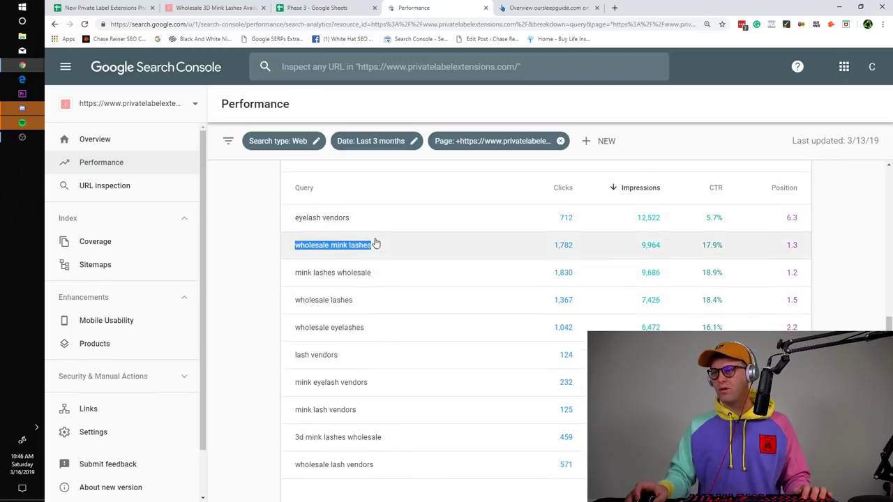
{"action": "left_click", "coordinate": [614, 8]}
{"action": "type", "text": "wholesale mink lashes"}
{"action": "key", "text": "Return"}
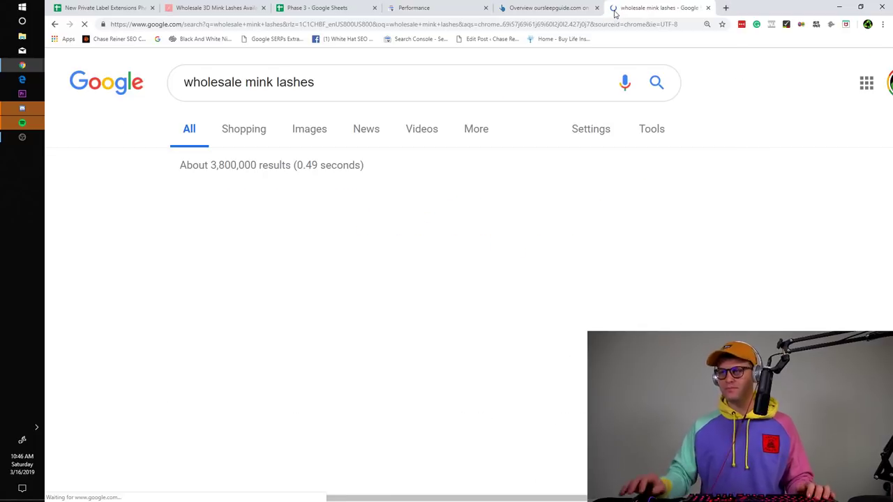
{"action": "scroll", "coordinate": [415, 249], "scroll_direction": "down", "scroll_amount": 5}
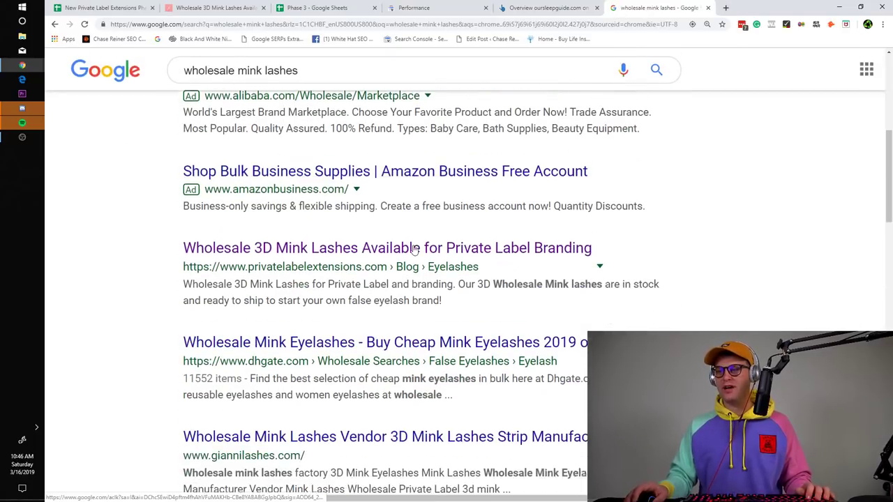
{"action": "scroll", "coordinate": [415, 250], "scroll_direction": "down", "scroll_amount": 4}
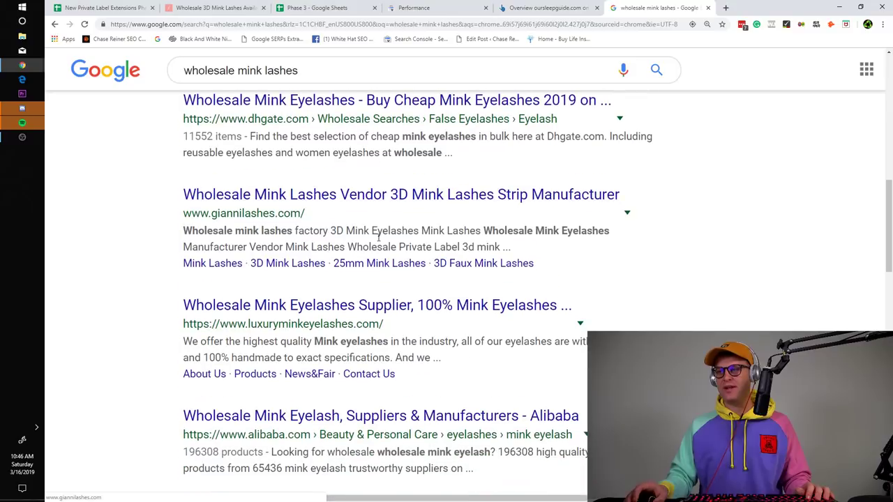
{"action": "scroll", "coordinate": [378, 238], "scroll_direction": "down", "scroll_amount": 5}
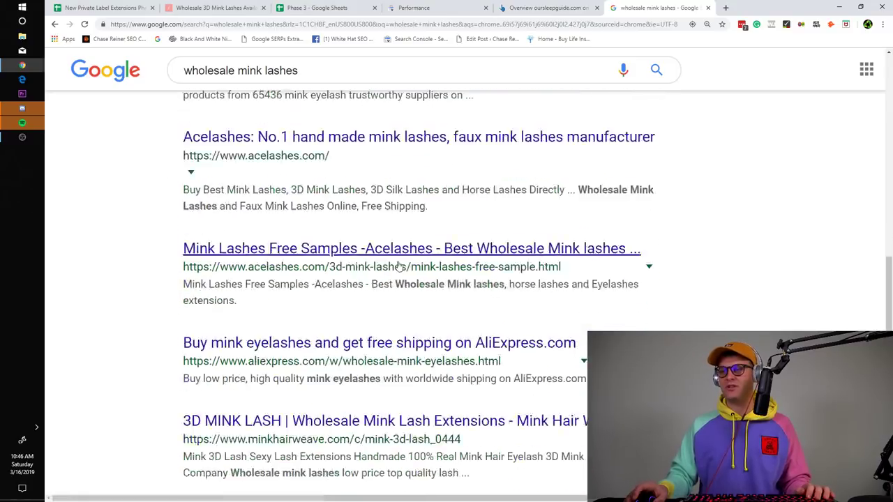
{"action": "scroll", "coordinate": [399, 265], "scroll_direction": "down", "scroll_amount": 3}
{"action": "scroll", "coordinate": [412, 272], "scroll_direction": "up", "scroll_amount": 9}
- Copy the query "eyelash vendors" from the page's Search Console performance table and search Google for it
{"action": "left_click", "coordinate": [541, 6]}
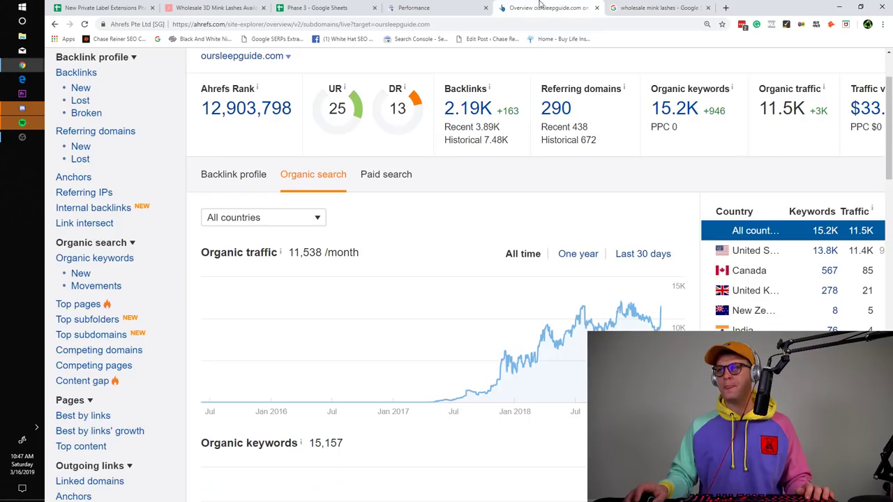
{"action": "left_click", "coordinate": [418, 7]}
{"action": "left_click", "coordinate": [302, 217]}
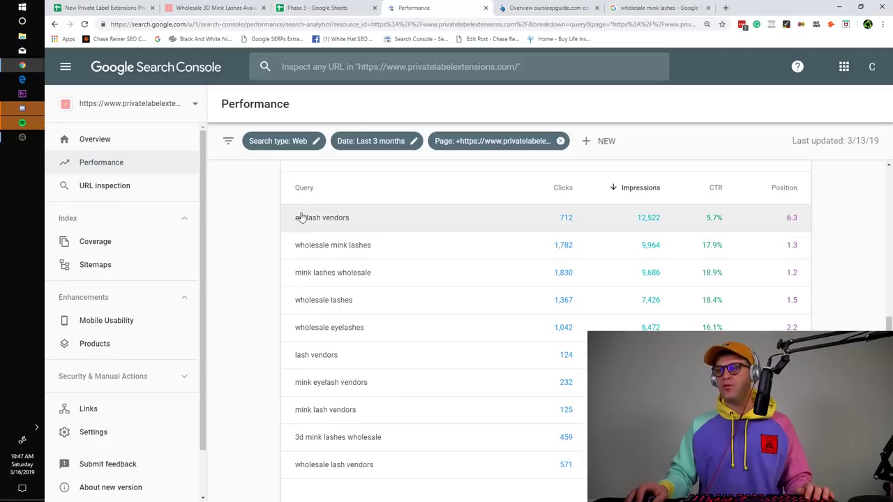
{"action": "left_click", "coordinate": [684, 6]}
{"action": "scroll", "coordinate": [462, 104], "scroll_direction": "up", "scroll_amount": 7}
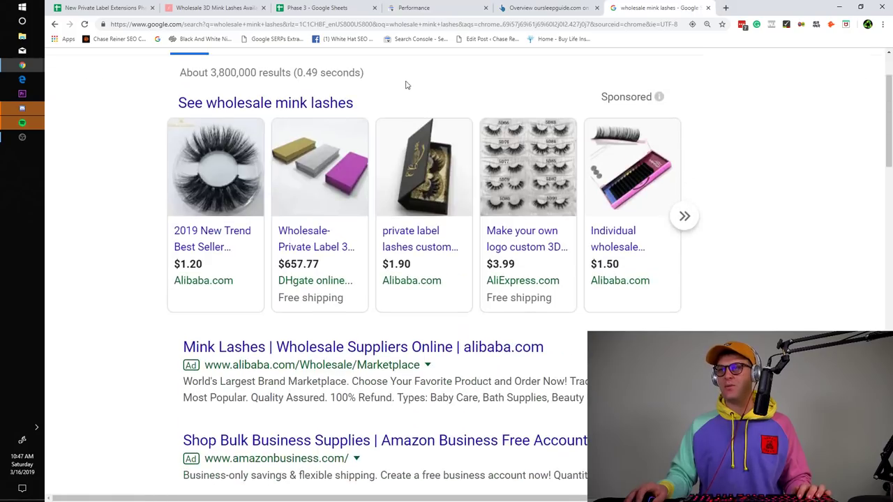
{"action": "left_click", "coordinate": [366, 79]}
{"action": "key", "text": "ctrl+a"}
{"action": "type", "text": "eyelash vendors"}
{"action": "type", "text": "\\"}
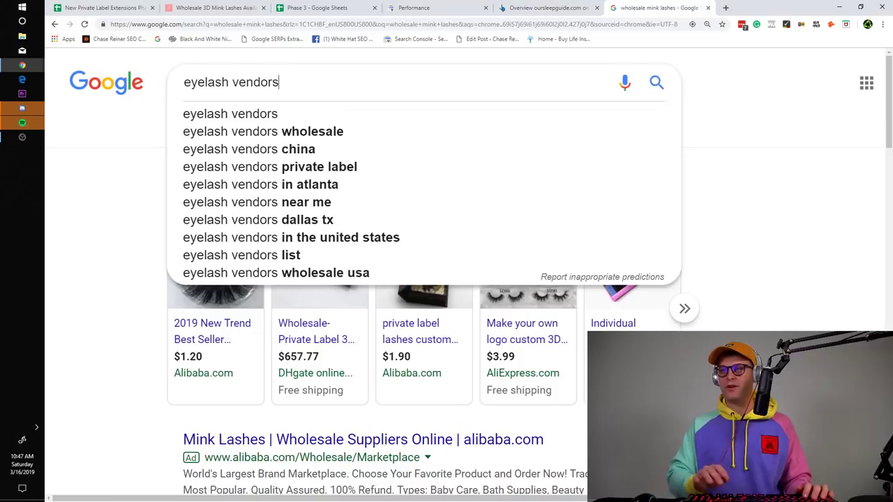
{"action": "key", "text": "Return"}
- Examine the Google results for "eyelash vendors", checking which kinds of pages rank and where the privatelabelextensions.com article appears
{"action": "scroll", "coordinate": [153, 303], "scroll_direction": "down", "scroll_amount": 5}
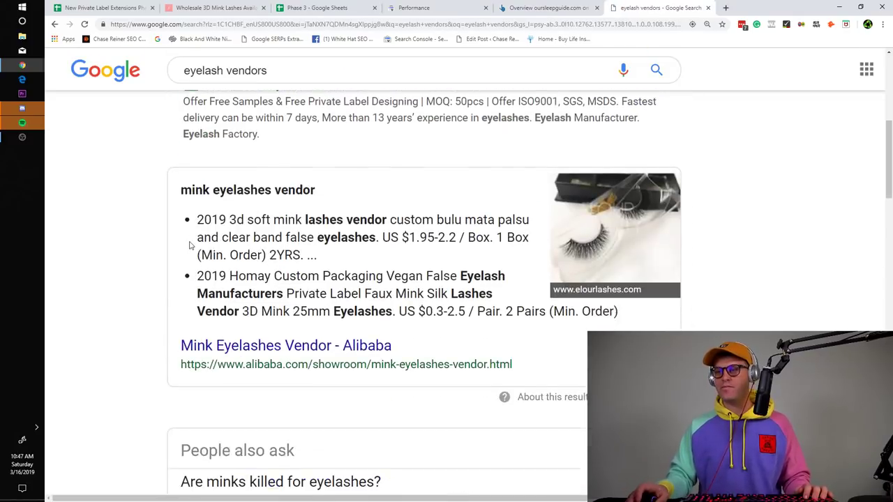
{"action": "scroll", "coordinate": [190, 245], "scroll_direction": "down", "scroll_amount": 2}
{"action": "scroll", "coordinate": [286, 213], "scroll_direction": "down", "scroll_amount": 8}
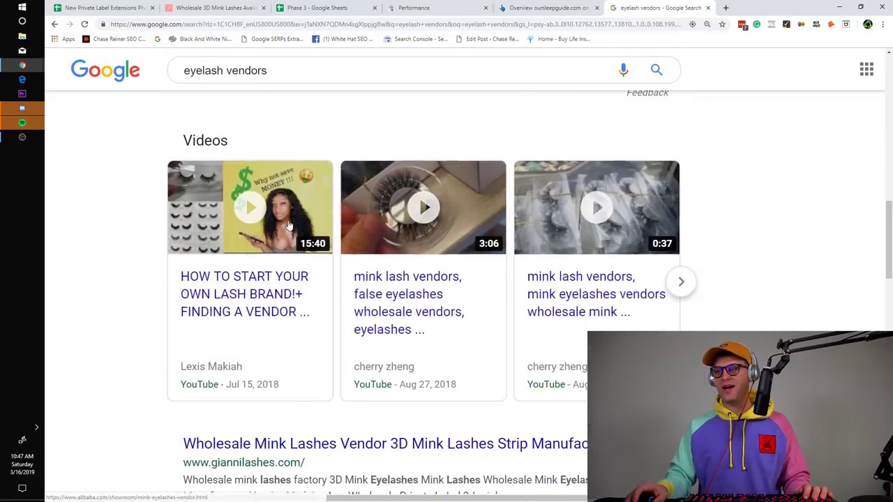
{"action": "scroll", "coordinate": [352, 235], "scroll_direction": "down", "scroll_amount": 3}
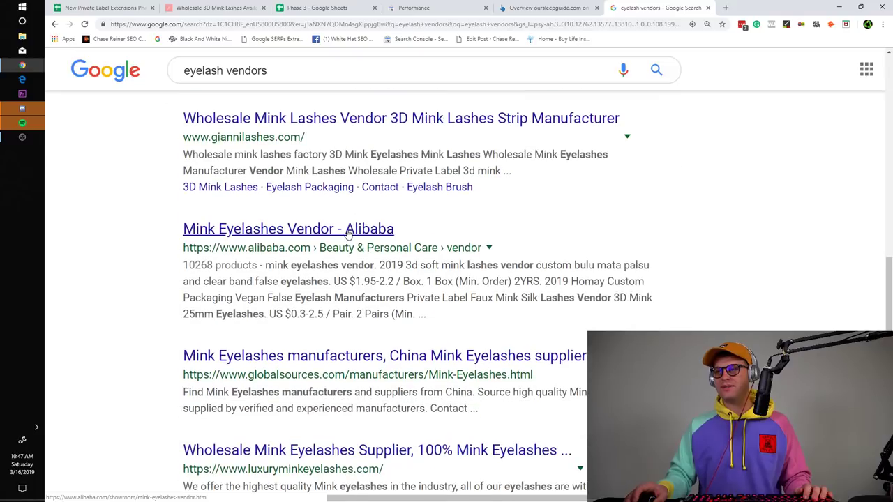
{"action": "scroll", "coordinate": [412, 243], "scroll_direction": "down", "scroll_amount": 1}
{"action": "scroll", "coordinate": [401, 220], "scroll_direction": "up", "scroll_amount": 4}
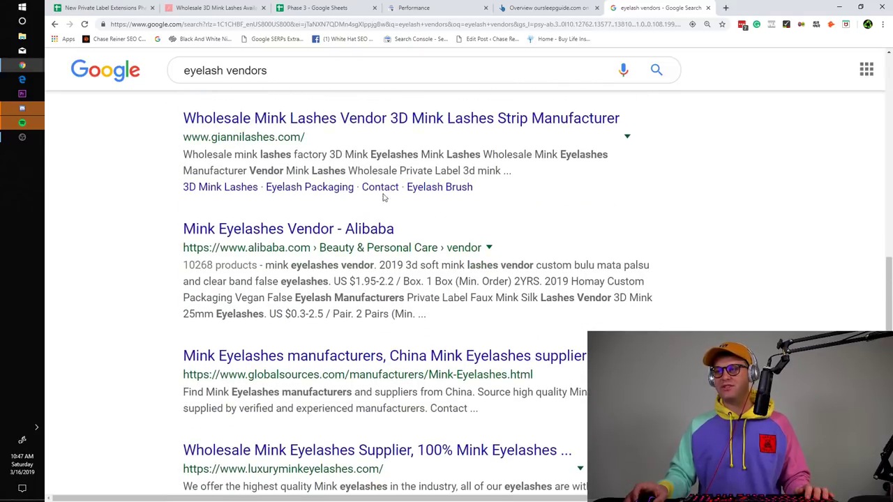
{"action": "scroll", "coordinate": [417, 168], "scroll_direction": "down", "scroll_amount": 7}
{"action": "scroll", "coordinate": [422, 218], "scroll_direction": "down", "scroll_amount": 3}
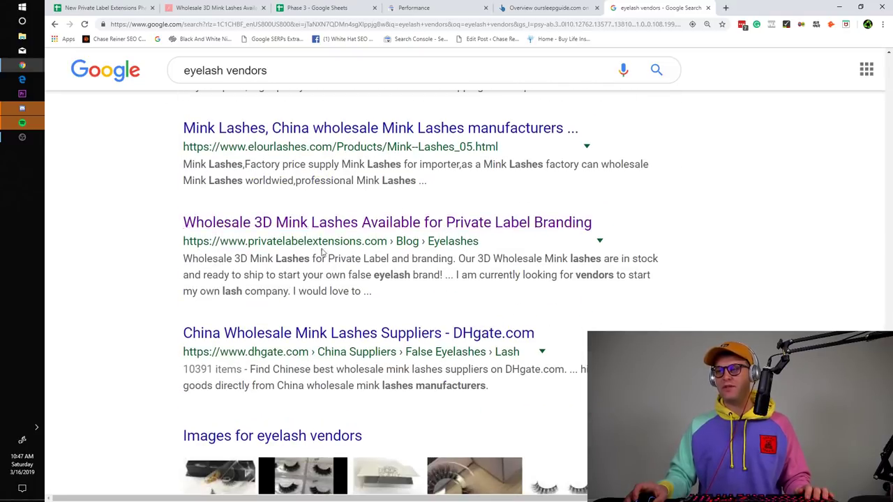
{"action": "scroll", "coordinate": [410, 286], "scroll_direction": "up", "scroll_amount": 5}
- Compare "wholesale mink lashes" with "eyelash vendors" in the Search Console query table and highlight "wholesale mink lashes"
{"action": "left_click", "coordinate": [520, 7]}
{"action": "left_click", "coordinate": [460, 7]}
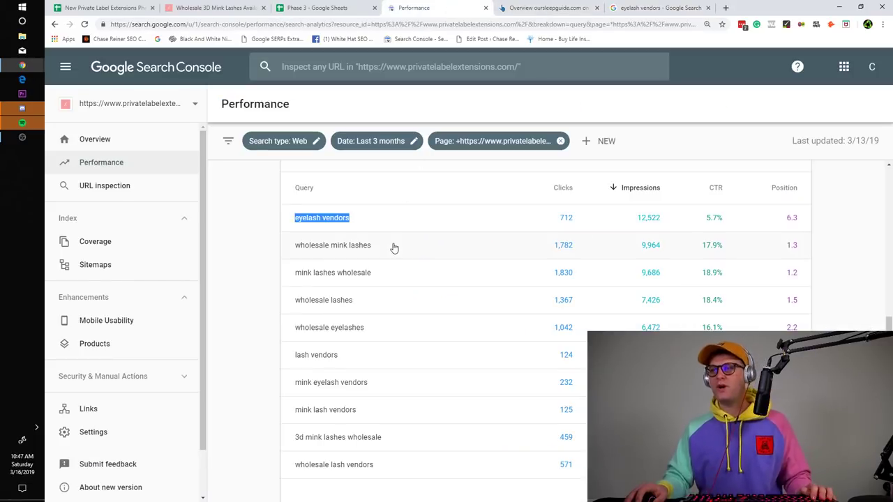
{"action": "left_click_drag", "start_coordinate": [400, 245], "coordinate": [313, 240]}
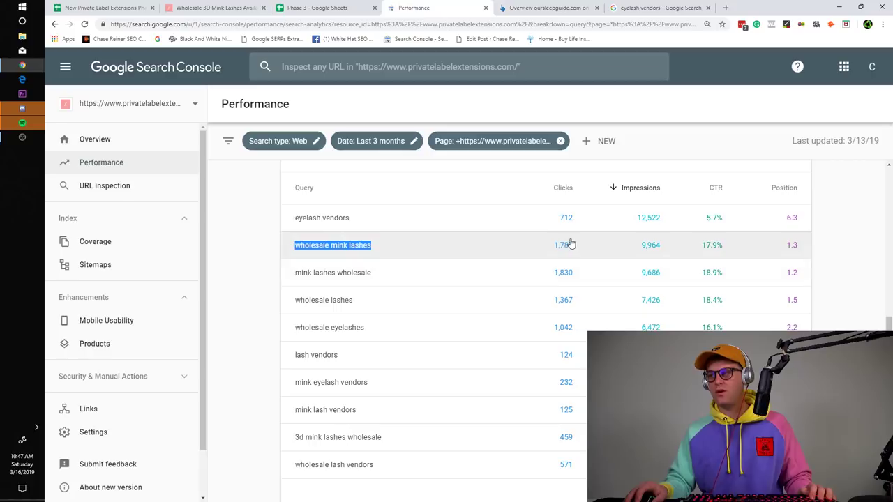
{"action": "left_click_drag", "start_coordinate": [636, 222], "coordinate": [665, 230]}
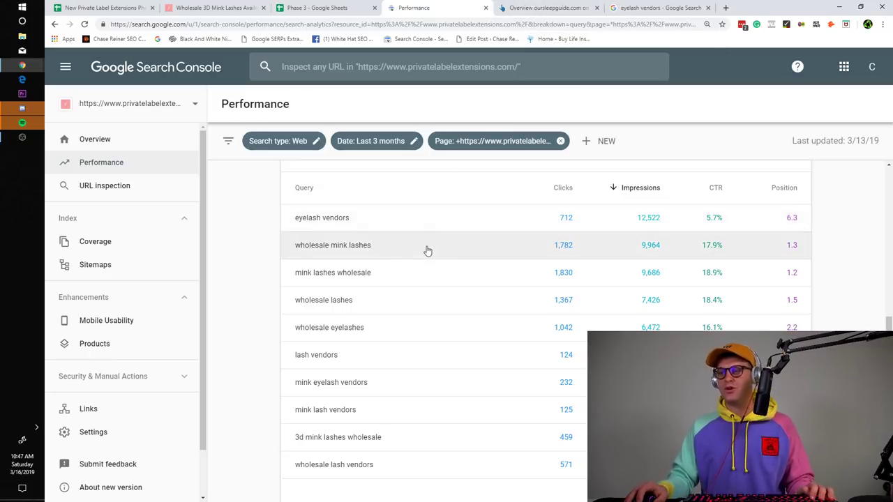
{"action": "left_click_drag", "start_coordinate": [372, 246], "coordinate": [305, 263]}
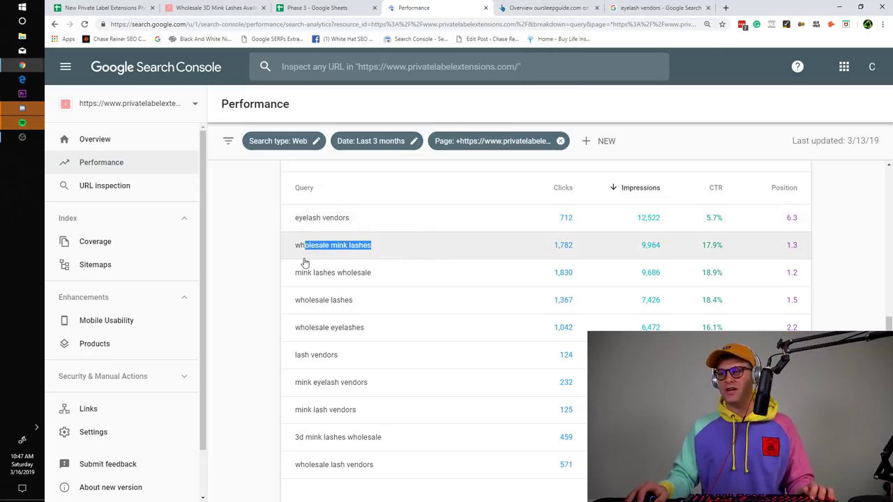
- Look through the open pages for the benchmark sheet and reopen the closed Private Label Extensions Phase 2 spreadsheet
{"action": "left_click", "coordinate": [528, 13]}
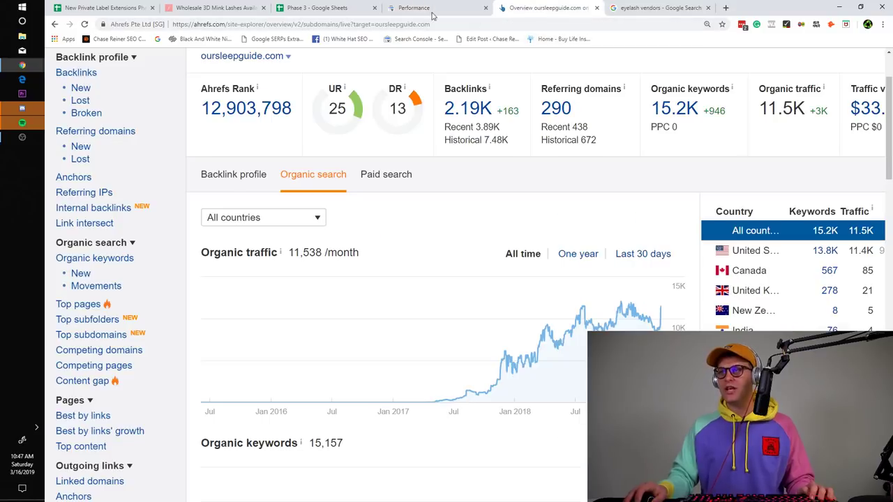
{"action": "left_click", "coordinate": [433, 12]}
{"action": "left_click", "coordinate": [319, 5]}
{"action": "left_click", "coordinate": [205, 6]}
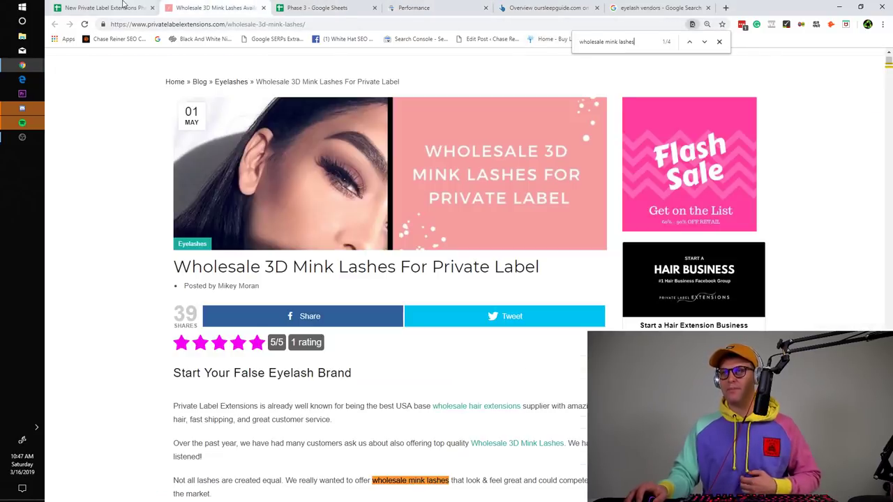
{"action": "left_click", "coordinate": [124, 6]}
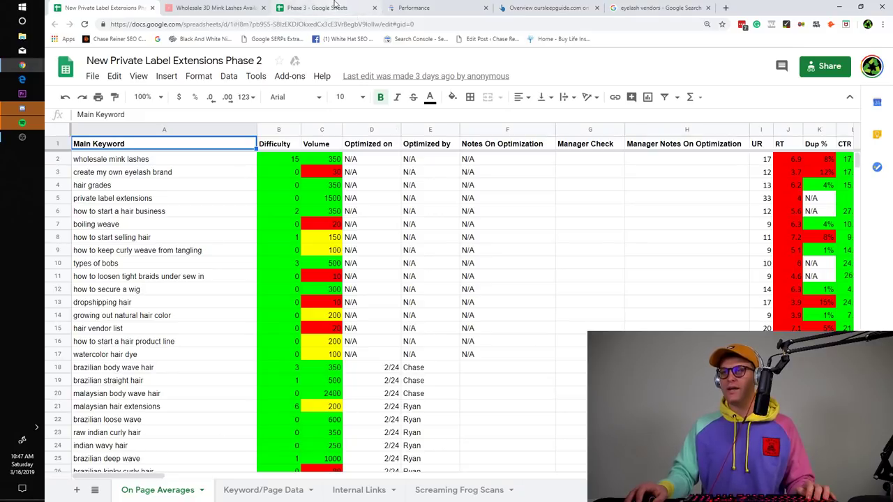
{"action": "left_click", "coordinate": [318, 8]}
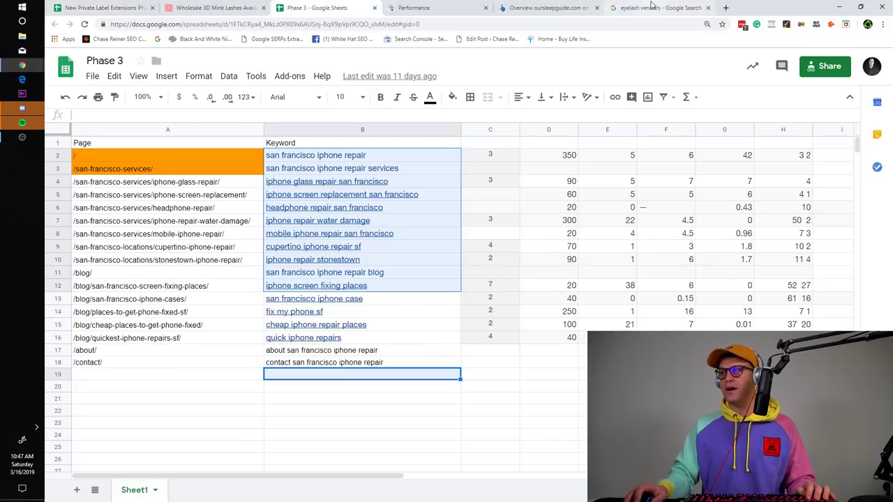
{"action": "key", "text": "ctrl+shift+t"}
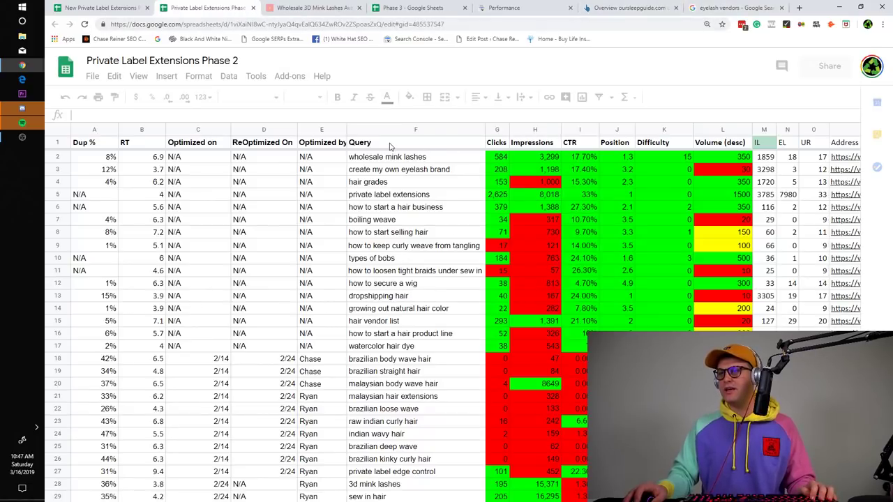
- Copy the wholesale-3d-mink-lashes page address from row 2 and analyze it in Ahrefs Site Explorer to check its UR
{"action": "left_click", "coordinate": [824, 161]}
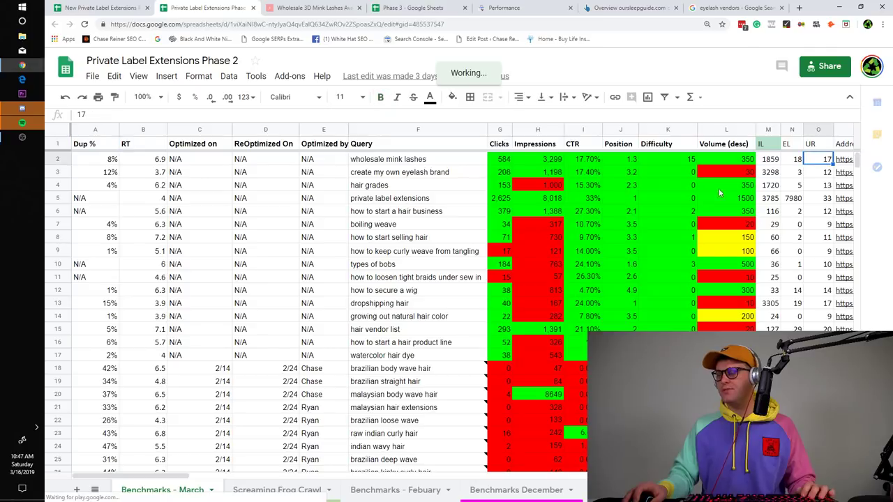
{"action": "left_click", "coordinate": [844, 157]}
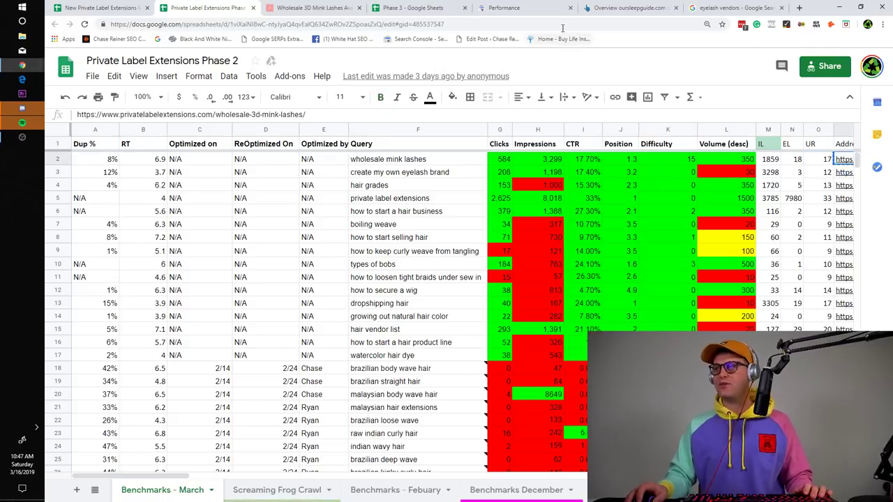
{"action": "left_click", "coordinate": [646, 8]}
{"action": "left_click", "coordinate": [708, 7]}
{"action": "left_click", "coordinate": [647, 4]}
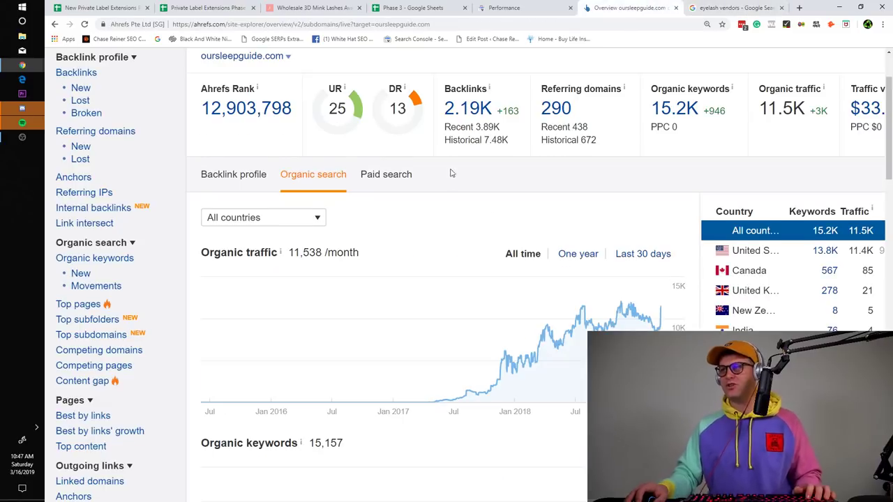
{"action": "scroll", "coordinate": [452, 173], "scroll_direction": "up", "scroll_amount": 2}
{"action": "scroll", "coordinate": [349, 132], "scroll_direction": "down", "scroll_amount": 2}
{"action": "scroll", "coordinate": [261, 78], "scroll_direction": "up", "scroll_amount": 2}
{"action": "double_click", "coordinate": [261, 91]}
{"action": "type", "text": "elabelextensions.com/wholesale-3d-mink-lashes/"}
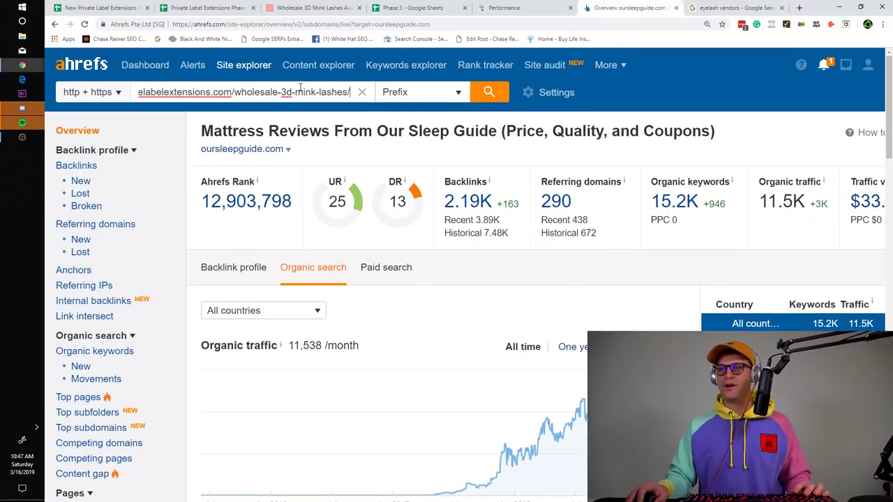
{"action": "left_click", "coordinate": [485, 96]}
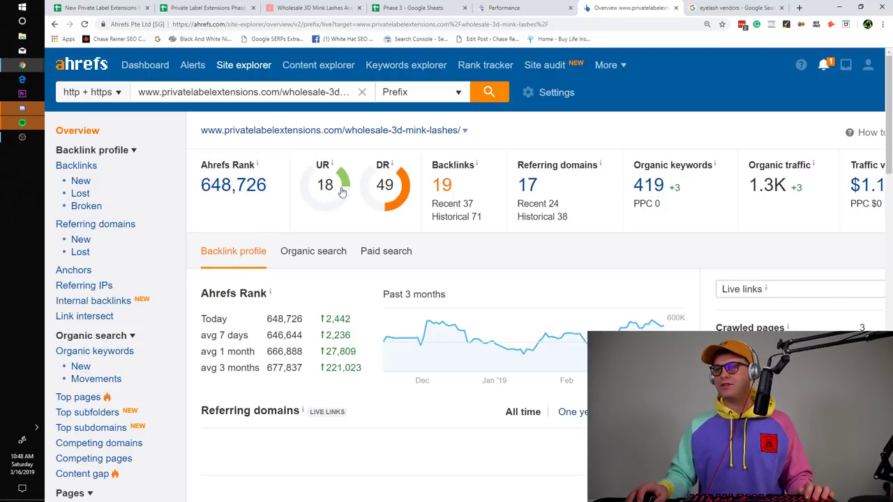
{"action": "left_click", "coordinate": [547, 11]}
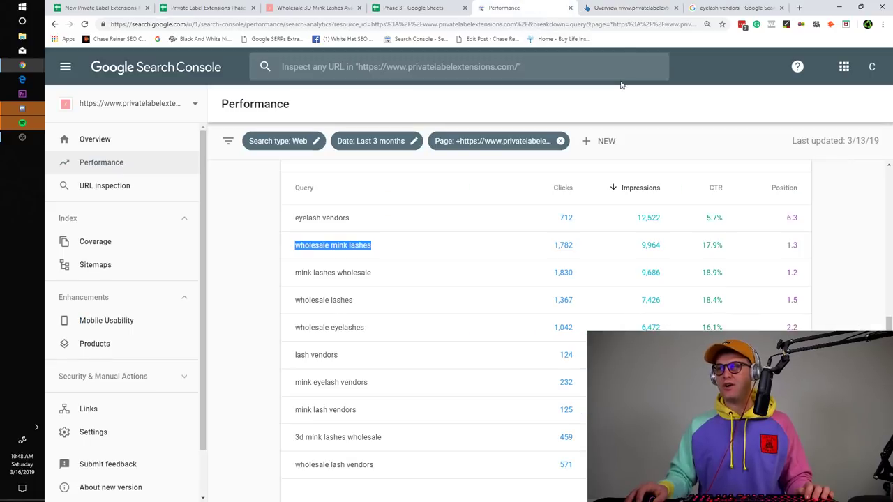
{"action": "left_click", "coordinate": [643, 8]}
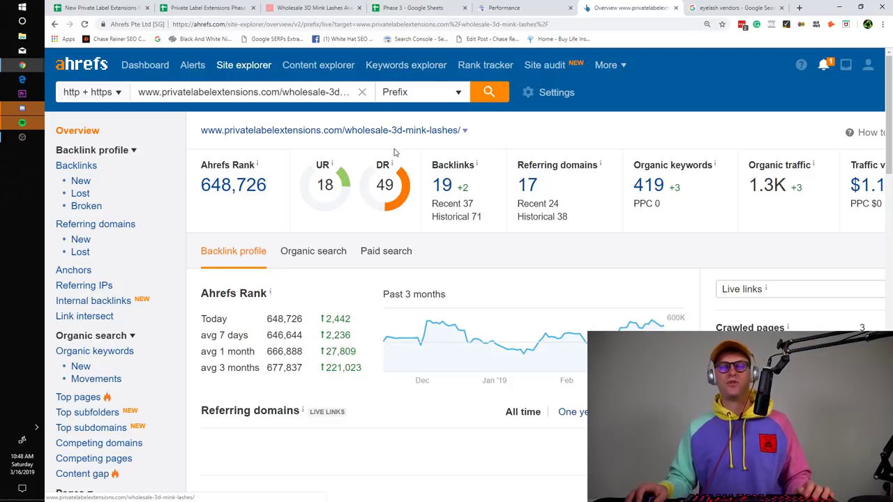
- Copy the query "wholesale mink lashes" from the Phase 2 sheet and check its search volume and difficulty in Ahrefs Keywords Explorer
{"action": "left_click", "coordinate": [344, 6]}
{"action": "left_click", "coordinate": [402, 9]}
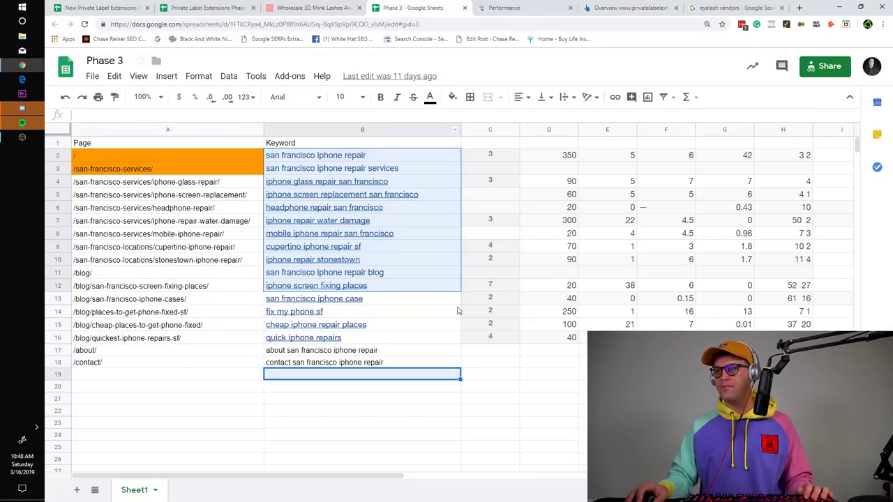
{"action": "left_click", "coordinate": [188, 6]}
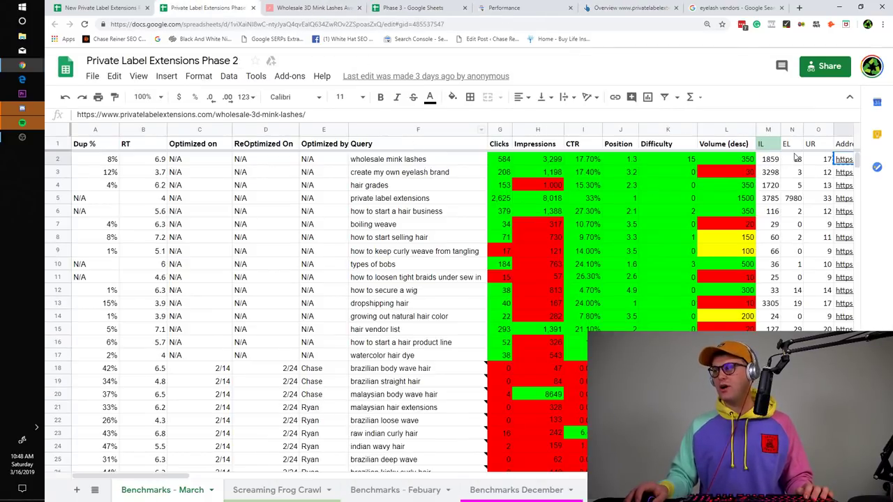
{"action": "left_click", "coordinate": [817, 163]}
{"action": "left_click", "coordinate": [670, 162]}
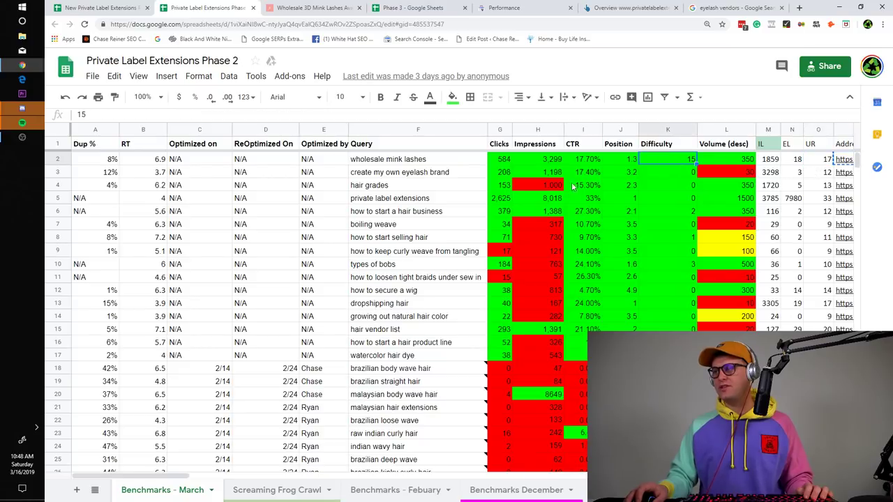
{"action": "left_click", "coordinate": [470, 163]}
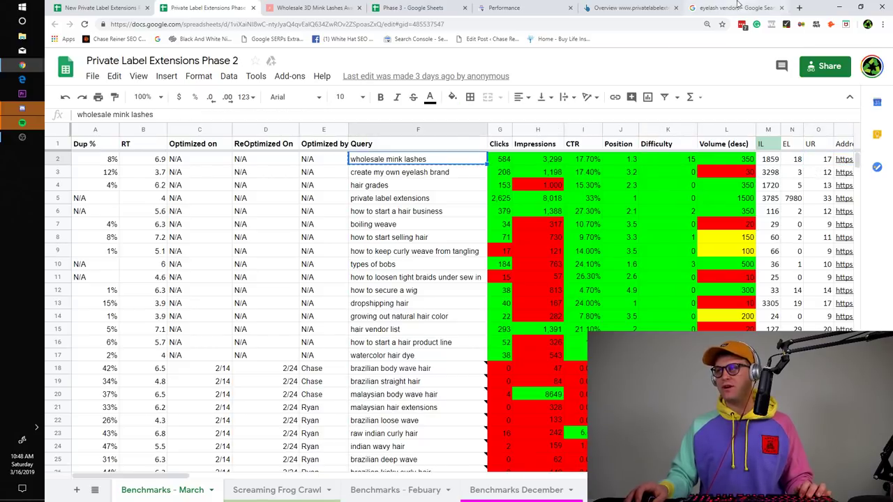
{"action": "left_click", "coordinate": [657, 7]}
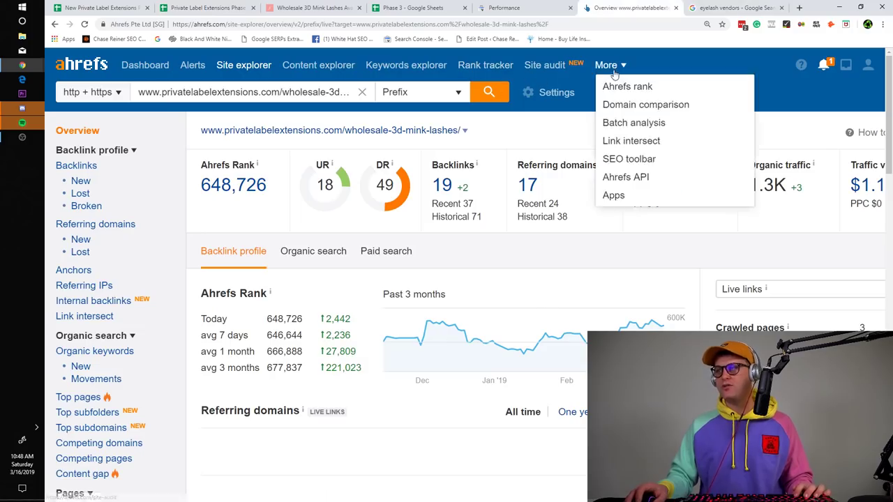
{"action": "left_click", "coordinate": [399, 67]}
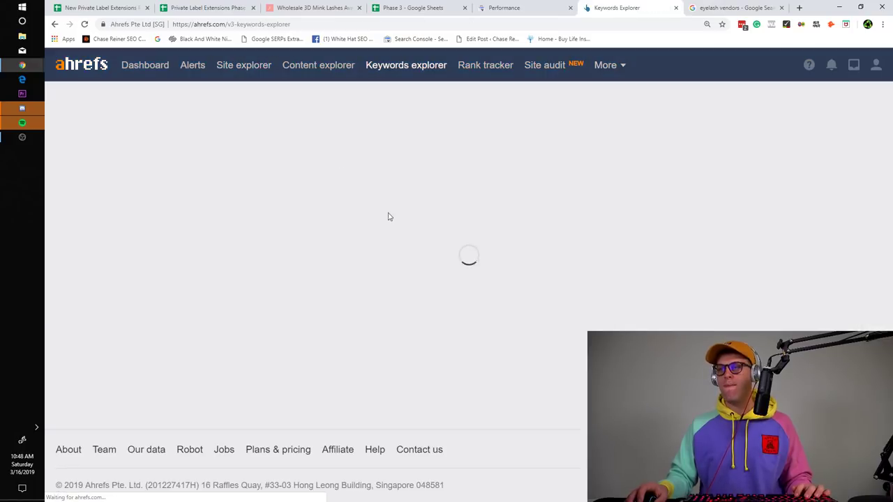
{"action": "type", "text": "wholesale mink lashes"}
{"action": "key", "text": "Return"}
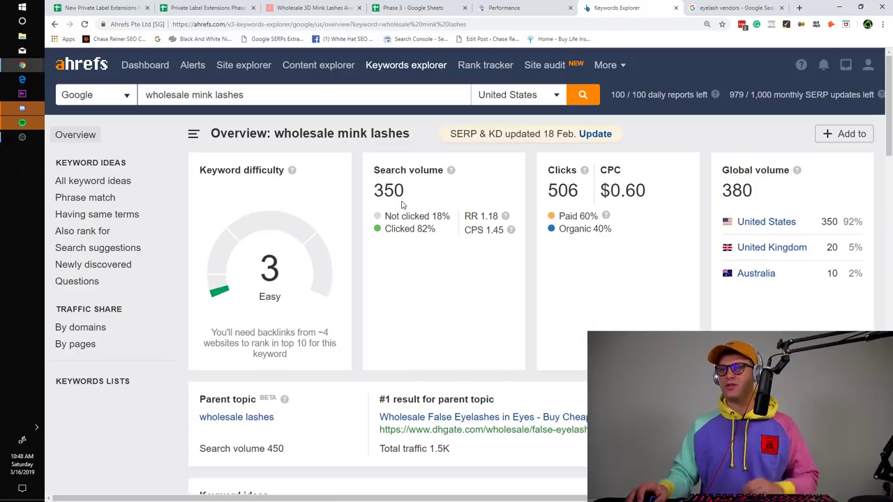
{"action": "left_click_drag", "start_coordinate": [404, 196], "coordinate": [370, 197]}
{"action": "double_click", "coordinate": [281, 269]}
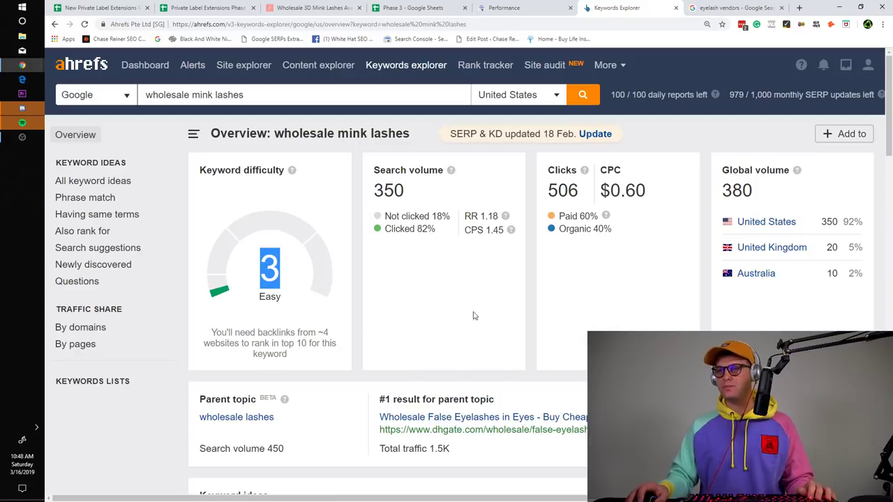
- Set the Difficulty of "wholesale mink lashes" to 3 in the Private Label Extensions Phase 2 March benchmarks
{"action": "left_click", "coordinate": [421, 7]}
{"action": "left_click", "coordinate": [195, 7]}
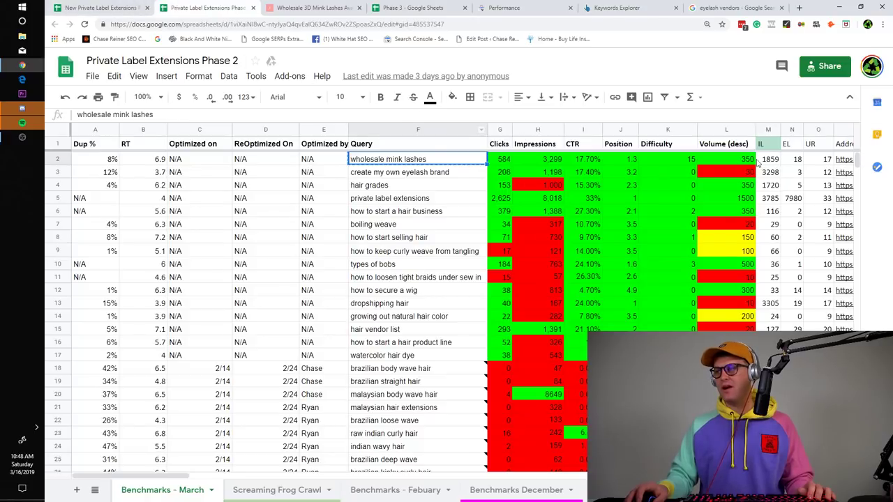
{"action": "left_click_drag", "start_coordinate": [702, 150], "coordinate": [702, 160]}
{"action": "left_click", "coordinate": [695, 159]}
{"action": "type", "text": "3"}
{"action": "left_click", "coordinate": [584, 238]}
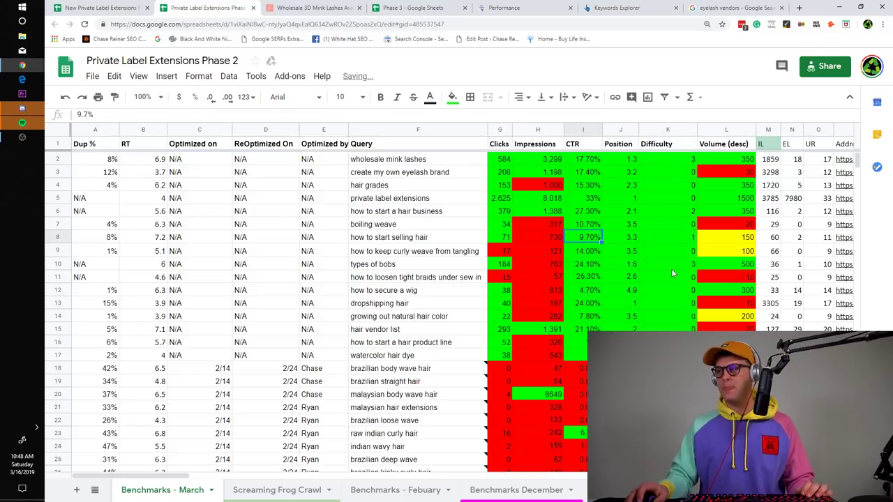
- Undo the last Difficulty change in the March benchmarks and look again at the keyword's Ahrefs overview and the Phase 3 sheet
{"action": "key", "text": "ctrl+z"}
{"action": "left_click", "coordinate": [692, 173]}
{"action": "left_click", "coordinate": [621, 8]}
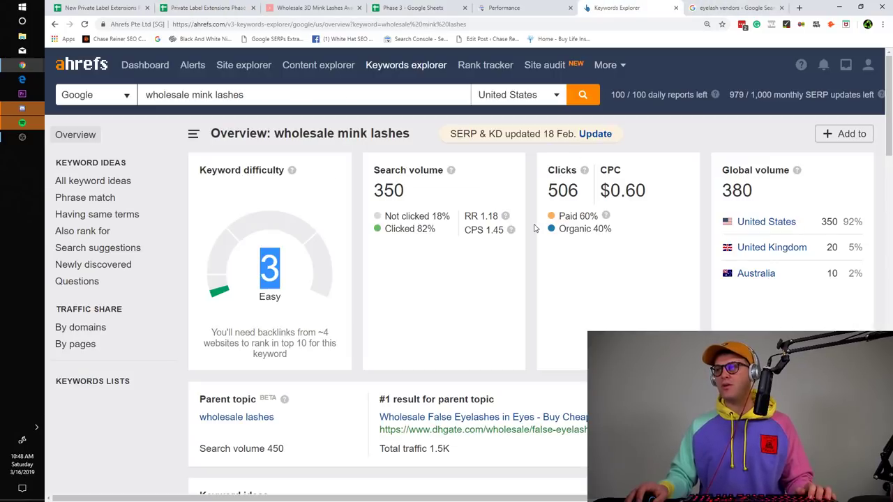
{"action": "left_click", "coordinate": [374, 7]}
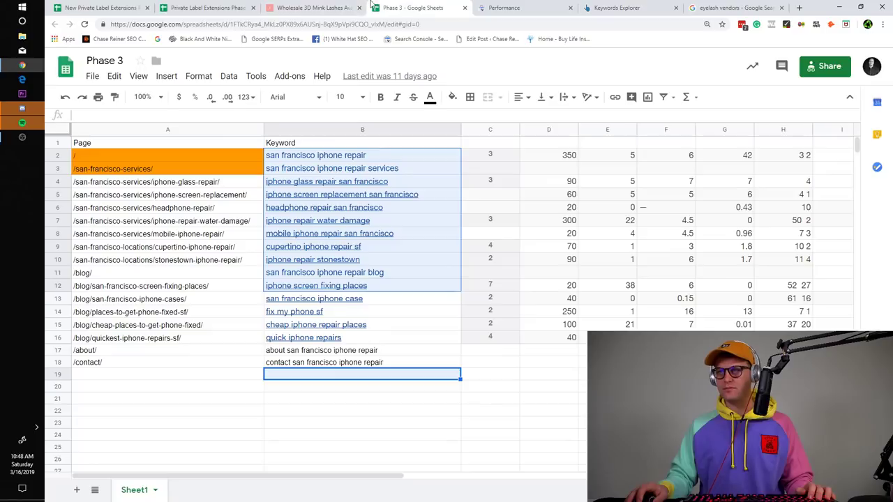
{"action": "left_click", "coordinate": [175, 6]}
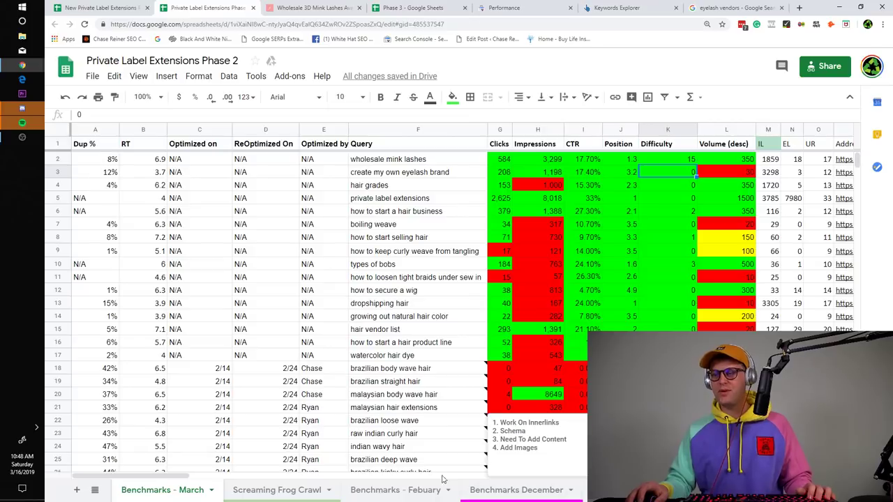
{"action": "left_click", "coordinate": [79, 132]}
{"action": "left_click_drag", "start_coordinate": [82, 137], "coordinate": [341, 145]}
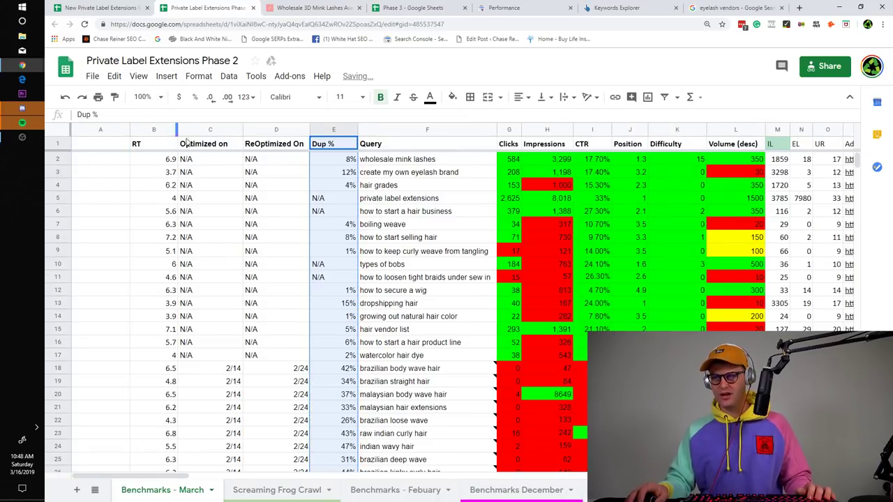
{"action": "left_click", "coordinate": [280, 201]}
{"action": "key", "text": "ctrl+z"}
{"action": "left_click", "coordinate": [117, 148]}
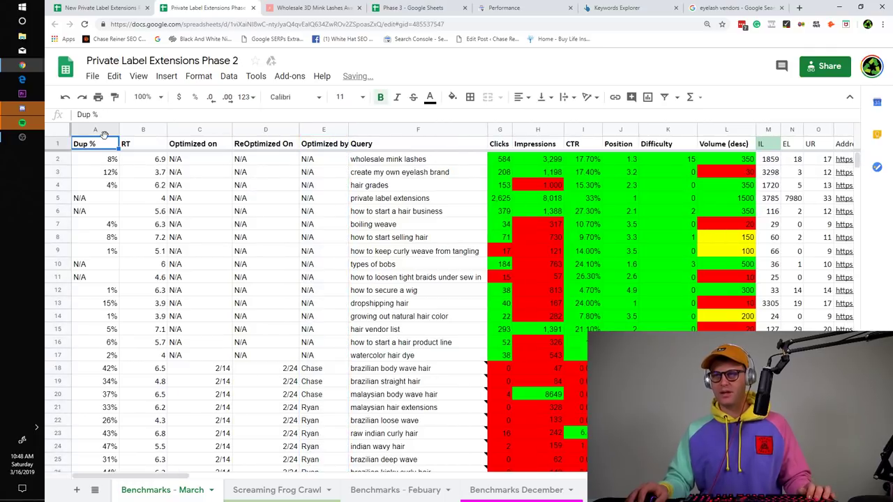
- Move the whole Dup % column between the Optimized by and Query columns
{"action": "left_click", "coordinate": [101, 130]}
{"action": "left_click_drag", "start_coordinate": [97, 128], "coordinate": [356, 160]}
{"action": "key", "text": "ctrl+z"}
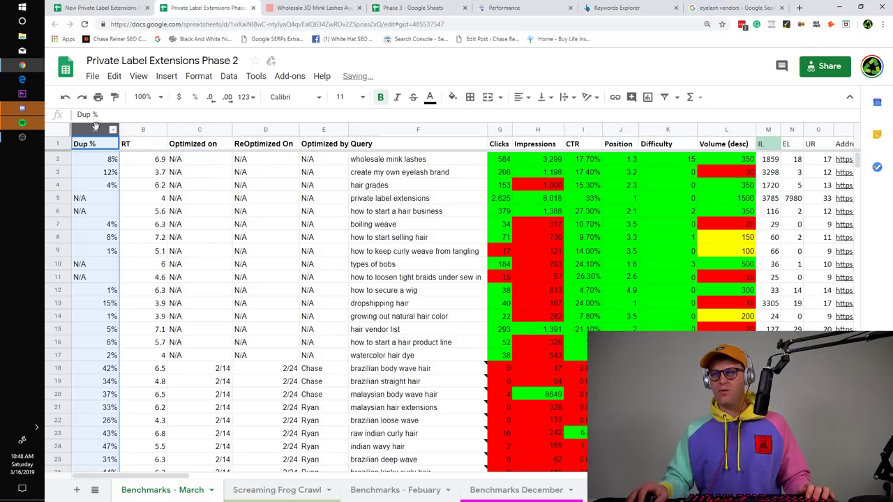
{"action": "left_click_drag", "start_coordinate": [96, 126], "coordinate": [341, 150]}
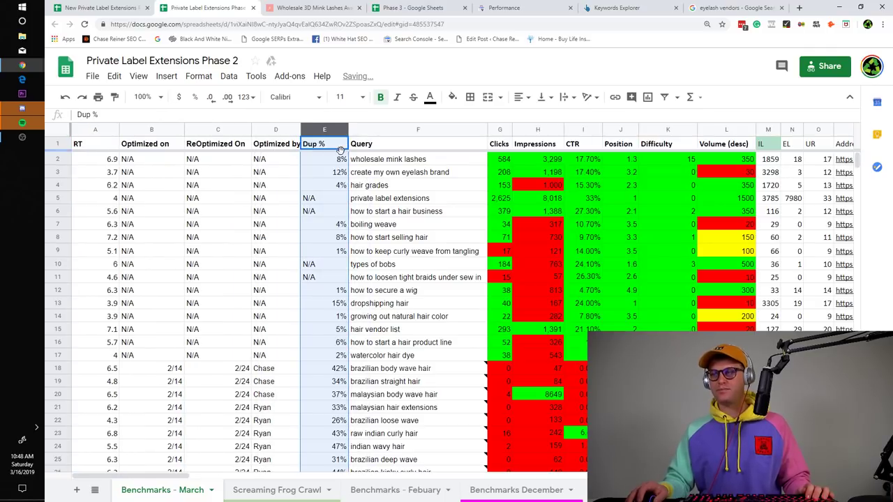
{"action": "left_click", "coordinate": [332, 161]}
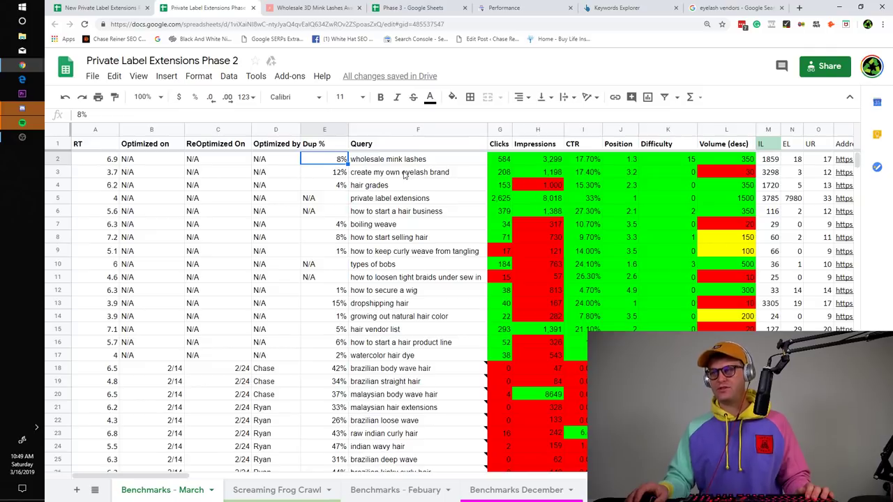
- Compare the Dup % and Position values of the queries in rows 2 to 4 of the March benchmarks
{"action": "left_click", "coordinate": [343, 175]}
{"action": "key", "text": "ctrl+c"}
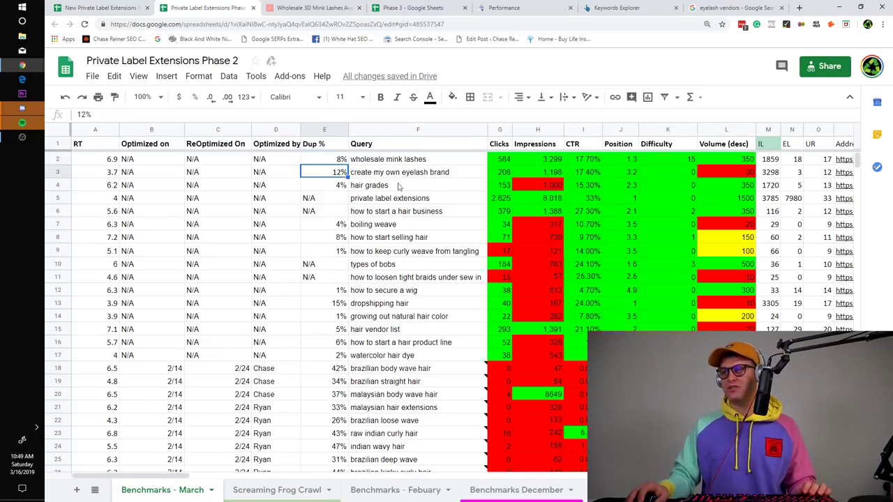
{"action": "left_click", "coordinate": [371, 175]}
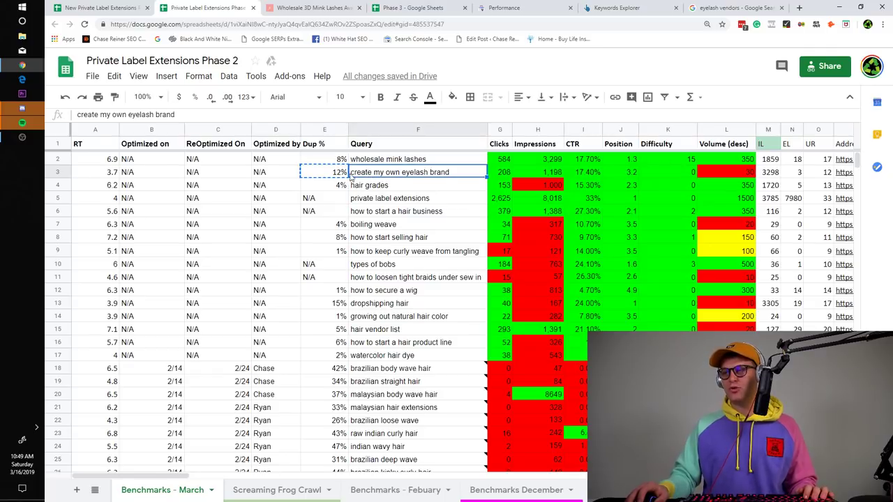
{"action": "left_click", "coordinate": [345, 175]}
{"action": "left_click", "coordinate": [624, 171]}
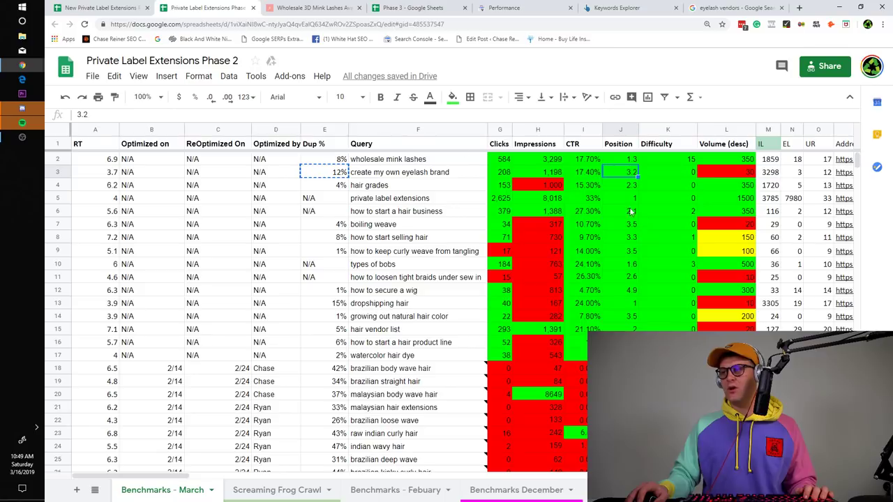
{"action": "left_click", "coordinate": [346, 159]}
{"action": "left_click", "coordinate": [632, 164]}
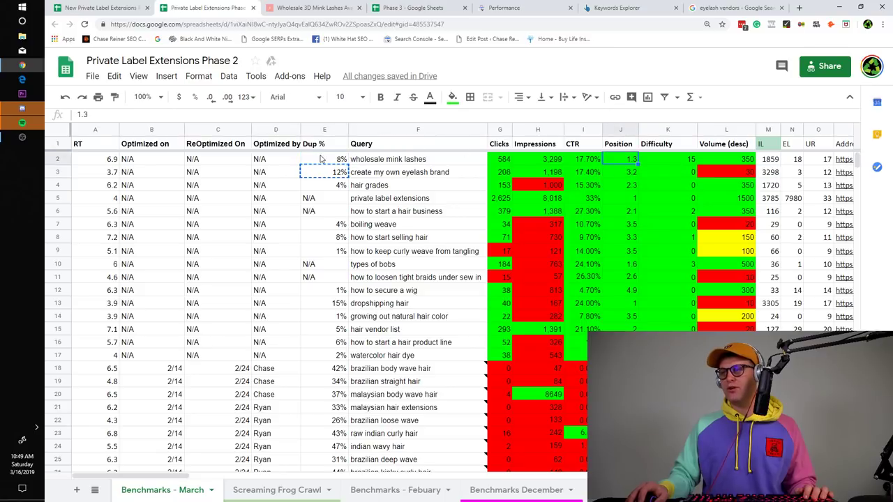
{"action": "left_click_drag", "start_coordinate": [330, 168], "coordinate": [333, 162]}
{"action": "left_click", "coordinate": [634, 172]}
{"action": "left_click", "coordinate": [337, 185]}
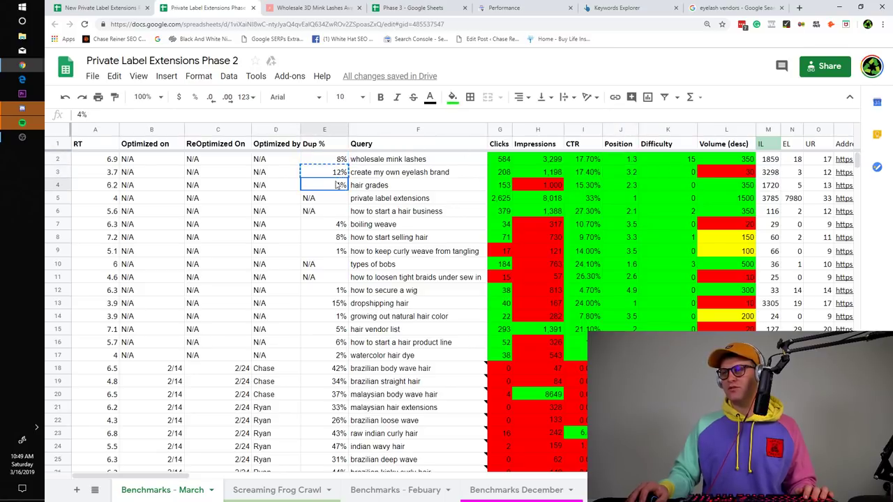
{"action": "left_click", "coordinate": [630, 185]}
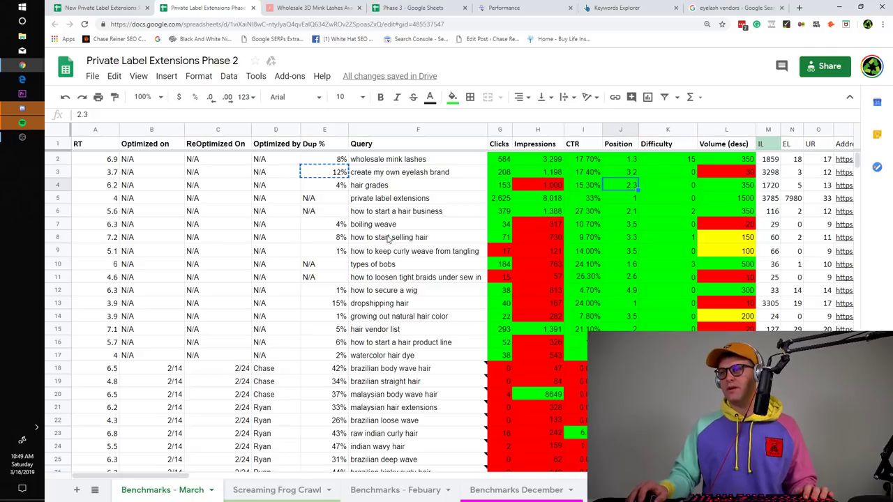
- Examine the Dup % and Position values of the poorly performing queries such as "malaysian hair extensions" farther down the sheet
{"action": "scroll", "coordinate": [423, 203], "scroll_direction": "down", "scroll_amount": 5}
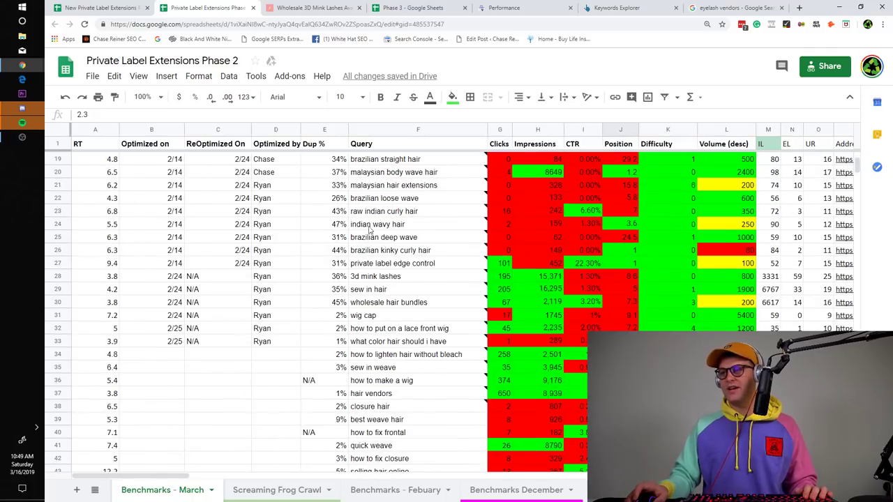
{"action": "scroll", "coordinate": [370, 236], "scroll_direction": "up", "scroll_amount": 1}
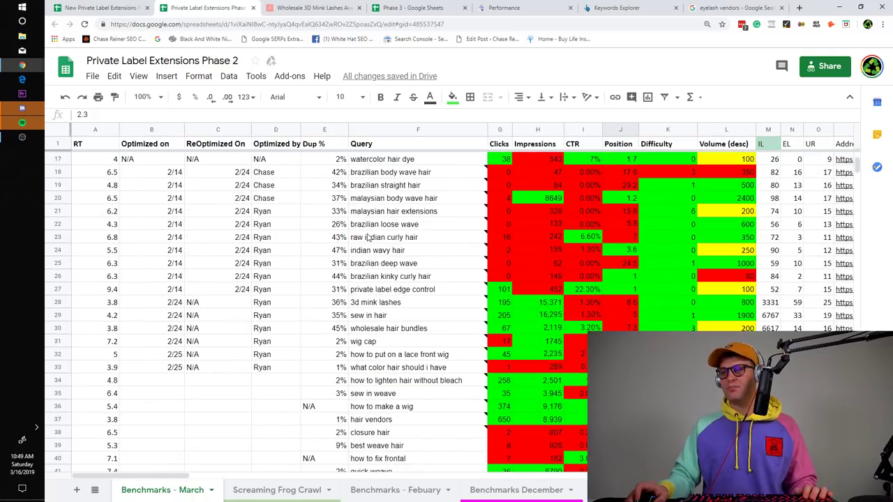
{"action": "left_click", "coordinate": [337, 212]}
{"action": "mouse_move", "coordinate": [357, 216]}
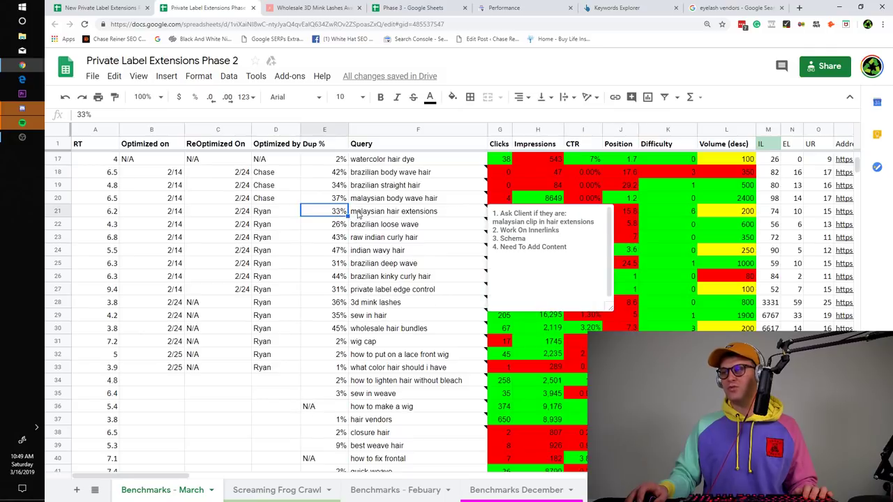
{"action": "left_click", "coordinate": [471, 241]}
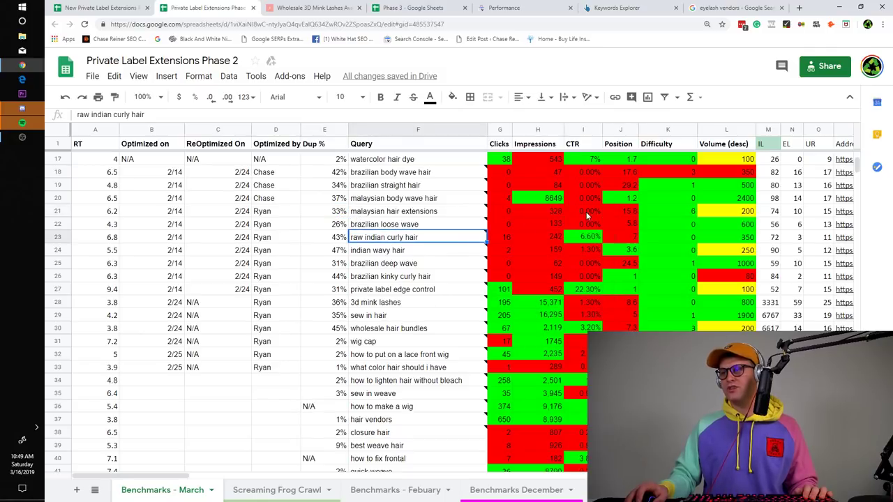
{"action": "left_click", "coordinate": [618, 219]}
{"action": "left_click", "coordinate": [624, 214]}
{"action": "left_click", "coordinate": [550, 248]}
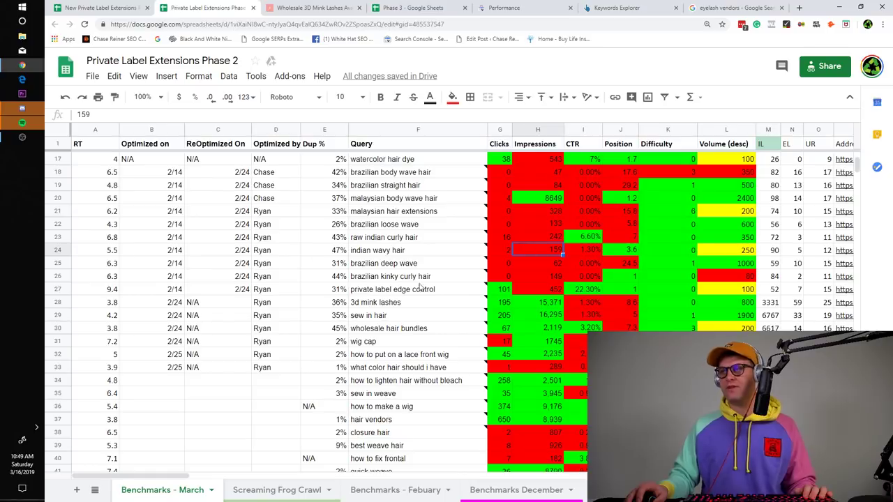
- Copy the wholesale-3d-mink-lashes page address from row 2 of the March benchmarks
{"action": "scroll", "coordinate": [382, 207], "scroll_direction": "up", "scroll_amount": 3}
{"action": "scroll", "coordinate": [382, 204], "scroll_direction": "up", "scroll_amount": 2}
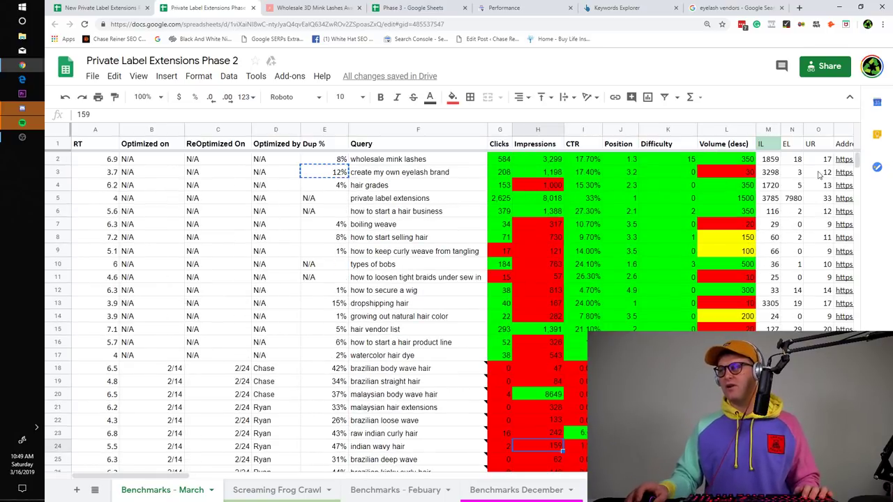
{"action": "left_click", "coordinate": [845, 162]}
{"action": "scroll", "coordinate": [455, 192], "scroll_direction": "down", "scroll_amount": 6}
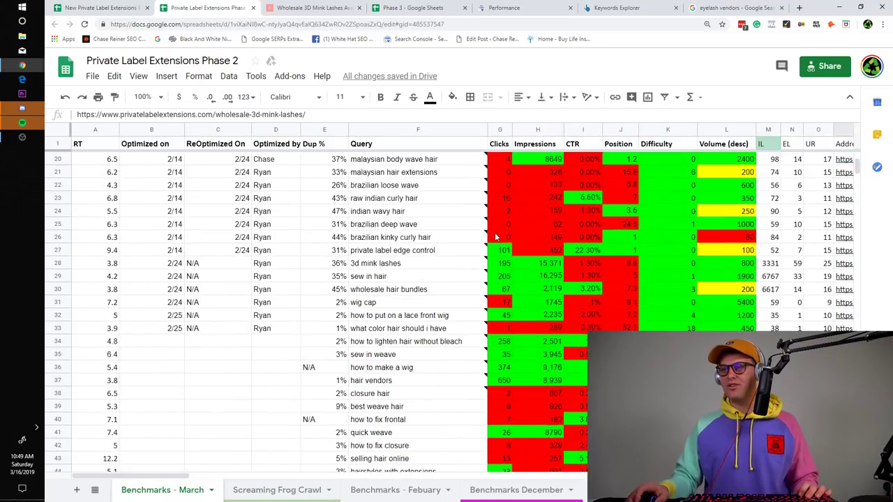
{"action": "scroll", "coordinate": [496, 238], "scroll_direction": "up", "scroll_amount": 6}
{"action": "key", "text": "ctrl+c"}
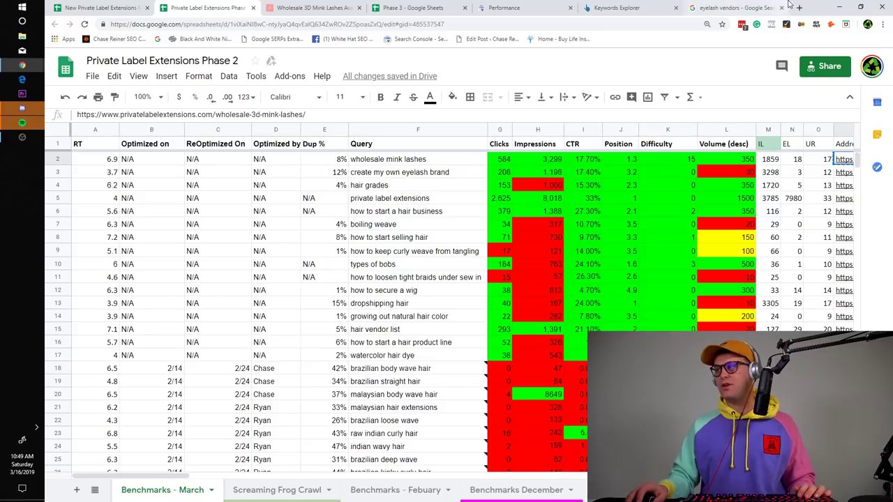
{"action": "left_click", "coordinate": [752, 9]}
{"action": "left_click", "coordinate": [583, 26]}
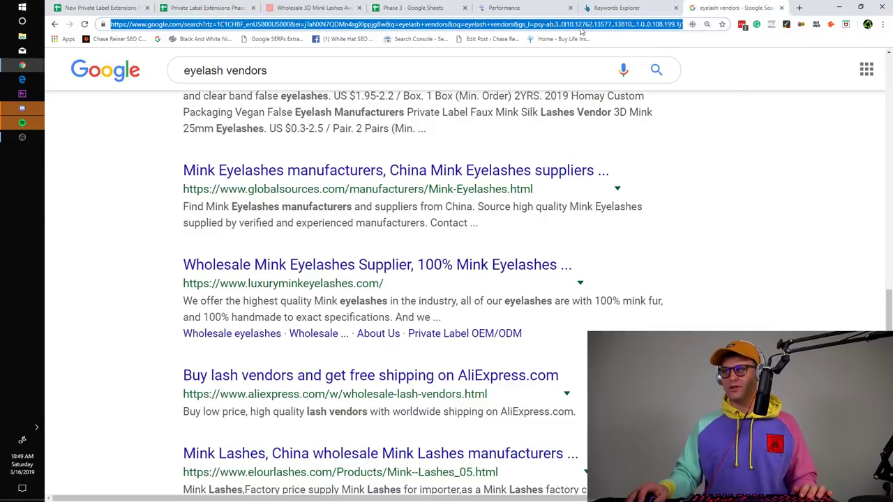
{"action": "type", "text": "siteliner.com"}
{"action": "key", "text": "Return"}
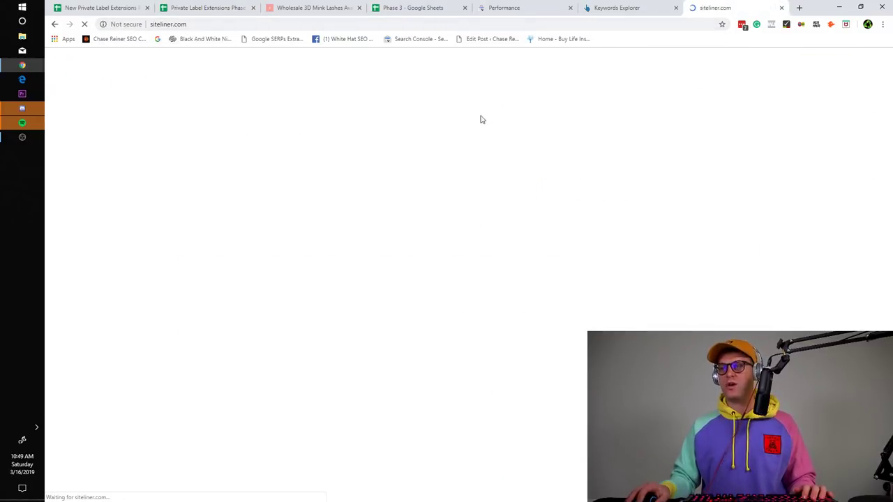
{"action": "key", "text": "ctrl+v"}
{"action": "left_click", "coordinate": [599, 303]}
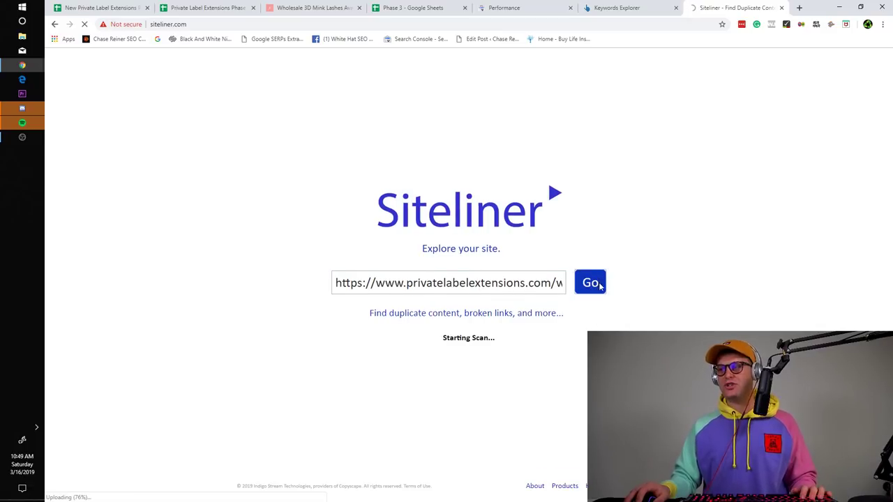
{"action": "left_click", "coordinate": [555, 310]}
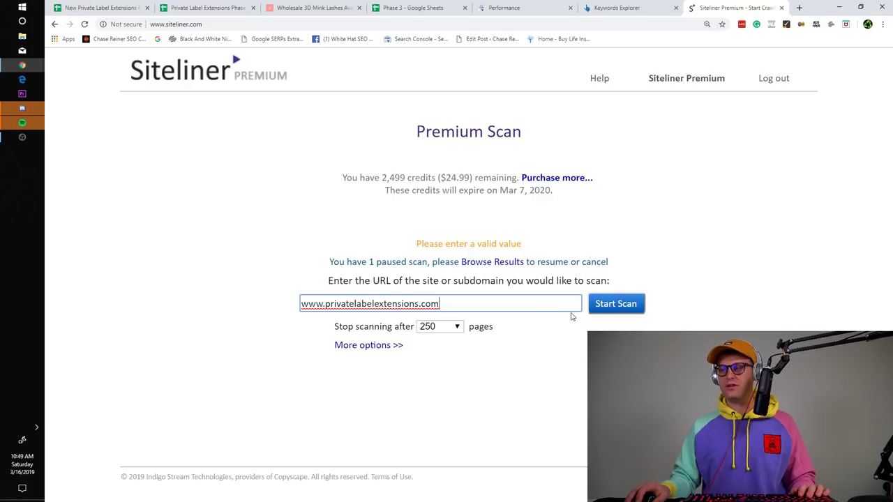
{"action": "left_click", "coordinate": [608, 313]}
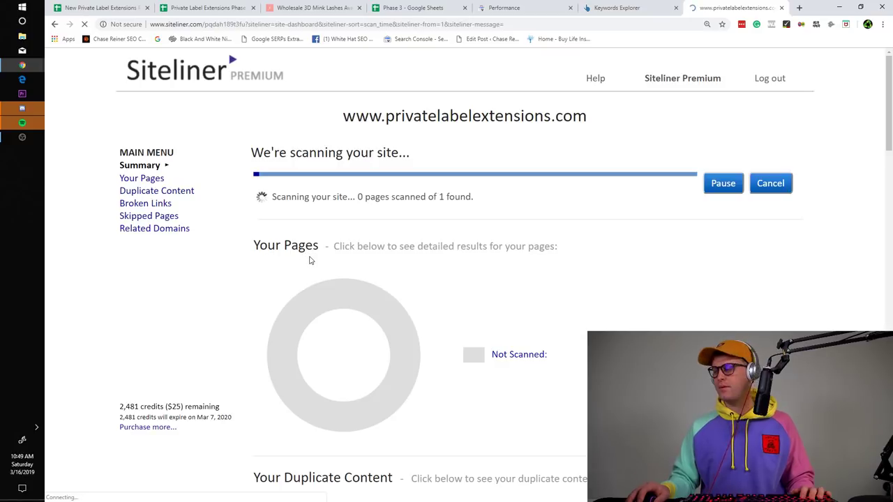
- Open the scan's Duplicate Content report and examine the highlighted matches on the wholesale-hair-extension/mink-lashes page
{"action": "left_click", "coordinate": [189, 195]}
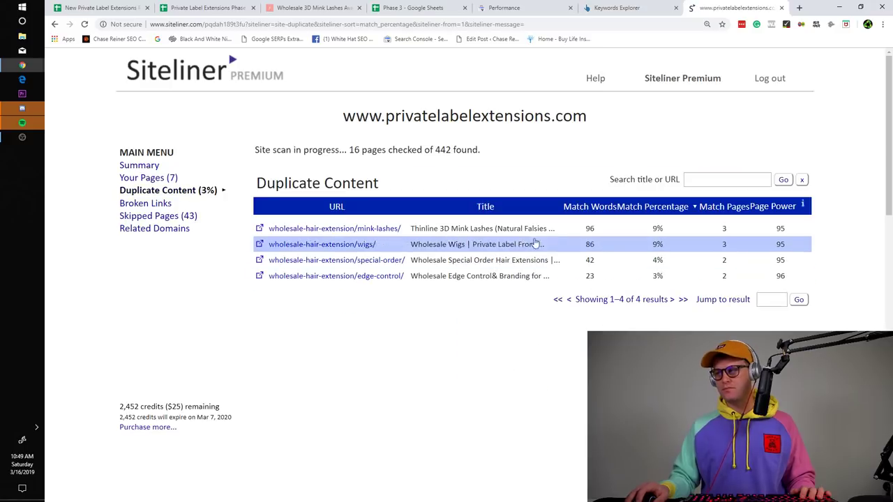
{"action": "left_click", "coordinate": [356, 231]}
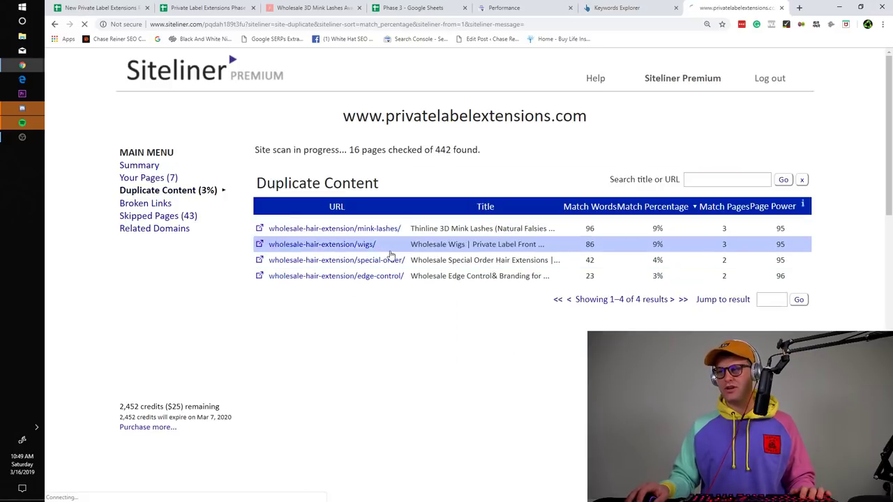
{"action": "scroll", "coordinate": [474, 253], "scroll_direction": "down", "scroll_amount": 5}
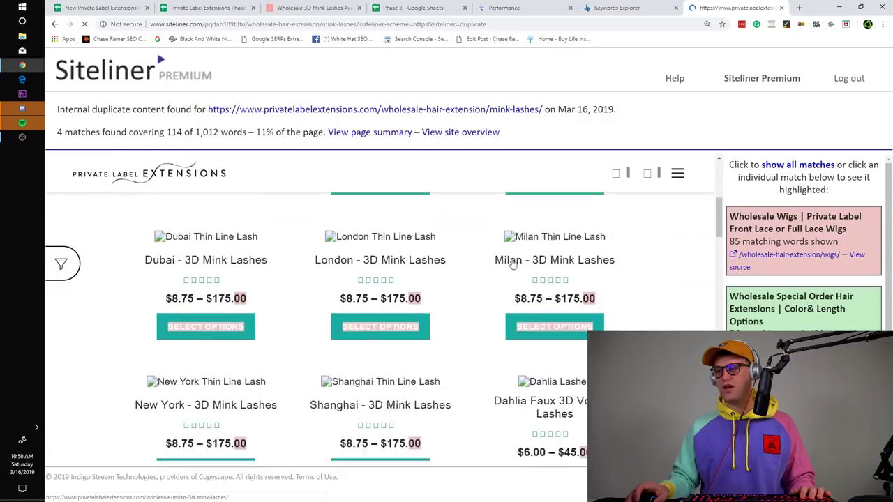
{"action": "scroll", "coordinate": [515, 314], "scroll_direction": "down", "scroll_amount": 15}
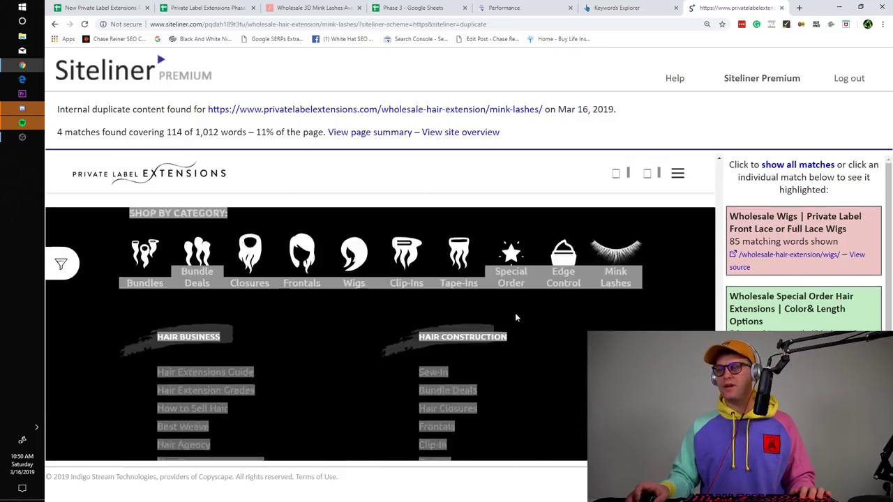
{"action": "scroll", "coordinate": [515, 318], "scroll_direction": "up", "scroll_amount": 20}
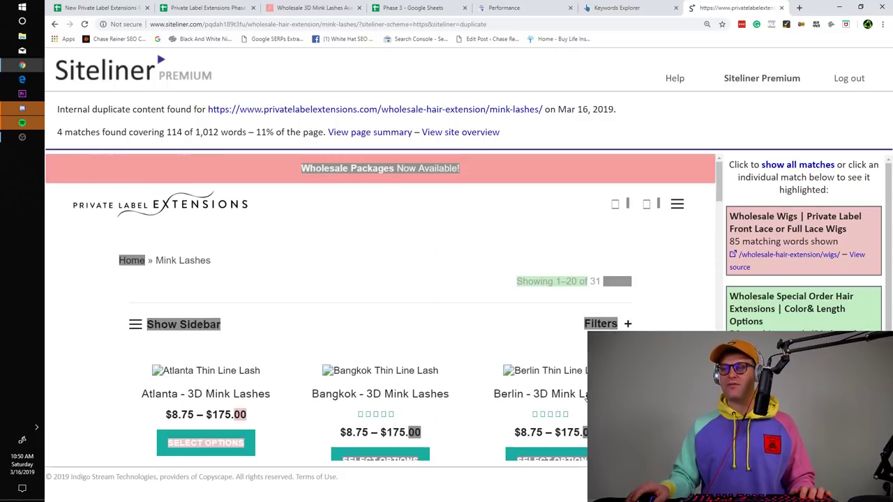
{"action": "left_click", "coordinate": [23, 7]}
{"action": "left_click", "coordinate": [567, 229]}
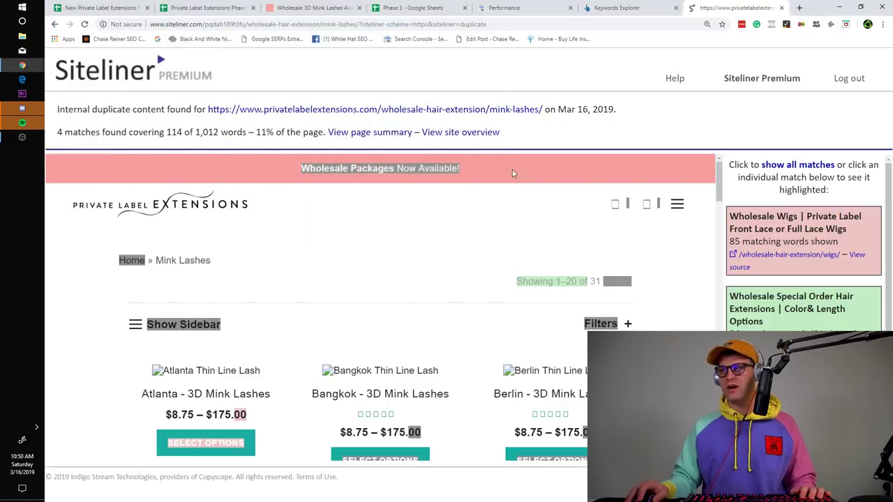
- Look over the live Wholesale 3D Mink Lashes page to examine its written content
{"action": "left_click", "coordinate": [314, 8]}
{"action": "scroll", "coordinate": [493, 163], "scroll_direction": "up", "scroll_amount": 2}
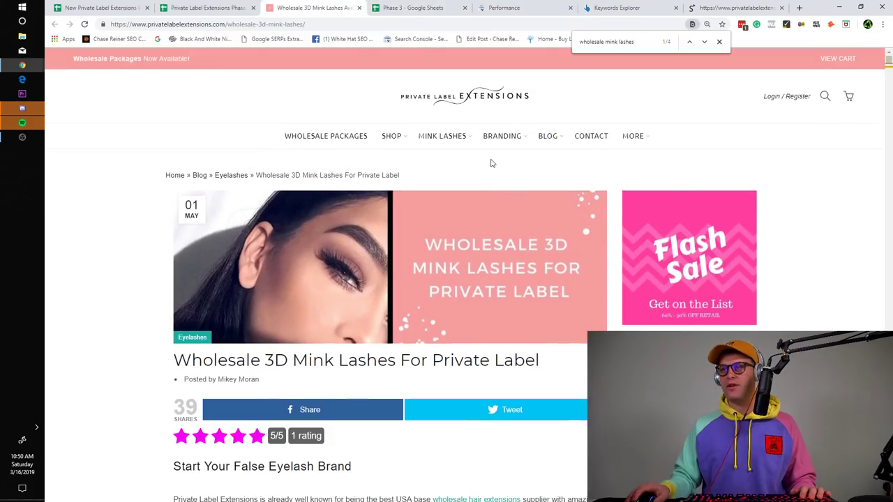
{"action": "scroll", "coordinate": [477, 397], "scroll_direction": "down", "scroll_amount": 8}
{"action": "scroll", "coordinate": [412, 265], "scroll_direction": "up", "scroll_amount": 8}
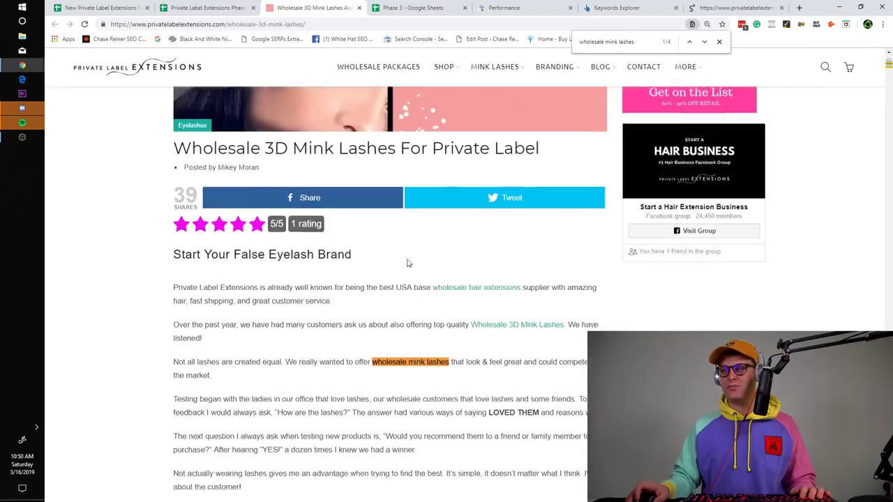
- Examine how the live Wholesale 3D Mink Lashes page combines its written sections with images and product listings
{"action": "scroll", "coordinate": [511, 117], "scroll_direction": "down", "scroll_amount": 10}
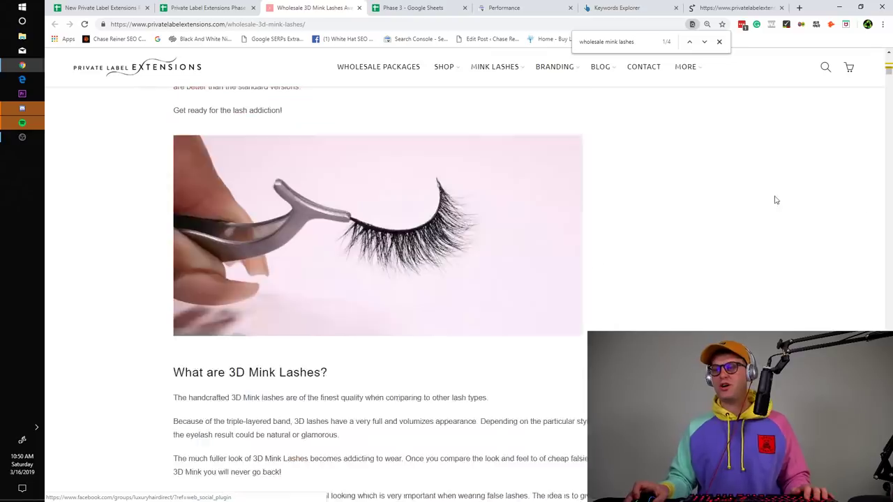
{"action": "scroll", "coordinate": [775, 199], "scroll_direction": "up", "scroll_amount": 10}
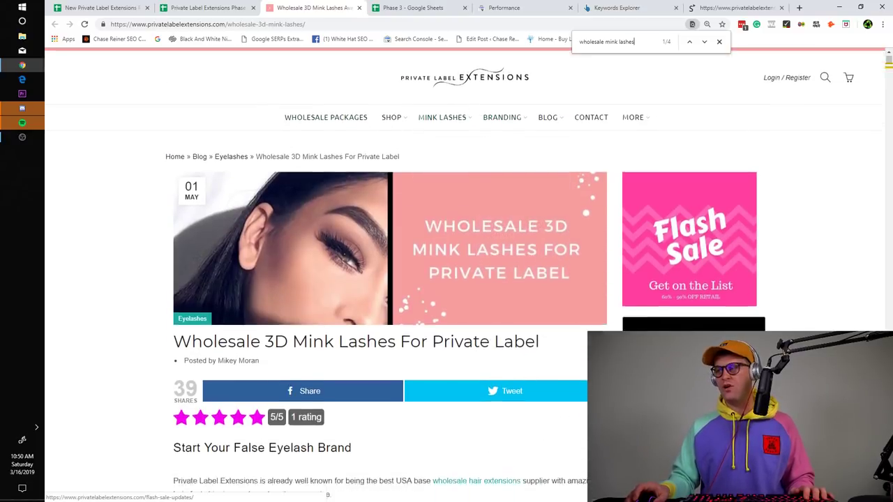
{"action": "scroll", "coordinate": [284, 210], "scroll_direction": "down", "scroll_amount": 4}
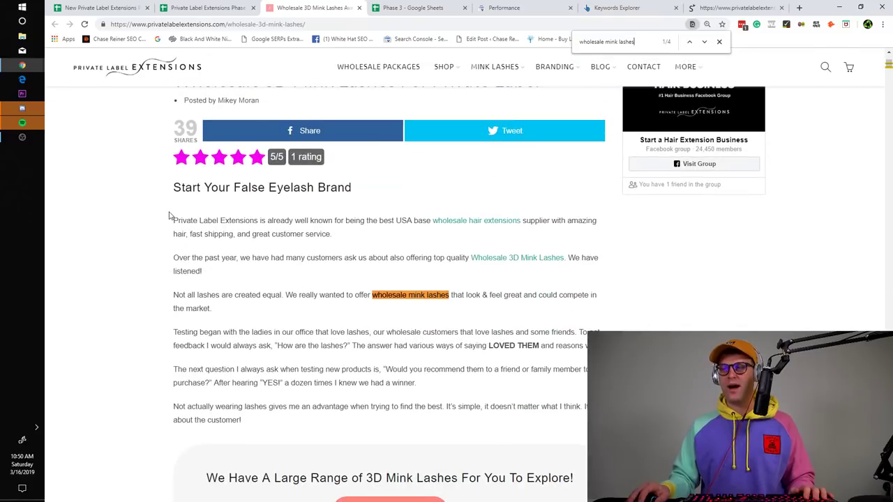
{"action": "scroll", "coordinate": [558, 446], "scroll_direction": "down", "scroll_amount": 20}
{"action": "left_click_drag", "start_coordinate": [442, 368], "coordinate": [587, 420]}
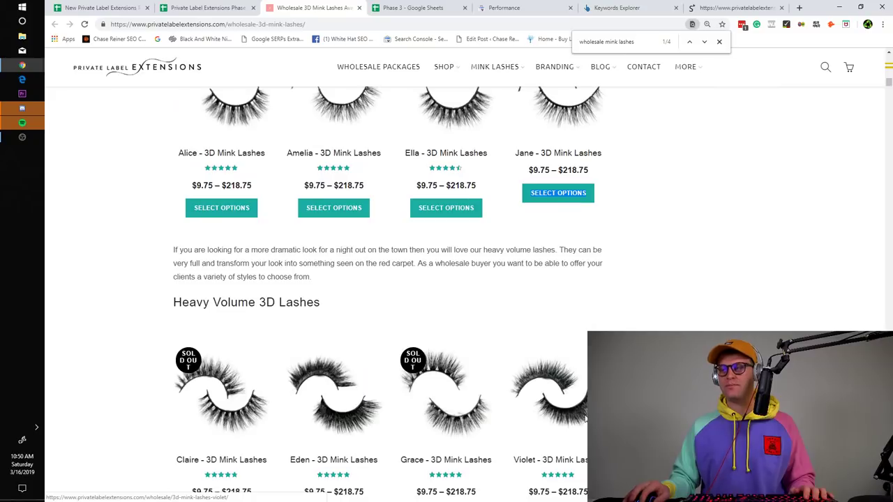
{"action": "scroll", "coordinate": [587, 420], "scroll_direction": "down", "scroll_amount": 5}
{"action": "scroll", "coordinate": [492, 314], "scroll_direction": "up", "scroll_amount": 11}
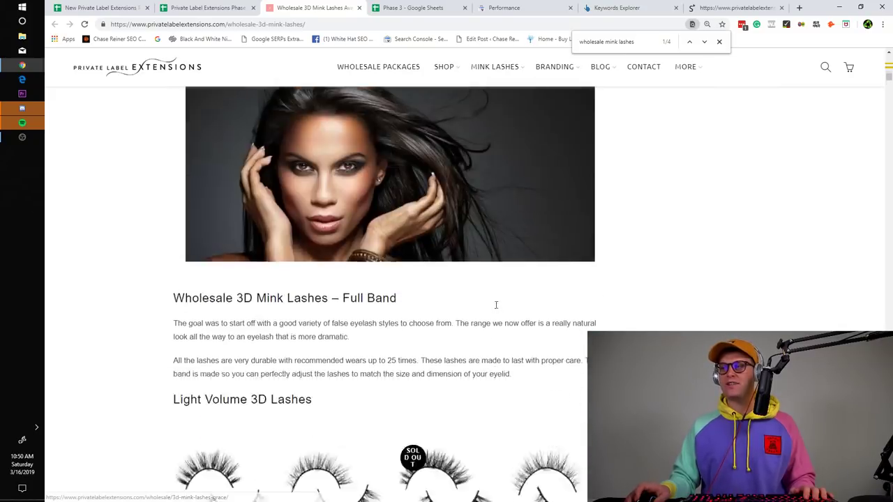
{"action": "scroll", "coordinate": [496, 305], "scroll_direction": "up", "scroll_amount": 10}
{"action": "scroll", "coordinate": [483, 241], "scroll_direction": "up", "scroll_amount": 7}
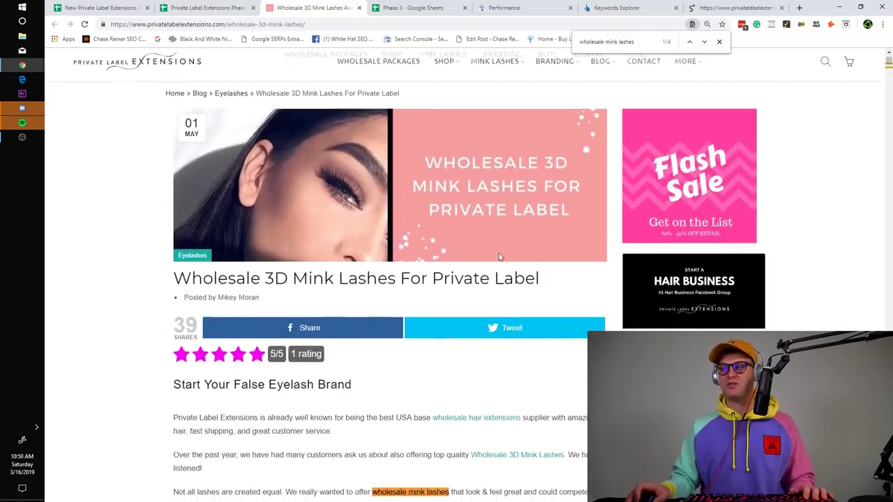
- Select the wholesale mink lashes query in the March benchmarks and review the metrics on Search Console's Performance report
{"action": "left_click", "coordinate": [423, 7]}
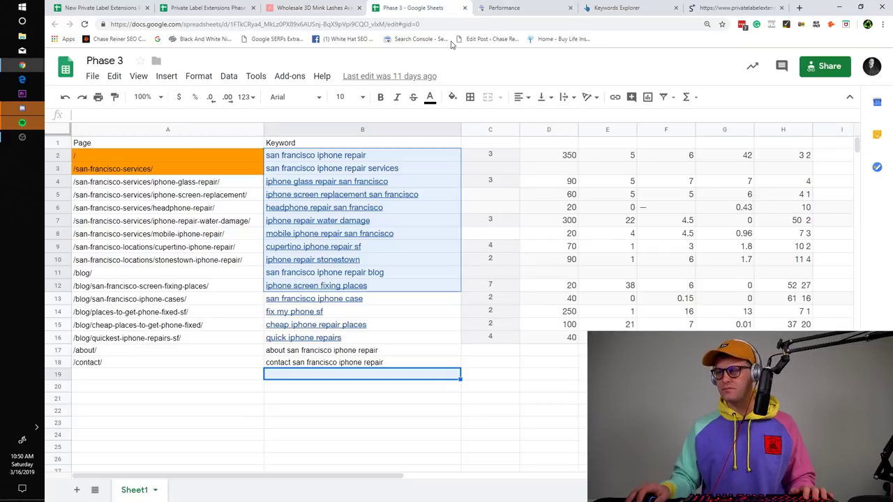
{"action": "left_click", "coordinate": [223, 7]}
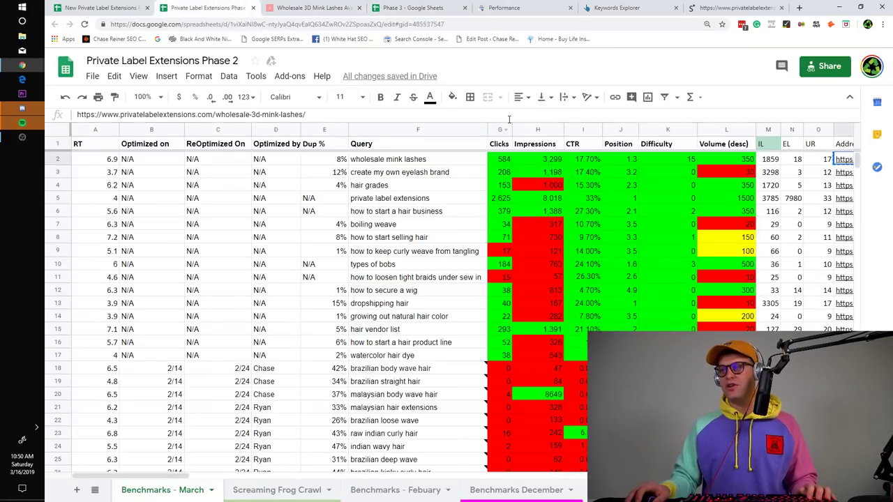
{"action": "left_click", "coordinate": [399, 135]}
{"action": "left_click", "coordinate": [415, 160]}
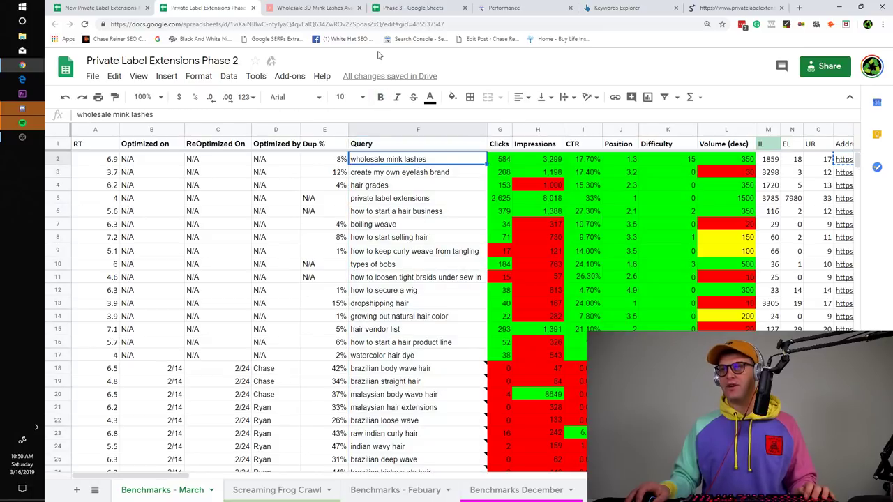
{"action": "left_click", "coordinate": [516, 8]}
{"action": "left_click_drag", "start_coordinate": [294, 249], "coordinate": [446, 242]}
{"action": "left_click", "coordinate": [270, 249]}
{"action": "left_click_drag", "start_coordinate": [289, 250], "coordinate": [802, 249]}
- Review the clicks through volume metrics for wholesale mink lashes and the other queries in the March benchmarks
{"action": "left_click", "coordinate": [383, 8]}
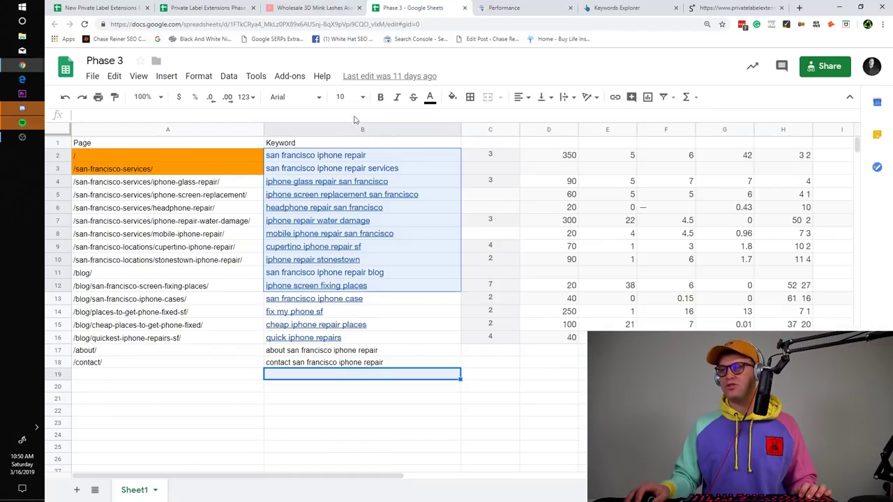
{"action": "left_click", "coordinate": [212, 7]}
{"action": "left_click_drag", "start_coordinate": [466, 163], "coordinate": [720, 160]}
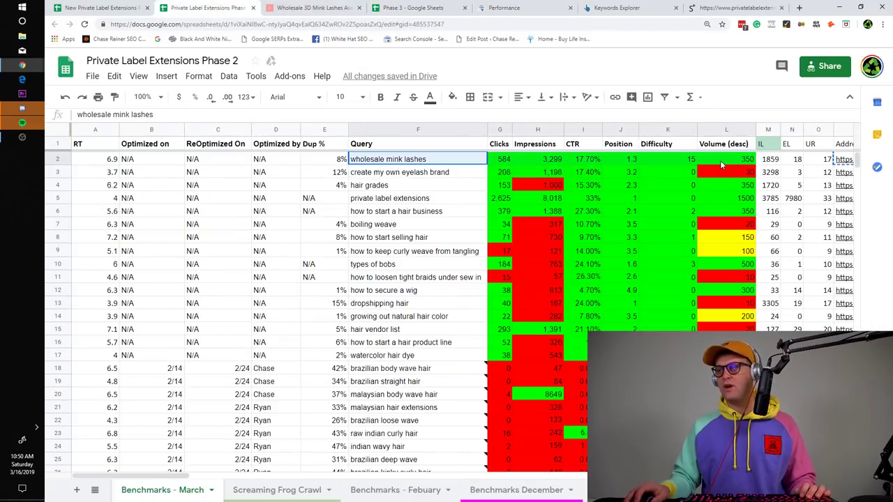
{"action": "left_click", "coordinate": [502, 185]}
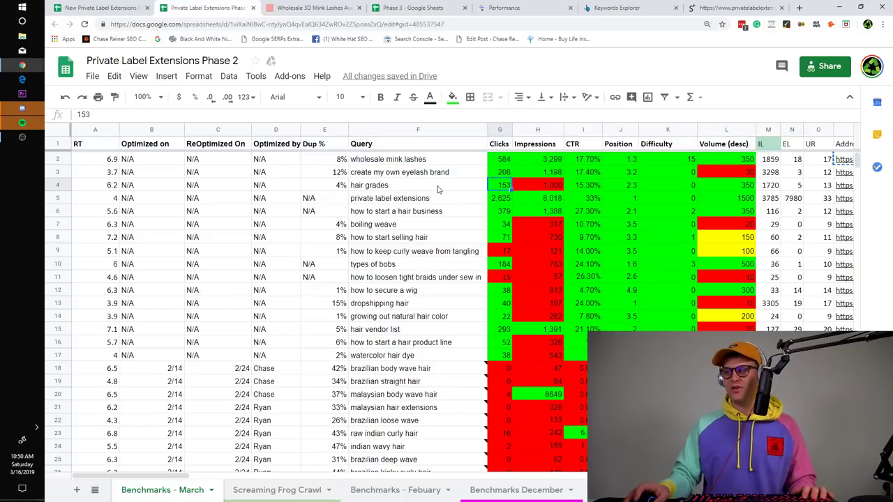
{"action": "scroll", "coordinate": [437, 190], "scroll_direction": "down", "scroll_amount": 9}
{"action": "scroll", "coordinate": [388, 185], "scroll_direction": "up", "scroll_amount": 9}
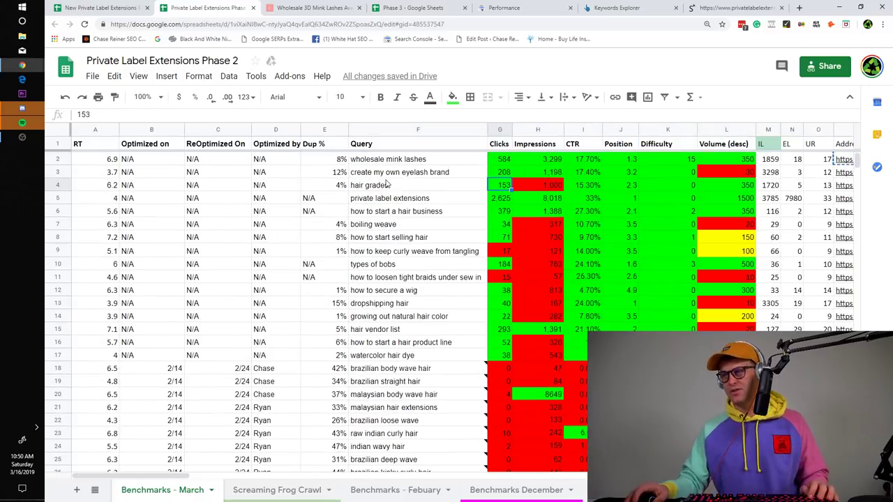
{"action": "scroll", "coordinate": [388, 185], "scroll_direction": "down", "scroll_amount": 10}
{"action": "scroll", "coordinate": [285, 251], "scroll_direction": "up", "scroll_amount": 10}
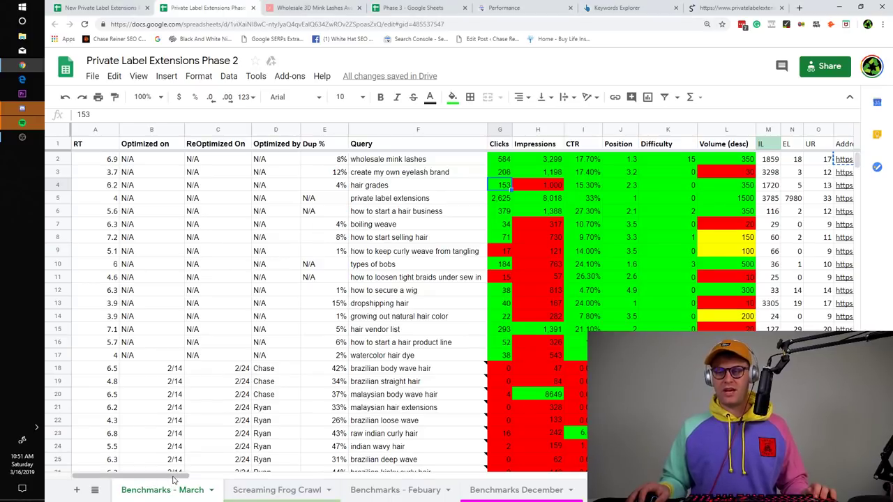
- Delete the IL and EL columns from the Benchmarks - March sheet
{"action": "left_click_drag", "start_coordinate": [173, 477], "coordinate": [234, 476]}
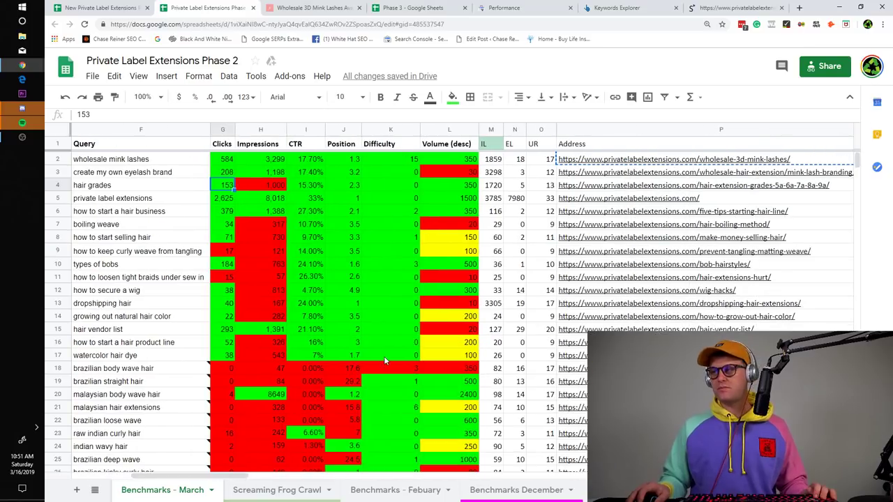
{"action": "right_click", "coordinate": [495, 130]}
{"action": "left_click", "coordinate": [514, 129]}
{"action": "right_click", "coordinate": [495, 131]}
{"action": "left_click", "coordinate": [494, 128]}
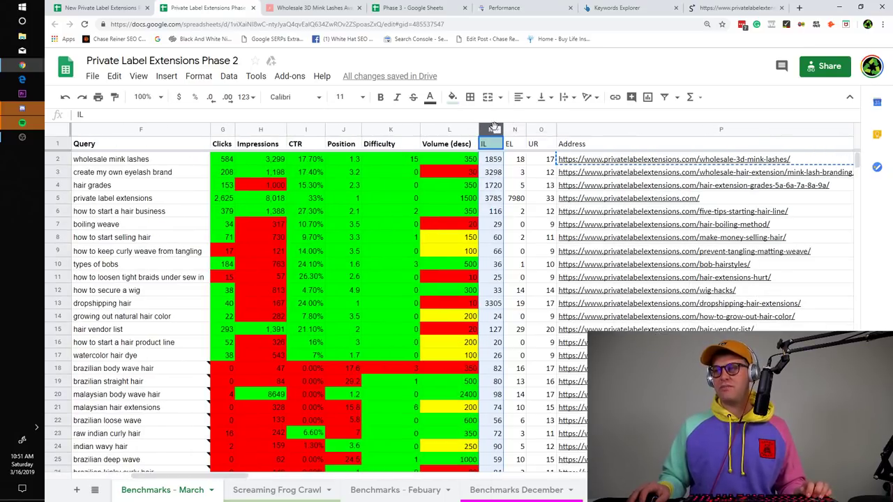
{"action": "left_click", "coordinate": [513, 129], "text": "shift"}
{"action": "right_click", "coordinate": [511, 130]}
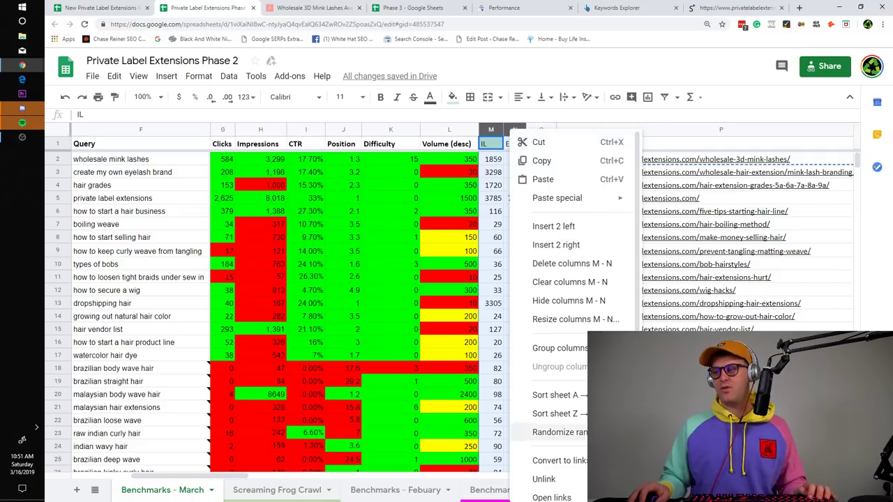
{"action": "scroll", "coordinate": [580, 401], "scroll_direction": "down", "scroll_amount": 2}
{"action": "scroll", "coordinate": [580, 396], "scroll_direction": "up", "scroll_amount": 2}
{"action": "scroll", "coordinate": [557, 307], "scroll_direction": "down", "scroll_amount": 2}
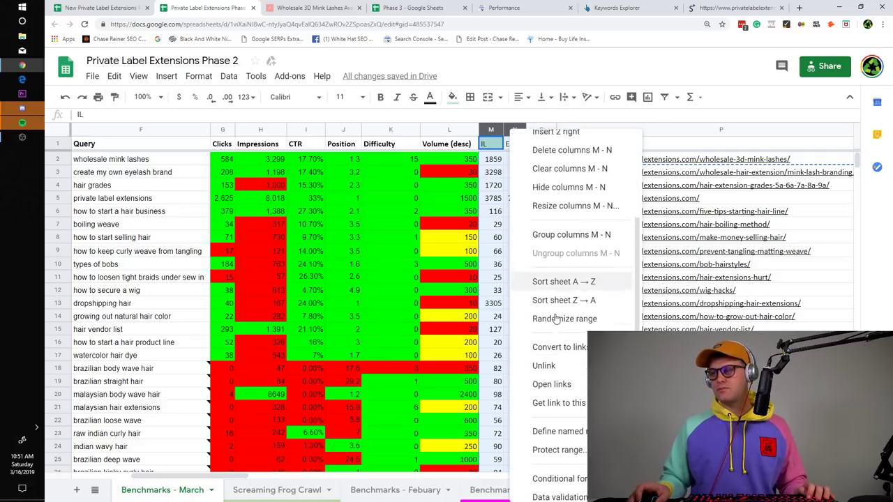
{"action": "scroll", "coordinate": [556, 318], "scroll_direction": "down", "scroll_amount": 1}
{"action": "scroll", "coordinate": [535, 314], "scroll_direction": "up", "scroll_amount": 3}
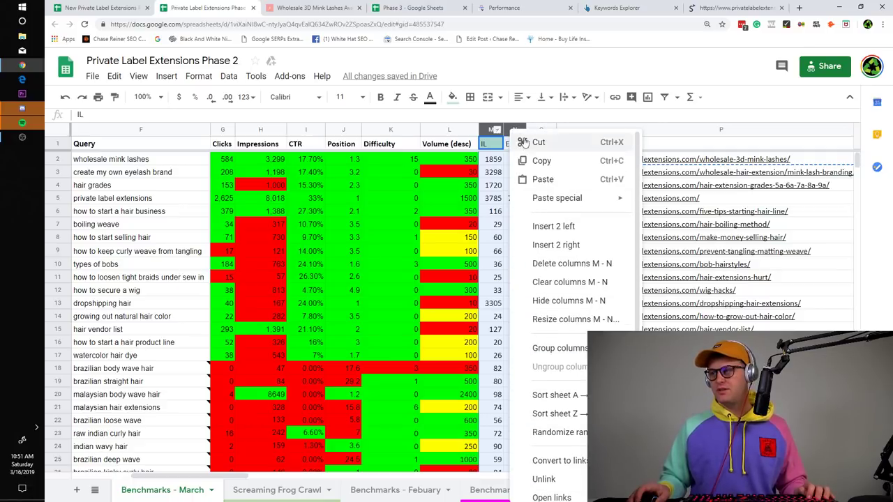
{"action": "left_click", "coordinate": [579, 263]}
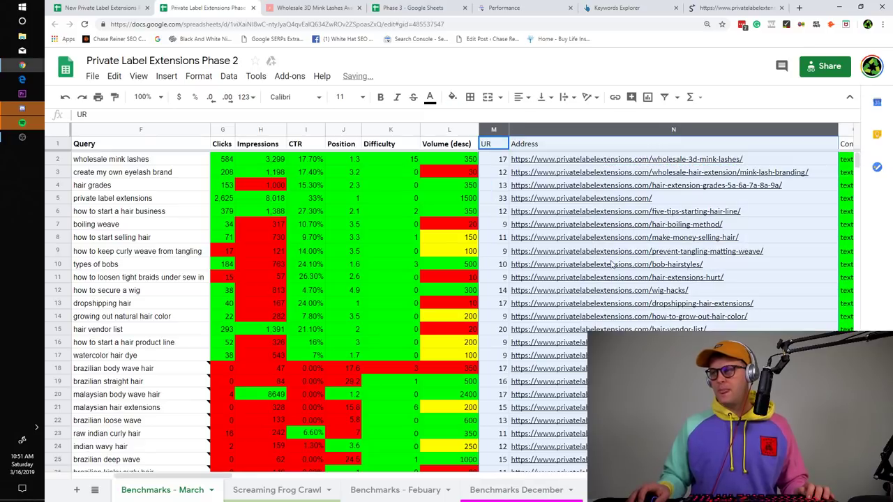
{"action": "left_click", "coordinate": [550, 200]}
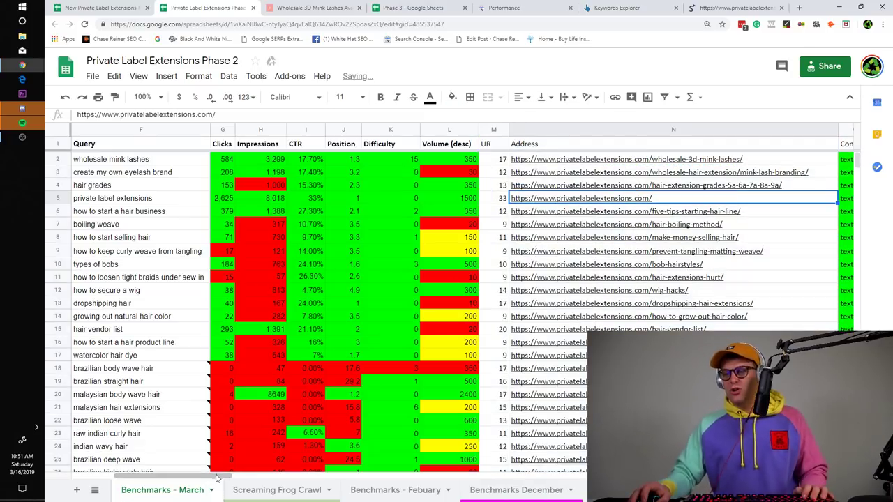
- Look over the word count and image count columns at the far end of the March benchmarks
{"action": "left_click_drag", "start_coordinate": [216, 478], "coordinate": [848, 453]}
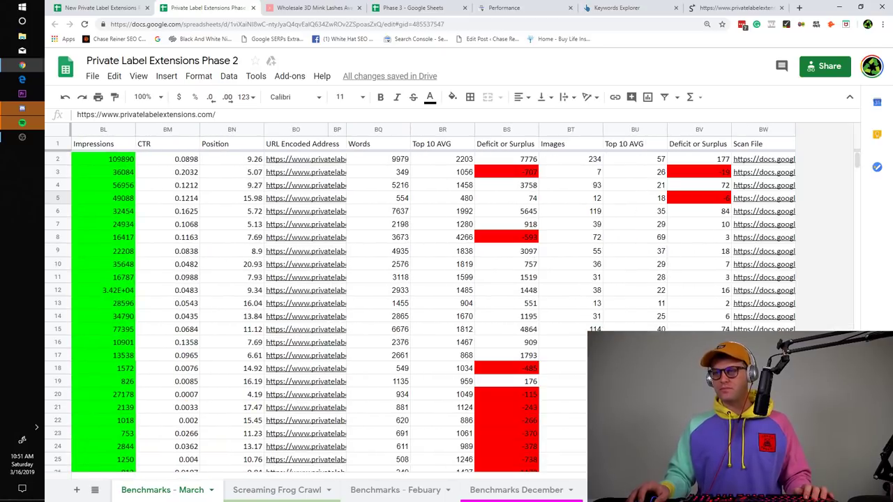
{"action": "key", "text": "Delete"}
{"action": "key", "text": "ctrl+z"}
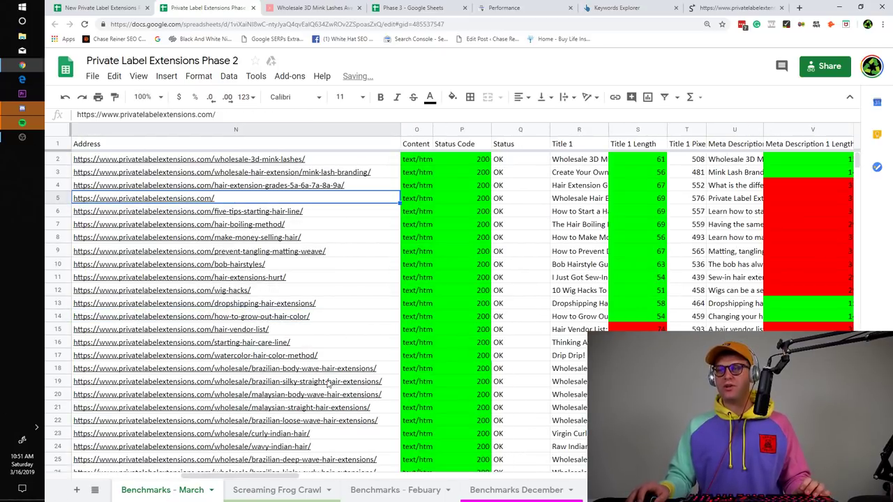
- Switch to a new Notepad document, enlarge its window and begin the note with "SEO PHASE 1:"
{"action": "left_click", "coordinate": [23, 7]}
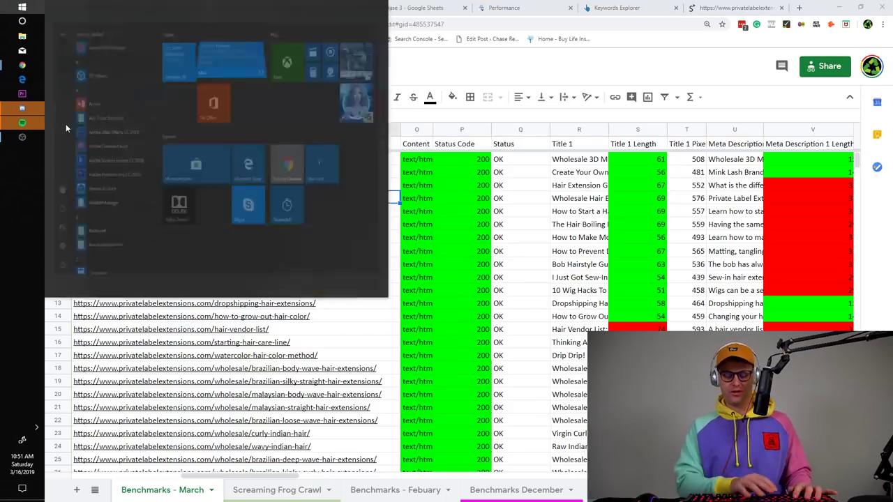
{"action": "type", "text": "not"}
{"action": "key", "text": "Return"}
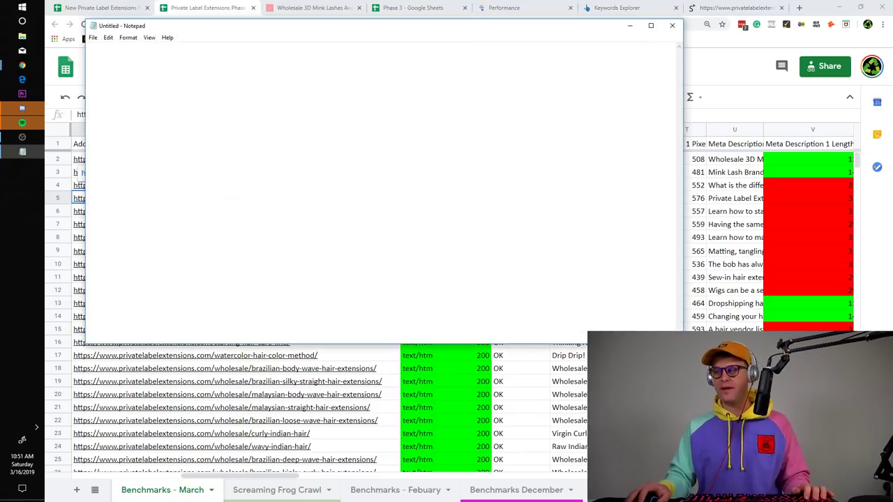
{"action": "left_click_drag", "start_coordinate": [683, 343], "coordinate": [786, 400]}
{"action": "type", "text": "SEO"}
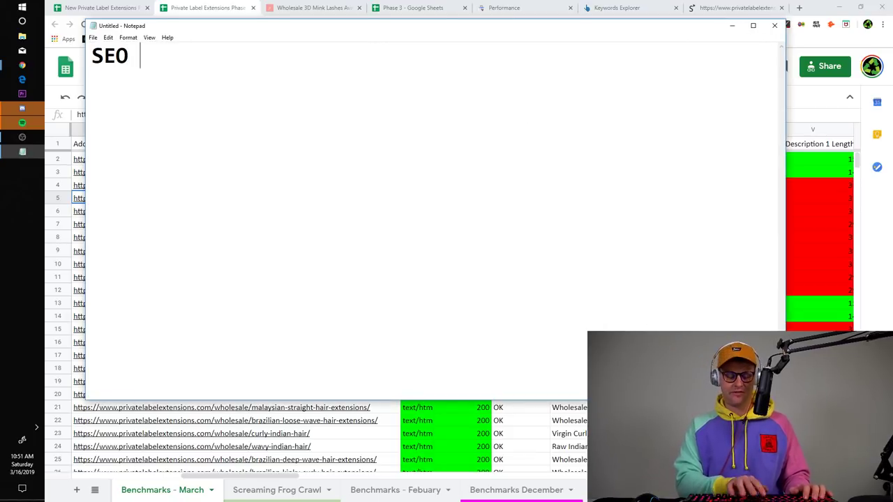
{"action": "type", "text": " PHASE 1:"}
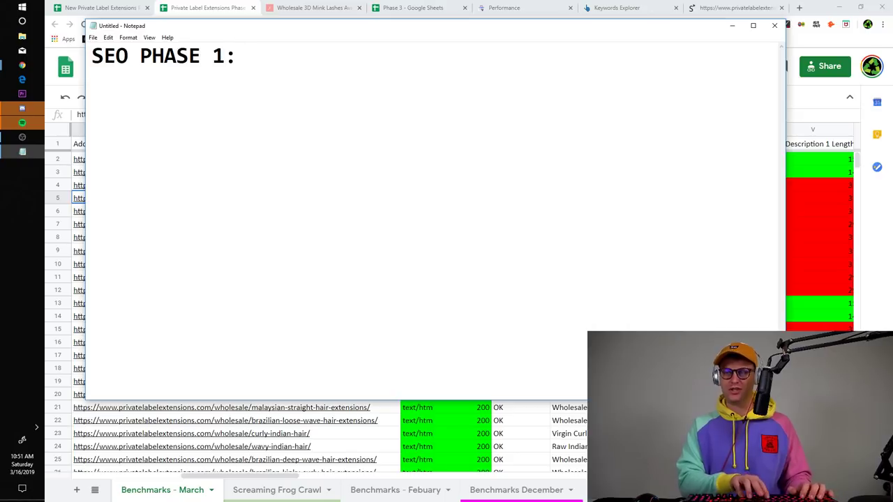
- List "SCHEMA MARKUP, INDEXATION," after the SEO PHASE 1 heading
{"action": "type", "text": " SCHEMA MARKUP"}
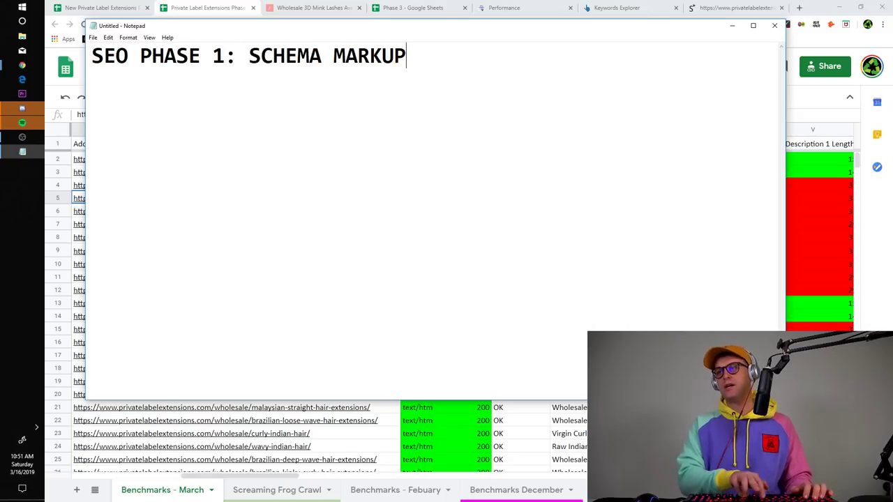
{"action": "type", "text": ","}
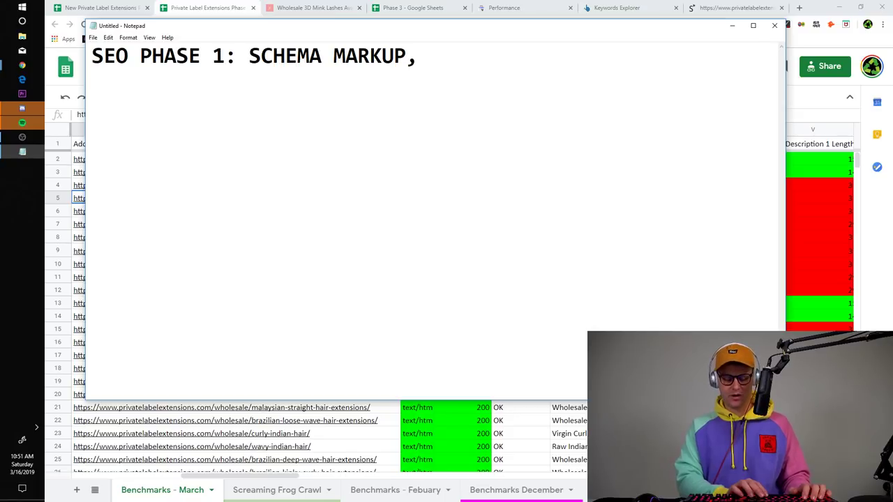
{"action": "type", "text": " PAGE"}
{"action": "key", "text": "BackSpace"}
{"action": "key", "text": "BackSpace"}
{"action": "key", "text": "BackSpace"}
{"action": "key", "text": "BackSpace"}
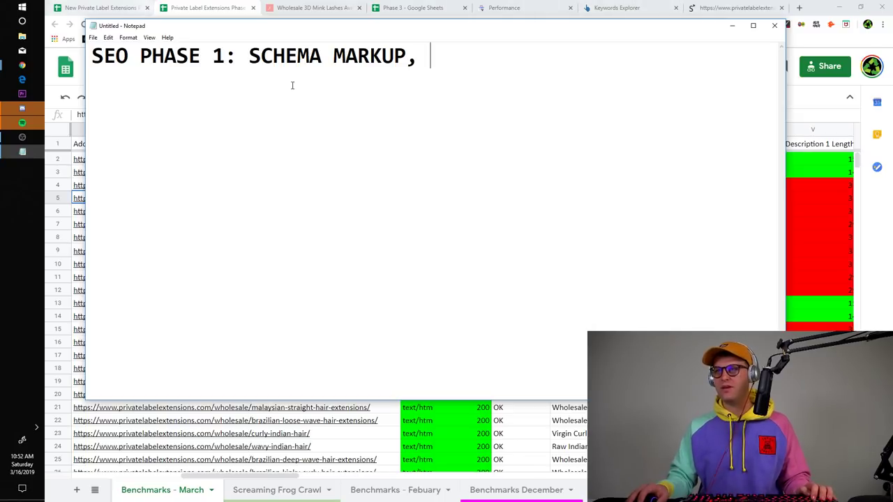
{"action": "type", "text": "INDEX"}
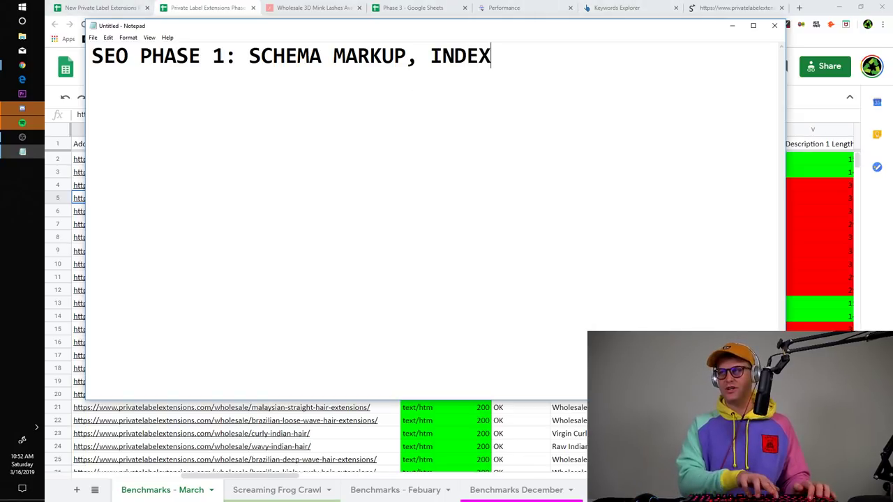
{"action": "type", "text": "ATION,"}
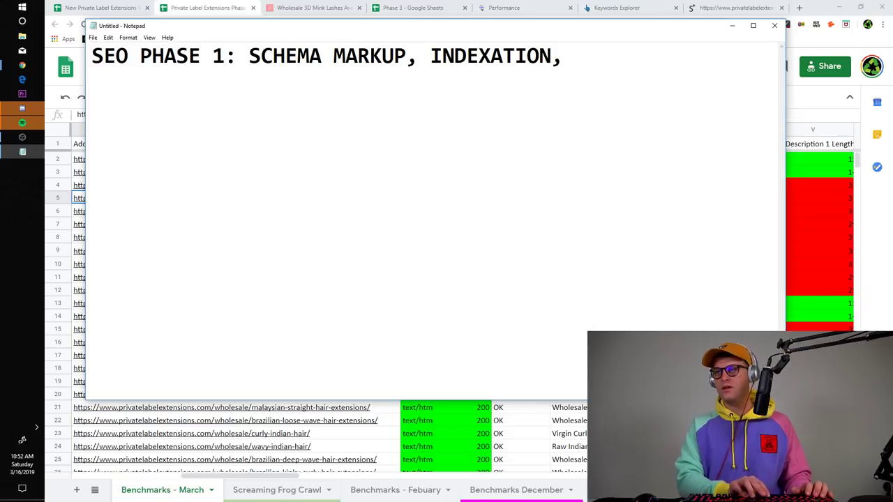
- Add "PLUGINS" to the end of the SEO PHASE 1 line and select that word
{"action": "type", "text": " P"}
{"action": "type", "text": ":L"}
{"action": "key", "text": "BackSpace"}
{"action": "key", "text": "BackSpace"}
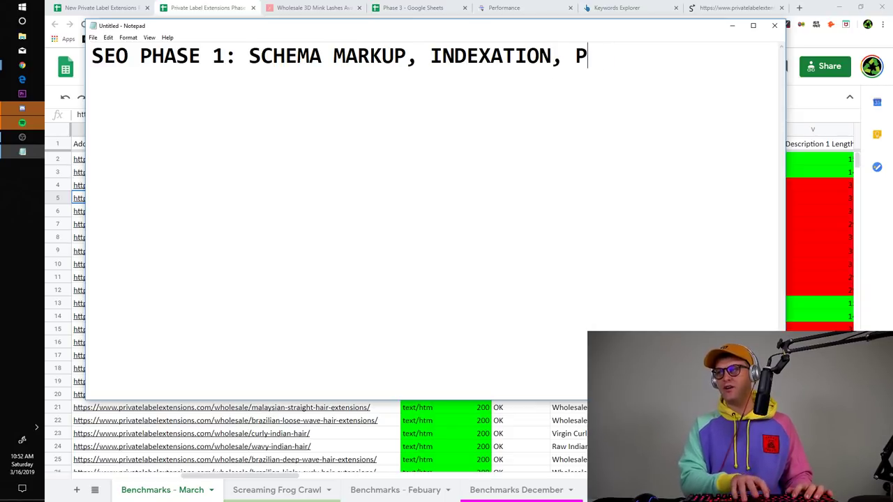
{"action": "type", "text": "LUGINS"}
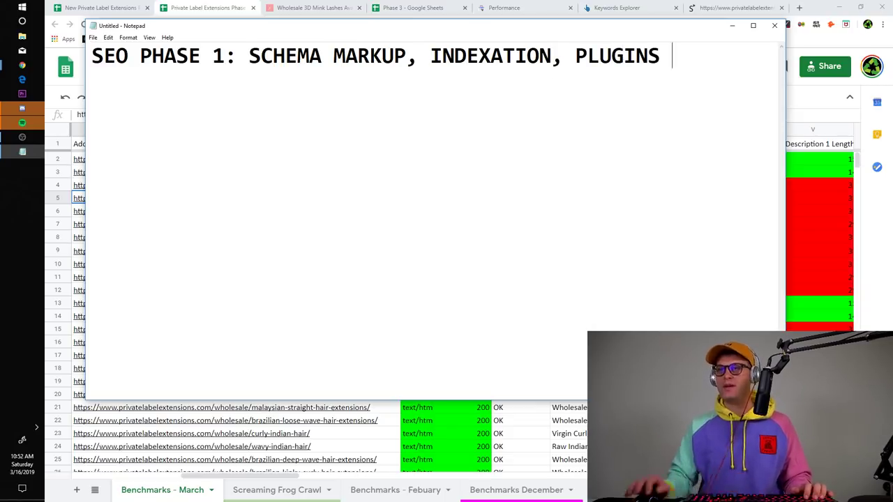
{"action": "left_click_drag", "start_coordinate": [735, 54], "coordinate": [570, 86]}
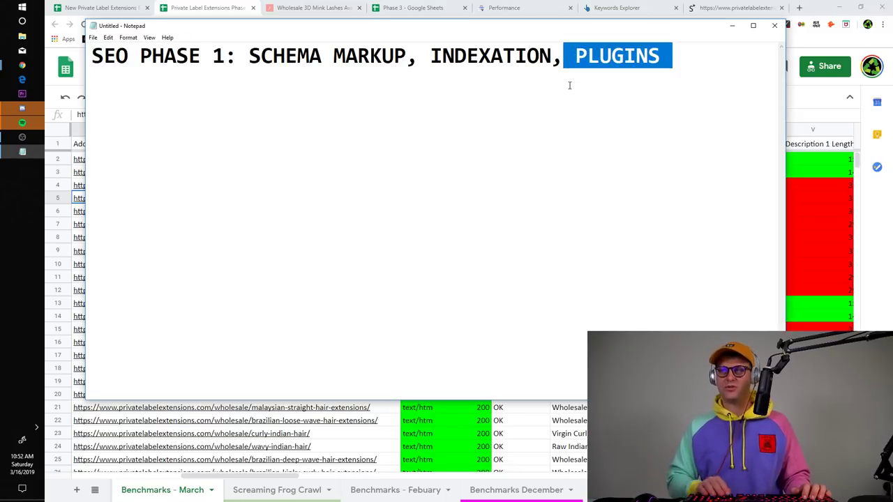
- Add the heading "SEO PHASE 2:" below the SEO PHASE 1 line, separated by a blank line
{"action": "key", "text": "Right"}
{"action": "key", "text": "Right"}
{"action": "left_click", "coordinate": [697, 54]}
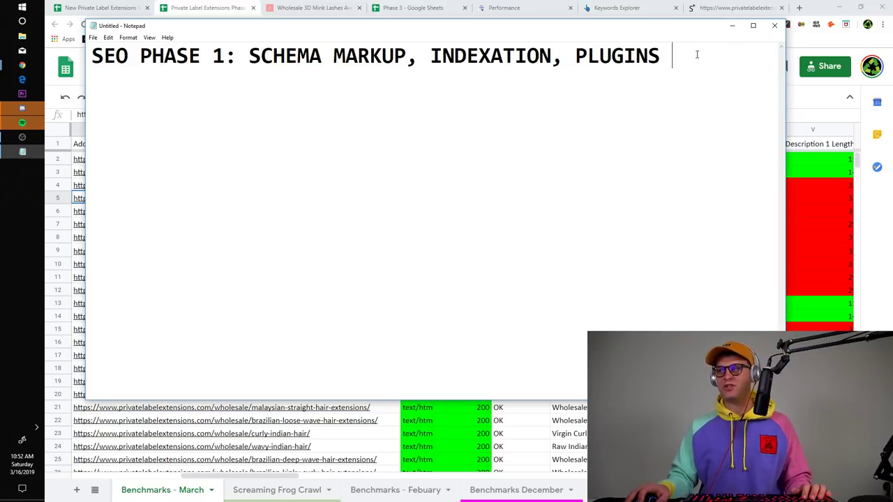
{"action": "key", "text": "Return"}
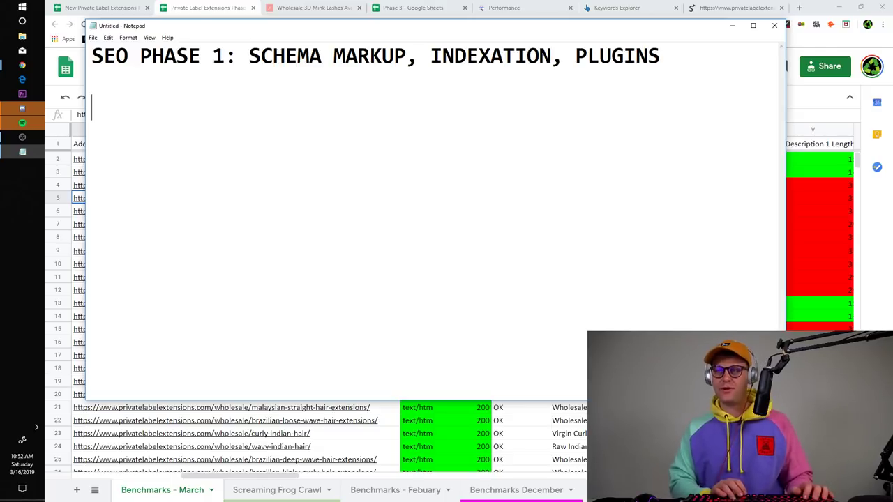
{"action": "type", "text": "SEOP"}
{"action": "key", "text": "BackSpace"}
{"action": "type", "text": "P"}
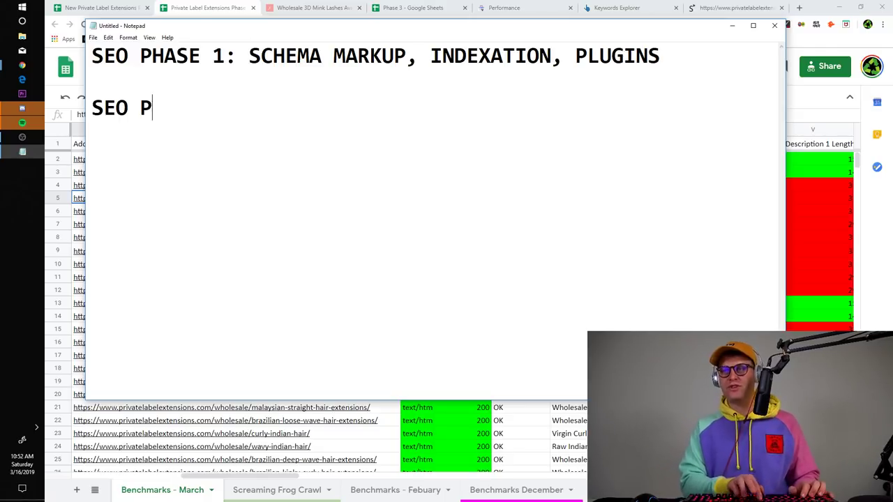
{"action": "type", "text": "HASE @:"}
{"action": "key", "text": "BackSpace"}
{"action": "key", "text": "BackSpace"}
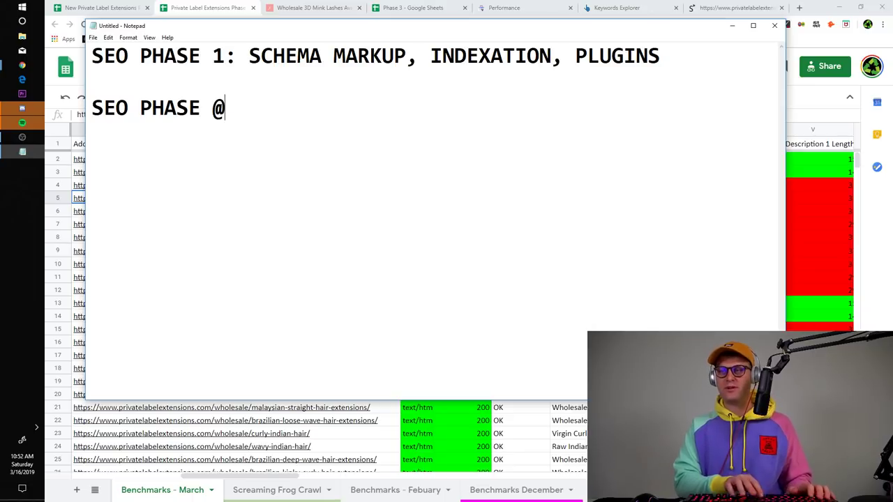
{"action": "type", "text": "2:"}
- Go over the SEO PHASE 1 line with its items and the SEO PHASE 2 heading, highlighting each in turn
{"action": "left_click_drag", "start_coordinate": [719, 56], "coordinate": [26, 67]}
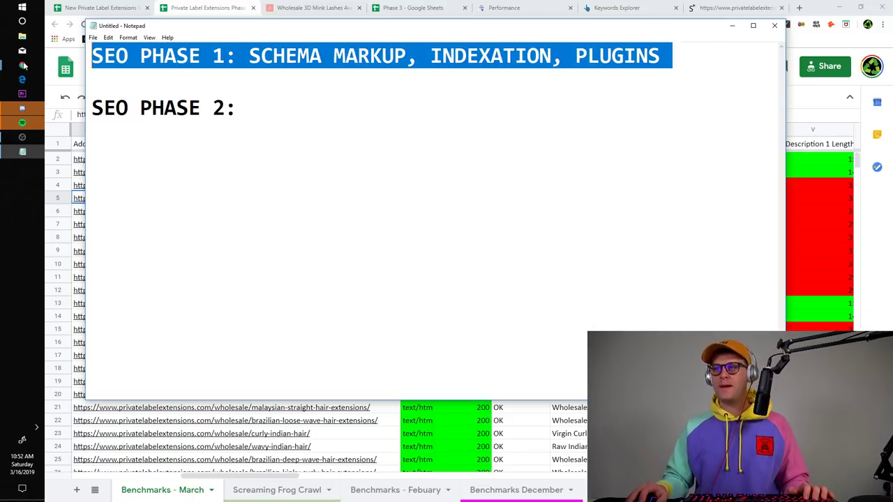
{"action": "left_click", "coordinate": [140, 83]}
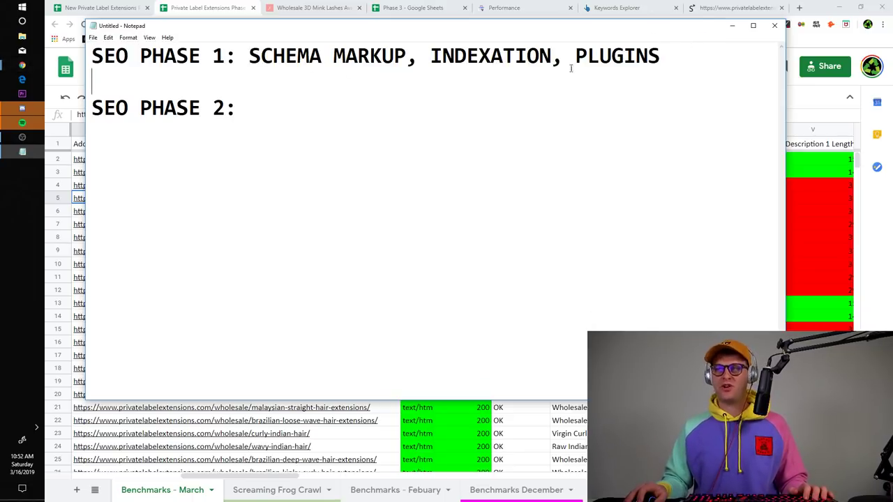
{"action": "double_click", "coordinate": [100, 54]}
{"action": "left_click", "coordinate": [173, 100]}
{"action": "left_click", "coordinate": [242, 109]}
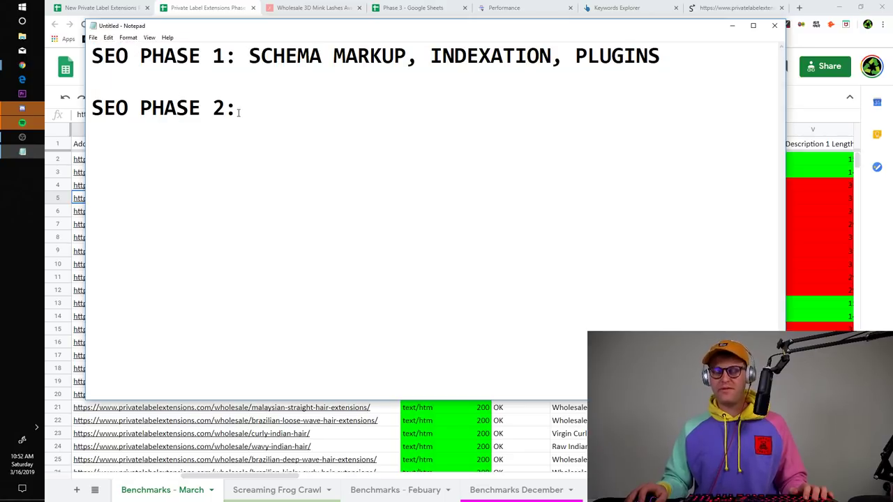
{"action": "double_click", "coordinate": [256, 64]}
{"action": "double_click", "coordinate": [256, 64]}
{"action": "double_click", "coordinate": [211, 49]}
{"action": "left_click", "coordinate": [211, 50]}
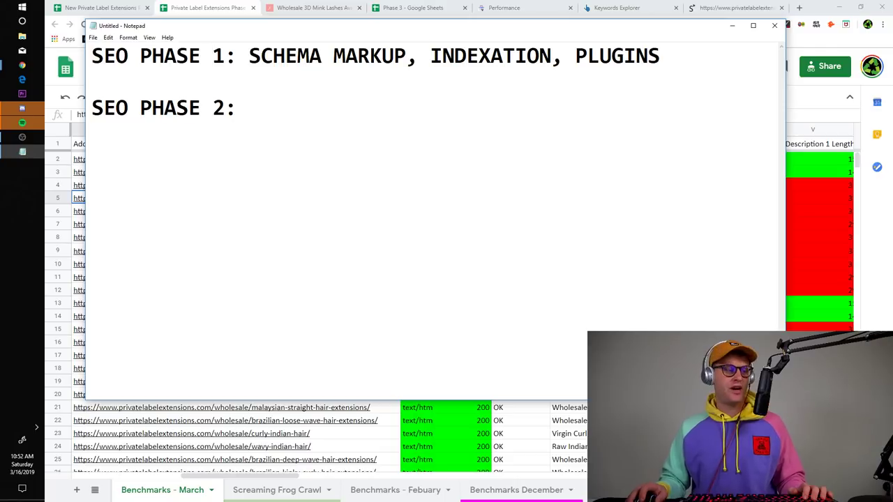
{"action": "key", "text": "alt+Tab"}
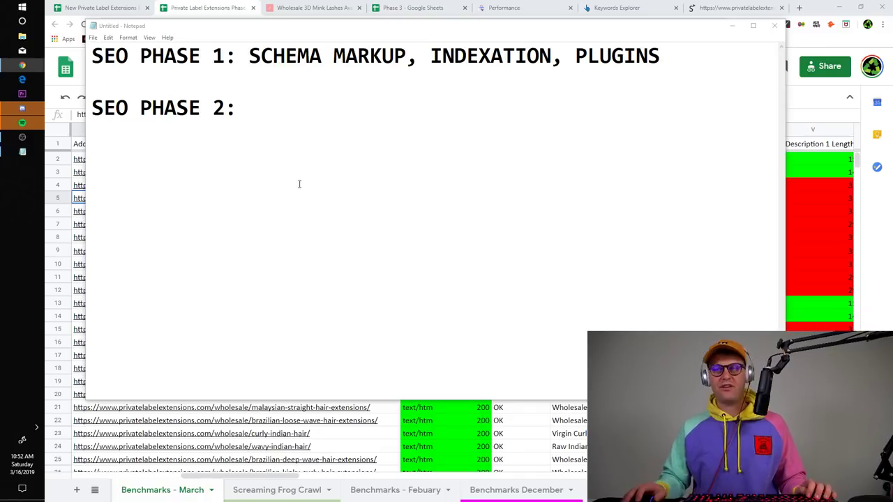
{"action": "left_click", "coordinate": [233, 67]}
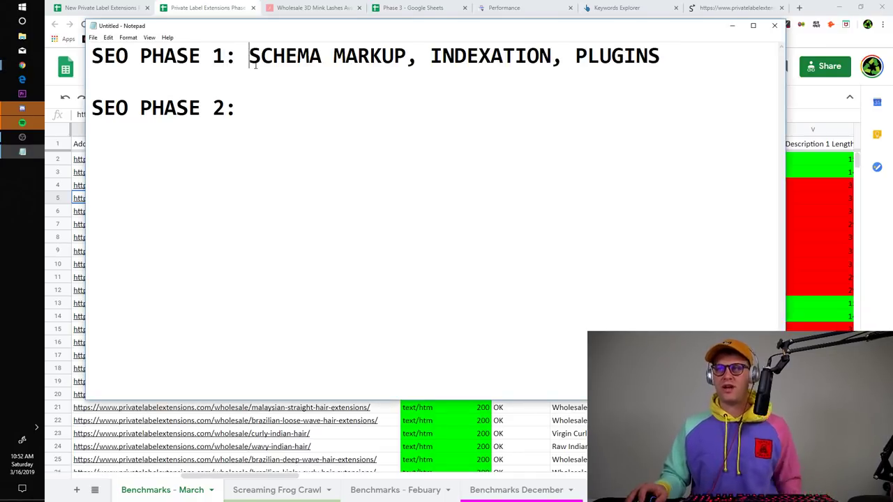
{"action": "left_click_drag", "start_coordinate": [249, 56], "coordinate": [623, 58]}
{"action": "left_click", "coordinate": [644, 71]}
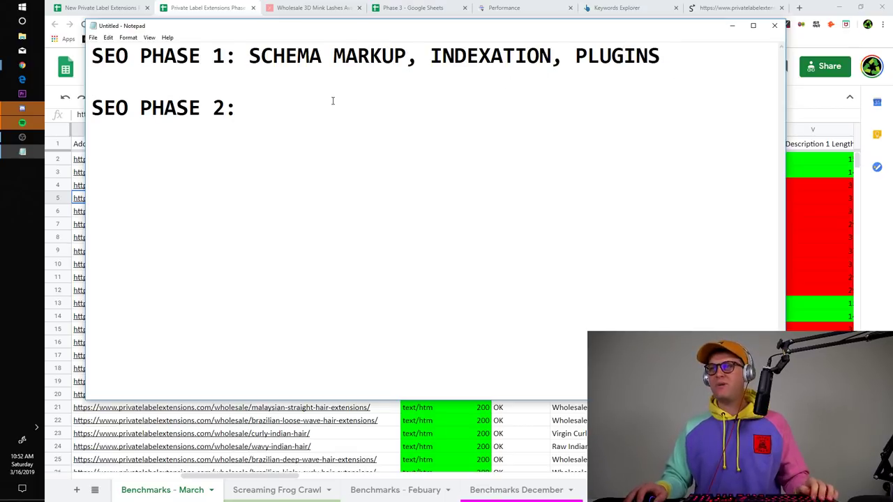
{"action": "left_click_drag", "start_coordinate": [255, 106], "coordinate": [60, 128]}
{"action": "left_click", "coordinate": [203, 109]}
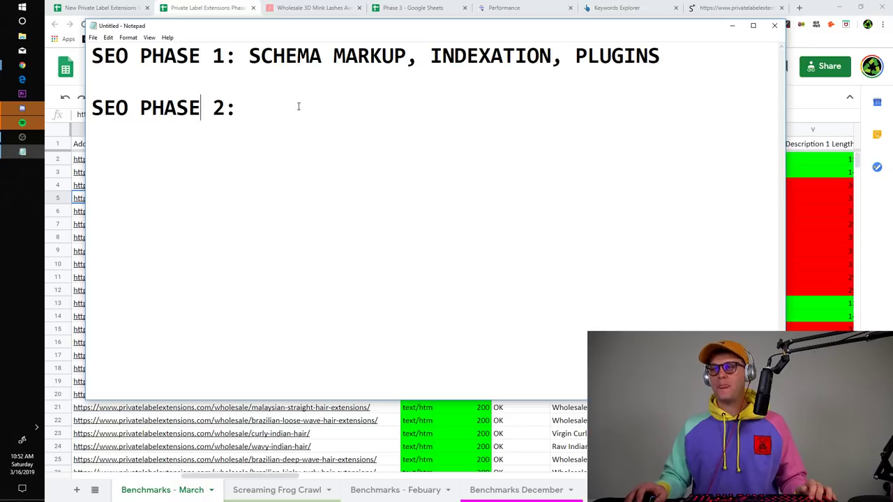
{"action": "left_click_drag", "start_coordinate": [299, 107], "coordinate": [77, 109]}
{"action": "left_click", "coordinate": [154, 112]}
{"action": "left_click", "coordinate": [240, 119]}
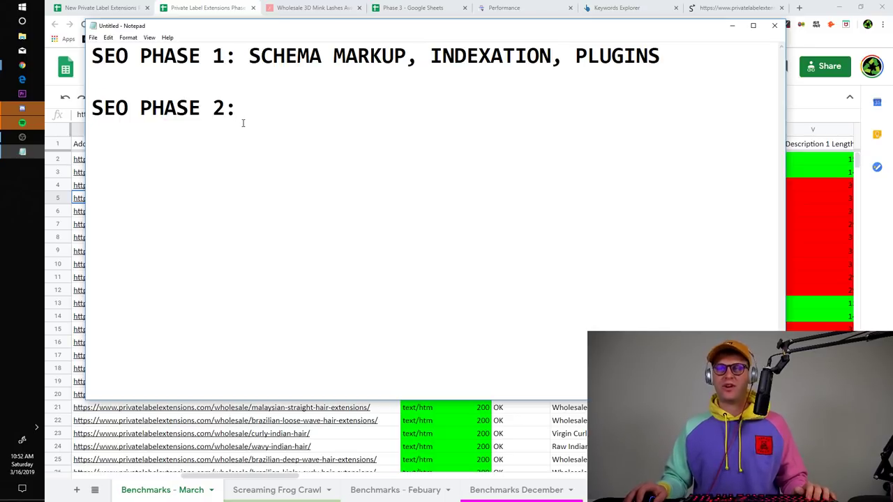
{"action": "left_click_drag", "start_coordinate": [248, 118], "coordinate": [92, 114]}
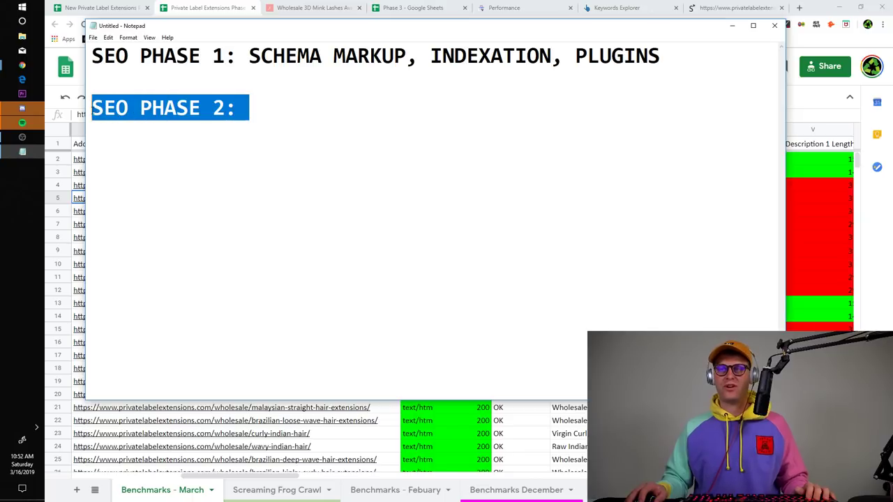
{"action": "left_click", "coordinate": [93, 113]}
- List "CTR OPTIMIZATION" and "INTERNAL LINKING" on separate lines under the SEO PHASE 2 heading, after a blank line
{"action": "left_click", "coordinate": [355, 119]}
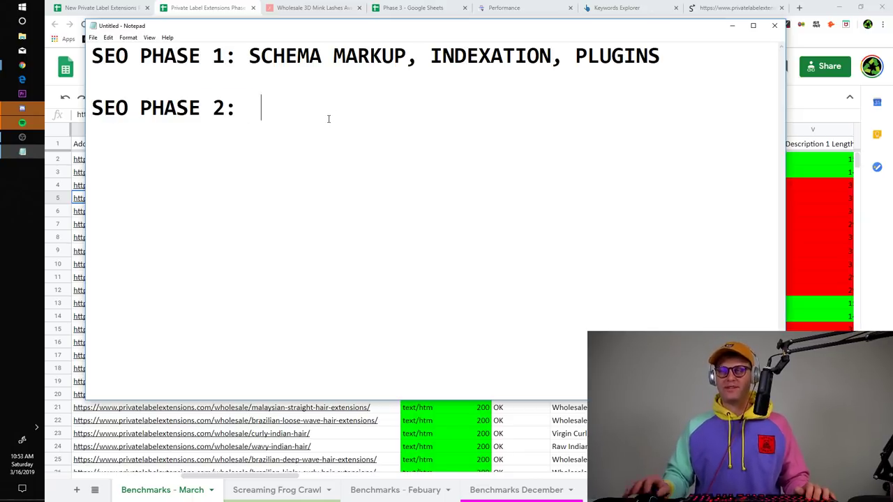
{"action": "key", "text": "Return"}
{"action": "key", "text": "Return"}
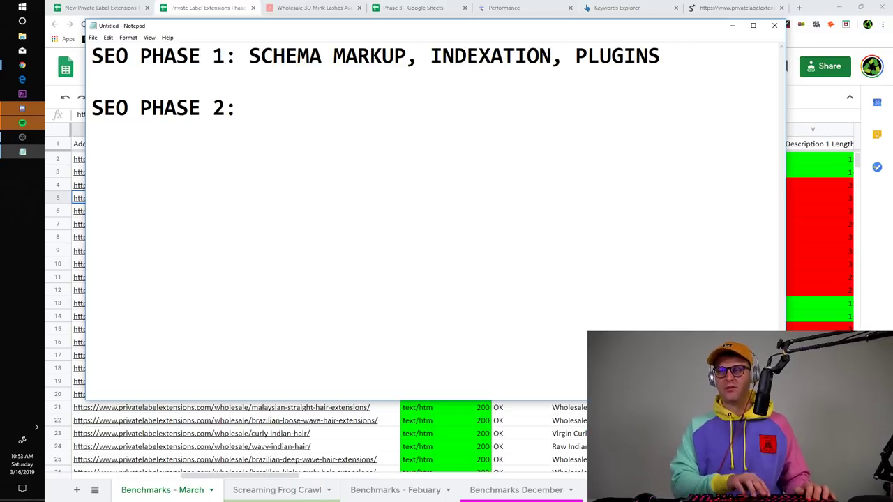
{"action": "type", "text": "CTR"}
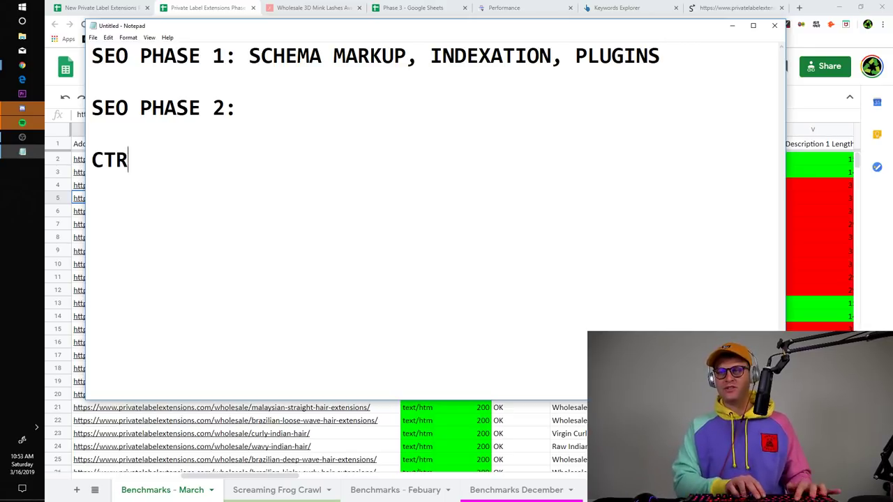
{"action": "type", "text": " OPTIMIZATION"}
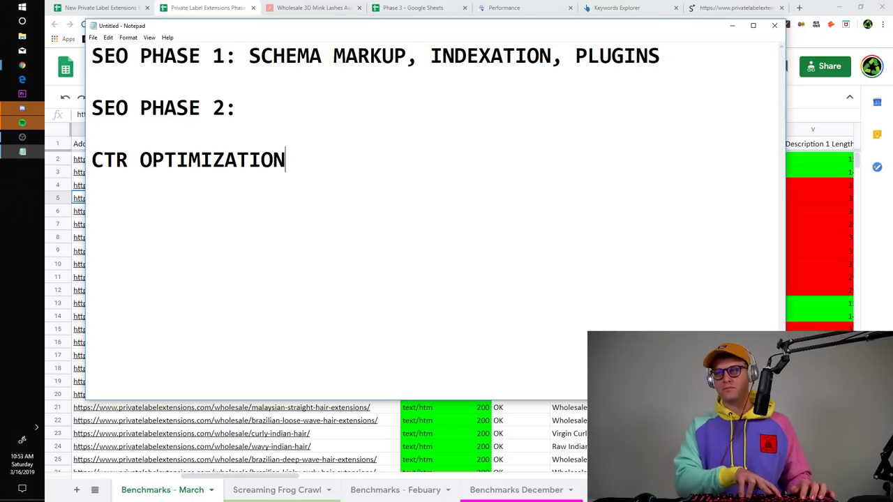
{"action": "key", "text": "Return"}
{"action": "type", "text": "INTERNAL LINKING"}
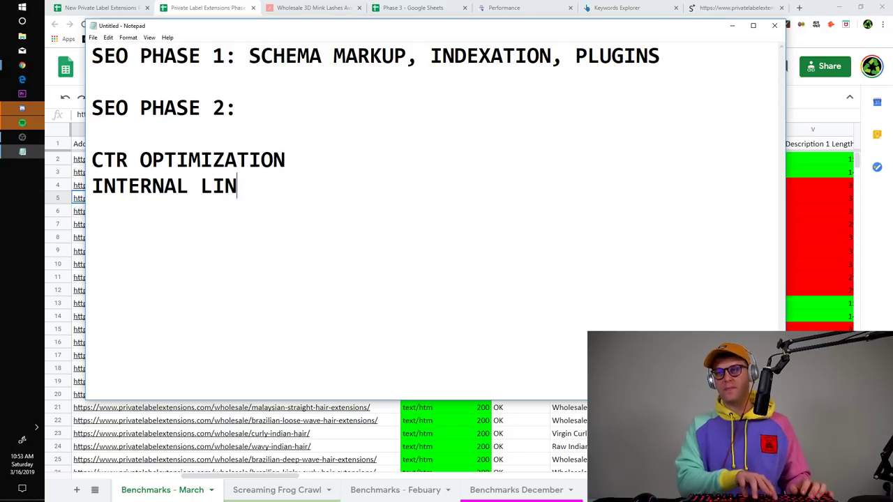
{"action": "key", "text": "Return"}
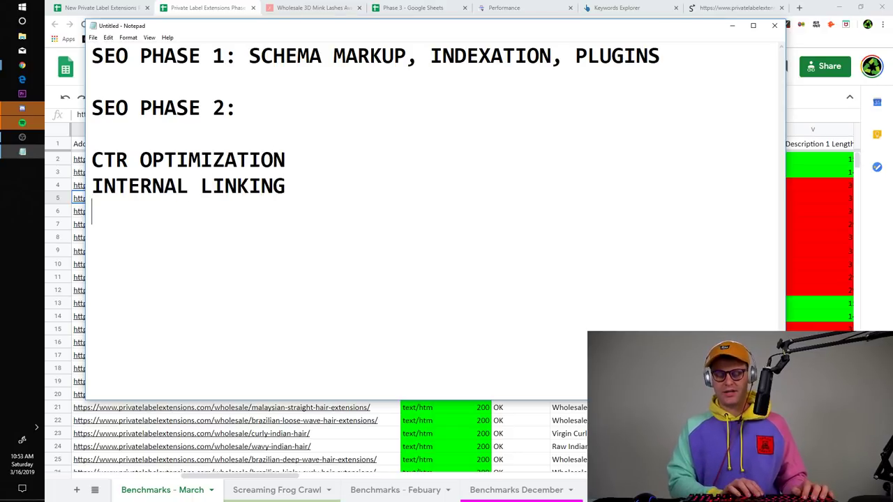
- Add "CONTENT RELATED AVERAGES" as the third item under SEO PHASE 2
{"action": "type", "text": "CONTEN"}
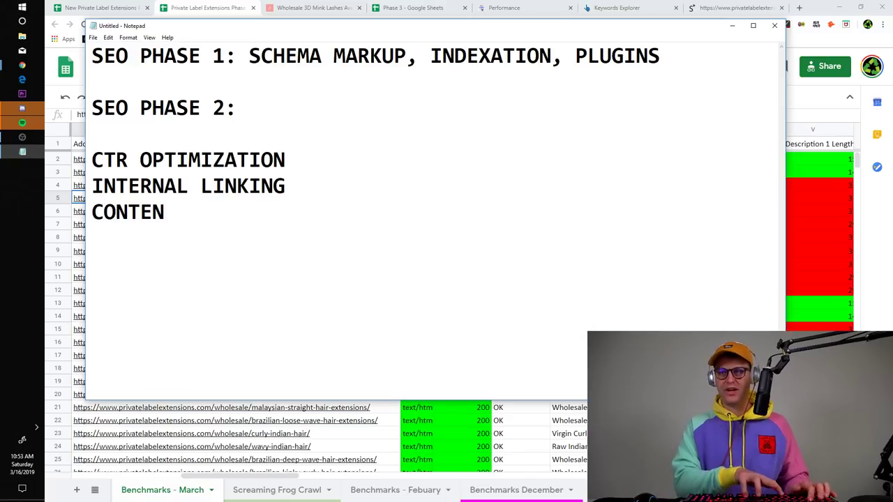
{"action": "type", "text": "T RELATE D"}
{"action": "key", "text": "BackSpace"}
{"action": "key", "text": "BackSpace"}
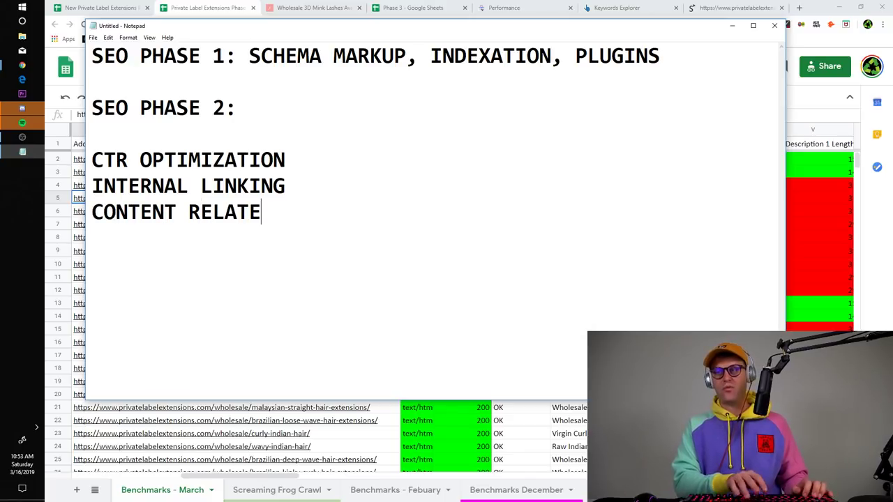
{"action": "type", "text": "D AVERAGES"}
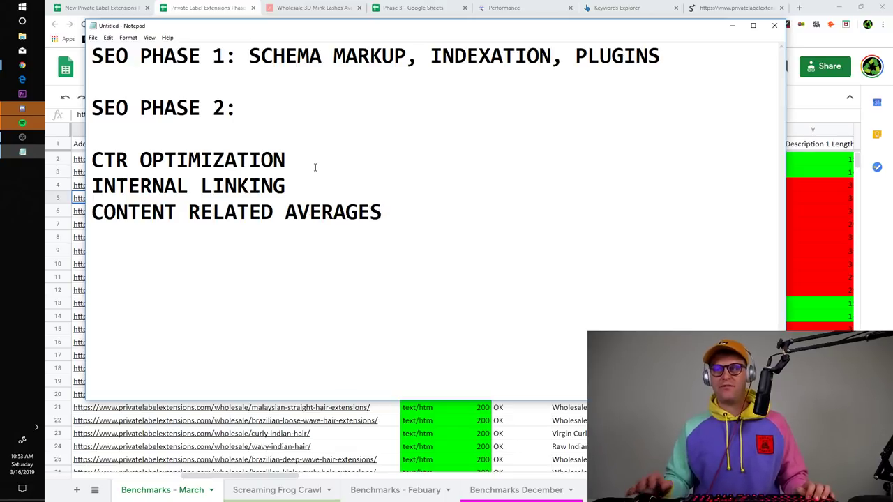
- Start a second group after a blank line with "CONVERSION RATE OPTIMIZATION" and "PAGE SPEED OPTIMIZATION" on separate lines
{"action": "key", "text": "Return"}
{"action": "key", "text": "Return"}
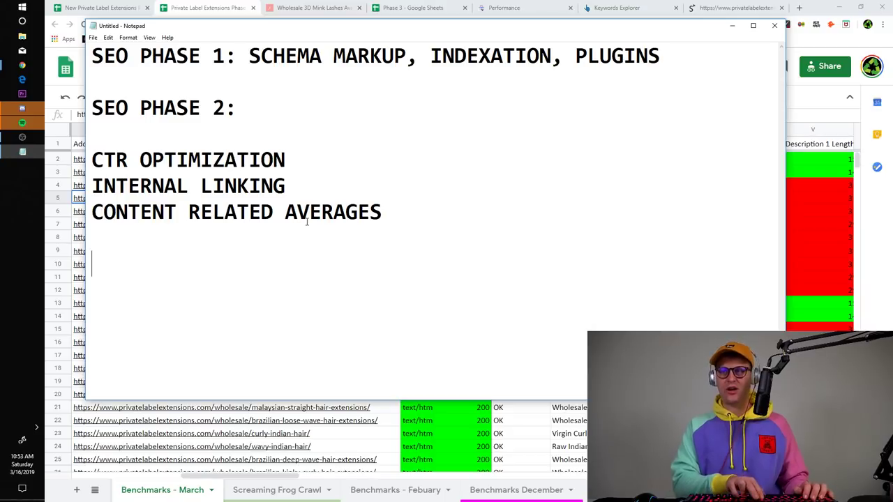
{"action": "type", "text": "CON"}
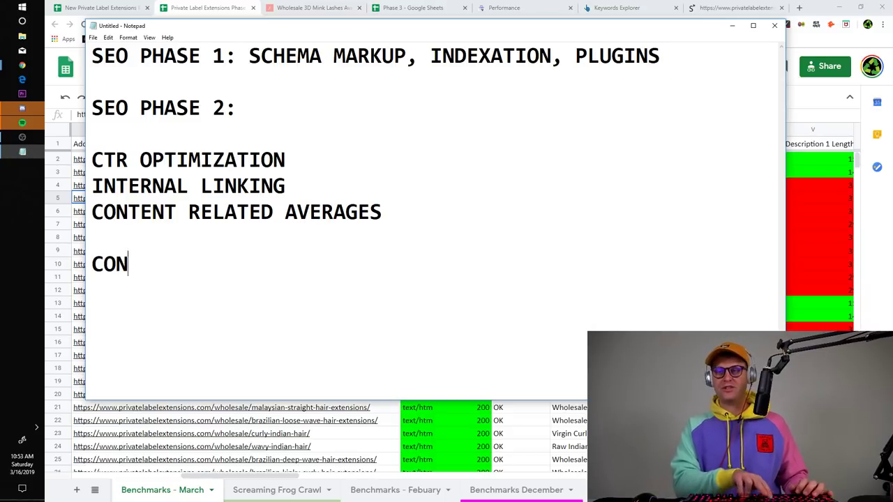
{"action": "type", "text": "VERSION RATE OPTIMIZATION"}
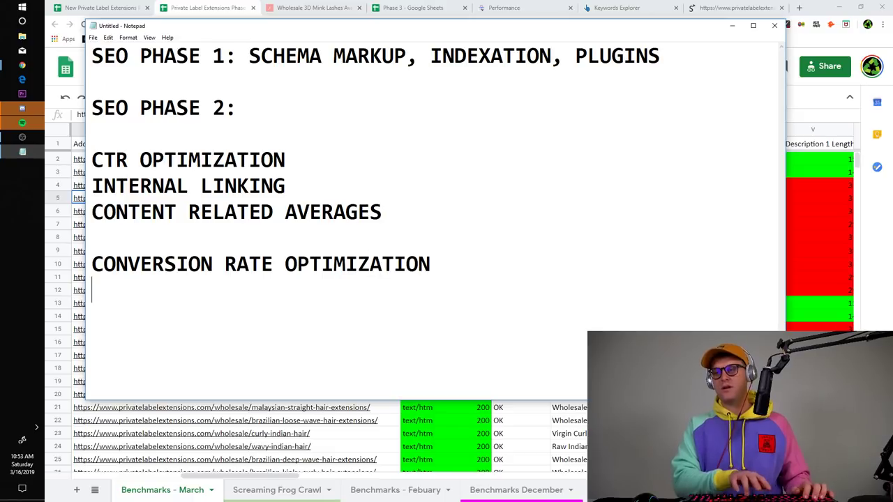
{"action": "key", "text": "Return"}
{"action": "type", "text": "PAGE SPEED "}
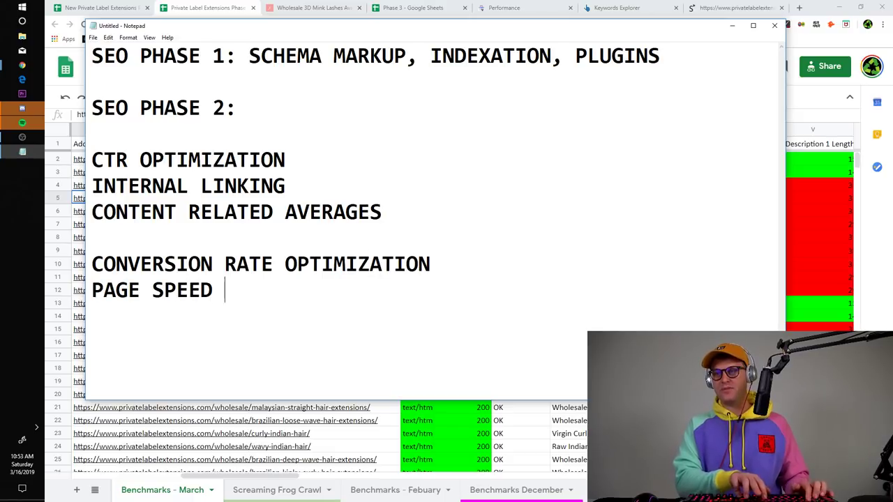
{"action": "type", "text": "OPTIMIZATIOP"}
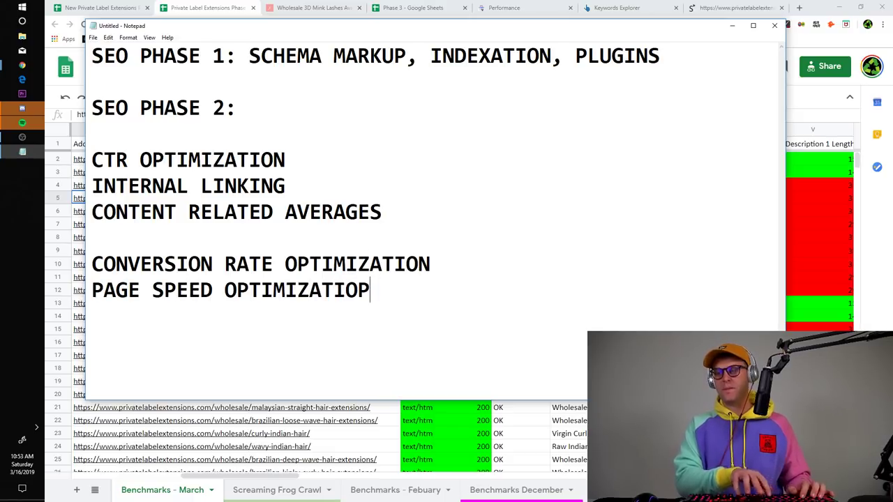
{"action": "key", "text": "BackSpace"}
{"action": "type", "text": "NM"}
{"action": "key", "text": "BackSpace"}
{"action": "key", "text": "BackSpace"}
{"action": "key", "text": "BackSpace"}
{"action": "key", "text": "Return"}
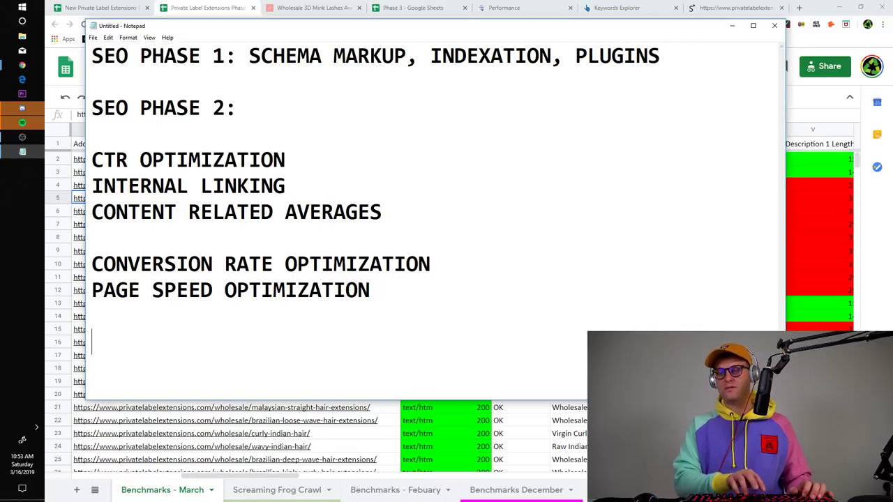
- Add "DUPLICATE CONTENT" below PAGE SPEED OPTIMIZATION and briefly highlight the three lines of that group
{"action": "type", "text": "DUPLICATE OC"}
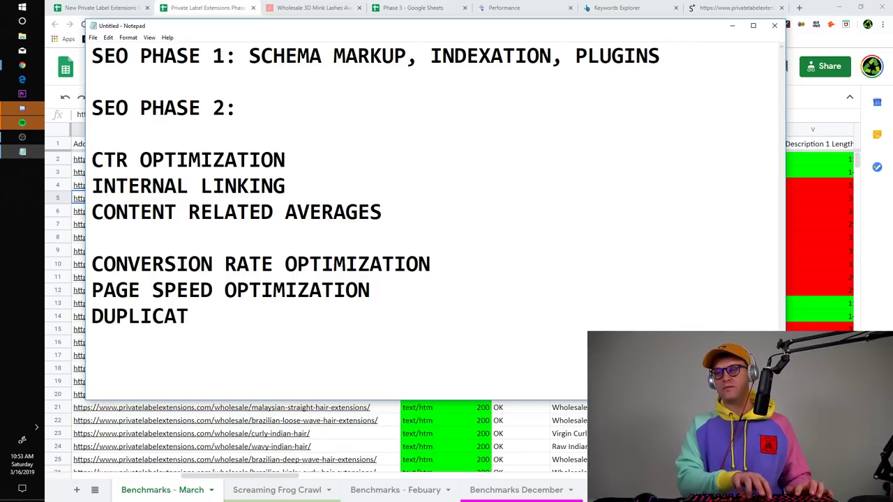
{"action": "key", "text": "BackSpace"}
{"action": "key", "text": "BackSpace"}
{"action": "type", "text": "CONTENT"}
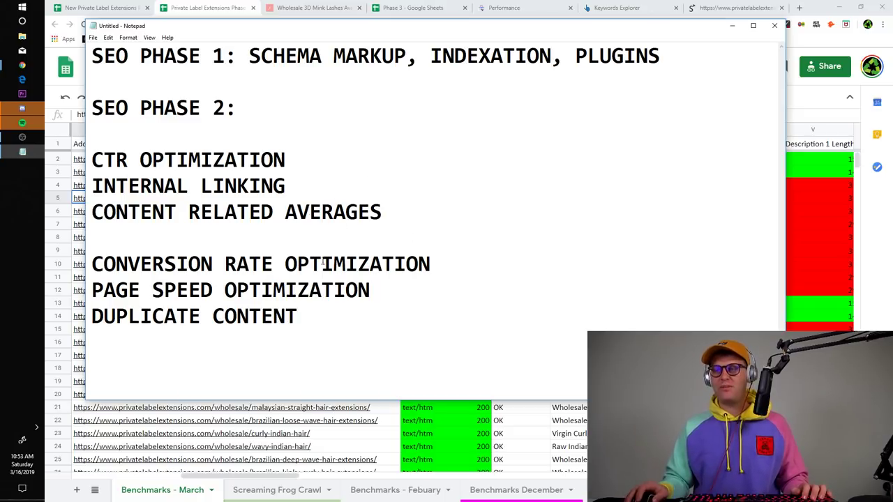
{"action": "left_click_drag", "start_coordinate": [333, 317], "coordinate": [80, 262]}
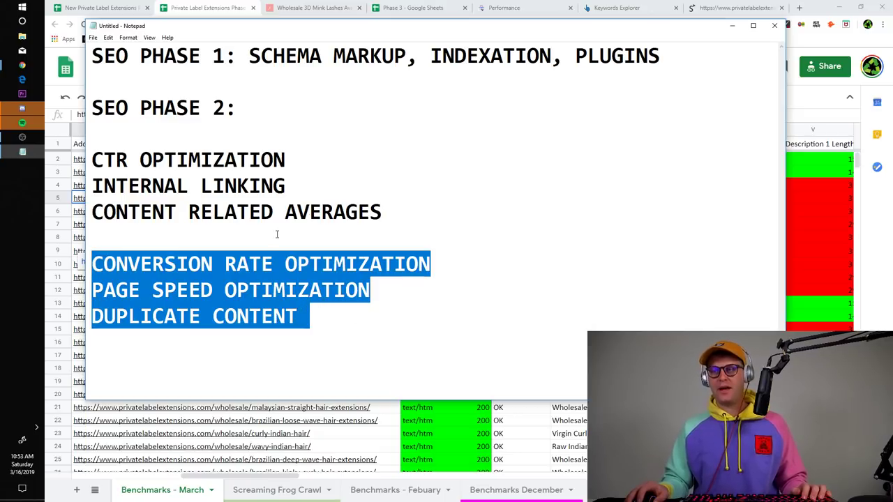
{"action": "left_click", "coordinate": [286, 330]}
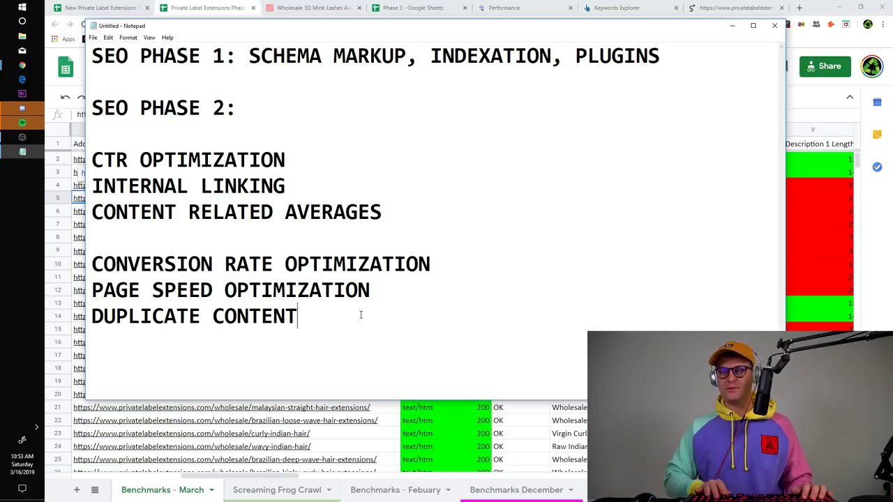
- Add the line "WEB DESIGN, SEO, CONTENT" after a blank line below DUPLICATE CONTENT and briefly highlight its words
{"action": "key", "text": "Return"}
{"action": "key", "text": "Return"}
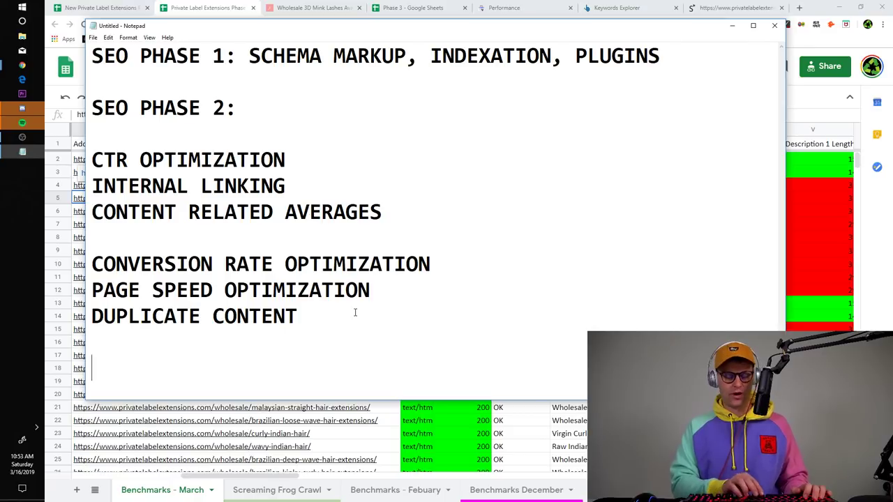
{"action": "type", "text": "WEB DES"}
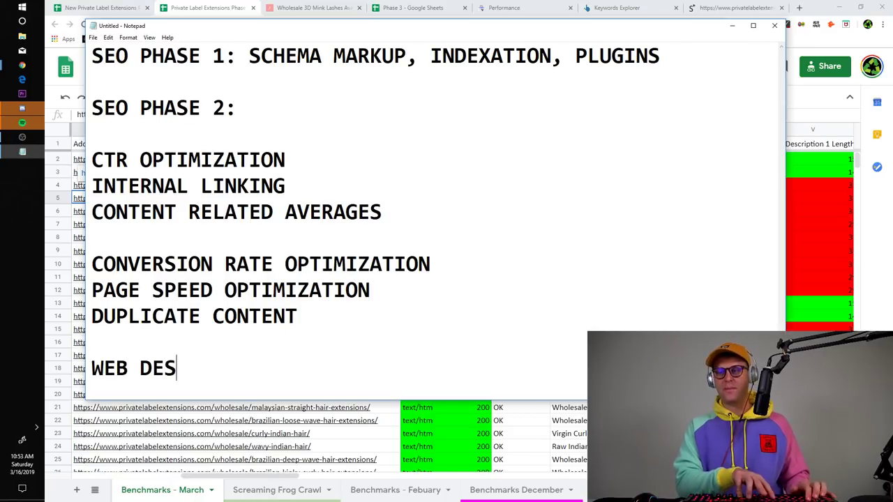
{"action": "type", "text": "IGN <"}
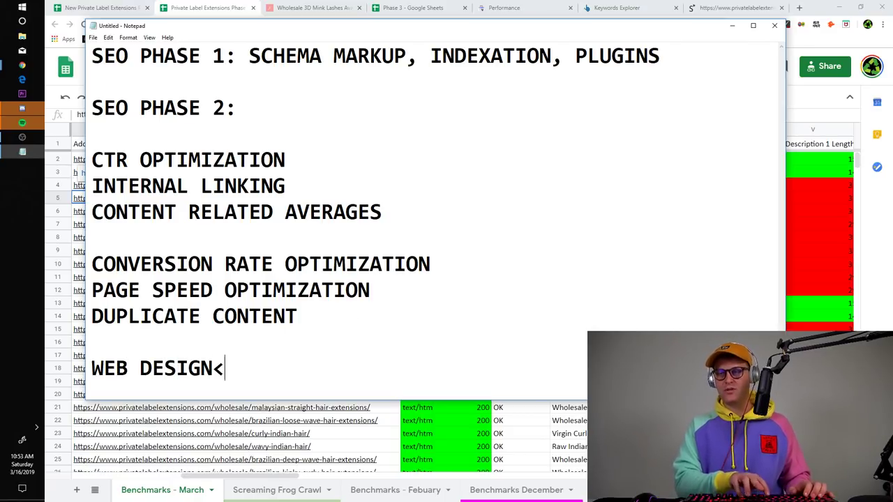
{"action": "key", "text": "BackSpace"}
{"action": "type", "text": ", SEO, CONTENT"}
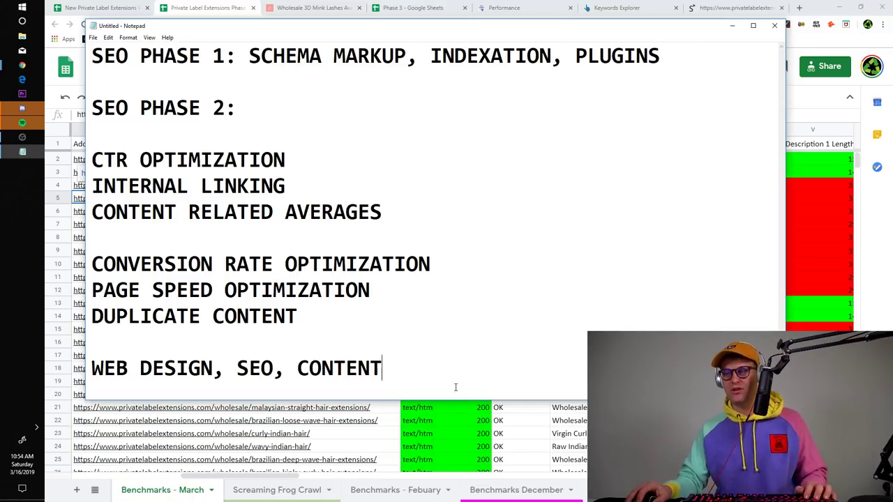
{"action": "left_click_drag", "start_coordinate": [437, 381], "coordinate": [89, 364]}
{"action": "left_click", "coordinate": [290, 376]}
{"action": "left_click", "coordinate": [237, 377]}
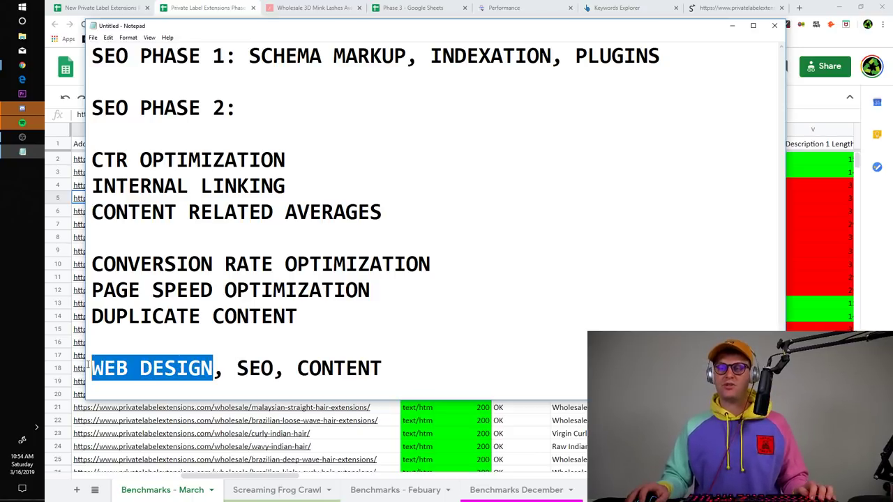
{"action": "left_click", "coordinate": [197, 392]}
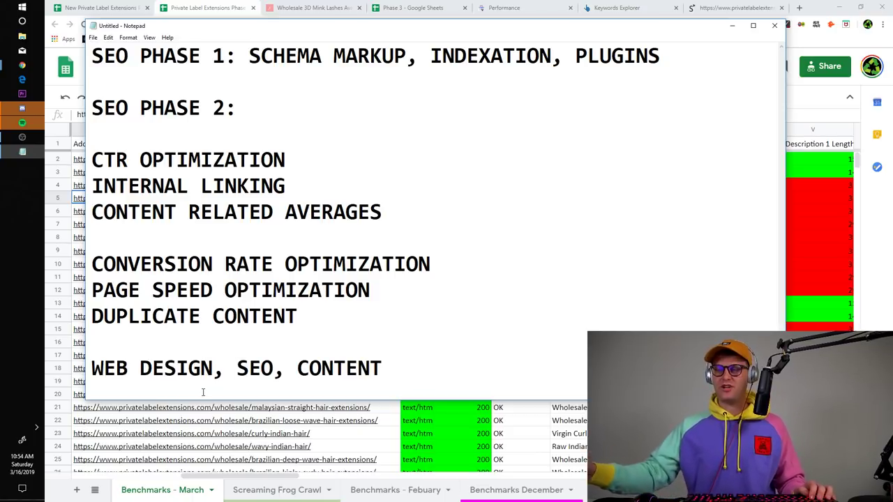
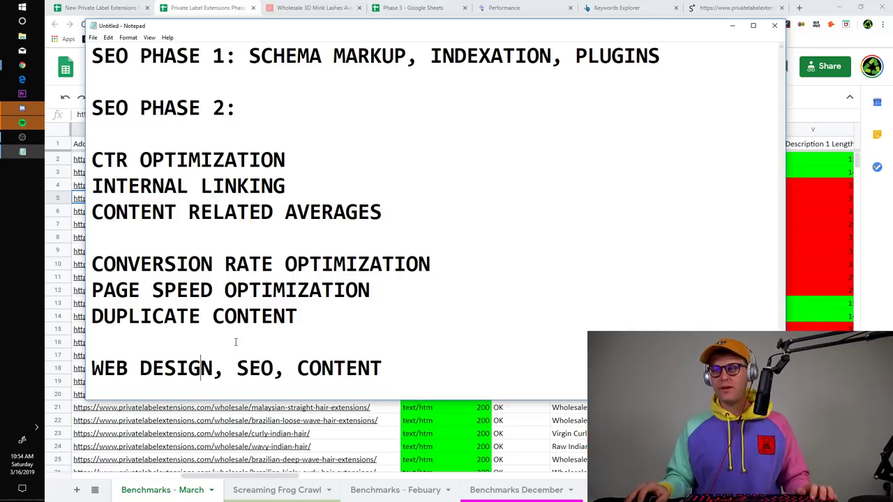
- Delete everything below CONTENT RELATED AVERAGES, from CONVERSION RATE OPTIMIZATION through the WEB DESIGN, SEO, CONTENT line
{"action": "left_click_drag", "start_coordinate": [395, 380], "coordinate": [92, 261]}
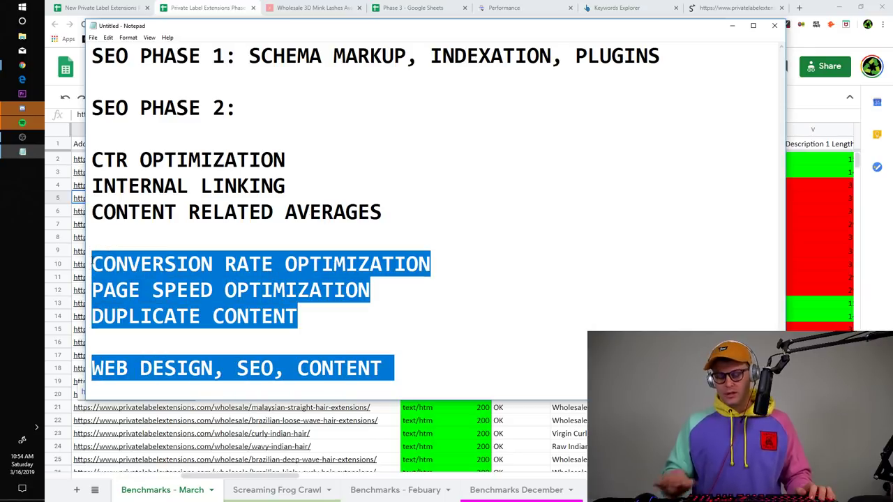
{"action": "key", "text": "BackSpace"}
{"action": "key", "text": "BackSpace"}
- Return to the Benchmarks - March sheet in Google Sheets and review its word and image average columns, then its first columns
{"action": "left_click", "coordinate": [194, 419]}
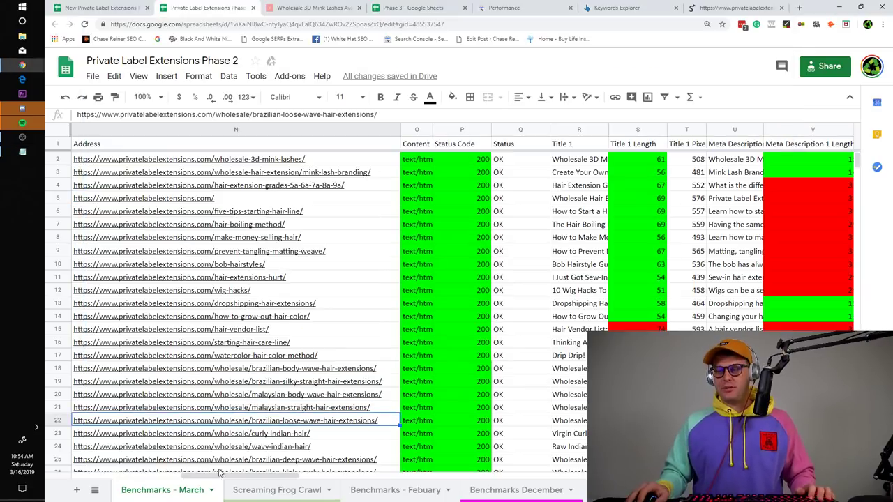
{"action": "left_click_drag", "start_coordinate": [232, 478], "coordinate": [847, 465]}
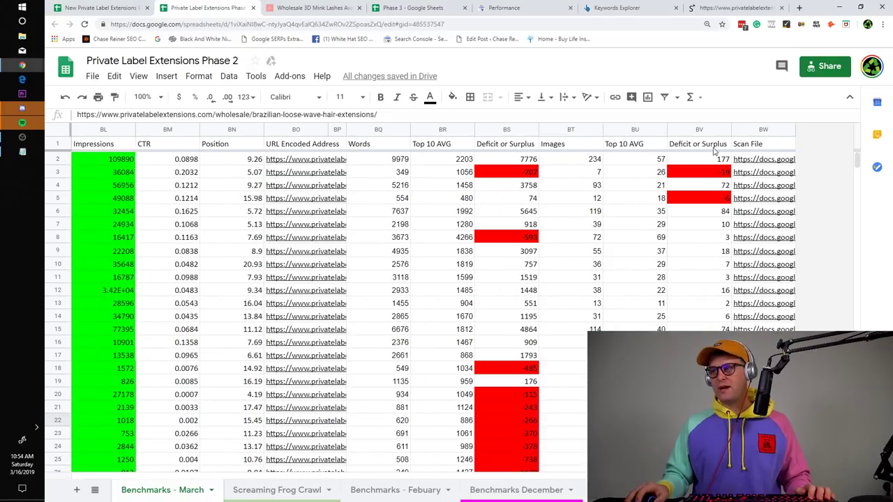
{"action": "left_click_drag", "start_coordinate": [774, 132], "coordinate": [391, 134]}
{"action": "left_click", "coordinate": [508, 251]}
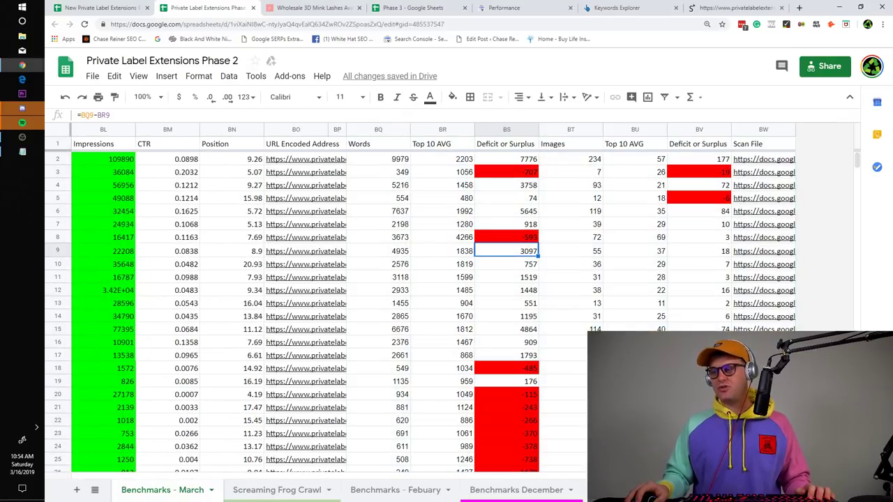
{"action": "left_click_drag", "start_coordinate": [774, 476], "coordinate": [126, 420]}
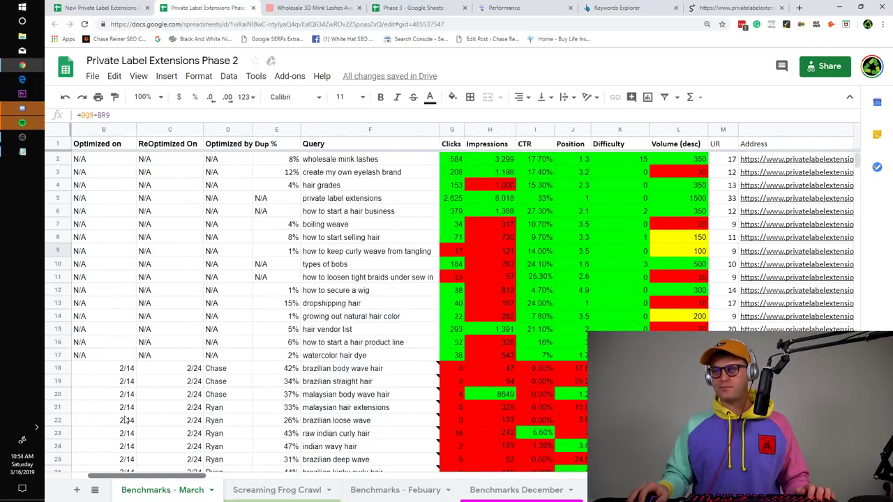
{"action": "scroll", "coordinate": [125, 420], "scroll_direction": "left", "scroll_amount": 2}
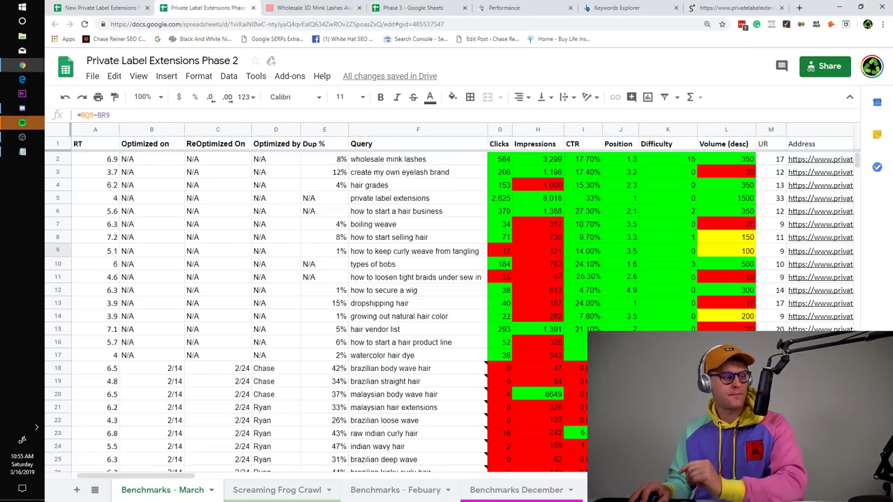
- Bring the Notepad note to the front and minimize its window
{"action": "key", "text": "alt+Tab"}
{"action": "key", "text": "alt+Tab"}
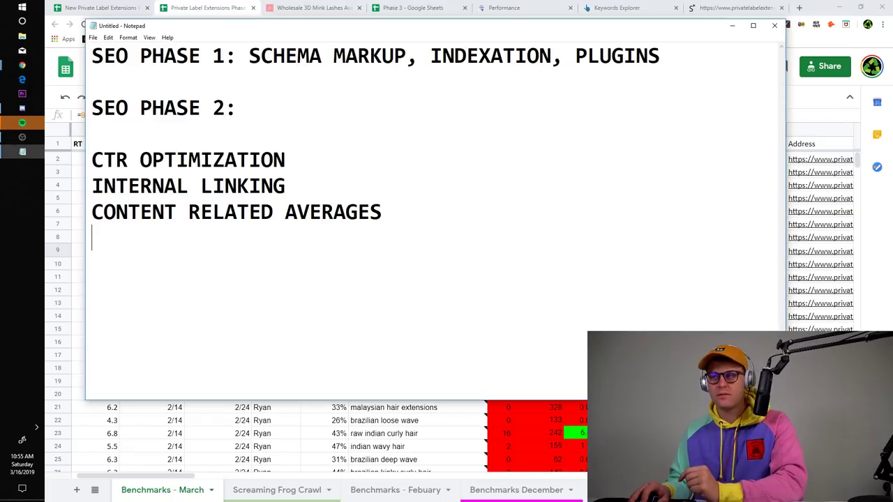
{"action": "left_click", "coordinate": [733, 27]}
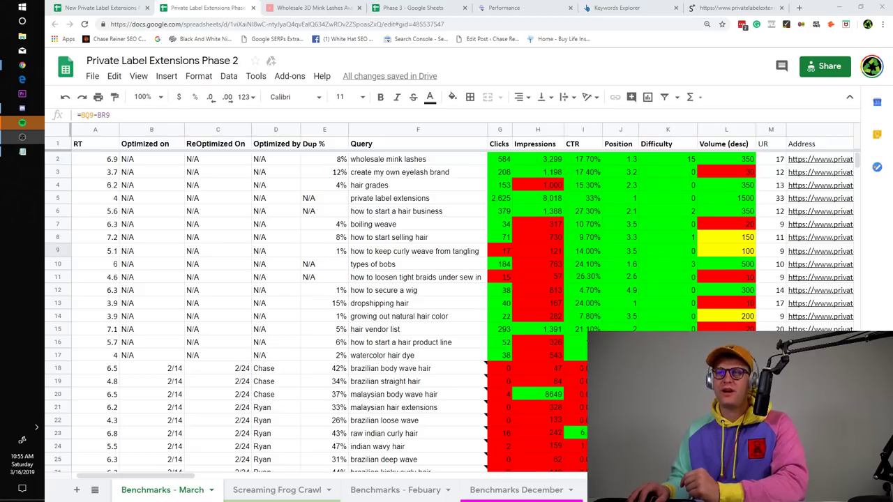
- Switch to Ahrefs and look up the domain chasereiner.com from the dashboard
{"action": "left_click", "coordinate": [623, 9]}
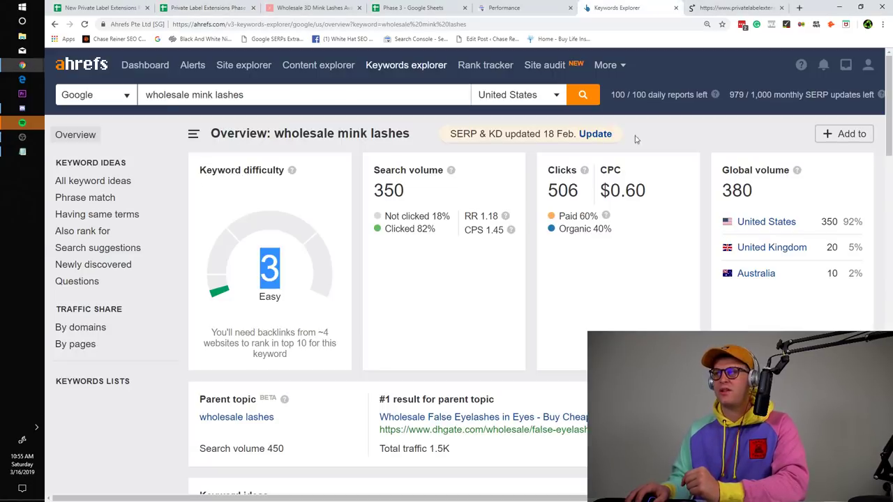
{"action": "left_click", "coordinate": [143, 69]}
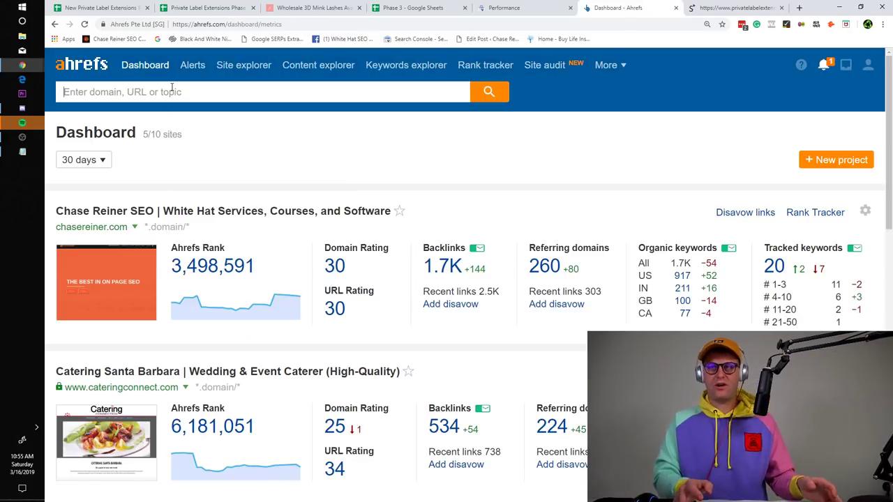
{"action": "left_click", "coordinate": [172, 87]}
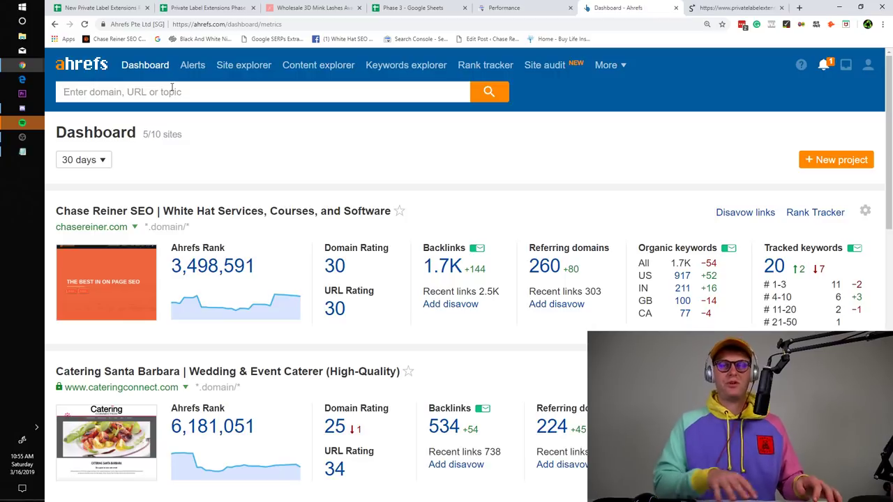
{"action": "type", "text": "chasereiner"}
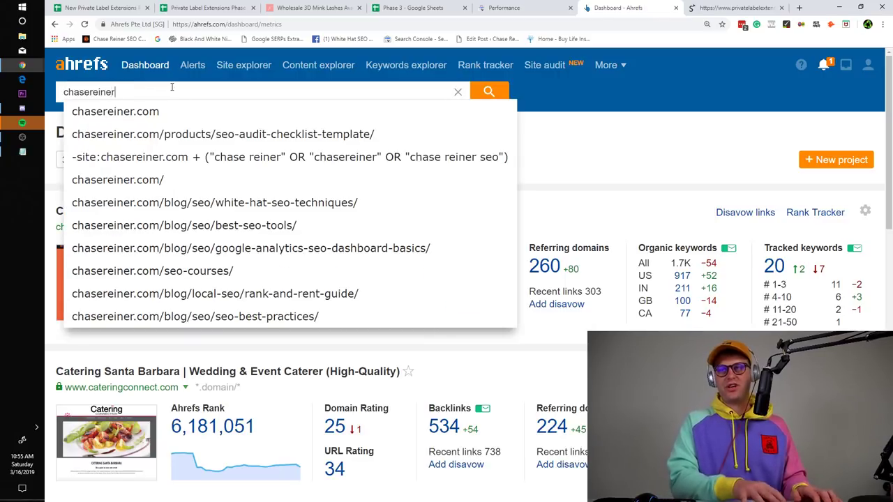
{"action": "key", "text": "Return"}
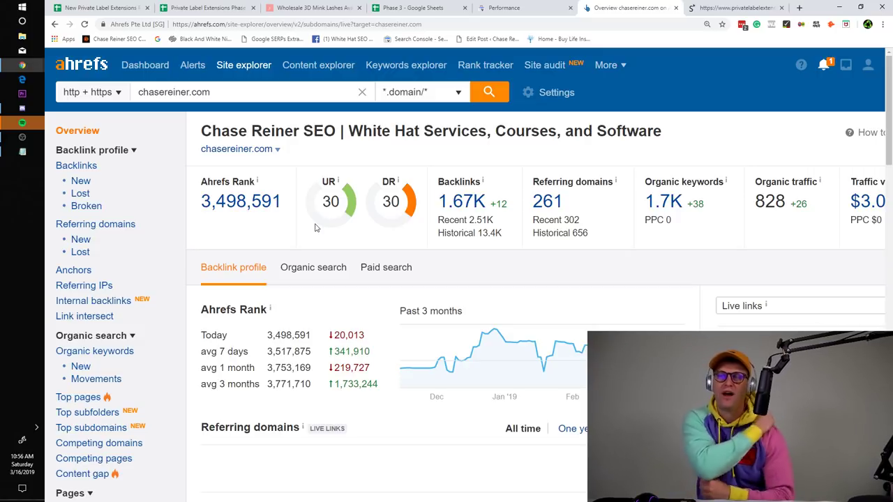
- Visit Keywords Explorer, then reopen the chasereiner.com overview from the dashboard
{"action": "left_click", "coordinate": [250, 89]}
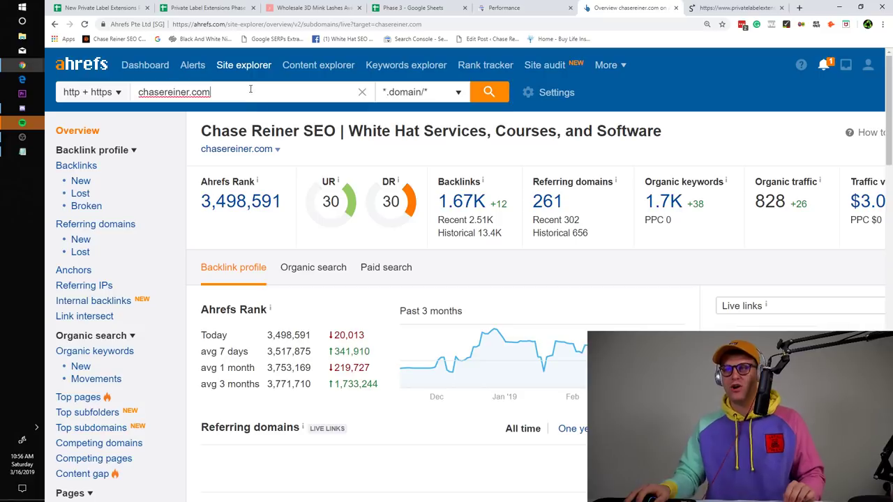
{"action": "left_click", "coordinate": [413, 67]}
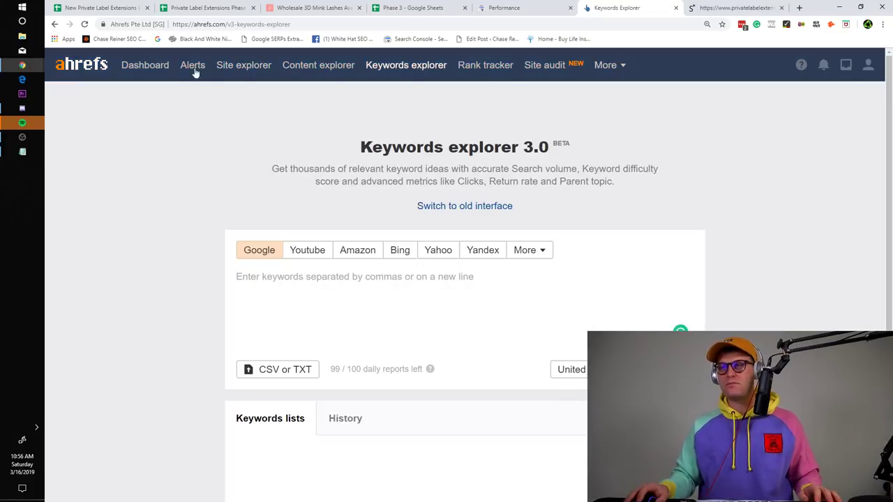
{"action": "left_click", "coordinate": [145, 65]}
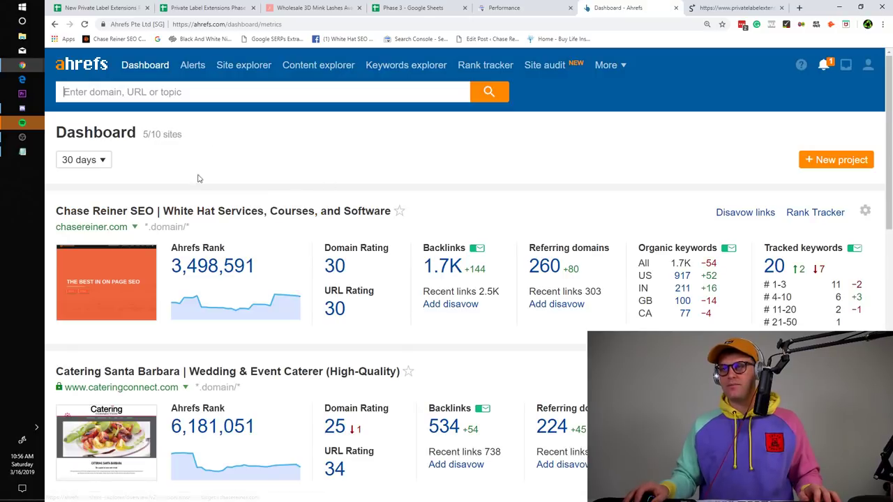
{"action": "left_click", "coordinate": [199, 212]}
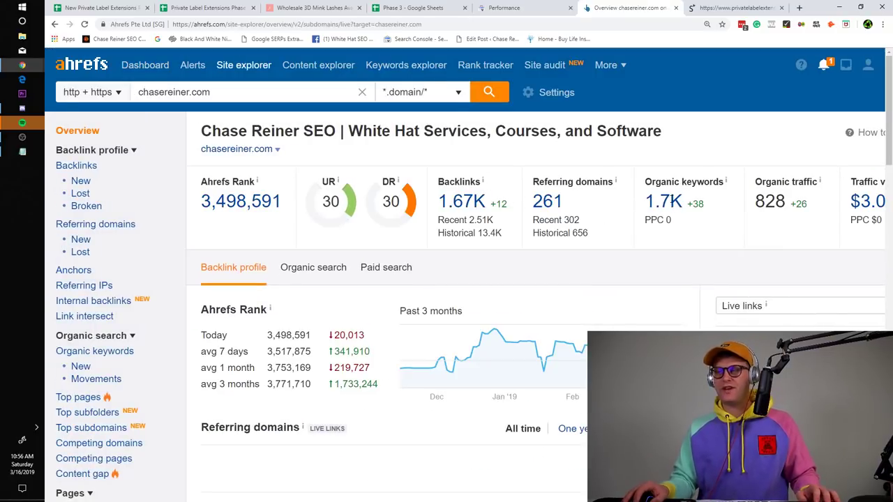
- Open the organic keywords report for chasereiner.com and examine the keyword difficulty of its ranking keywords
{"action": "left_click", "coordinate": [673, 202]}
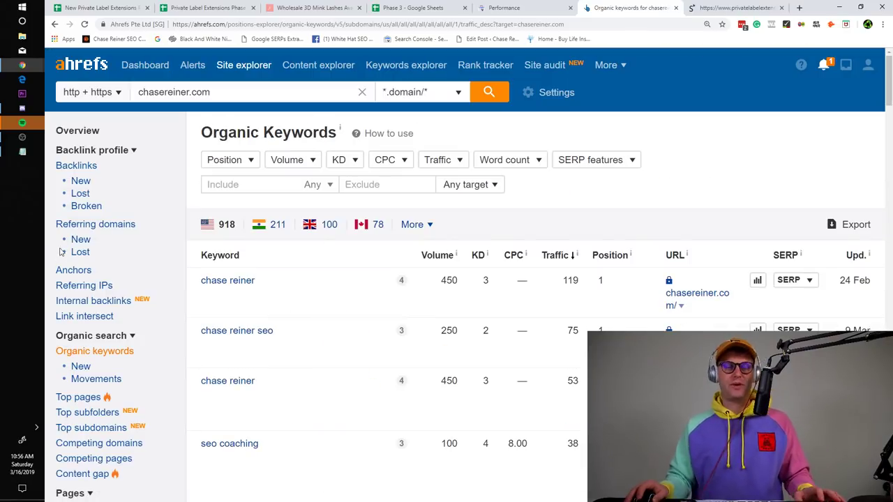
{"action": "scroll", "coordinate": [283, 279], "scroll_direction": "down", "scroll_amount": 4}
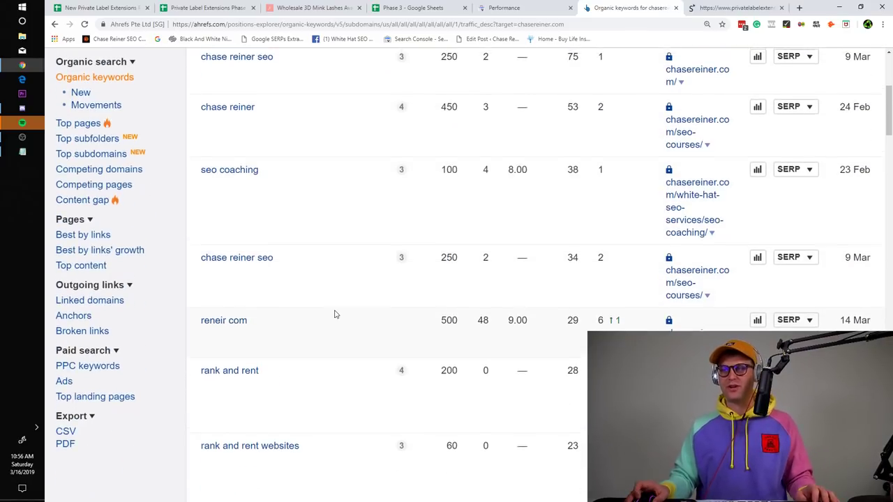
{"action": "scroll", "coordinate": [349, 320], "scroll_direction": "up", "scroll_amount": 1}
{"action": "scroll", "coordinate": [361, 326], "scroll_direction": "up", "scroll_amount": 1}
{"action": "scroll", "coordinate": [367, 326], "scroll_direction": "down", "scroll_amount": 2}
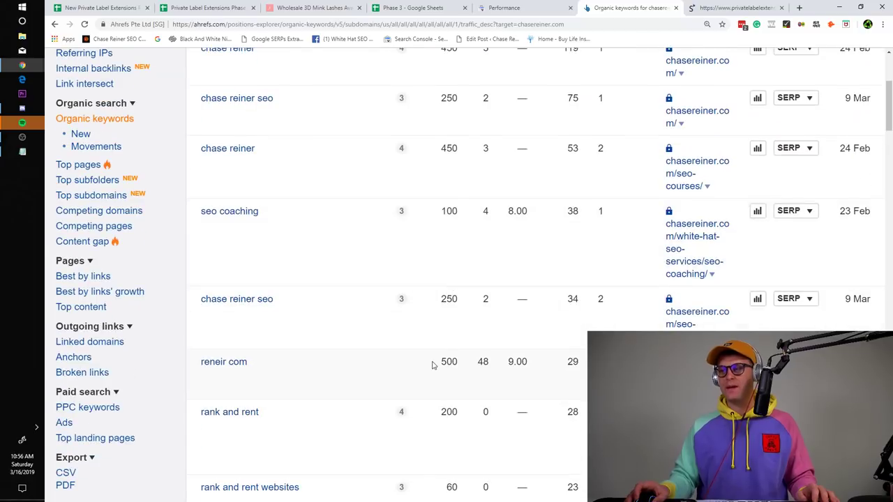
{"action": "scroll", "coordinate": [440, 363], "scroll_direction": "up", "scroll_amount": 3}
{"action": "scroll", "coordinate": [460, 237], "scroll_direction": "down", "scroll_amount": 3}
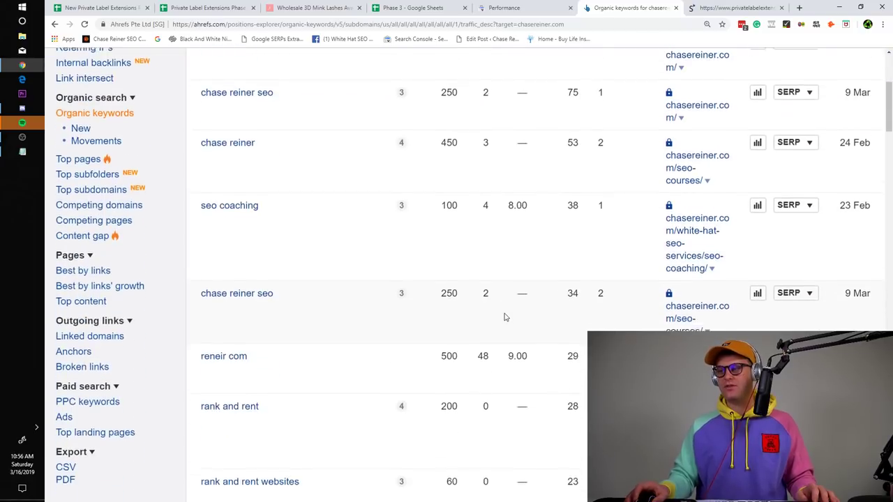
{"action": "scroll", "coordinate": [499, 300], "scroll_direction": "down", "scroll_amount": 1}
{"action": "scroll", "coordinate": [492, 307], "scroll_direction": "down", "scroll_amount": 5}
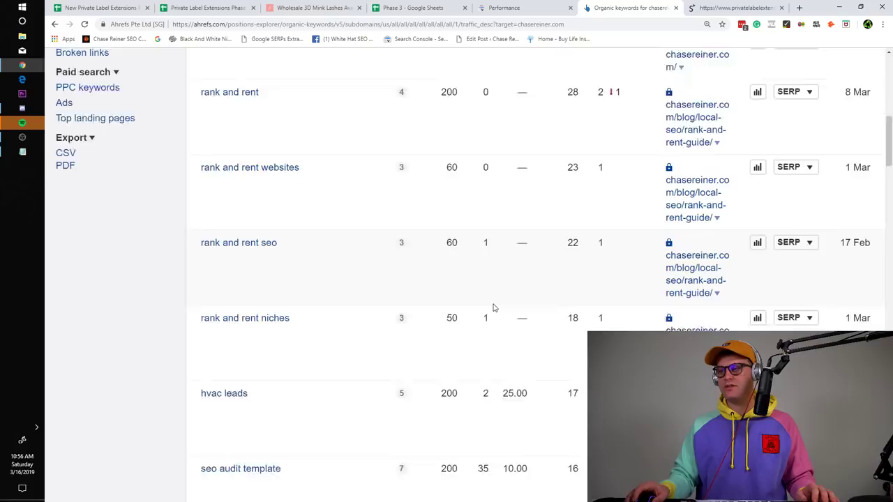
{"action": "scroll", "coordinate": [491, 315], "scroll_direction": "down", "scroll_amount": 6}
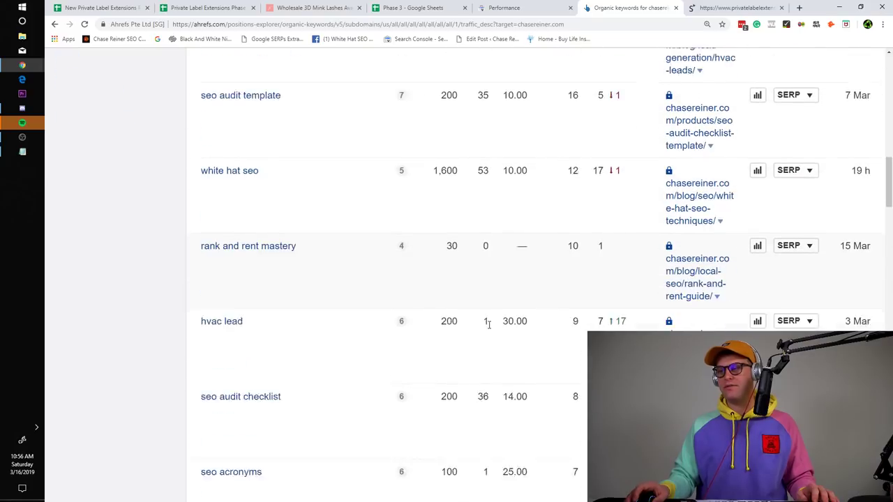
- Highlight the keyword difficulty and position of "seo audit checklist", then return to the start of the organic keywords report
{"action": "left_click_drag", "start_coordinate": [482, 204], "coordinate": [490, 209]}
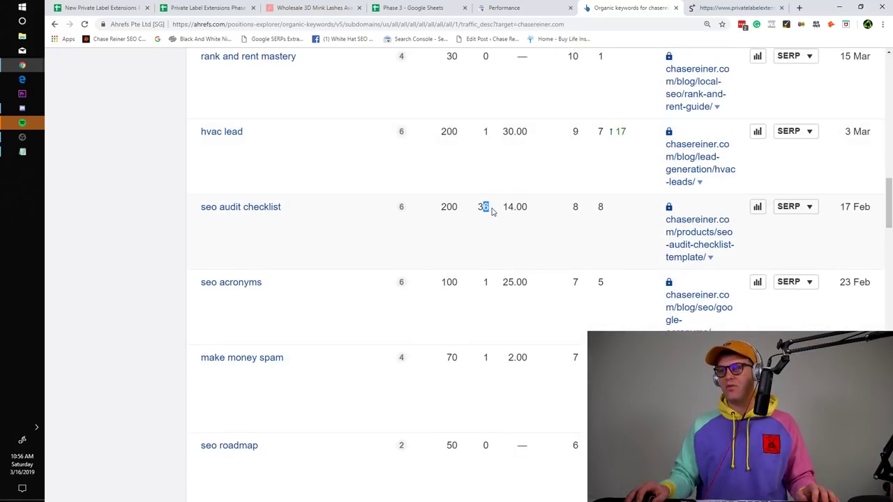
{"action": "left_click", "coordinate": [496, 215]}
{"action": "double_click", "coordinate": [496, 215]}
{"action": "left_click", "coordinate": [521, 247]}
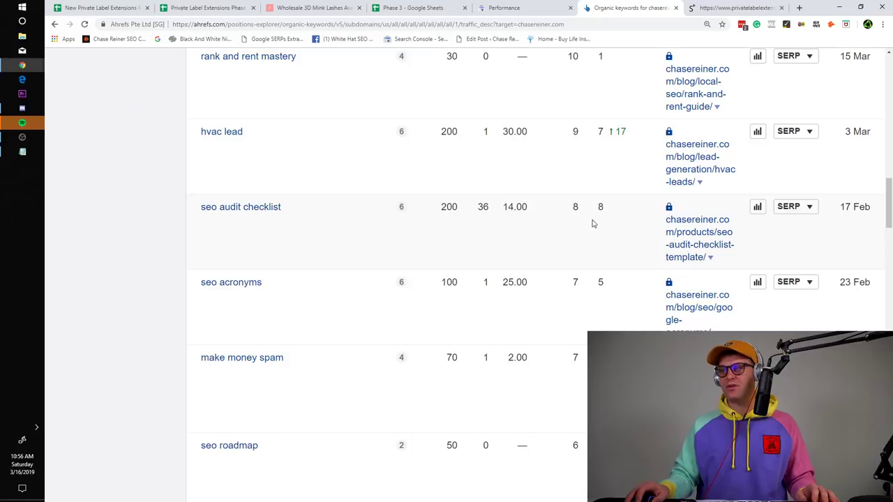
{"action": "double_click", "coordinate": [600, 218]}
{"action": "left_click", "coordinate": [601, 222]}
{"action": "double_click", "coordinate": [483, 229]}
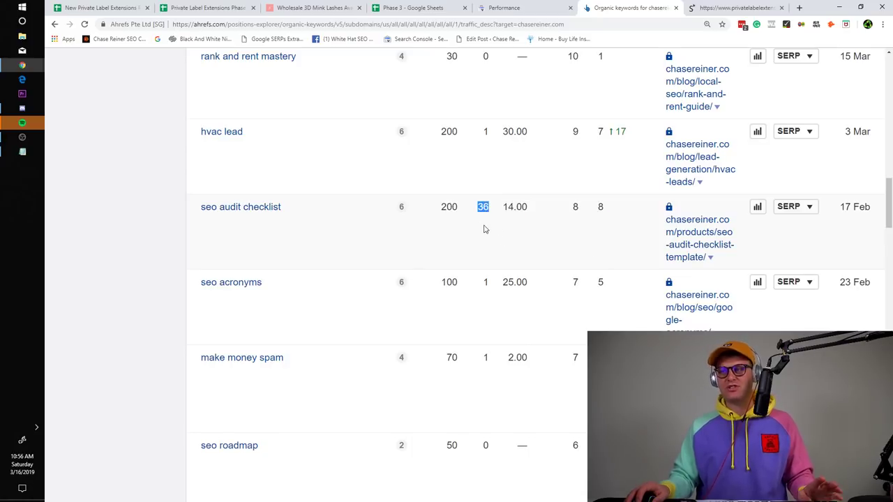
{"action": "left_click", "coordinate": [491, 238]}
{"action": "scroll", "coordinate": [502, 240], "scroll_direction": "up", "scroll_amount": 3}
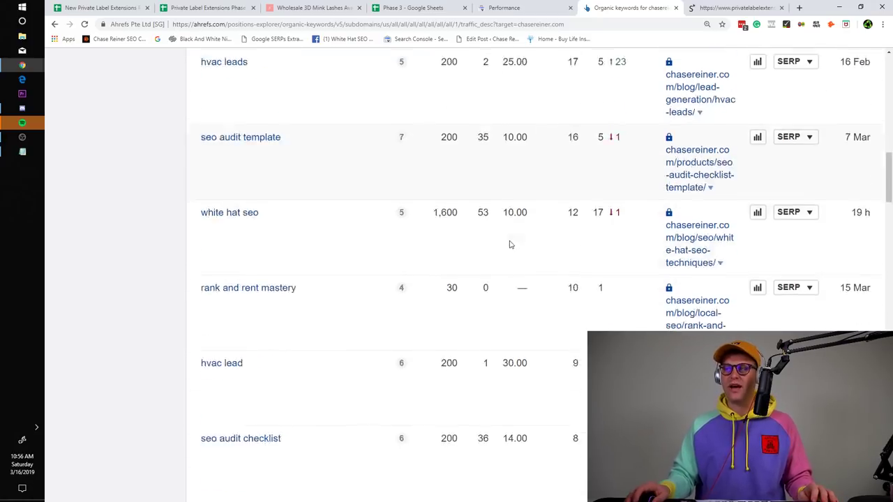
{"action": "scroll", "coordinate": [508, 243], "scroll_direction": "down", "scroll_amount": 9}
{"action": "scroll", "coordinate": [510, 246], "scroll_direction": "up", "scroll_amount": 15}
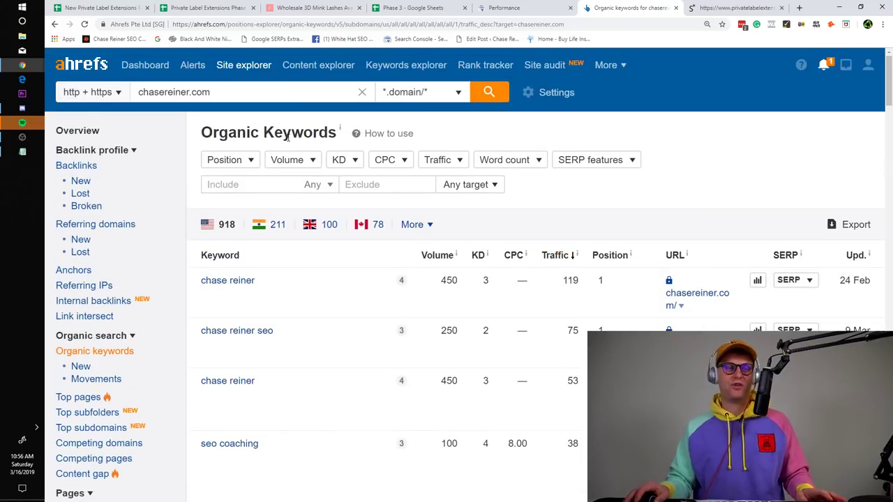
- Examine the volume, keyword difficulty and position of the rank and rent keywords in the chasereiner.com organic keywords report
{"action": "scroll", "coordinate": [488, 223], "scroll_direction": "down", "scroll_amount": 3}
{"action": "scroll", "coordinate": [496, 230], "scroll_direction": "down", "scroll_amount": 5}
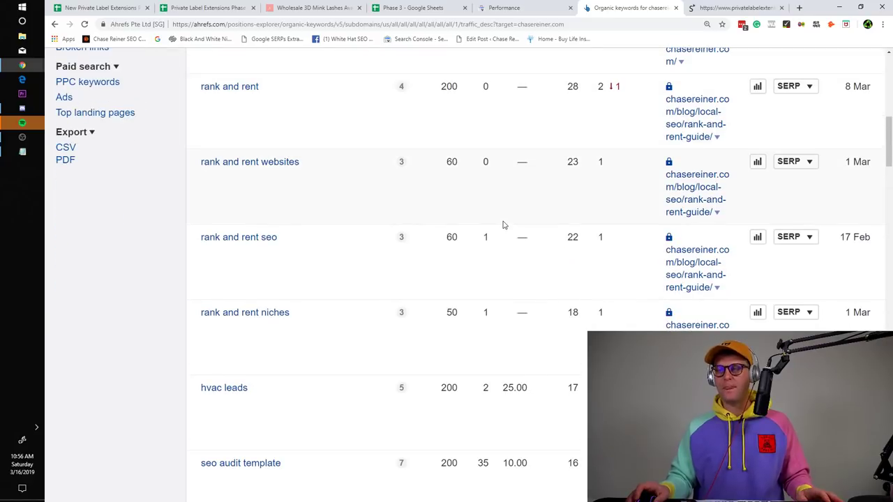
{"action": "scroll", "coordinate": [584, 150], "scroll_direction": "up", "scroll_amount": 3}
{"action": "scroll", "coordinate": [628, 237], "scroll_direction": "up", "scroll_amount": 5}
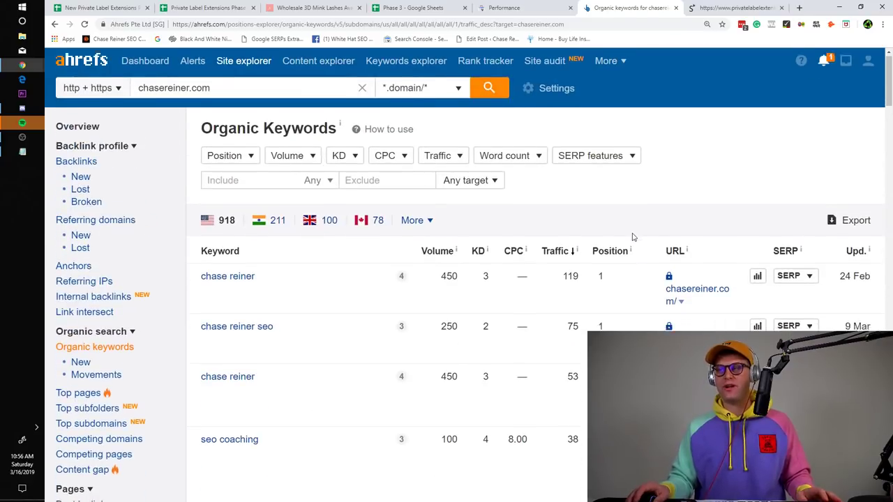
{"action": "scroll", "coordinate": [631, 233], "scroll_direction": "down", "scroll_amount": 5}
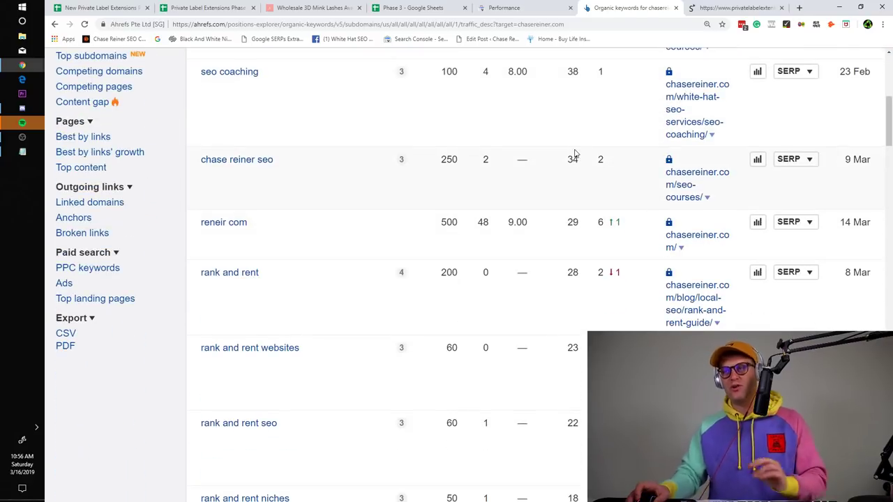
{"action": "scroll", "coordinate": [423, 199], "scroll_direction": "down", "scroll_amount": 1}
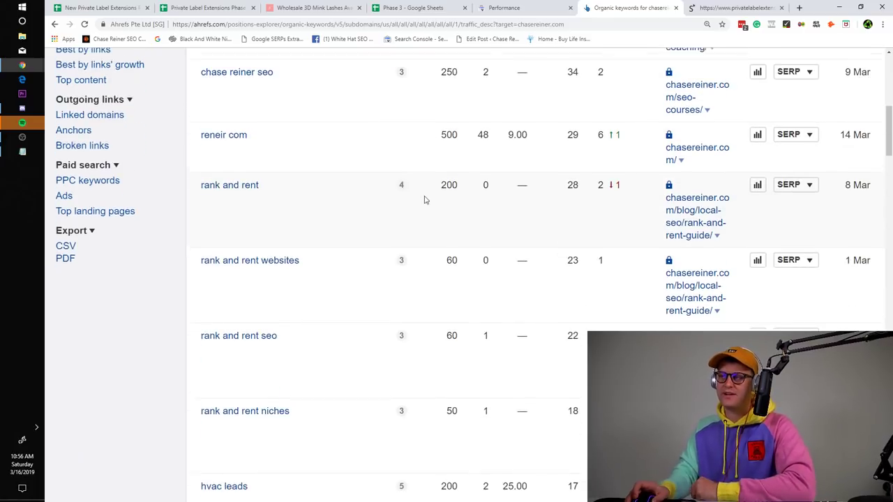
{"action": "scroll", "coordinate": [419, 202], "scroll_direction": "up", "scroll_amount": 3}
- Switch to the Google Search Console performance report and review the clicks, impressions, CTR and position of the page's queries
{"action": "left_click", "coordinate": [202, 7]}
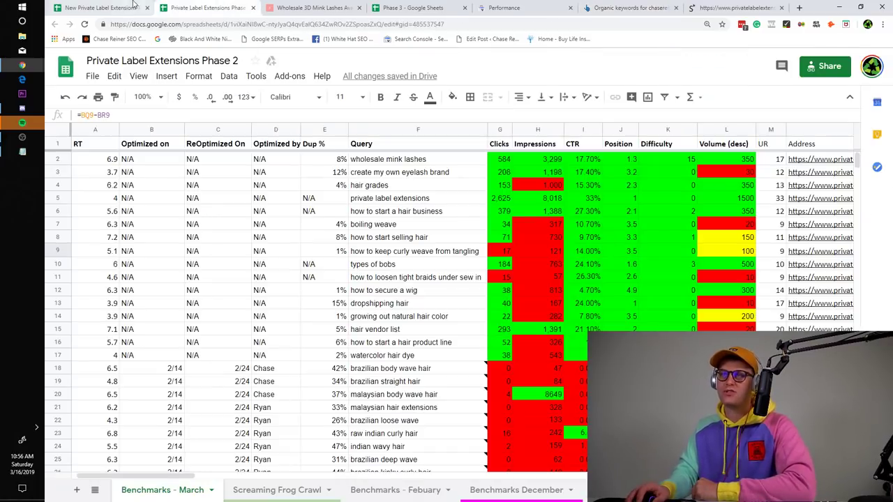
{"action": "left_click", "coordinate": [504, 8]}
{"action": "left_click", "coordinate": [241, 243]}
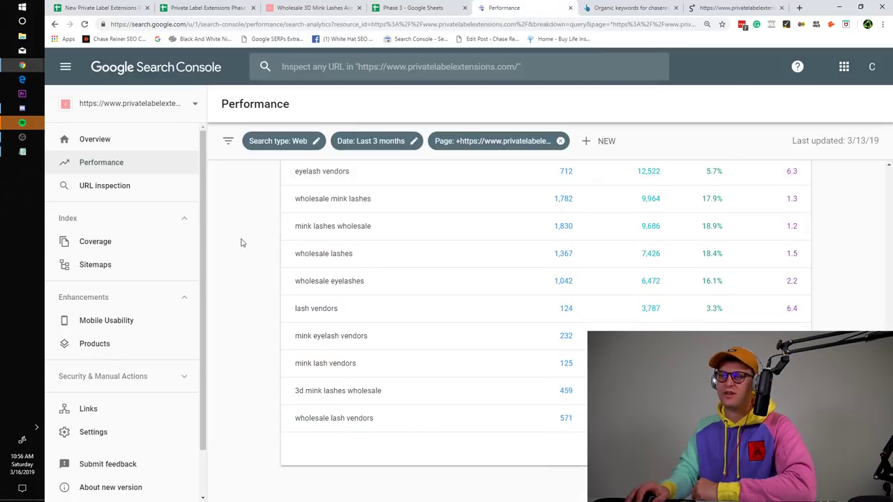
{"action": "scroll", "coordinate": [610, 204], "scroll_direction": "up", "scroll_amount": 2}
{"action": "scroll", "coordinate": [640, 303], "scroll_direction": "down", "scroll_amount": 1}
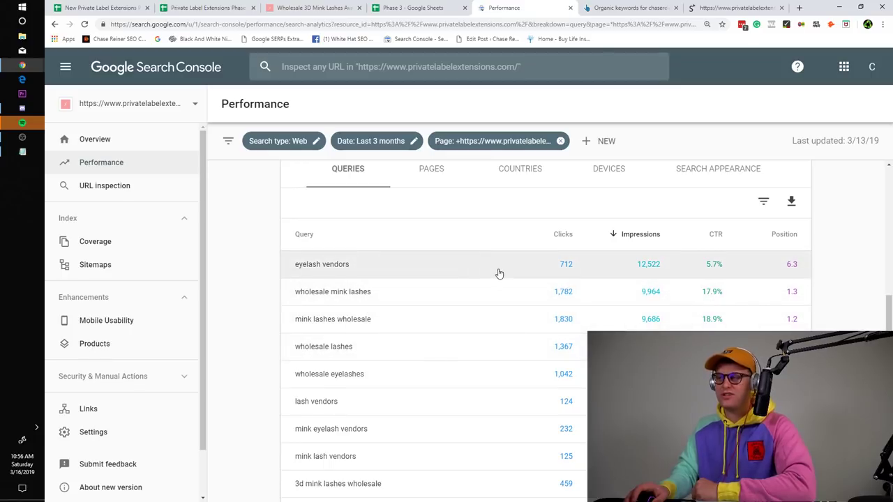
{"action": "scroll", "coordinate": [516, 286], "scroll_direction": "down", "scroll_amount": 2}
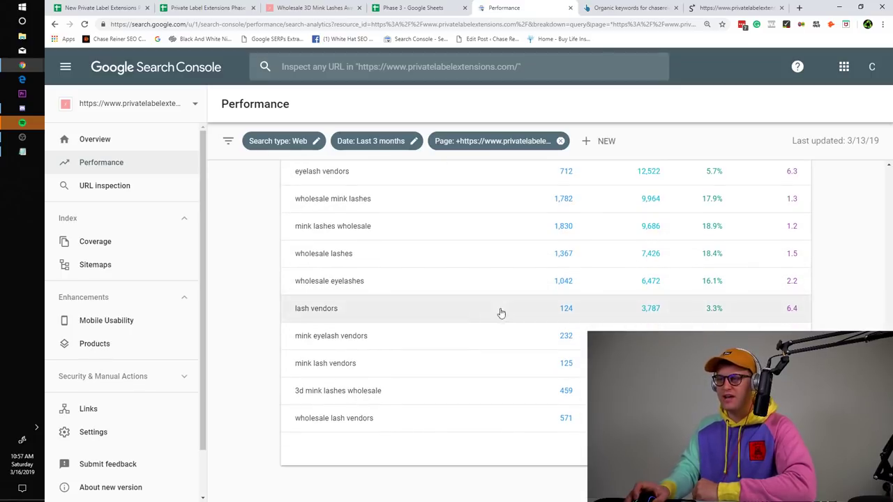
{"action": "scroll", "coordinate": [473, 327], "scroll_direction": "up", "scroll_amount": 3}
{"action": "scroll", "coordinate": [402, 196], "scroll_direction": "down", "scroll_amount": 3}
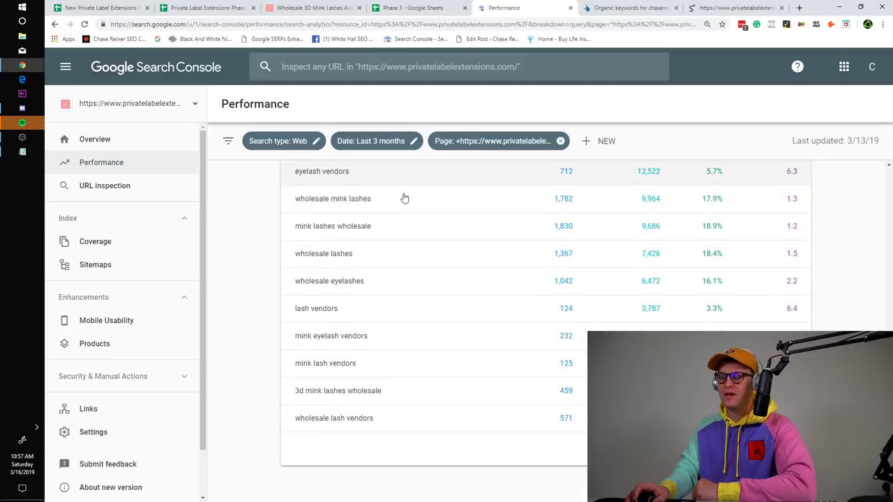
{"action": "scroll", "coordinate": [422, 242], "scroll_direction": "up", "scroll_amount": 1}
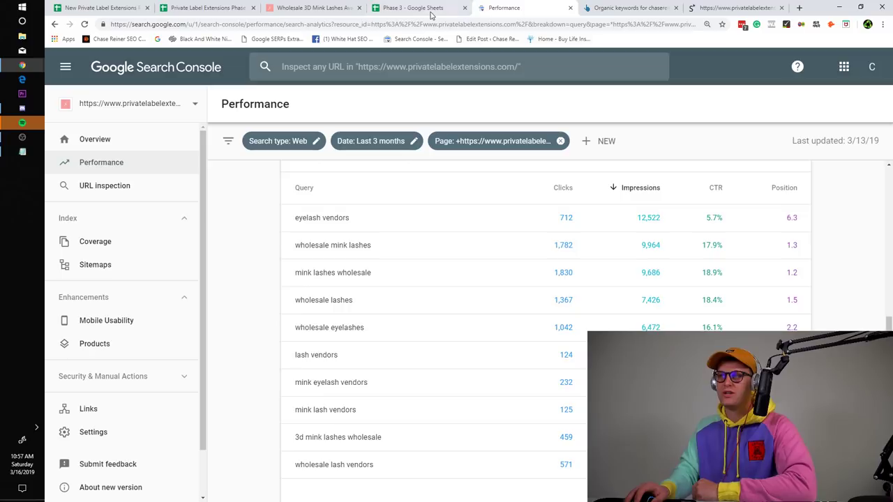
- Search Google for "white hat seo" in a new browser tab and look through the results page
{"action": "left_click", "coordinate": [419, 8]}
{"action": "left_click", "coordinate": [627, 8]}
{"action": "left_click", "coordinate": [736, 7]}
{"action": "left_click", "coordinate": [799, 8]}
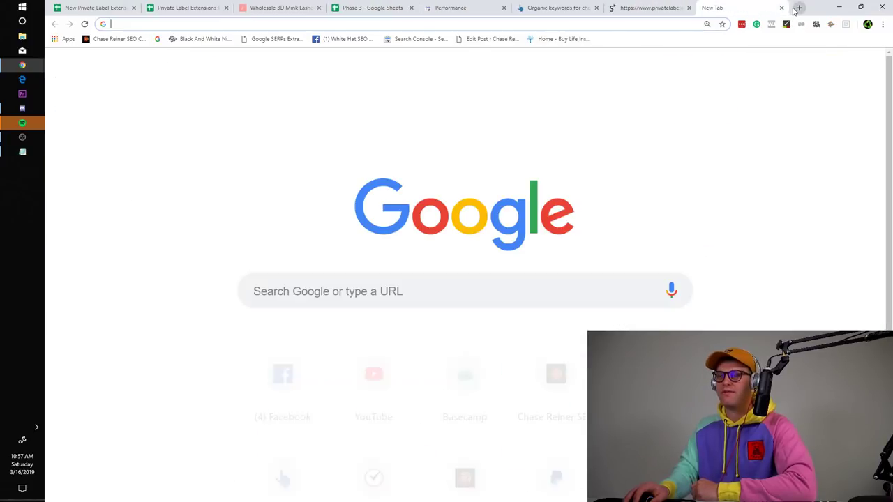
{"action": "type", "text": "ite hat seo"}
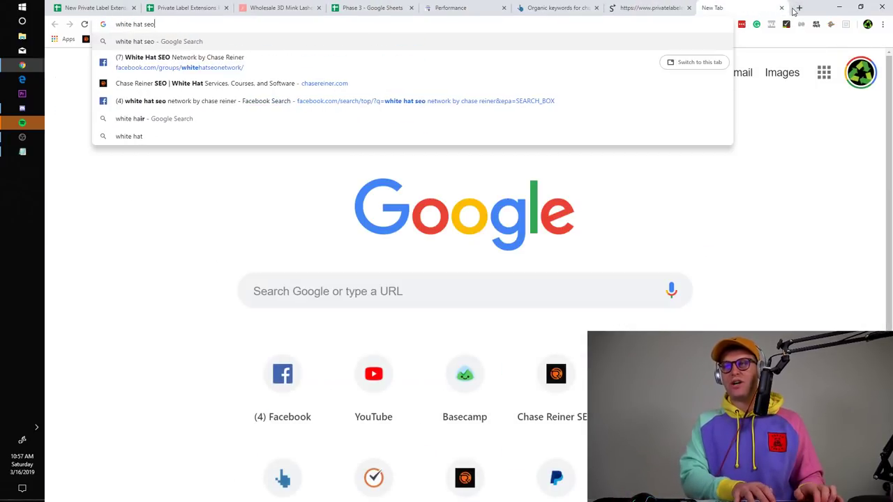
{"action": "key", "text": "Return"}
{"action": "scroll", "coordinate": [601, 250], "scroll_direction": "down", "scroll_amount": 14}
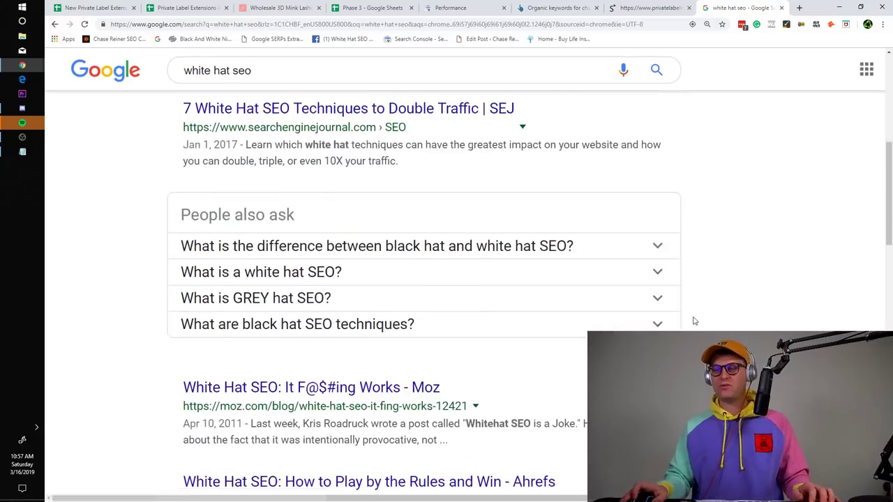
{"action": "scroll", "coordinate": [460, 272], "scroll_direction": "up", "scroll_amount": 10}
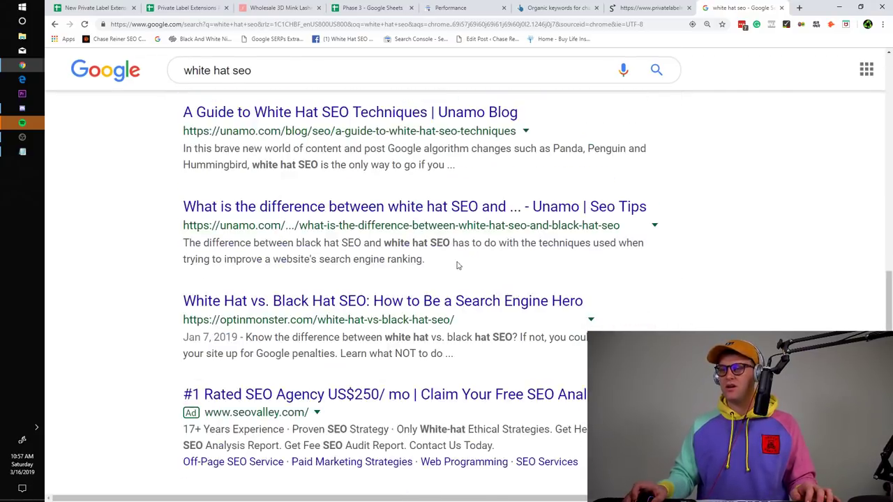
- Find the site owner's name within the "white hat seo" results and look for their listing
{"action": "key", "text": "ctrl+f"}
{"action": "type", "text": "chase"}
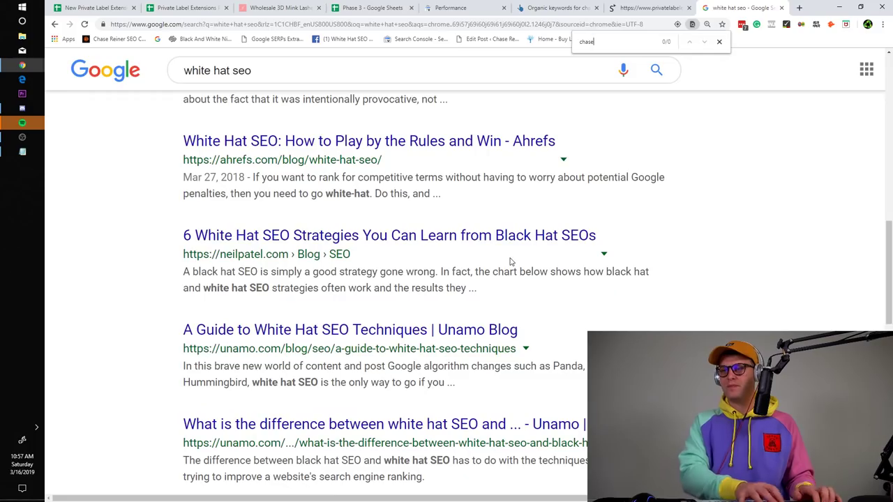
{"action": "scroll", "coordinate": [571, 406], "scroll_direction": "down", "scroll_amount": 10}
{"action": "scroll", "coordinate": [570, 406], "scroll_direction": "up", "scroll_amount": 7}
{"action": "scroll", "coordinate": [556, 413], "scroll_direction": "down", "scroll_amount": 3}
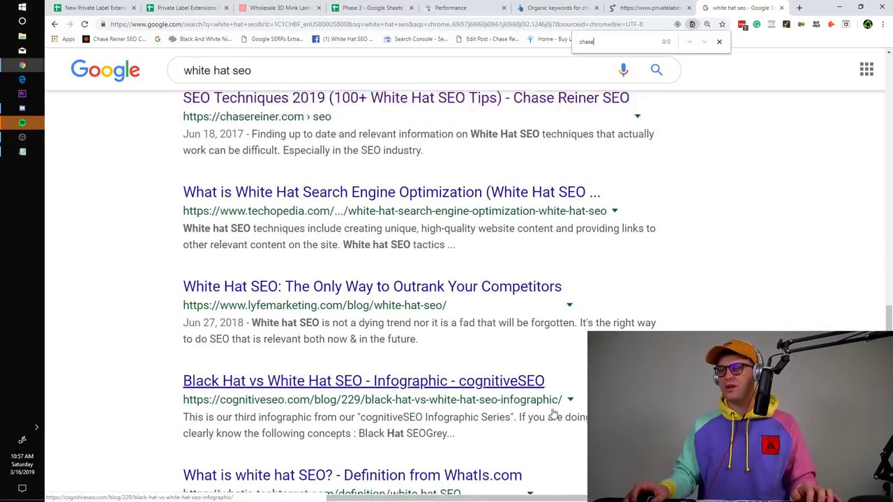
{"action": "scroll", "coordinate": [555, 413], "scroll_direction": "up", "scroll_amount": 11}
{"action": "scroll", "coordinate": [552, 401], "scroll_direction": "down", "scroll_amount": 8}
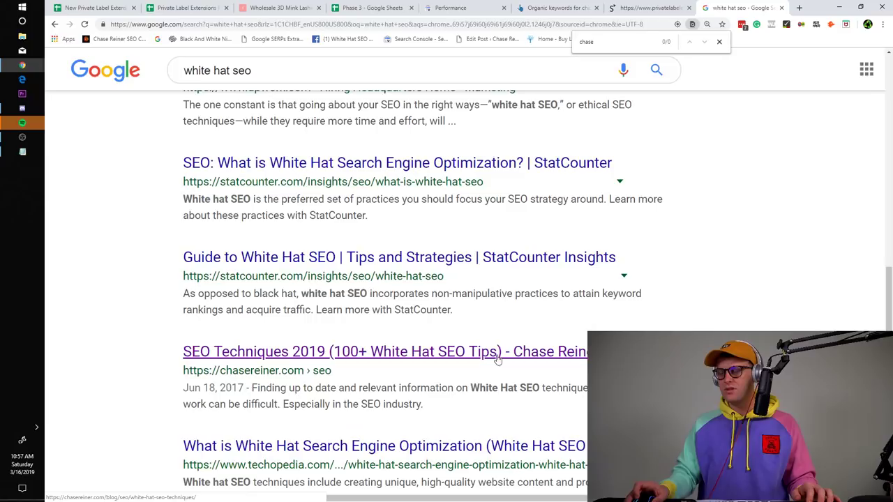
- Search Google for "white hat seo techniques 2019"
{"action": "scroll", "coordinate": [415, 358], "scroll_direction": "up", "scroll_amount": 10}
{"action": "left_click_drag", "start_coordinate": [278, 74], "coordinate": [175, 72]}
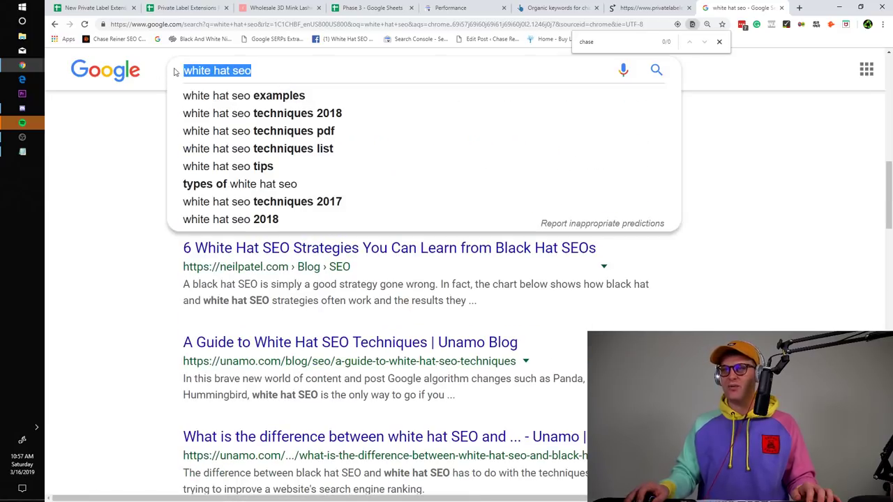
{"action": "type", "text": "white hat se"}
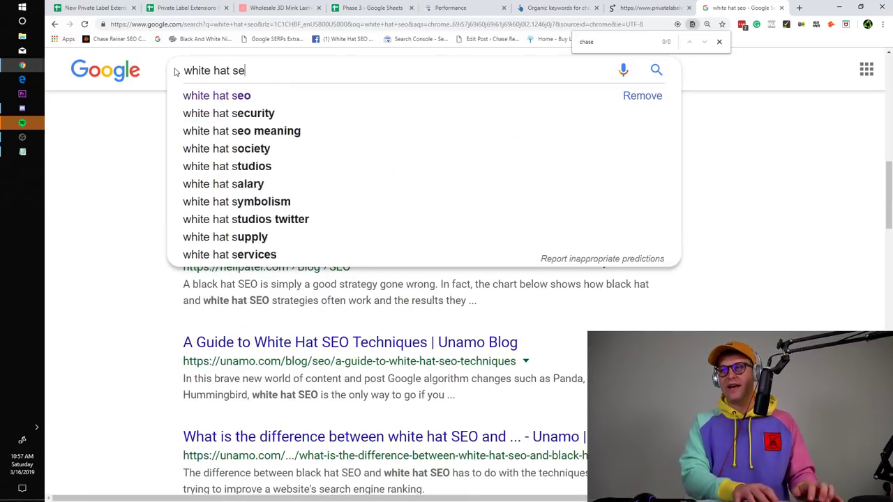
{"action": "type", "text": "o techniques 2019"}
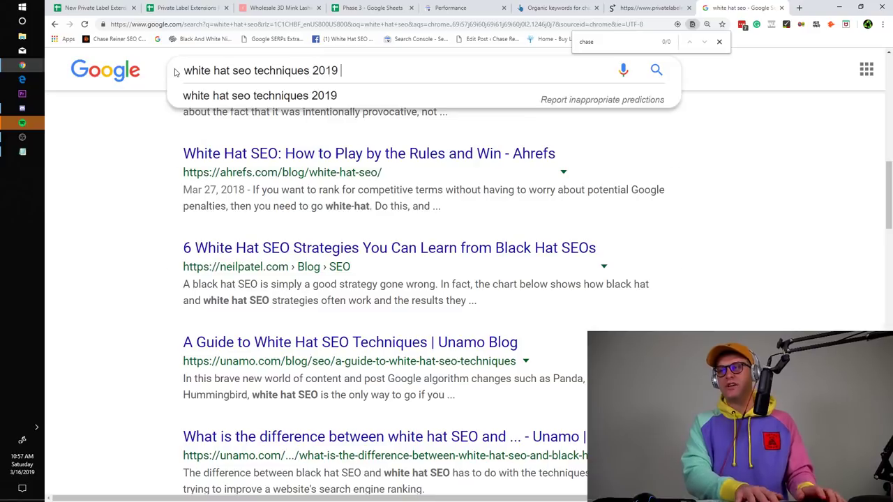
{"action": "key", "text": "Return"}
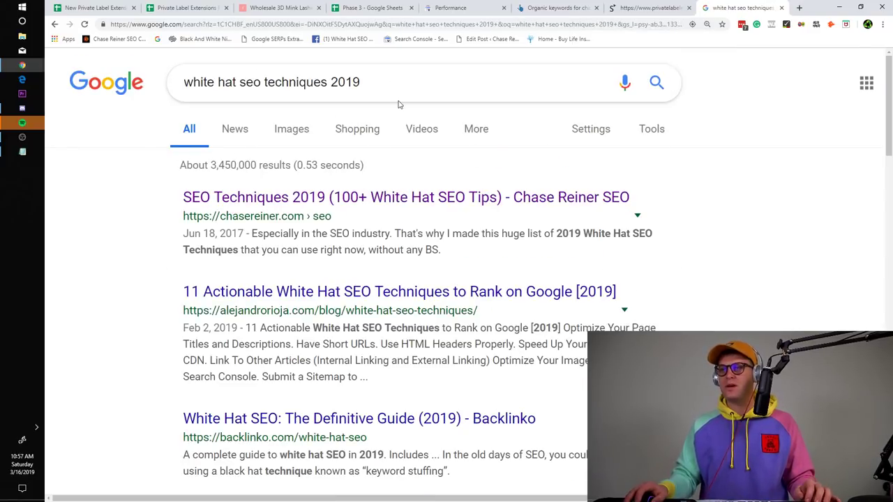
{"action": "left_click_drag", "start_coordinate": [387, 80], "coordinate": [182, 81]}
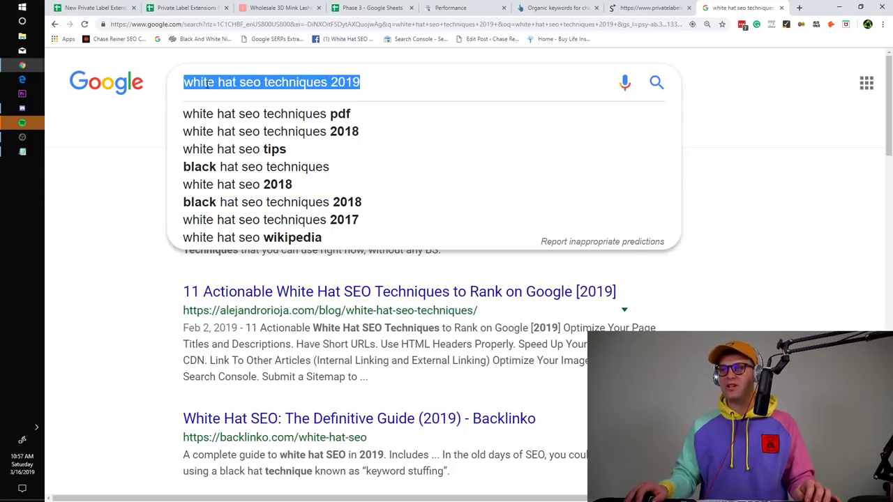
{"action": "left_click", "coordinate": [156, 146]}
{"action": "left_click_drag", "start_coordinate": [385, 82], "coordinate": [193, 84]}
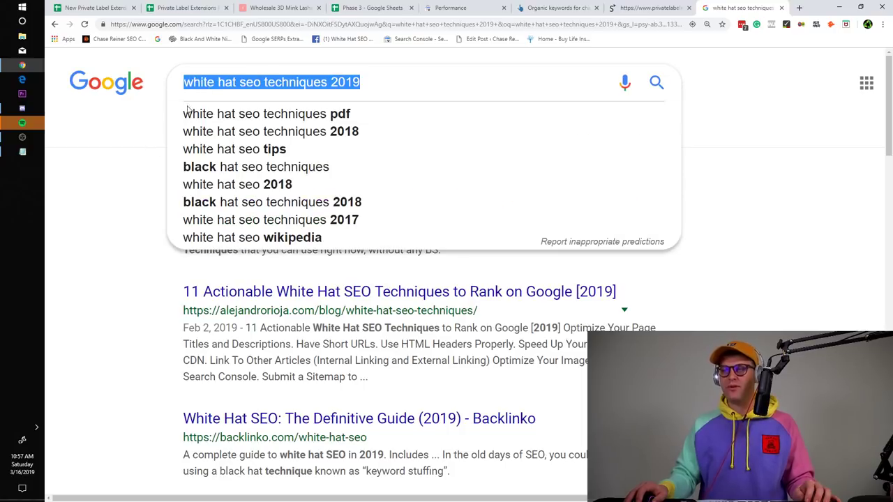
{"action": "left_click", "coordinate": [96, 224]}
{"action": "left_click_drag", "start_coordinate": [385, 80], "coordinate": [203, 103]}
{"action": "double_click", "coordinate": [329, 83]}
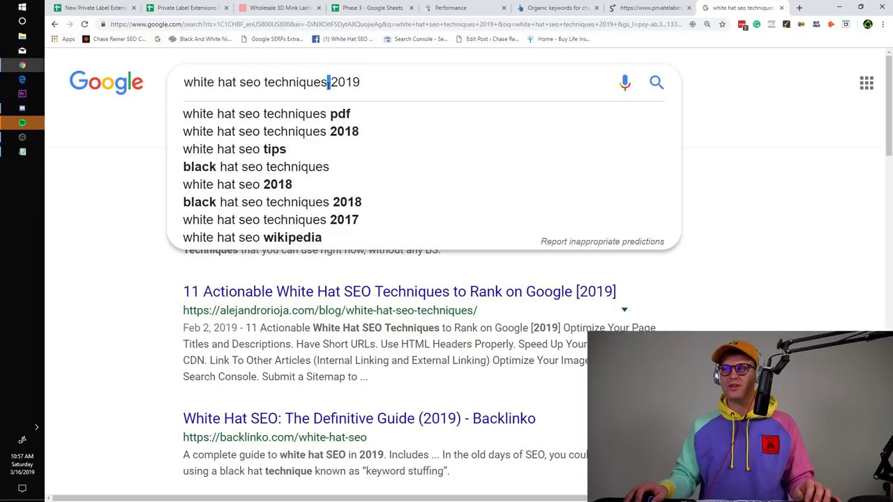
{"action": "triple_click", "coordinate": [329, 83]}
- Shorten the search query to "white hat seo" and run it again
{"action": "left_click_drag", "start_coordinate": [389, 90], "coordinate": [264, 82]}
{"action": "left_click", "coordinate": [347, 81]}
{"action": "key", "text": "BackSpace"}
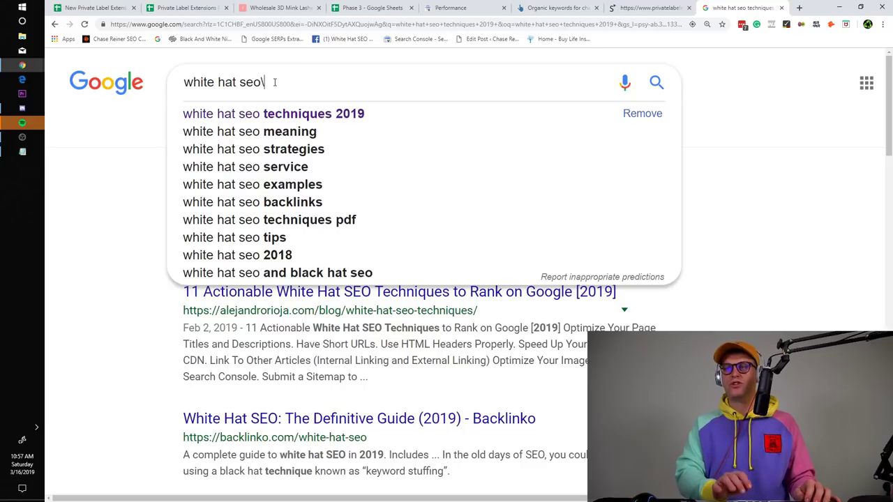
{"action": "key", "text": "BackSpace"}
{"action": "key", "text": "Return"}
- Replace the query with "seo techniques 2019" and run the search
{"action": "left_click_drag", "start_coordinate": [274, 82], "coordinate": [23, 93]}
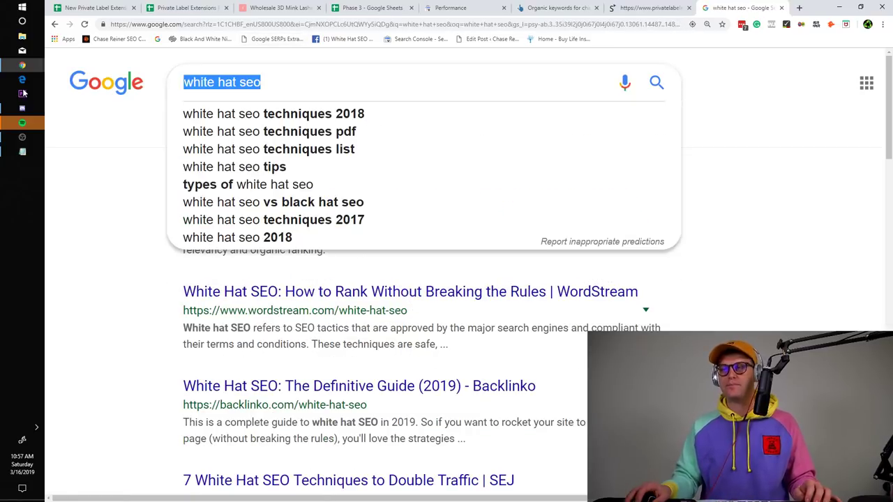
{"action": "type", "text": "seo technoi"}
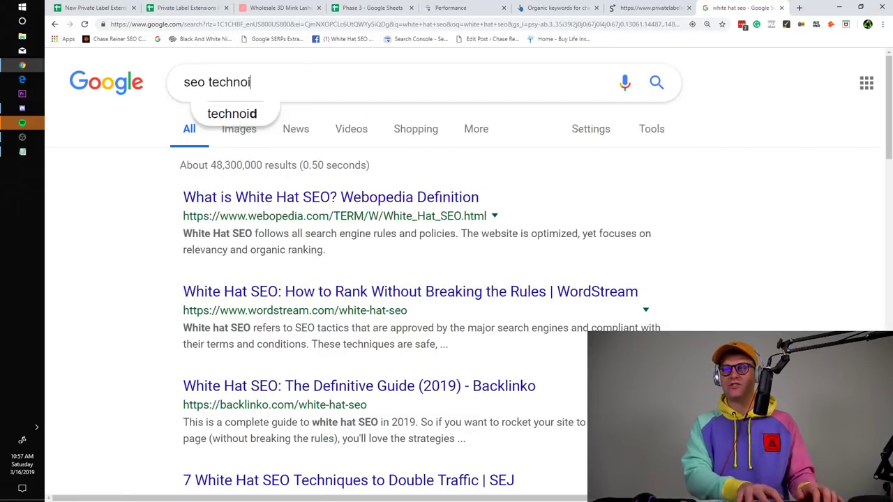
{"action": "key", "text": "BackSpace"}
{"action": "key", "text": "BackSpace"}
{"action": "type", "text": "iqued 20"}
{"action": "key", "text": "BackSpace"}
{"action": "key", "text": "BackSpace"}
{"action": "key", "text": "BackSpace"}
{"action": "key", "text": "BackSpace"}
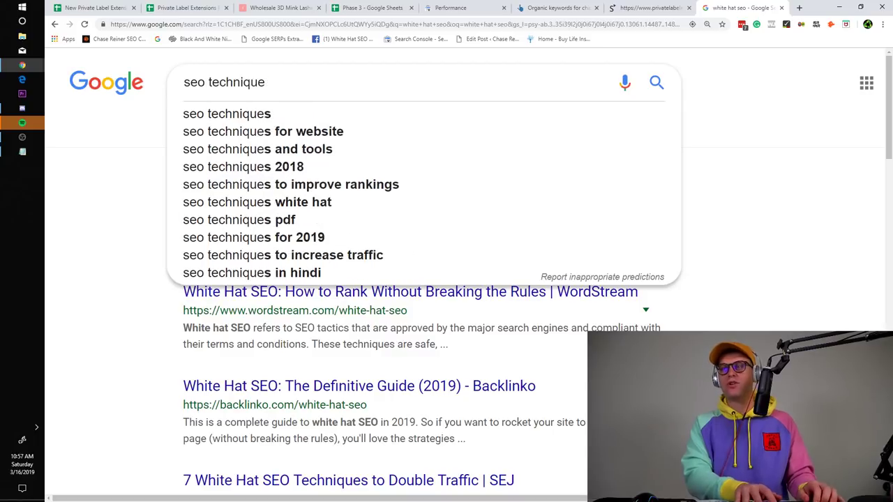
{"action": "type", "text": "s 2019"}
{"action": "key", "text": "Return"}
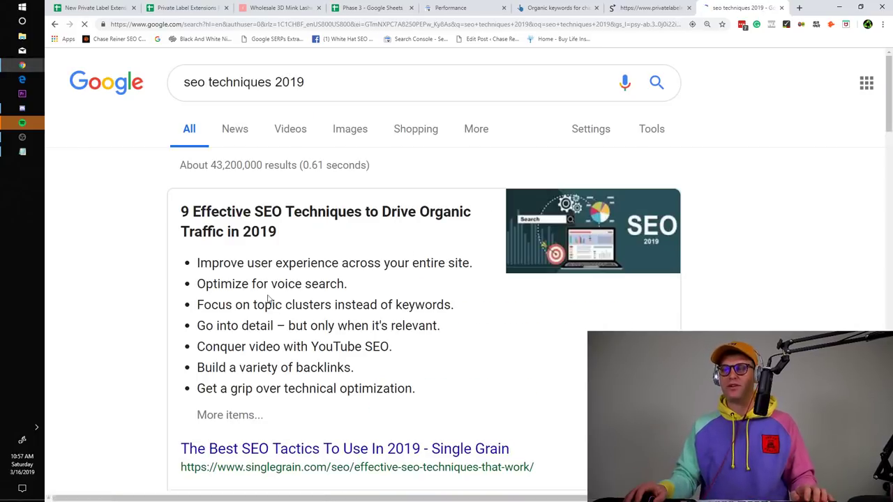
- Skim the "seo techniques 2019" results, return to the "white hat seo" results and look through them
{"action": "scroll", "coordinate": [268, 299], "scroll_direction": "down", "scroll_amount": 10}
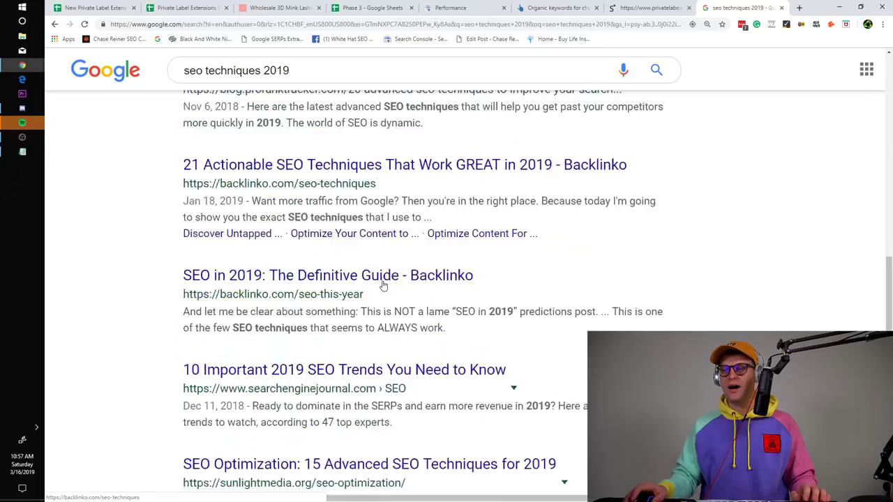
{"action": "scroll", "coordinate": [384, 285], "scroll_direction": "down", "scroll_amount": 6}
{"action": "scroll", "coordinate": [387, 285], "scroll_direction": "up", "scroll_amount": 10}
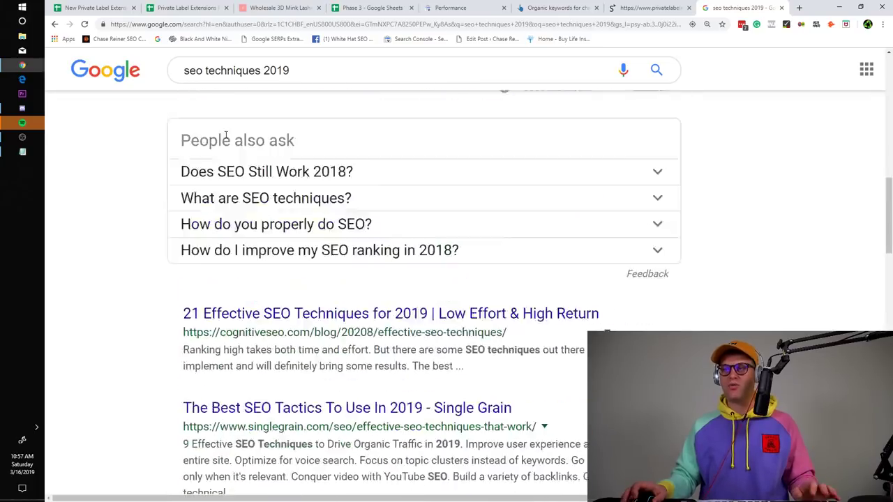
{"action": "scroll", "coordinate": [226, 136], "scroll_direction": "up", "scroll_amount": 4}
{"action": "left_click", "coordinate": [54, 27]}
{"action": "scroll", "coordinate": [293, 216], "scroll_direction": "down", "scroll_amount": 10}
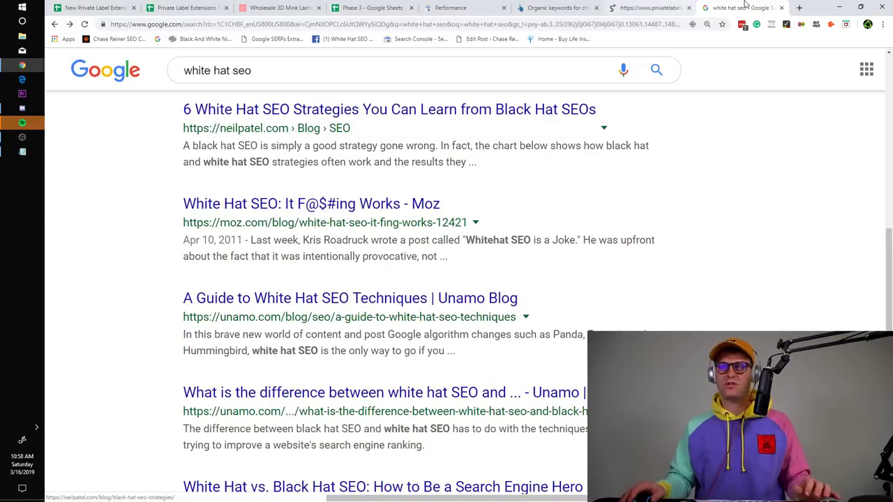
- Switch to the Private Label Extensions Phase 2 spreadsheet and move the RT column between Dup % and Query
{"action": "left_click", "coordinate": [210, 9]}
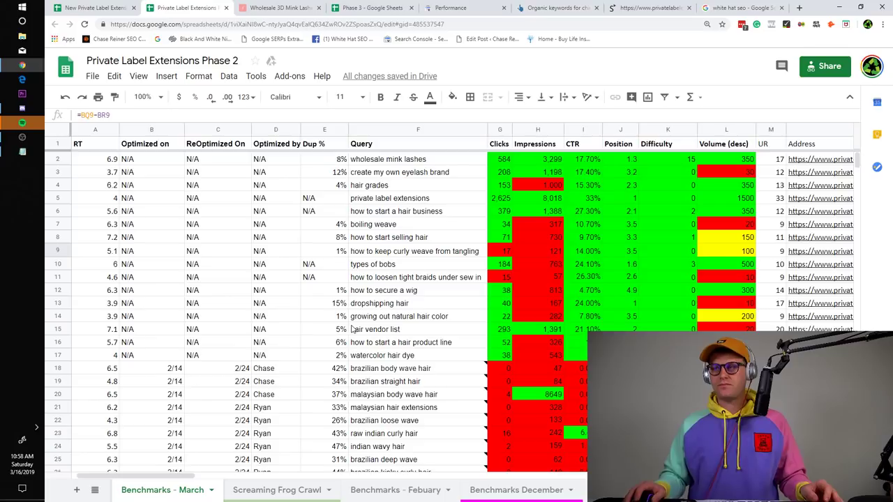
{"action": "left_click", "coordinate": [392, 159]}
{"action": "left_click", "coordinate": [272, 163]}
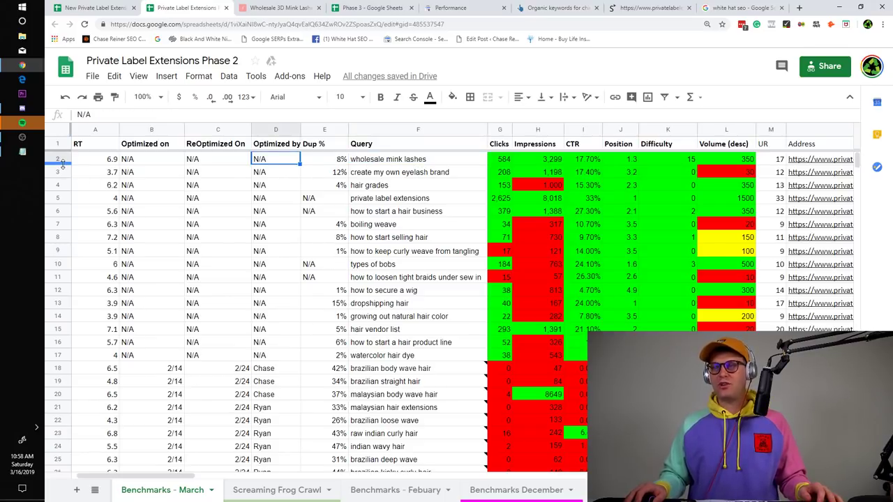
{"action": "left_click", "coordinate": [59, 159]}
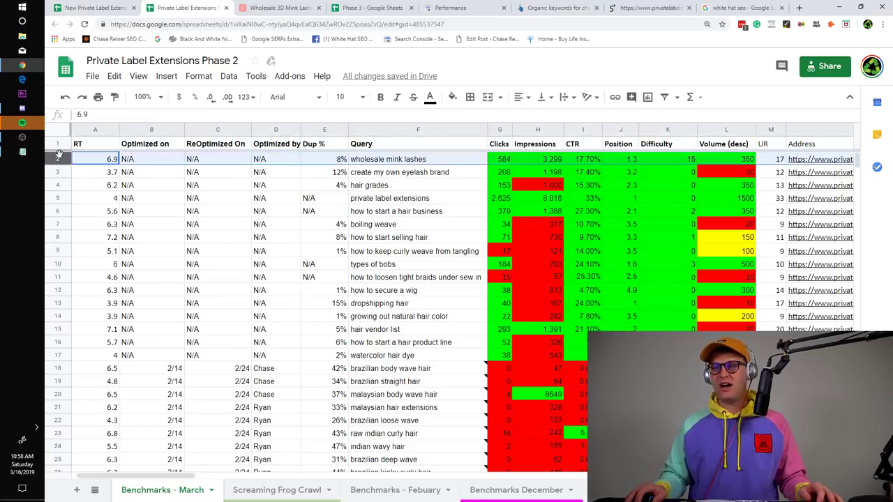
{"action": "left_click", "coordinate": [96, 130]}
{"action": "left_click_drag", "start_coordinate": [96, 130], "coordinate": [314, 144]}
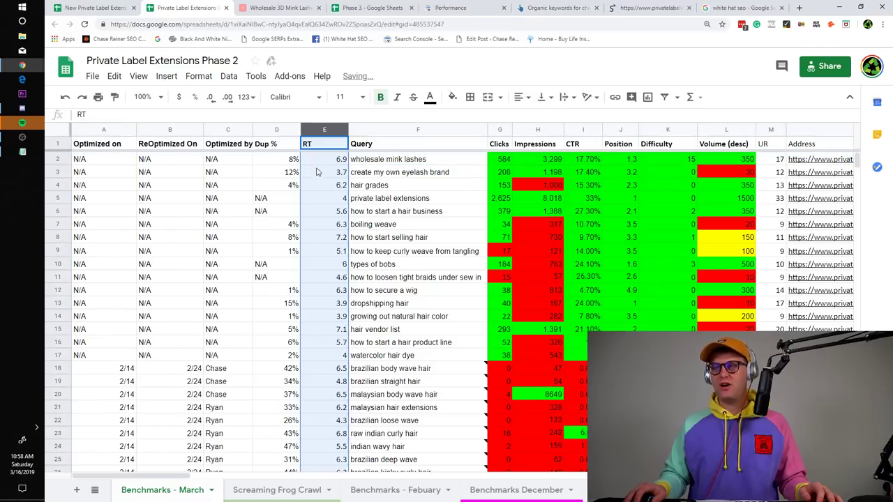
{"action": "left_click", "coordinate": [299, 163]}
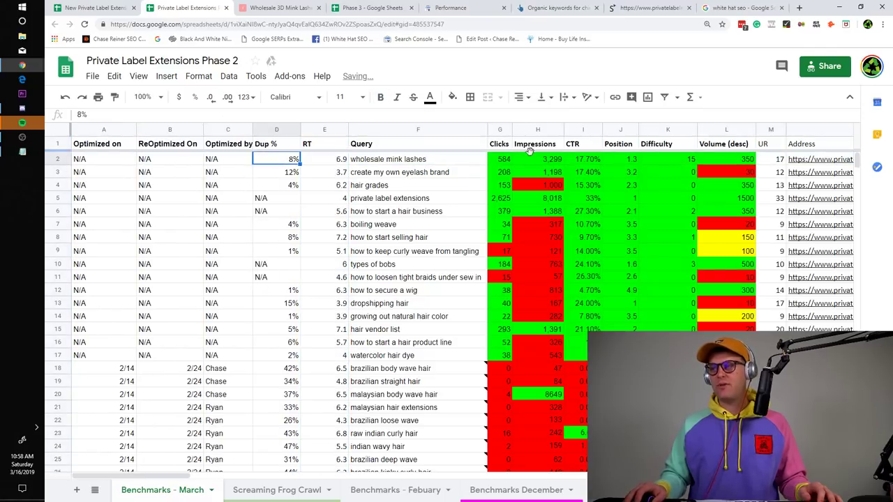
- Start a conditional formatting rule on the whole Dup % column with the condition "Greater than or equal to"
{"action": "left_click", "coordinate": [265, 130]}
{"action": "right_click", "coordinate": [266, 132]}
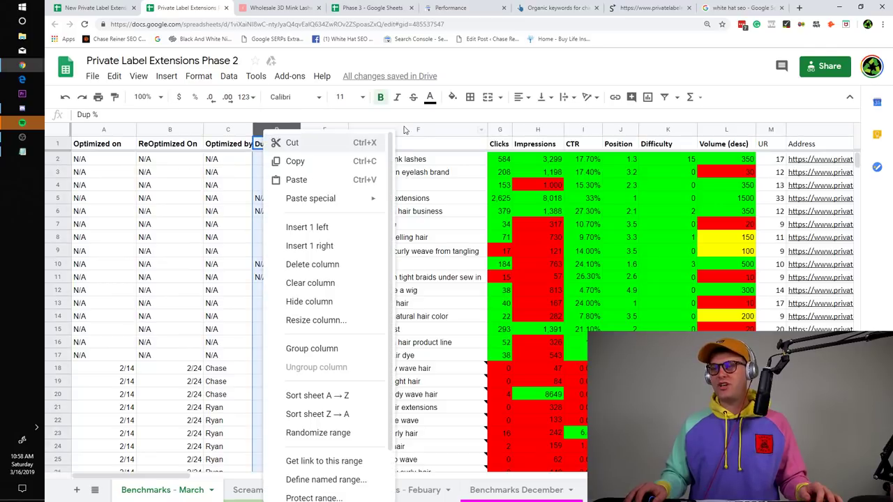
{"action": "left_click", "coordinate": [495, 68]}
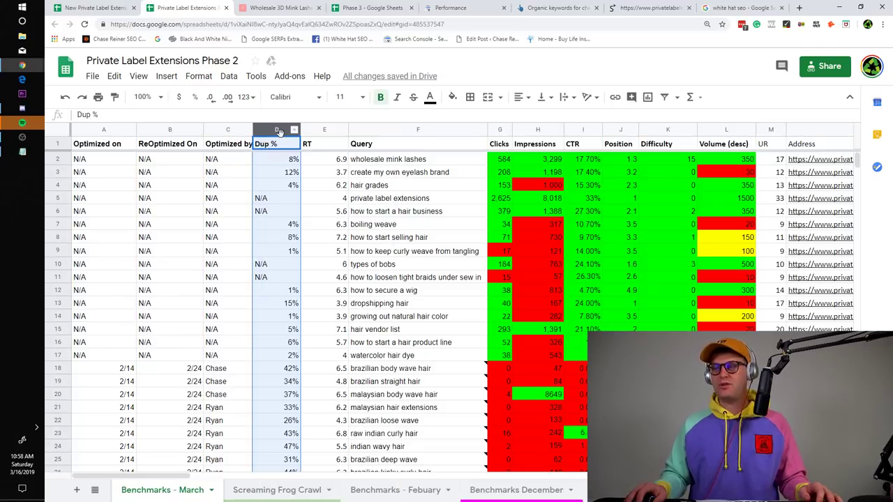
{"action": "right_click", "coordinate": [280, 133]}
{"action": "scroll", "coordinate": [381, 425], "scroll_direction": "down", "scroll_amount": 2}
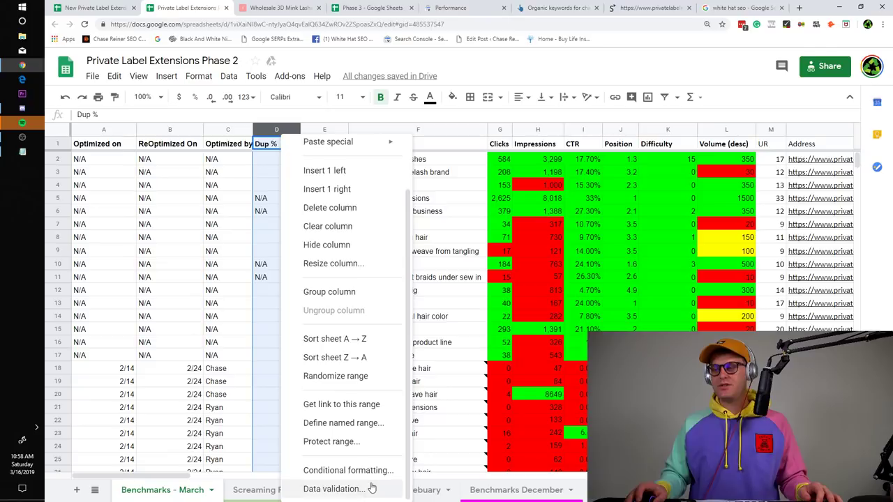
{"action": "left_click", "coordinate": [349, 470]}
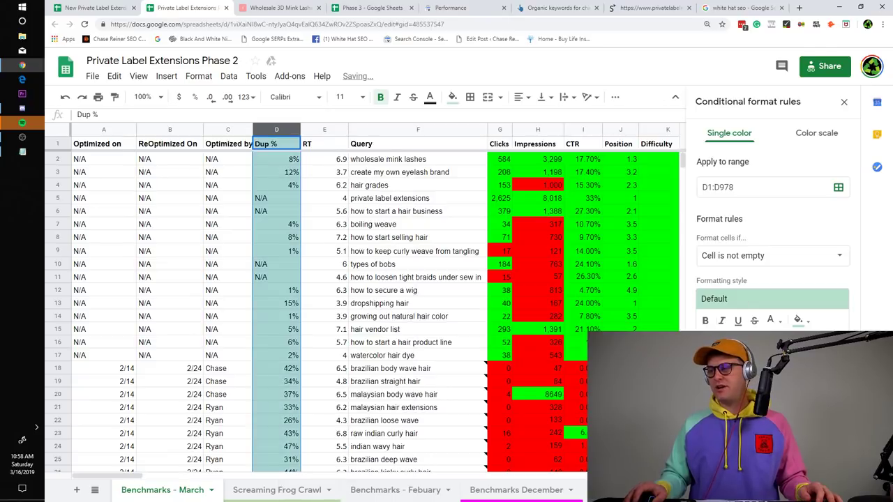
{"action": "left_click", "coordinate": [756, 256]}
{"action": "scroll", "coordinate": [767, 293], "scroll_direction": "down", "scroll_amount": 3}
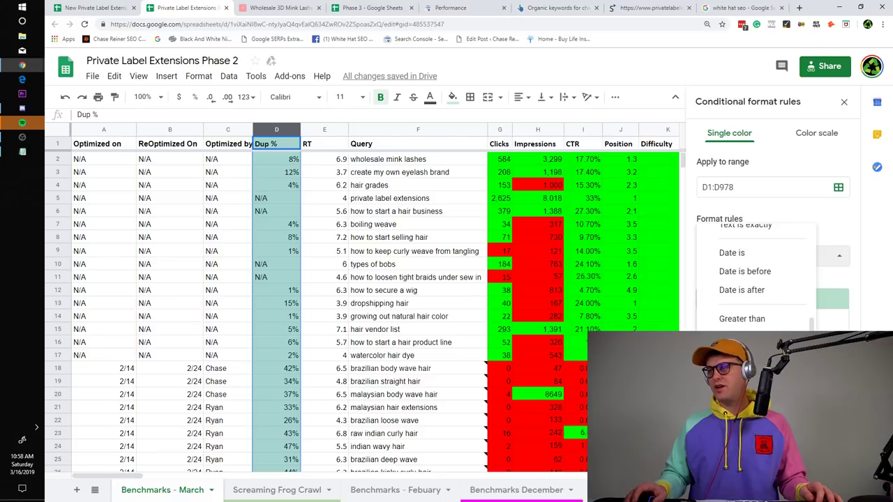
{"action": "scroll", "coordinate": [759, 310], "scroll_direction": "up", "scroll_amount": 5}
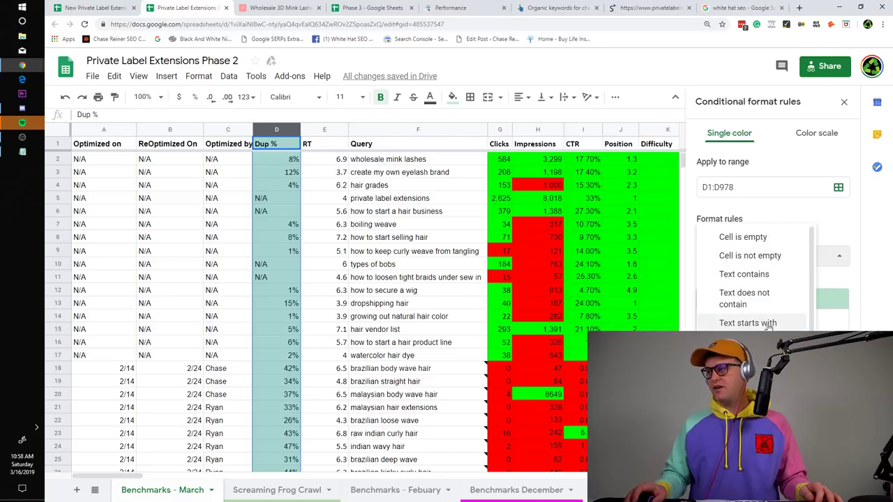
{"action": "left_click", "coordinate": [747, 458]}
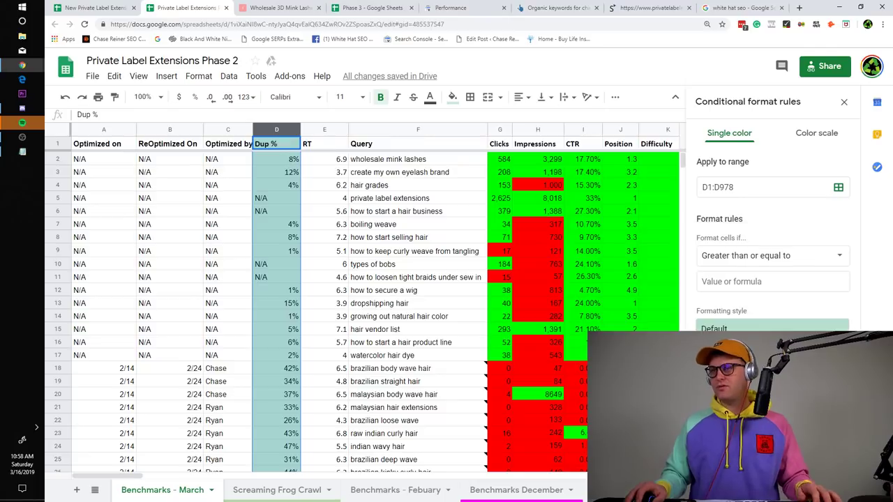
- Set the rule's threshold to 5% with a red fill, save the rule and close the formatting rules
{"action": "left_click", "coordinate": [745, 279]}
{"action": "type", "text": "5"}
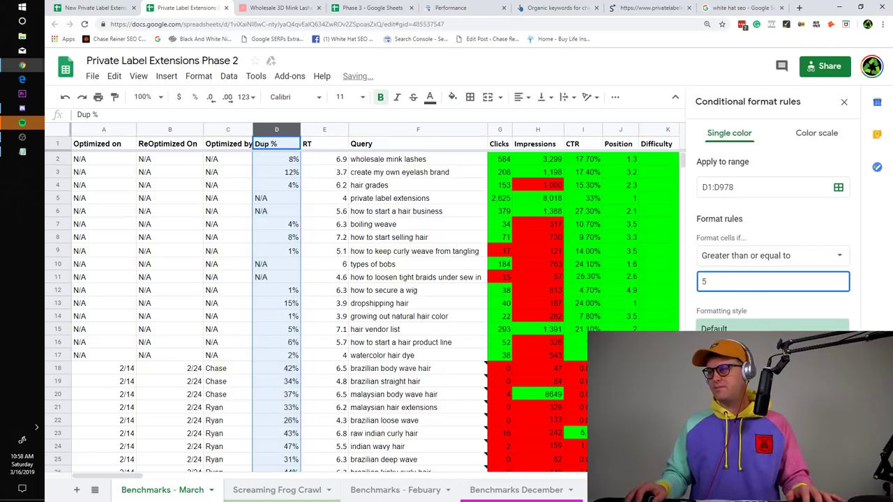
{"action": "left_click", "coordinate": [799, 355]}
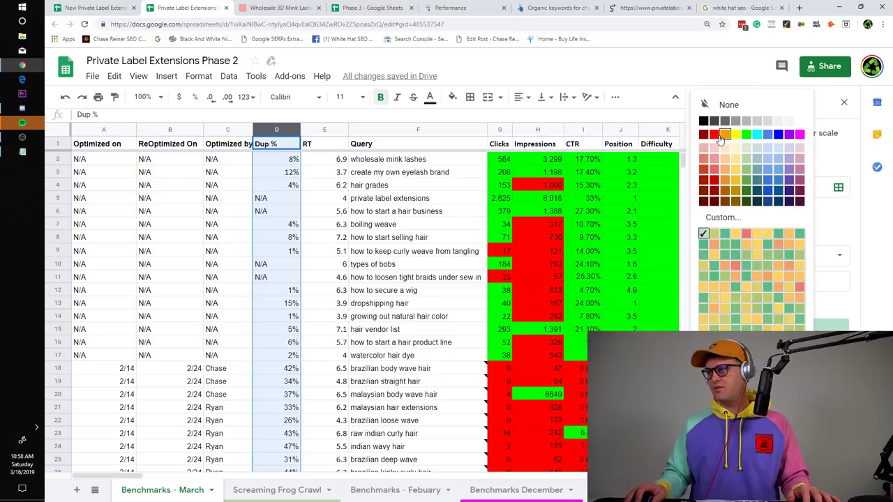
{"action": "left_click", "coordinate": [720, 138]}
{"action": "left_click", "coordinate": [755, 282]}
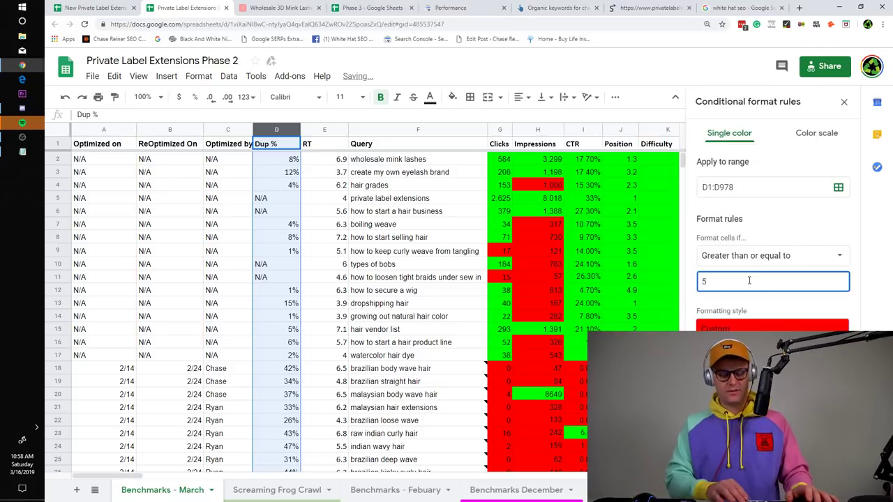
{"action": "type", "text": "%"}
{"action": "left_click", "coordinate": [829, 388]}
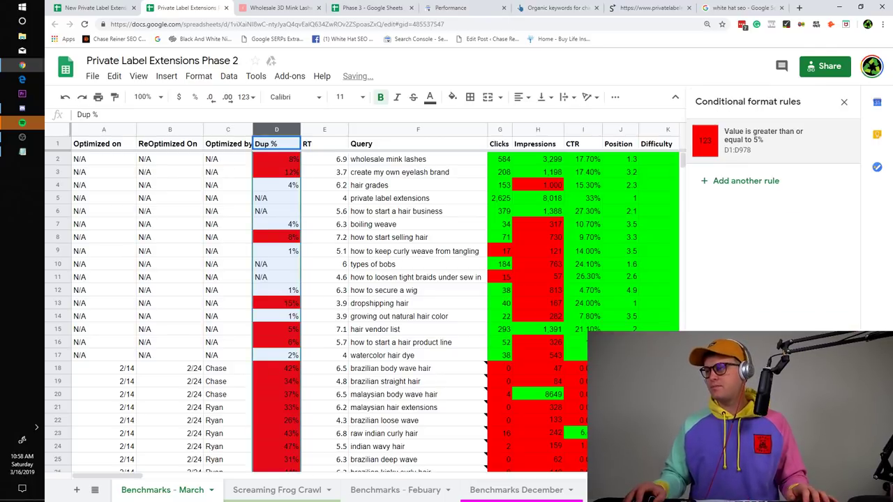
{"action": "left_click", "coordinate": [844, 102]}
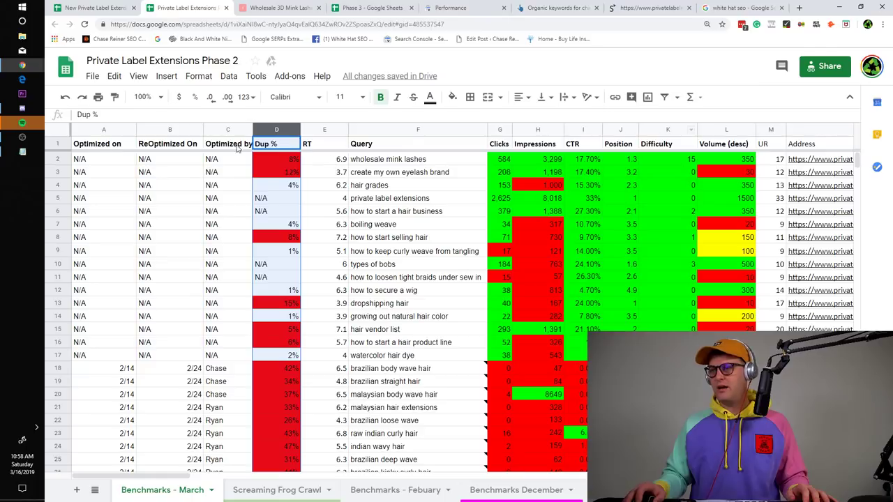
- Compare the Dup % and RT columns across the queries in the March benchmarks
{"action": "left_click", "coordinate": [314, 132]}
{"action": "left_click", "coordinate": [338, 187]}
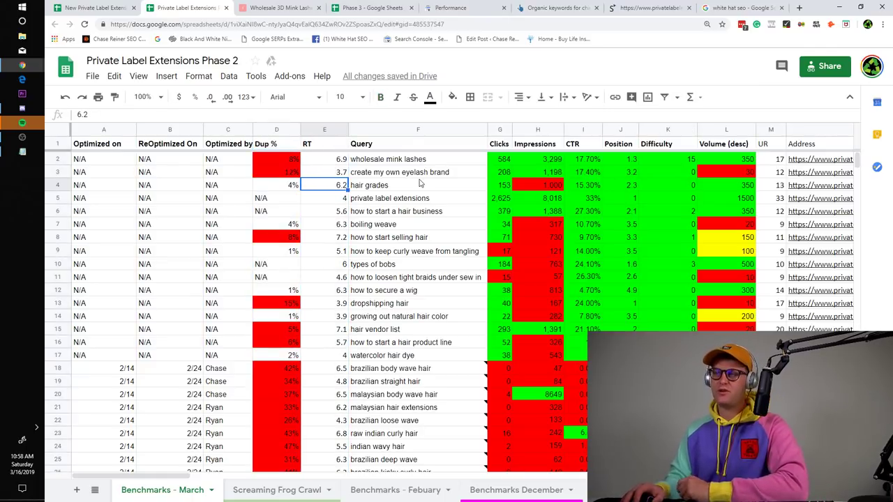
{"action": "left_click", "coordinate": [330, 133]}
{"action": "left_click", "coordinate": [291, 131]}
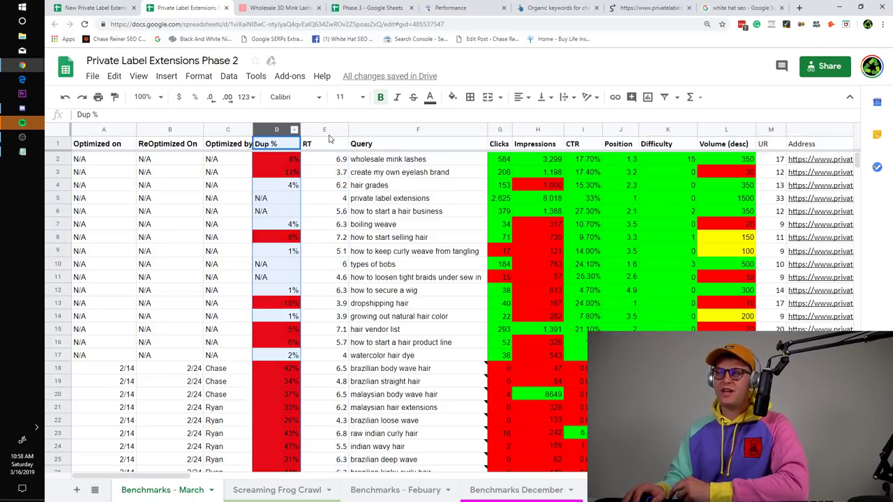
{"action": "left_click", "coordinate": [328, 134]}
{"action": "left_click", "coordinate": [296, 129]}
{"action": "left_click", "coordinate": [321, 131]}
{"action": "left_click", "coordinate": [282, 142]}
{"action": "left_click", "coordinate": [323, 131]}
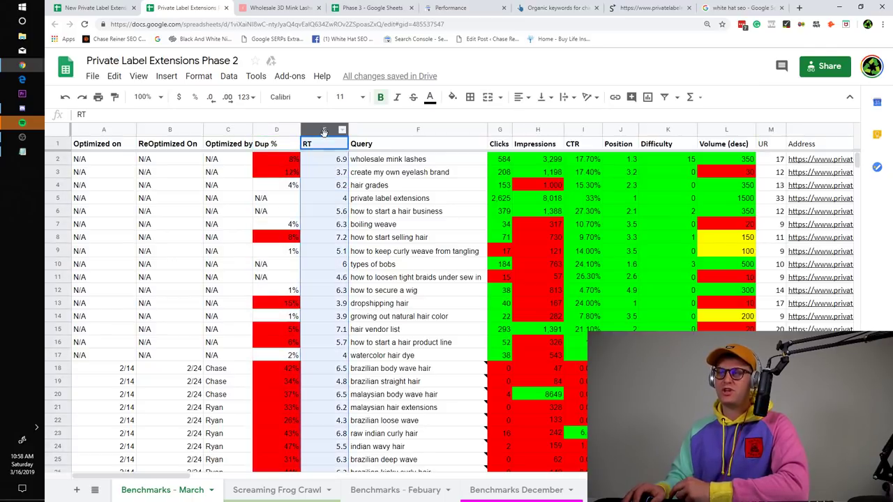
{"action": "left_click", "coordinate": [287, 131]}
{"action": "left_click", "coordinate": [320, 132]}
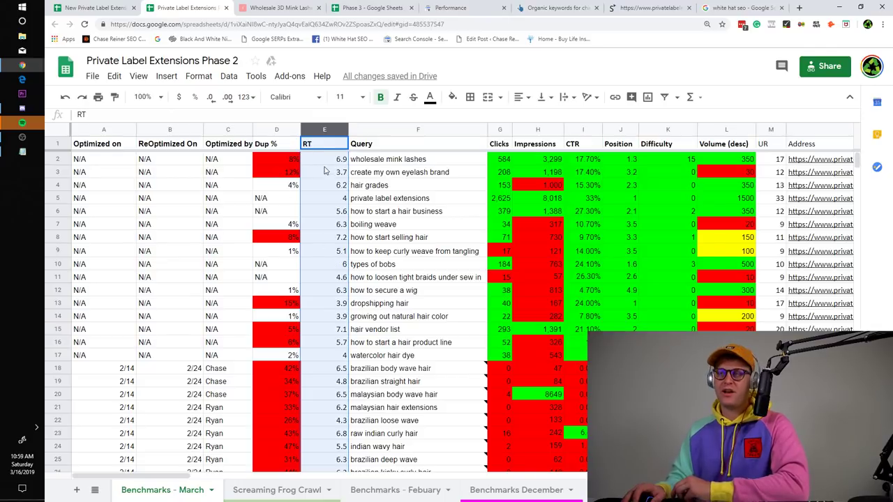
{"action": "left_click", "coordinate": [276, 129]}
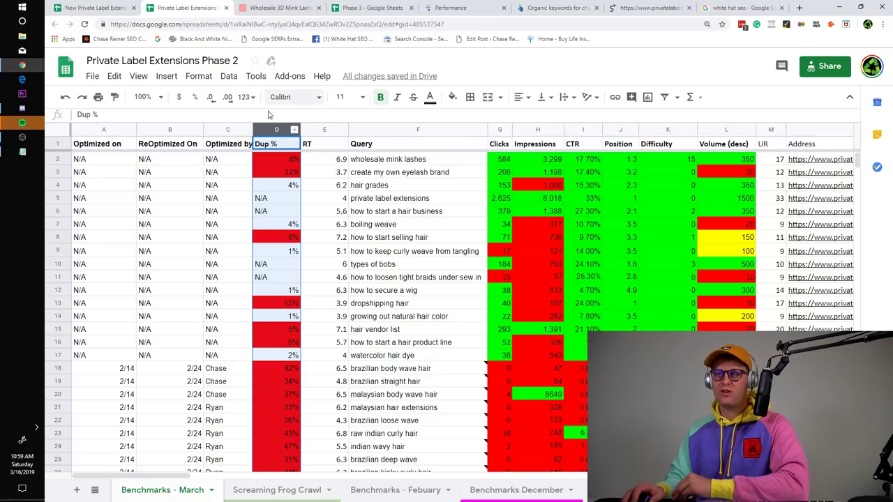
{"action": "mouse_move", "coordinate": [454, 434]}
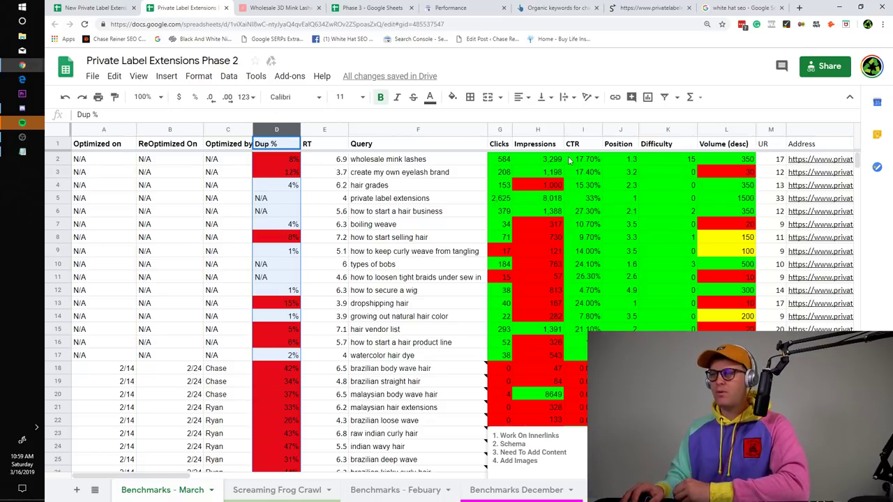
- Examine the CTR column, focusing on the click-through rate and position of the "indian wavy hair" query
{"action": "left_click", "coordinate": [579, 145]}
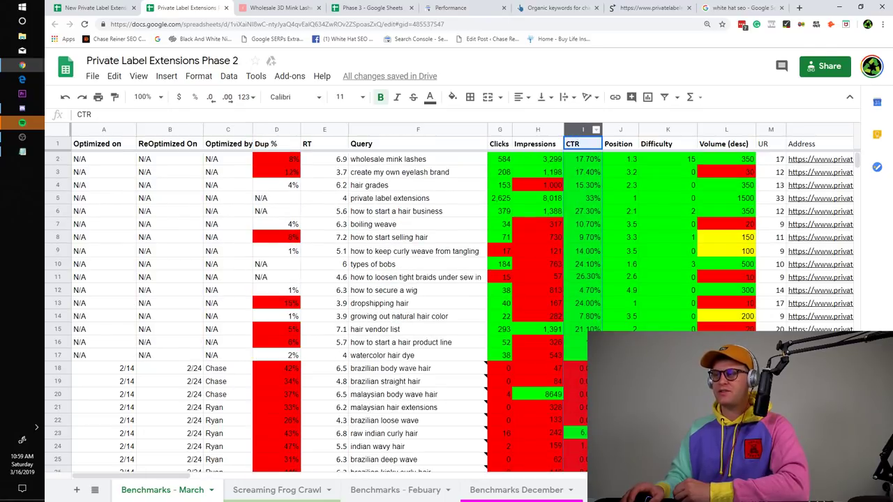
{"action": "scroll", "coordinate": [612, 249], "scroll_direction": "down", "scroll_amount": 3}
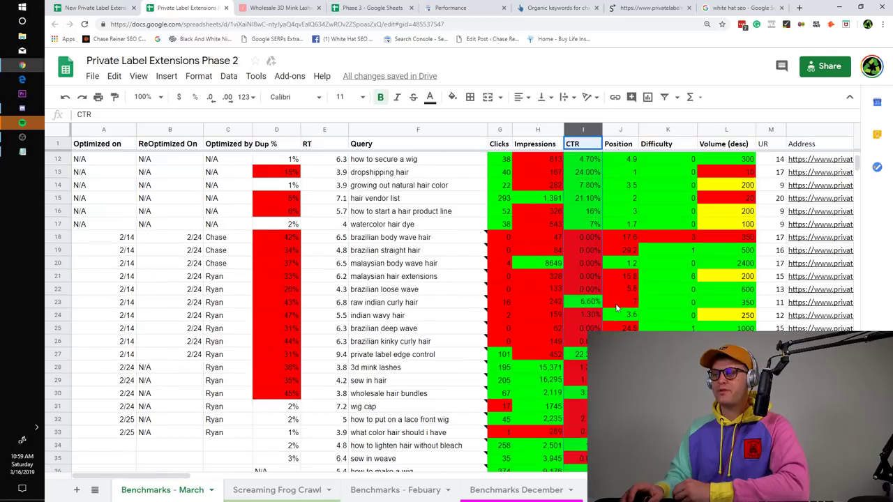
{"action": "left_click", "coordinate": [587, 314]}
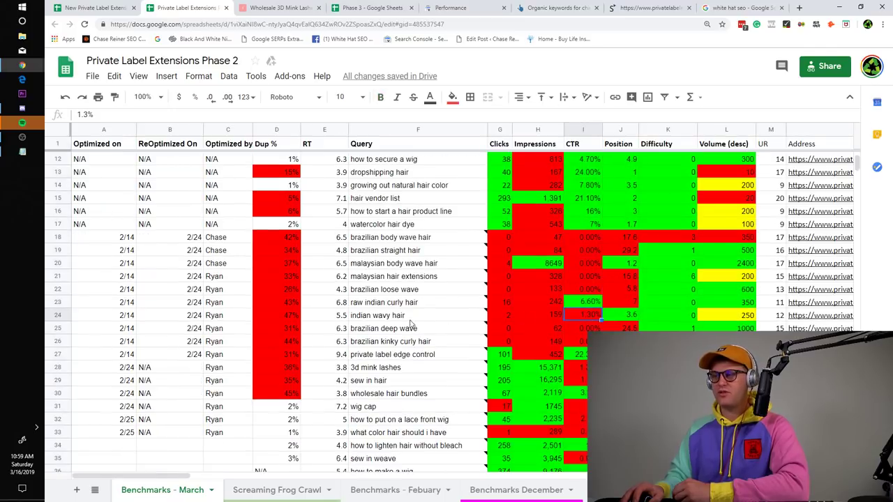
{"action": "left_click", "coordinate": [346, 316]}
{"action": "left_click", "coordinate": [370, 318]}
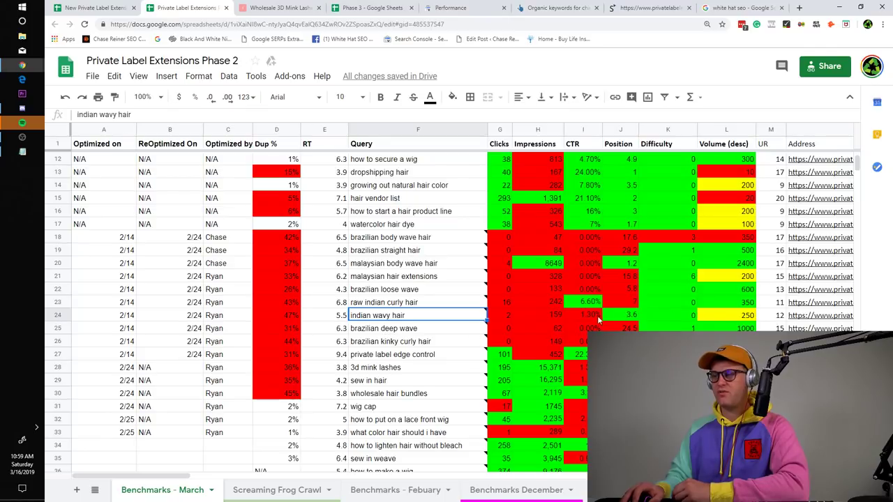
{"action": "left_click", "coordinate": [597, 317]}
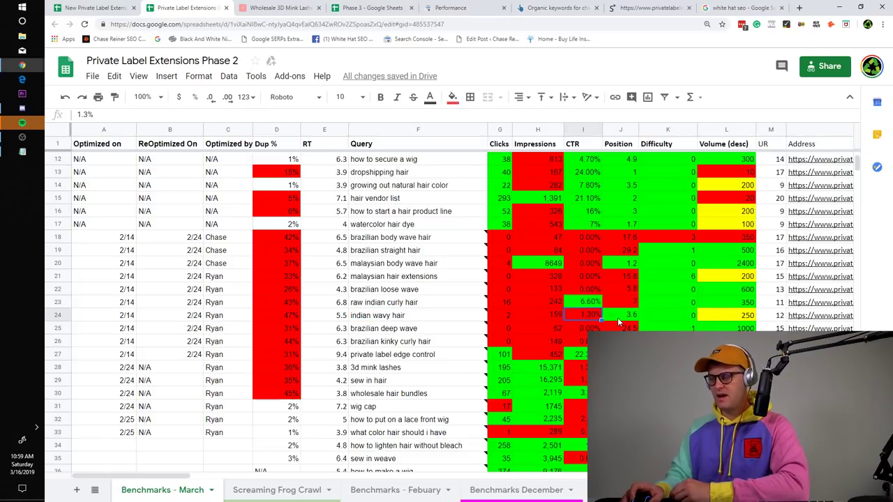
{"action": "mouse_move", "coordinate": [487, 332]}
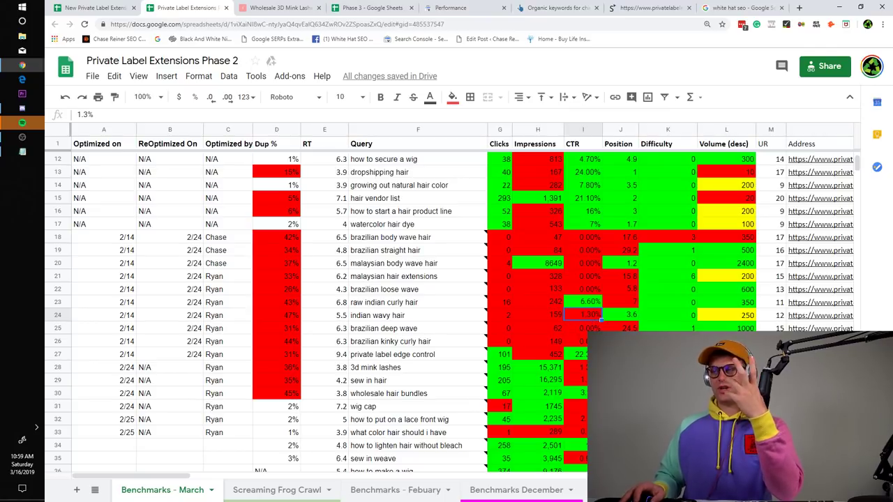
{"action": "scroll", "coordinate": [593, 319], "scroll_direction": "up", "scroll_amount": 4}
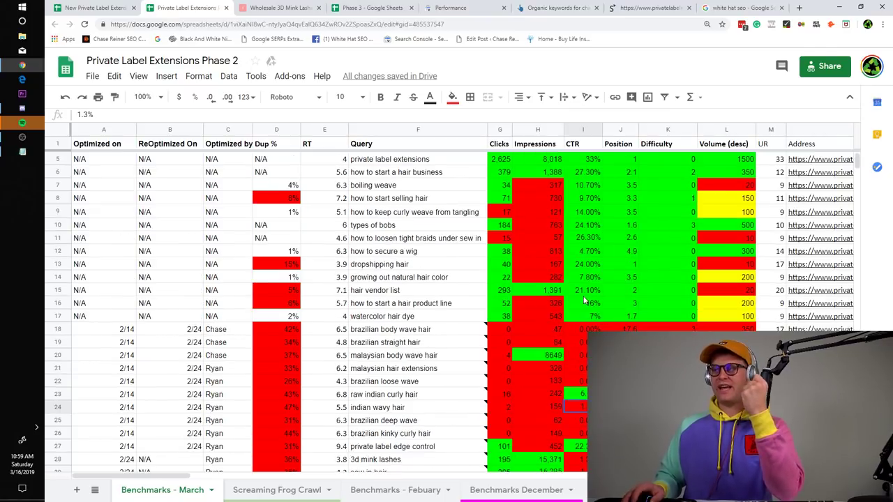
{"action": "left_click", "coordinate": [590, 146]}
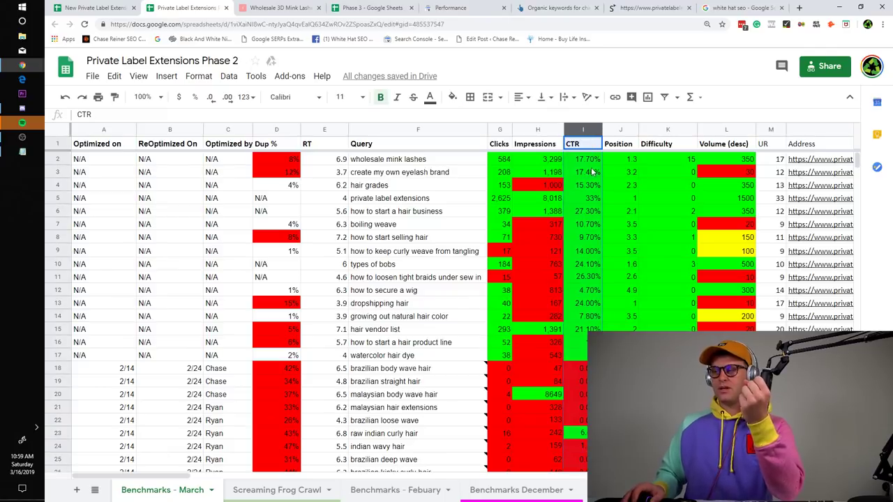
- Review the Dup %, RT, Impressions and CTR columns as the main benchmark metrics
{"action": "left_click", "coordinate": [277, 129]}
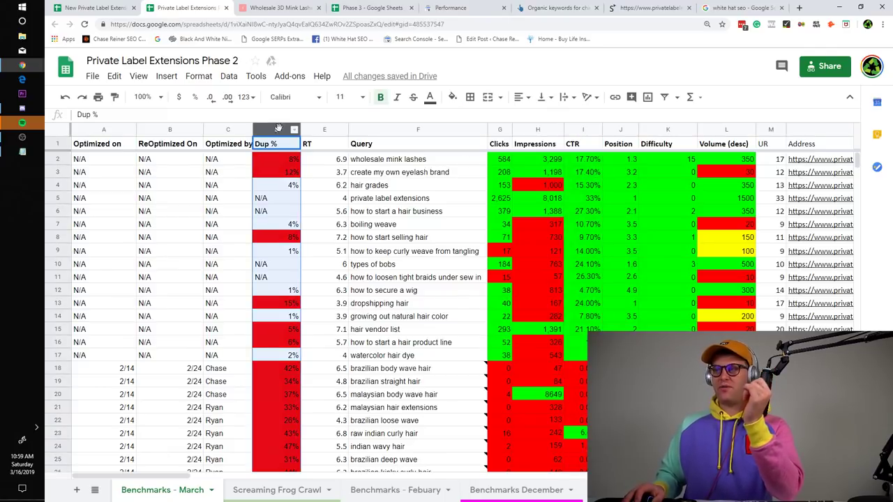
{"action": "left_click", "coordinate": [341, 131]}
{"action": "left_click", "coordinate": [541, 144]}
{"action": "left_click", "coordinate": [584, 143]}
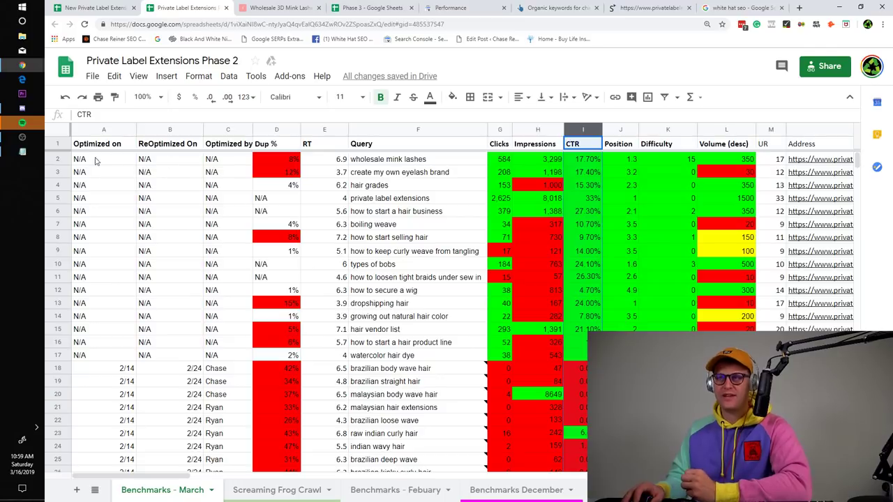
- Go through the "wholesale mink lashes" row, checking its duplicate percentage, RT, difficulty, position, CTR, impressions and clicks
{"action": "left_click", "coordinate": [57, 162]}
{"action": "left_click", "coordinate": [286, 164]}
{"action": "left_click", "coordinate": [322, 164]}
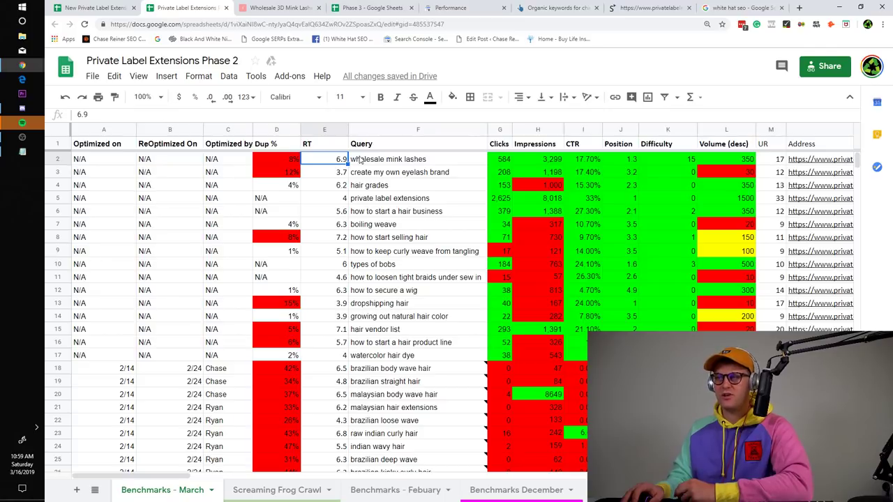
{"action": "left_click", "coordinate": [361, 161]}
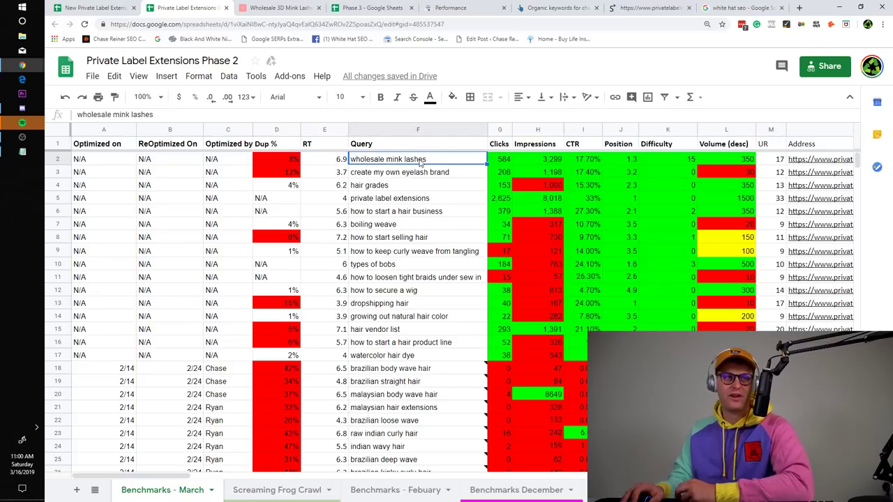
{"action": "left_click", "coordinate": [767, 160]}
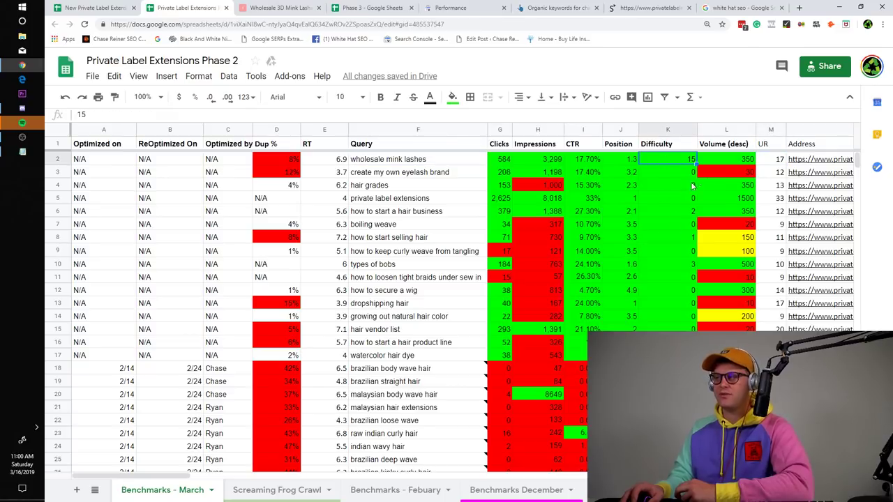
{"action": "left_click", "coordinate": [627, 160]}
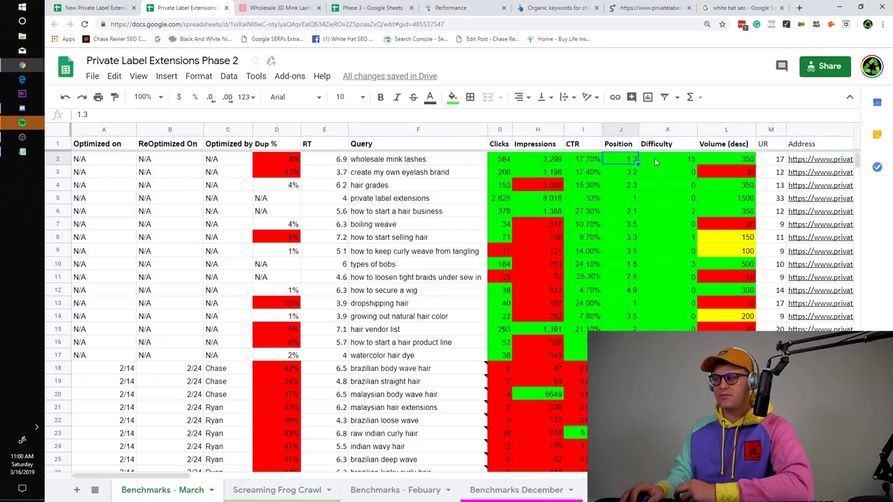
{"action": "left_click", "coordinate": [599, 160]}
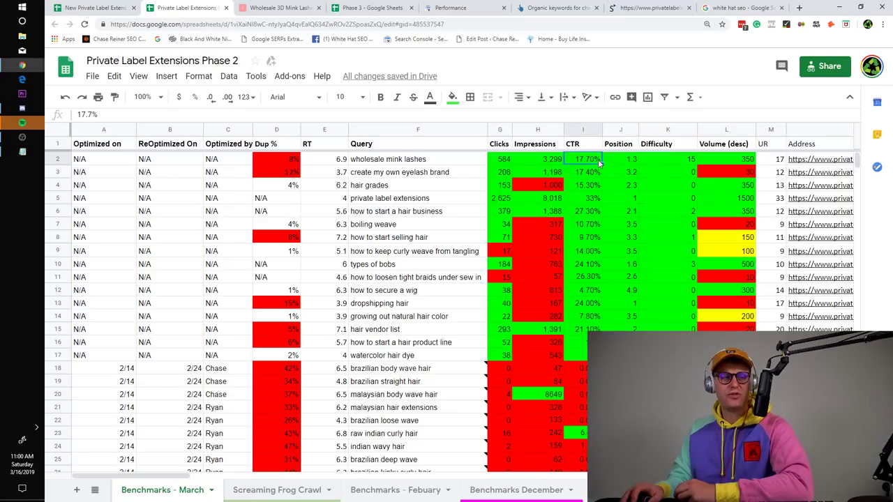
{"action": "left_click", "coordinate": [541, 159]}
{"action": "left_click", "coordinate": [508, 160]}
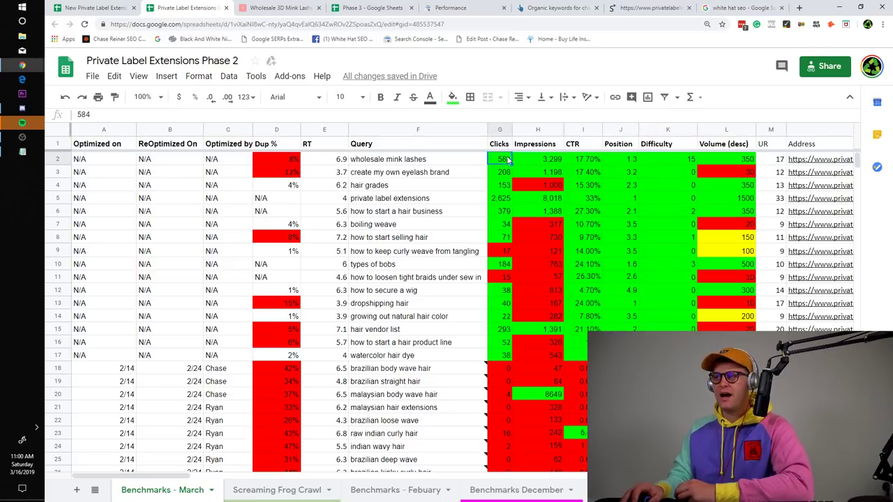
- Follow the "wholesale mink lashes" row to the Words and Top 10 AVG columns, check the word counts, and return to the first columns
{"action": "left_click", "coordinate": [70, 162]}
{"action": "left_click", "coordinate": [68, 160]}
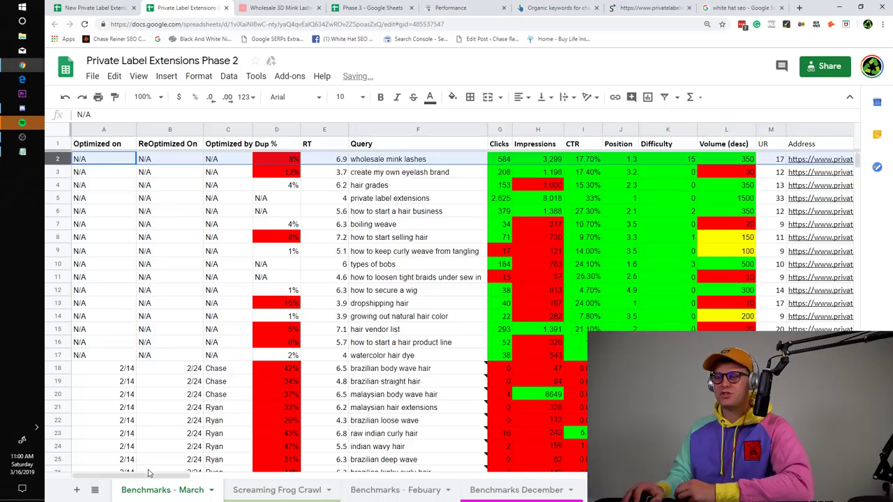
{"action": "left_click_drag", "start_coordinate": [161, 477], "coordinate": [753, 454]}
{"action": "left_click", "coordinate": [729, 434]}
{"action": "left_click", "coordinate": [729, 460]}
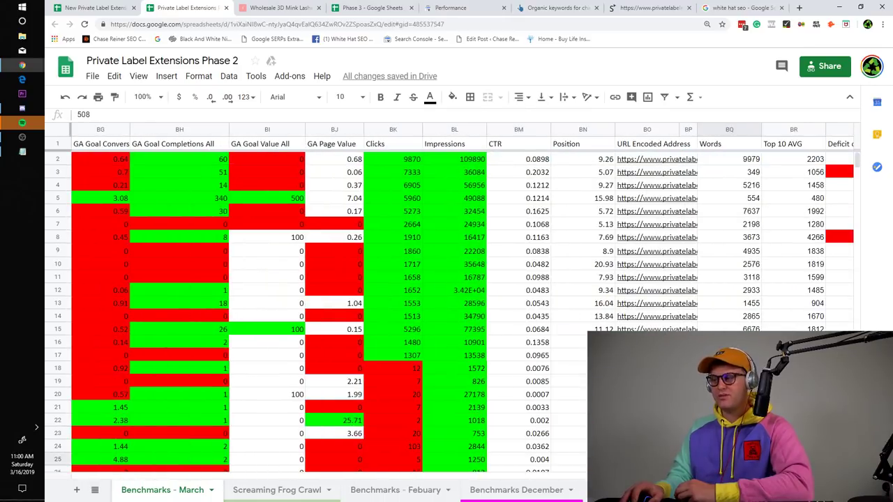
{"action": "left_click_drag", "start_coordinate": [692, 477], "coordinate": [120, 455]}
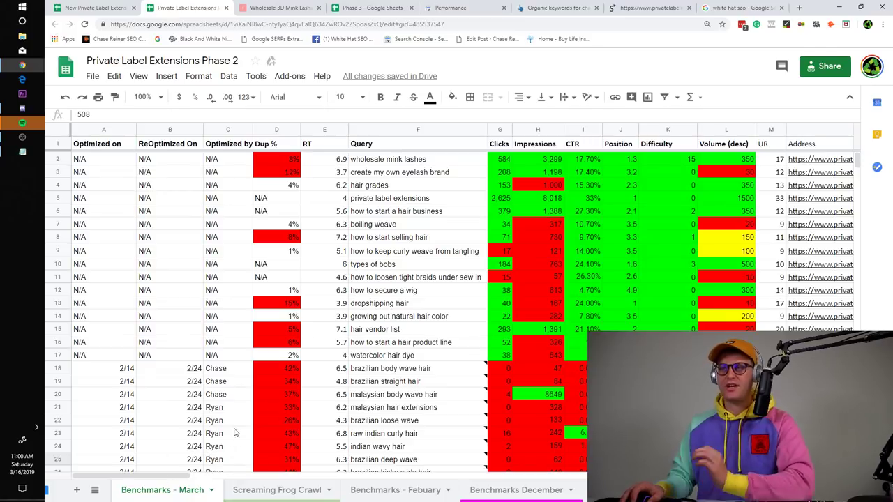
- Switch to the Notepad outline, highlight the "INTERNAL LINKING" line under SEO Phase 2, and return to the benchmarks spreadsheet
{"action": "key", "text": "alt+Tab"}
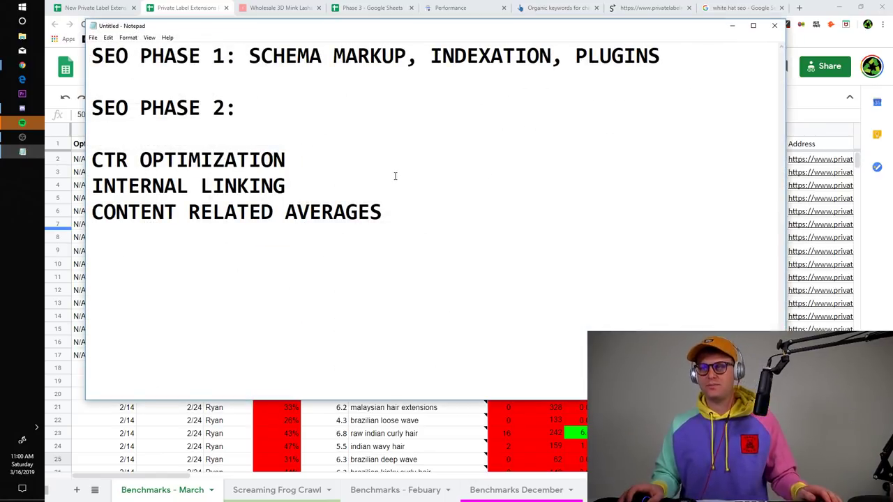
{"action": "key", "text": "shift+Up"}
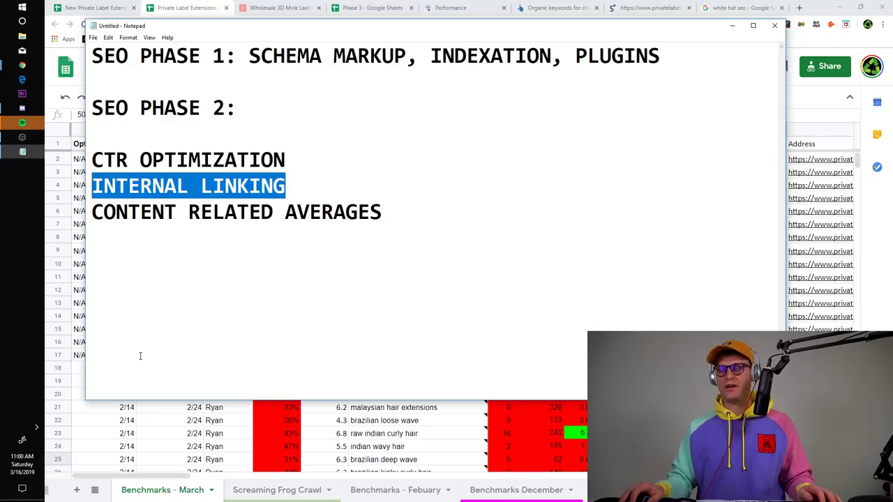
{"action": "left_click", "coordinate": [278, 447]}
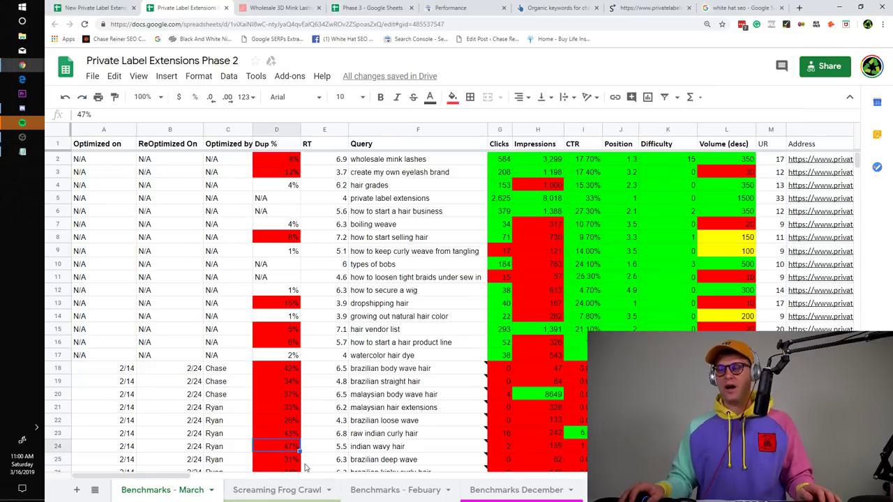
- Switch to the Ahrefs Organic Keywords report and look through the keywords with their volume, difficulty and position
{"action": "left_click", "coordinate": [557, 9]}
{"action": "scroll", "coordinate": [256, 149], "scroll_direction": "up", "scroll_amount": 4}
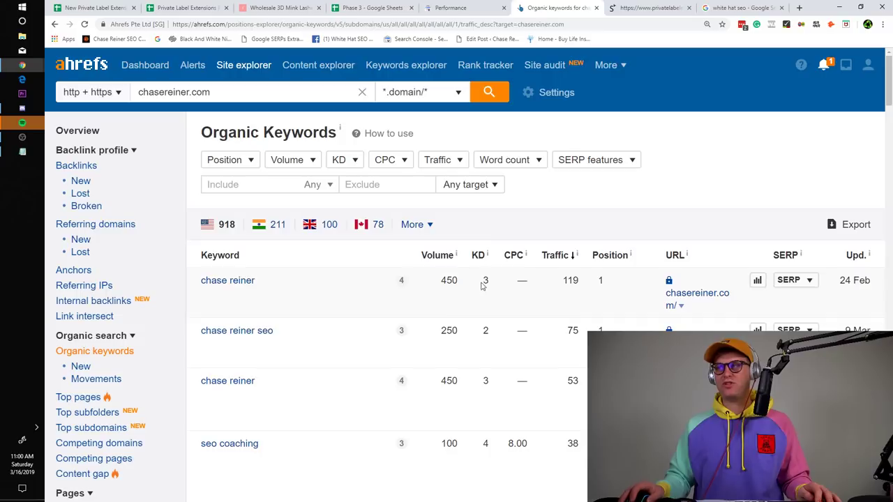
{"action": "scroll", "coordinate": [309, 367], "scroll_direction": "down", "scroll_amount": 4}
{"action": "scroll", "coordinate": [307, 357], "scroll_direction": "up", "scroll_amount": 2}
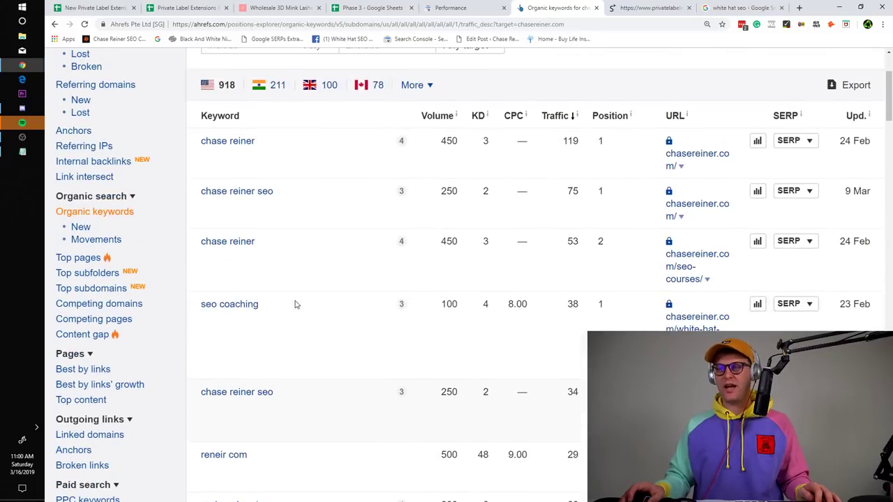
{"action": "scroll", "coordinate": [330, 321], "scroll_direction": "up", "scroll_amount": 3}
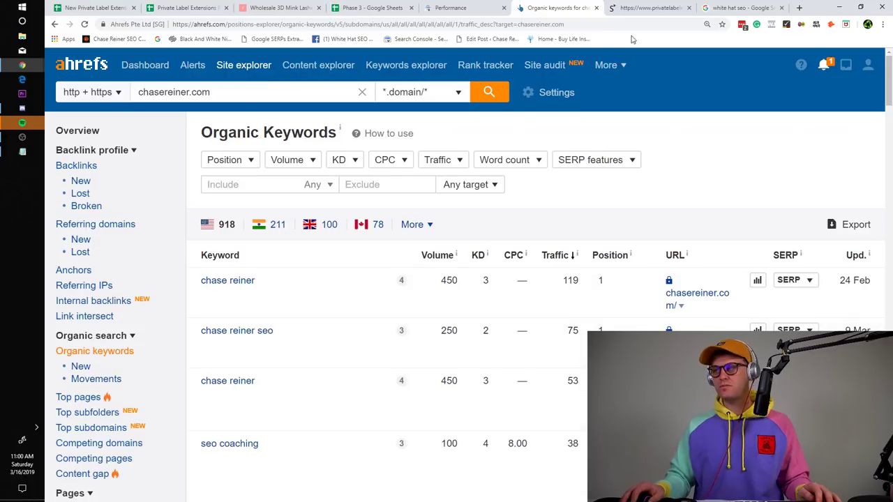
- Compare the page and keyword list in the Phase 3 spreadsheet with the Private Label Extensions Phase 2 benchmarks
{"action": "left_click", "coordinate": [374, 8]}
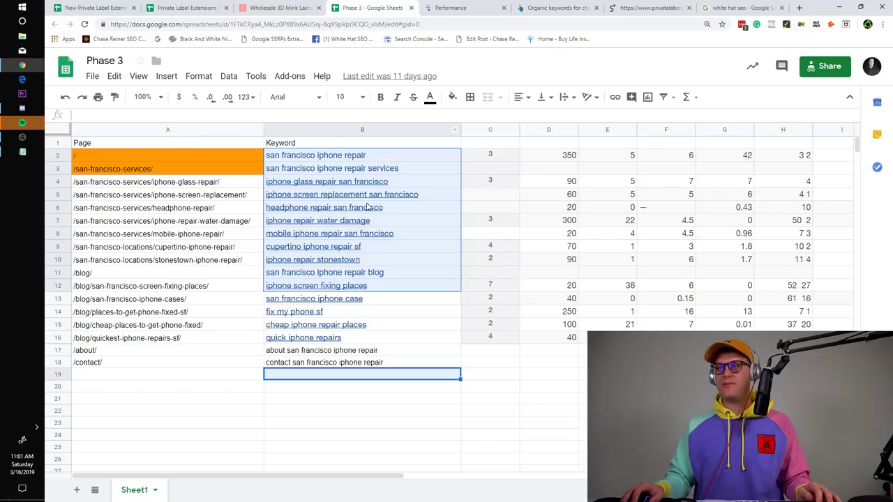
{"action": "left_click", "coordinate": [226, 7]}
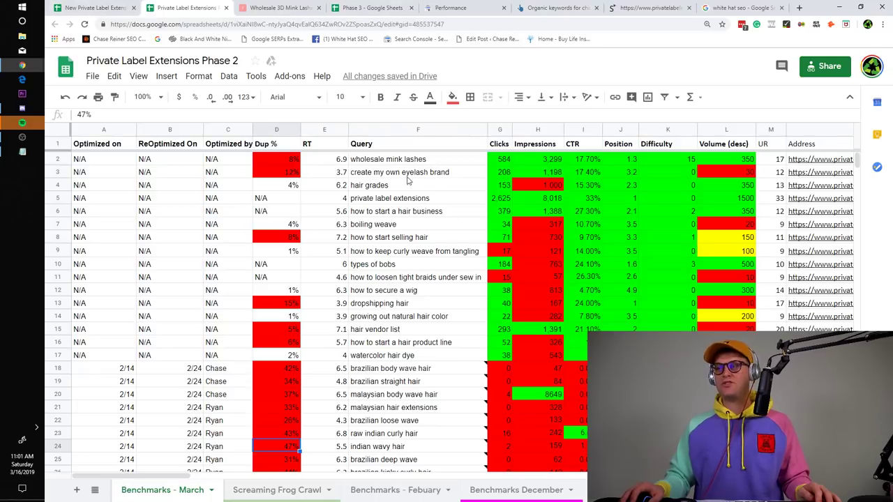
{"action": "left_click", "coordinate": [344, 8]}
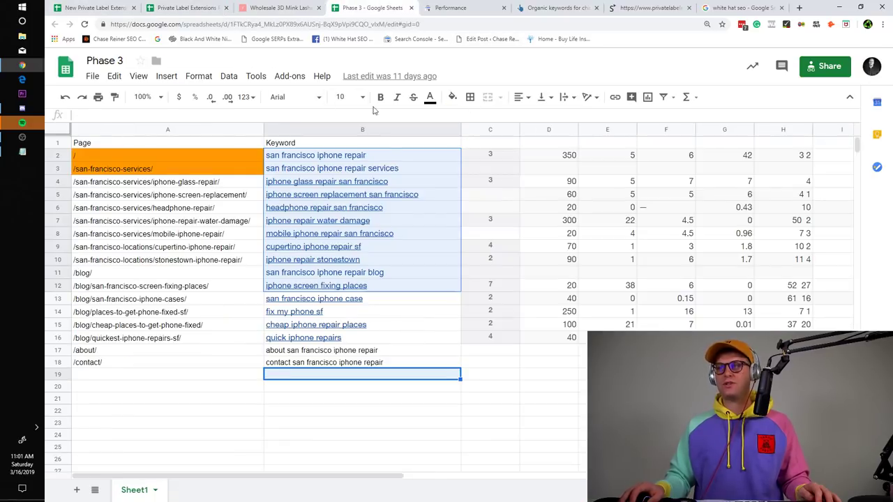
{"action": "left_click", "coordinate": [195, 7]}
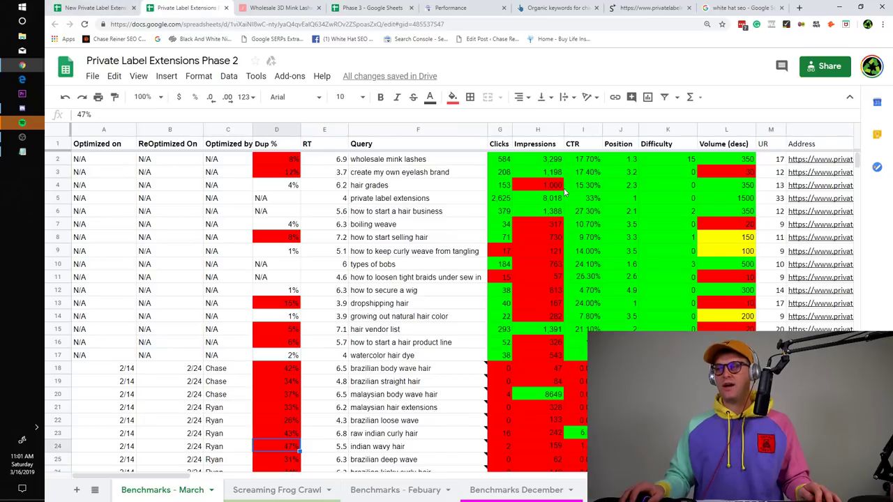
- Review the keywords in the Query column, from "wholesale mink lashes" and "create my own eyelash brand" down to "brazilian loose wave"
{"action": "left_click", "coordinate": [785, 188]}
{"action": "double_click", "coordinate": [417, 173]}
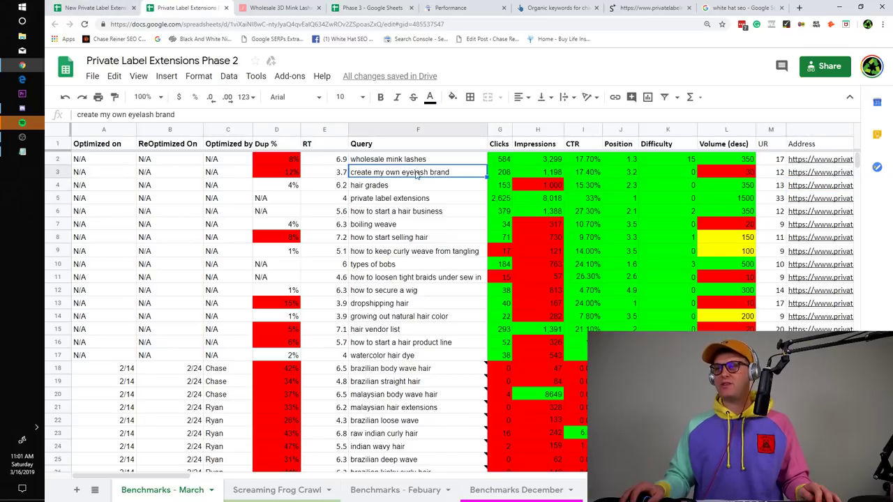
{"action": "triple_click", "coordinate": [417, 171]}
{"action": "left_click", "coordinate": [450, 170]}
{"action": "left_click", "coordinate": [449, 162]}
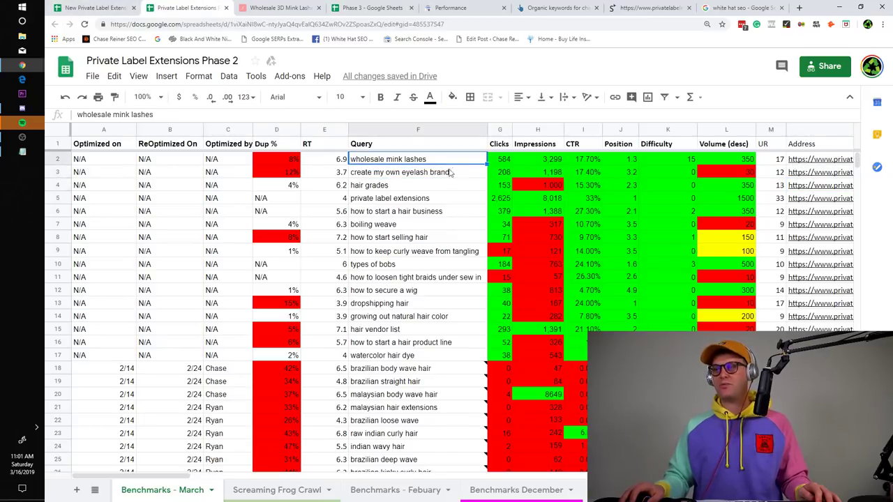
{"action": "left_click_drag", "start_coordinate": [408, 421], "coordinate": [427, 241]}
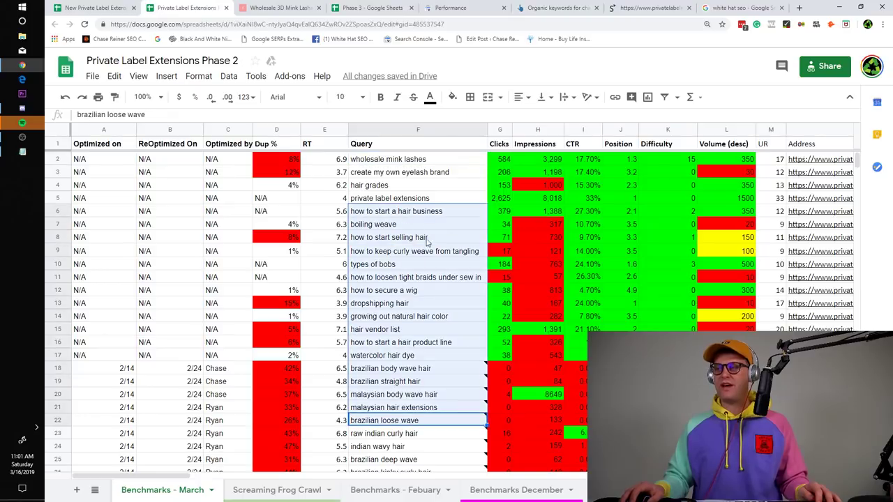
{"action": "left_click", "coordinate": [433, 175]}
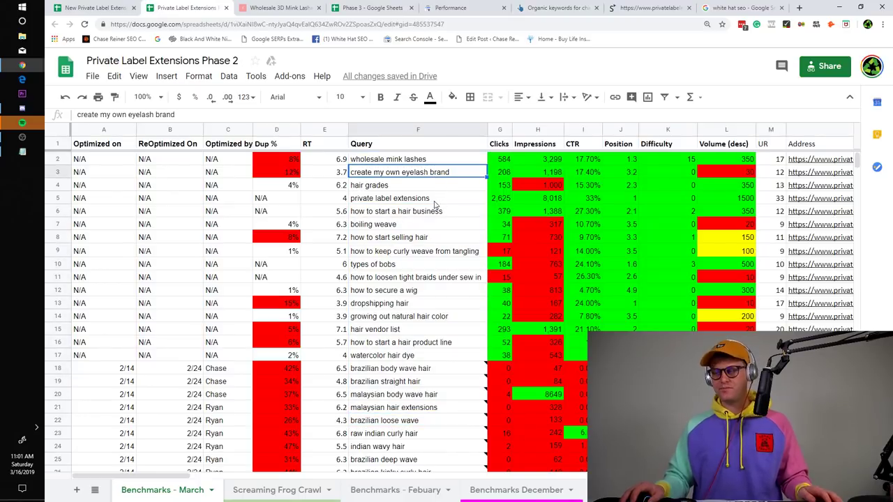
- Switch to the Notepad outline and highlight the "CONTENT RELATED AVERAGES" line under SEO Phase 2
{"action": "key", "text": "alt+Tab"}
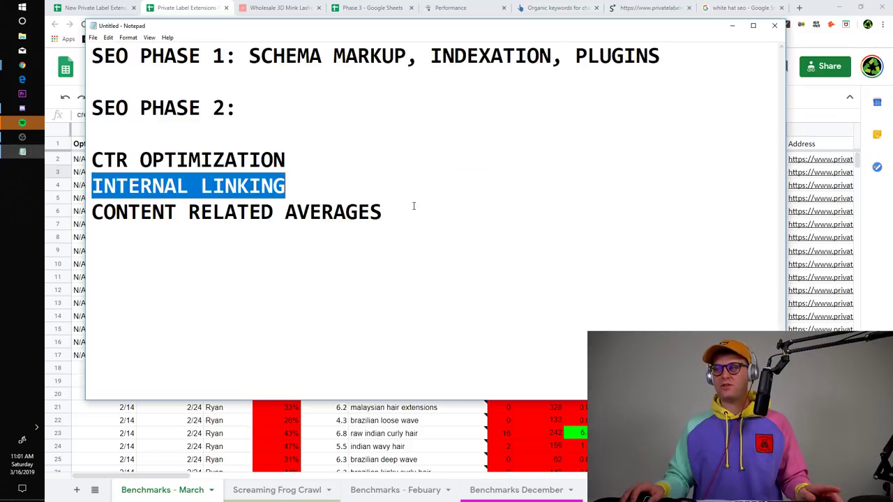
{"action": "left_click_drag", "start_coordinate": [411, 208], "coordinate": [63, 211]}
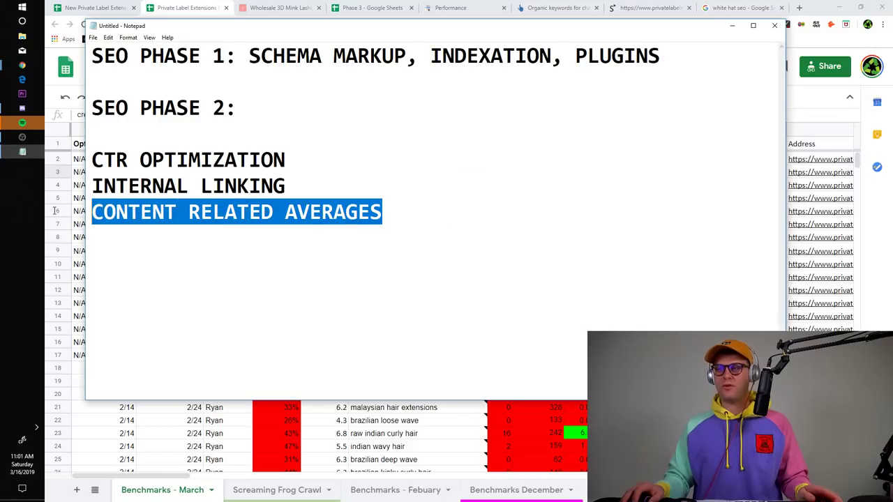
{"action": "left_click", "coordinate": [227, 240]}
{"action": "left_click_drag", "start_coordinate": [175, 227], "coordinate": [89, 216]}
{"action": "left_click", "coordinate": [289, 287]}
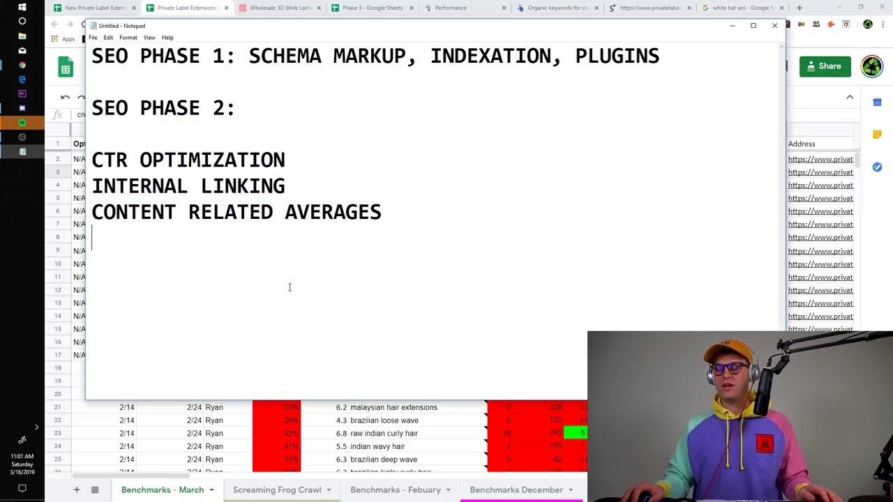
- Return to the March benchmarks sheet and check the page address and word count of the first two pages in the Words columns
{"action": "left_click", "coordinate": [169, 446]}
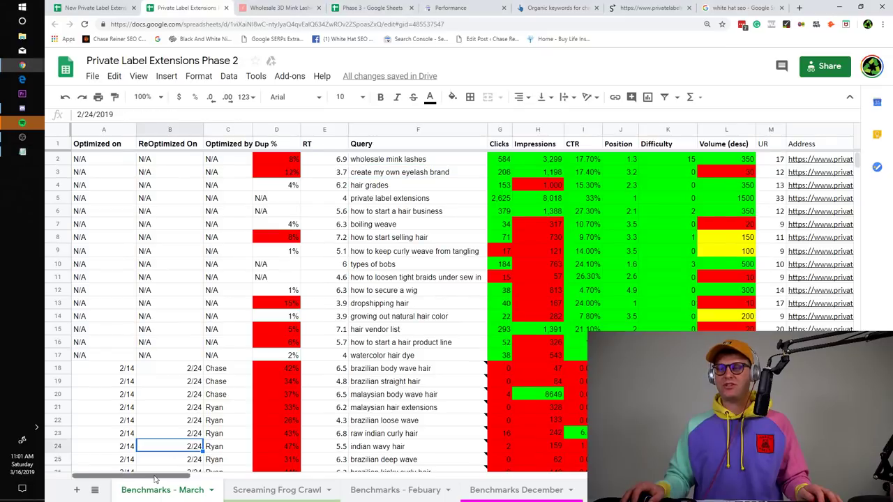
{"action": "left_click_drag", "start_coordinate": [156, 477], "coordinate": [605, 477]}
{"action": "scroll", "coordinate": [460, 314], "scroll_direction": "right", "scroll_amount": 15}
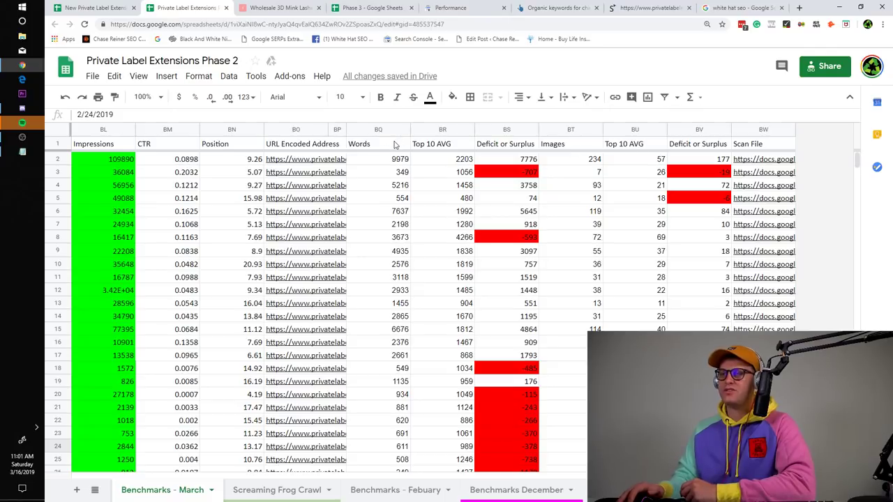
{"action": "left_click", "coordinate": [326, 171]}
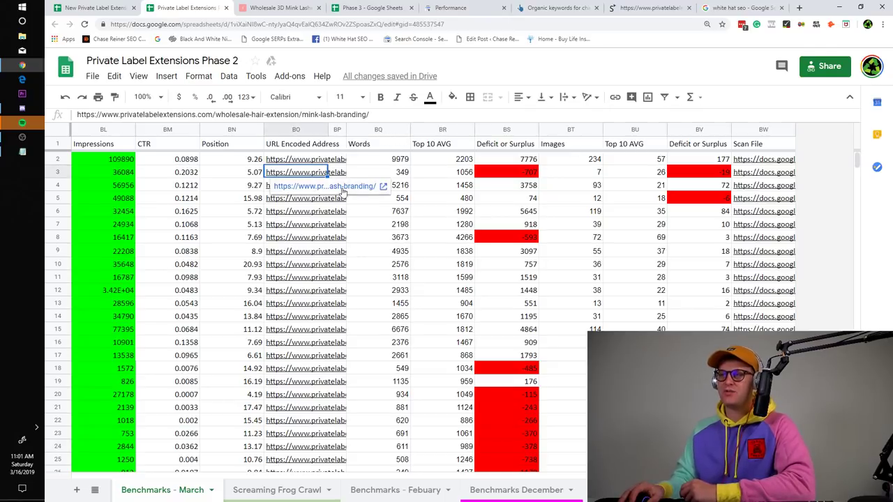
{"action": "left_click", "coordinate": [338, 211]}
{"action": "left_click", "coordinate": [395, 173]}
{"action": "left_click", "coordinate": [399, 158]}
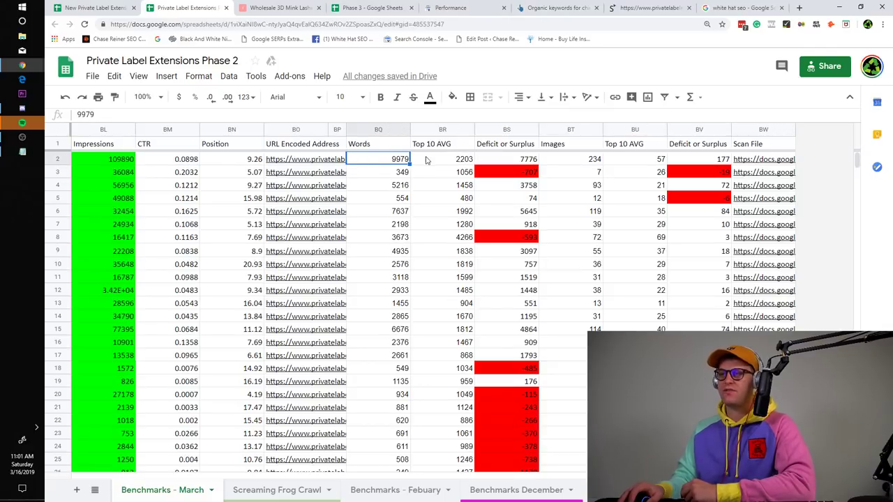
- Examine the Words, Top 10 AVG and Deficit or Surplus columns, followed by the matching Images columns
{"action": "left_click", "coordinate": [381, 127]}
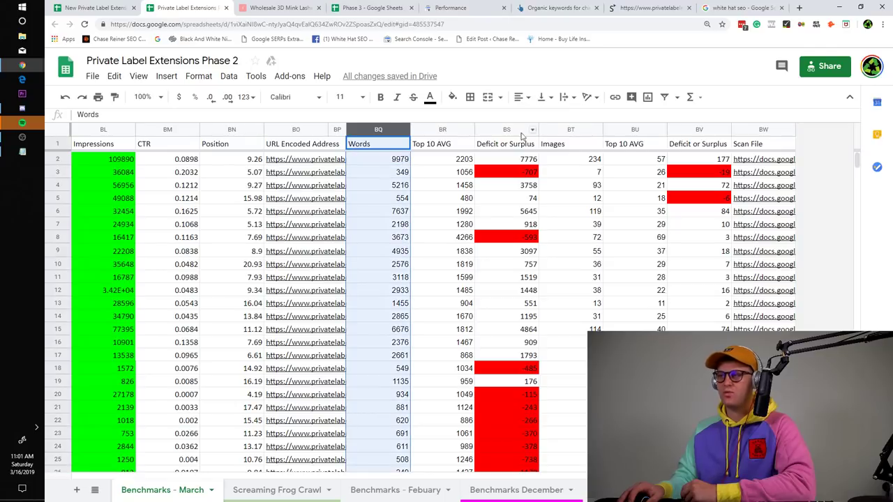
{"action": "left_click", "coordinate": [446, 130]}
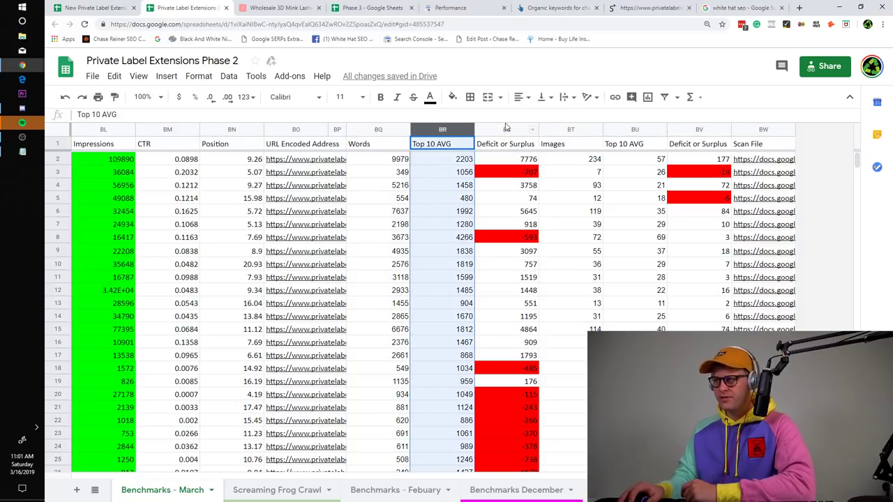
{"action": "left_click", "coordinate": [506, 128]}
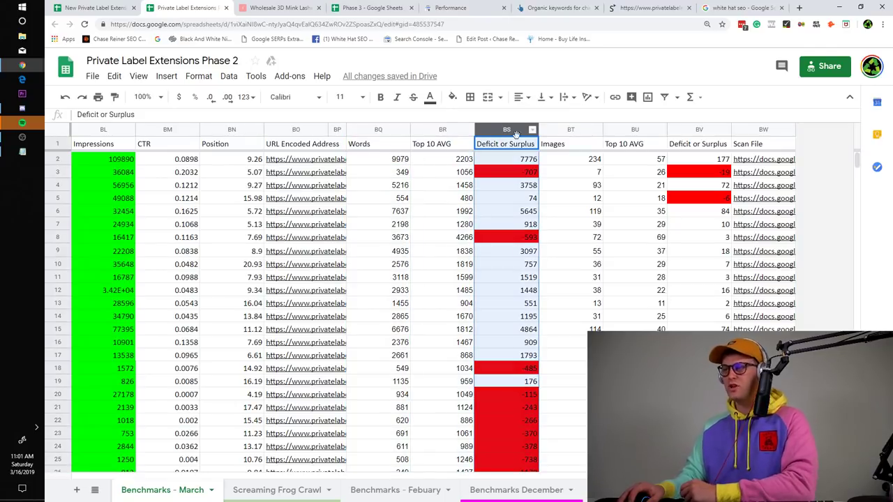
{"action": "left_click", "coordinate": [548, 208]}
{"action": "left_click", "coordinate": [586, 131]}
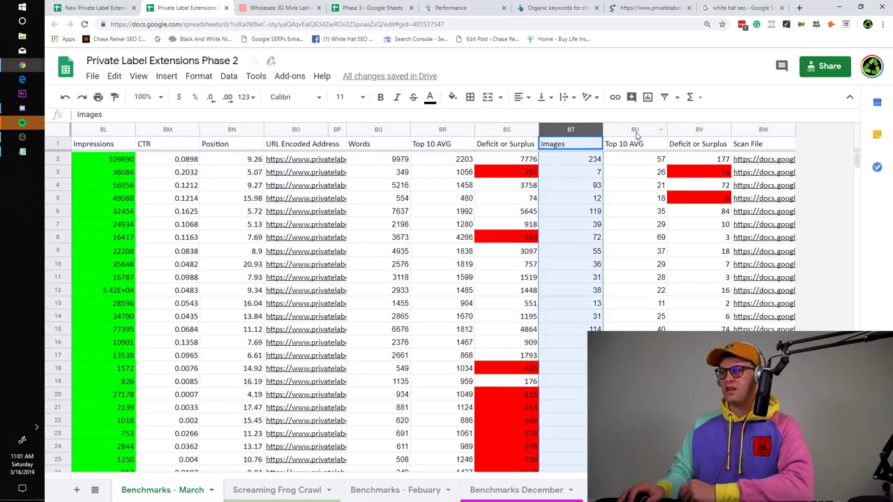
{"action": "left_click", "coordinate": [697, 130]}
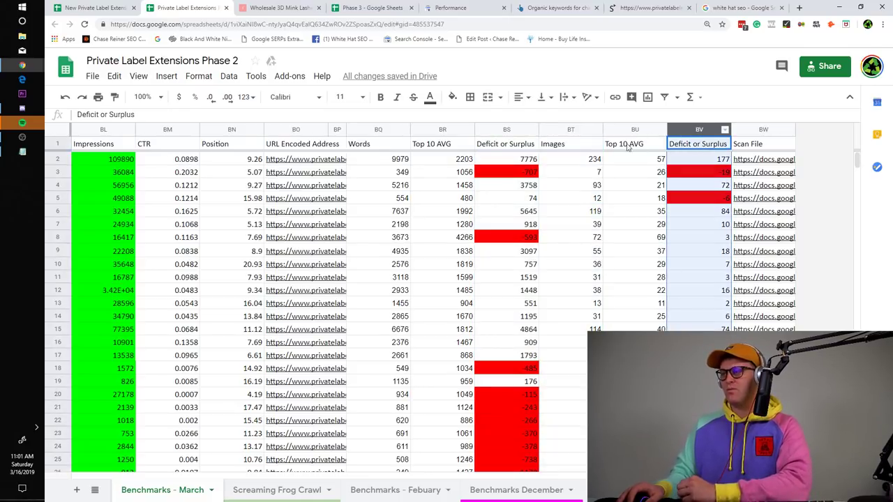
- Open the scan file linked in the "create my own eyelash brand" row and bring it to the front
{"action": "left_click", "coordinate": [744, 160]}
{"action": "left_click", "coordinate": [709, 163]}
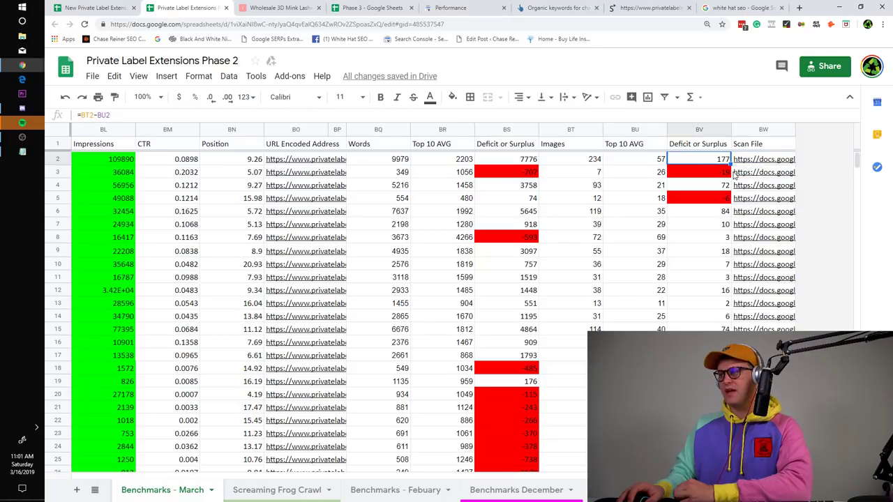
{"action": "left_click", "coordinate": [740, 174]}
{"action": "left_click", "coordinate": [747, 185]}
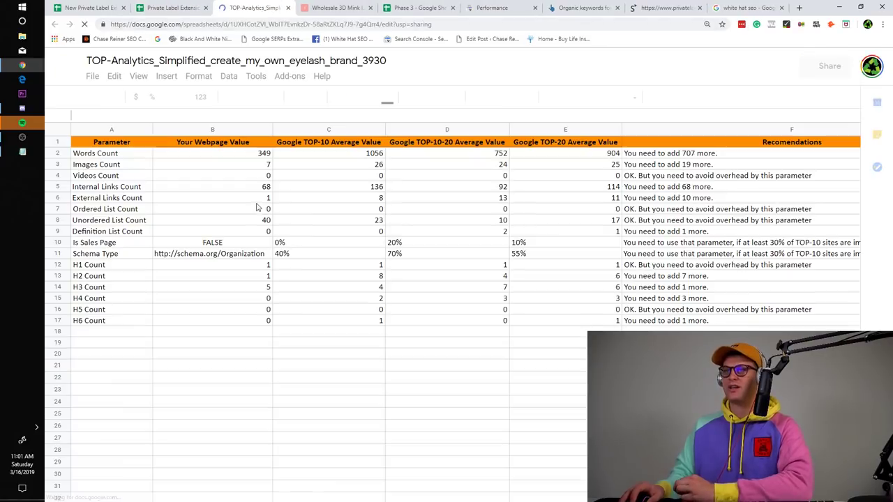
{"action": "left_click", "coordinate": [184, 8]}
{"action": "key", "text": "ctrl+Tab"}
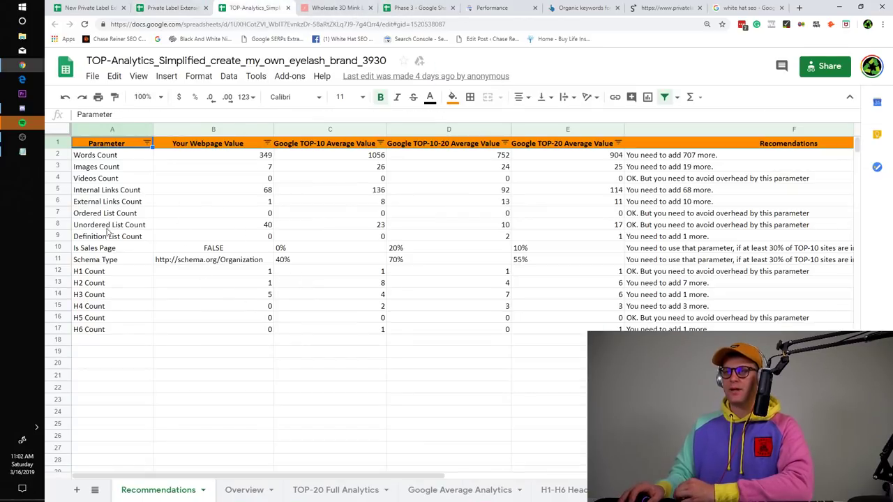
- Check the H1 count and schema type rows in the scan file's Recommendations sheet against the Google TOP-10 averages
{"action": "left_click_drag", "start_coordinate": [114, 273], "coordinate": [115, 293]}
{"action": "left_click", "coordinate": [116, 294]}
{"action": "left_click", "coordinate": [131, 272]}
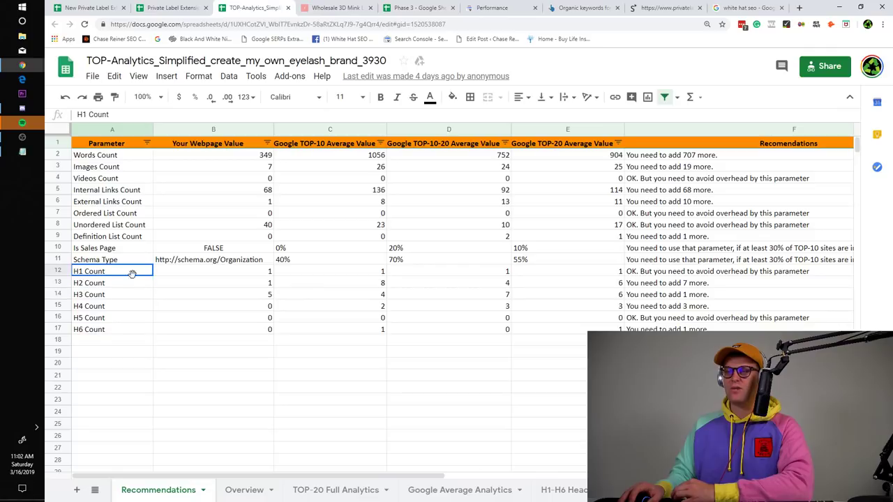
{"action": "left_click", "coordinate": [258, 263]}
{"action": "left_click", "coordinate": [337, 262]}
{"action": "left_click", "coordinate": [115, 272]}
{"action": "left_click", "coordinate": [210, 273]}
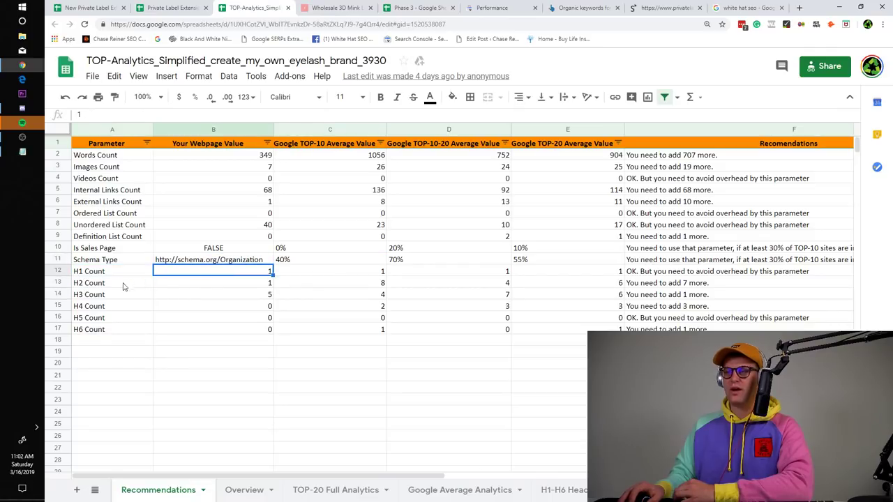
- Check the page's H2, H3 and internal link counts and the TOP-10 average for unordered lists in the Recommendations sheet
{"action": "left_click", "coordinate": [123, 284]}
{"action": "left_click", "coordinate": [229, 286]}
{"action": "left_click", "coordinate": [215, 296]}
{"action": "left_click", "coordinate": [123, 304]}
{"action": "left_click", "coordinate": [219, 297]}
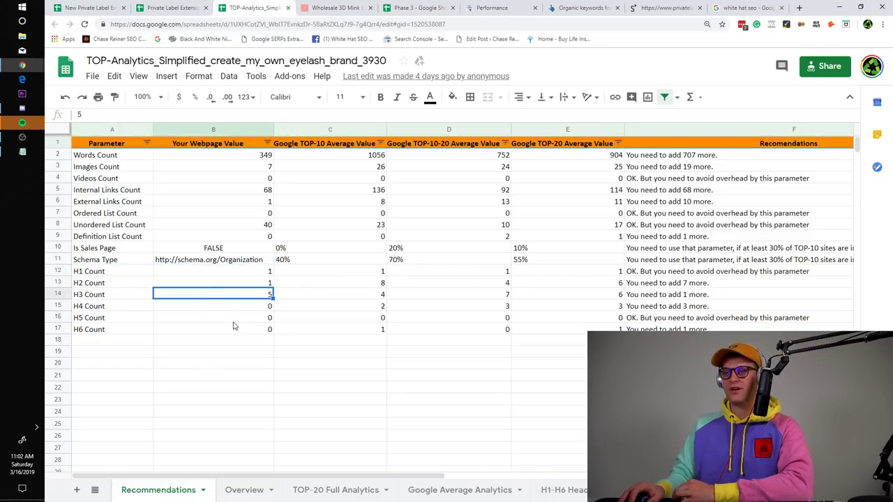
{"action": "left_click", "coordinate": [220, 191]}
{"action": "left_click", "coordinate": [330, 224]}
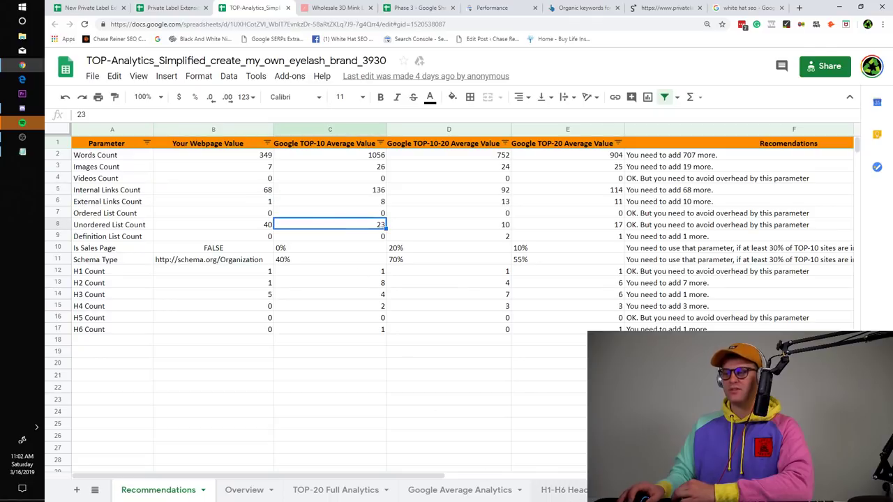
- Open the scan file's word frequency sheet and highlight its word rows from "to" to "lash" through the recommendations column
{"action": "left_click", "coordinate": [663, 490]}
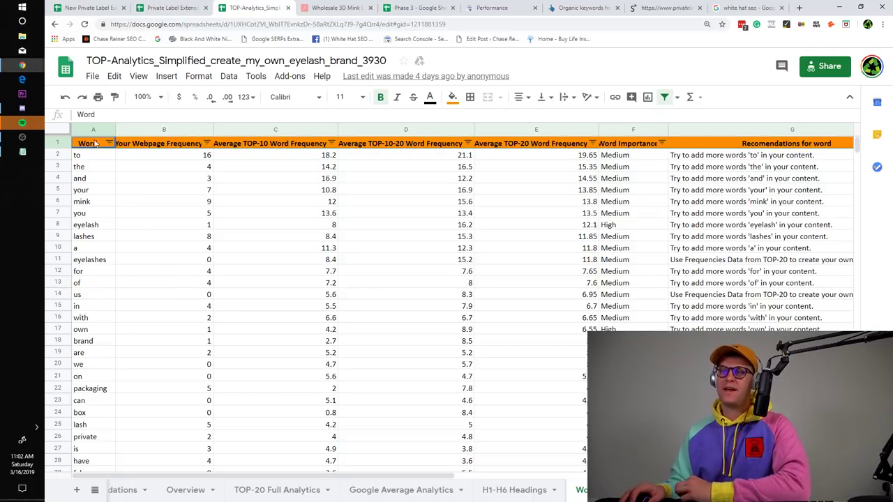
{"action": "left_click_drag", "start_coordinate": [95, 154], "coordinate": [554, 445]}
{"action": "left_click", "coordinate": [554, 444]}
{"action": "left_click_drag", "start_coordinate": [621, 400], "coordinate": [124, 190]}
{"action": "left_click", "coordinate": [124, 190]}
{"action": "left_click_drag", "start_coordinate": [93, 154], "coordinate": [705, 379]}
{"action": "mouse_move", "coordinate": [718, 413]}
{"action": "left_mouse_down"}
{"action": "mouse_move", "coordinate": [125, 218]}
{"action": "mouse_move", "coordinate": [68, 161]}
{"action": "mouse_move", "coordinate": [705, 413]}
{"action": "mouse_move", "coordinate": [705, 423]}
{"action": "left_mouse_up"}
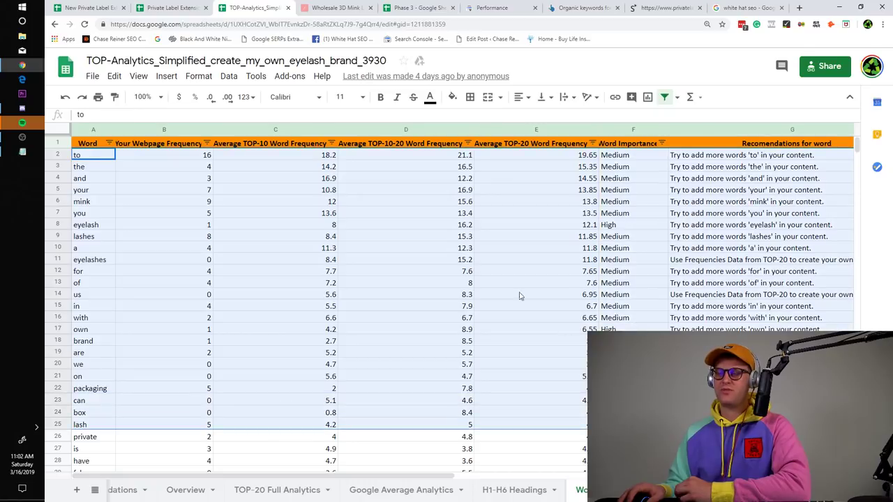
- Look through the word list, comparing the webpage frequency with the TOP-10 and TOP-20 averages and the recommendations
{"action": "scroll", "coordinate": [354, 202], "scroll_direction": "down", "scroll_amount": 2}
{"action": "scroll", "coordinate": [334, 238], "scroll_direction": "up", "scroll_amount": 2}
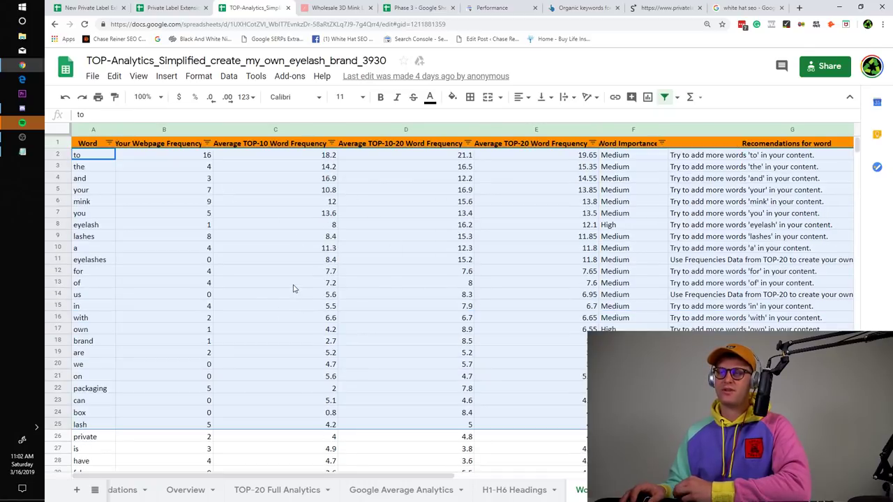
{"action": "scroll", "coordinate": [293, 288], "scroll_direction": "down", "scroll_amount": 10}
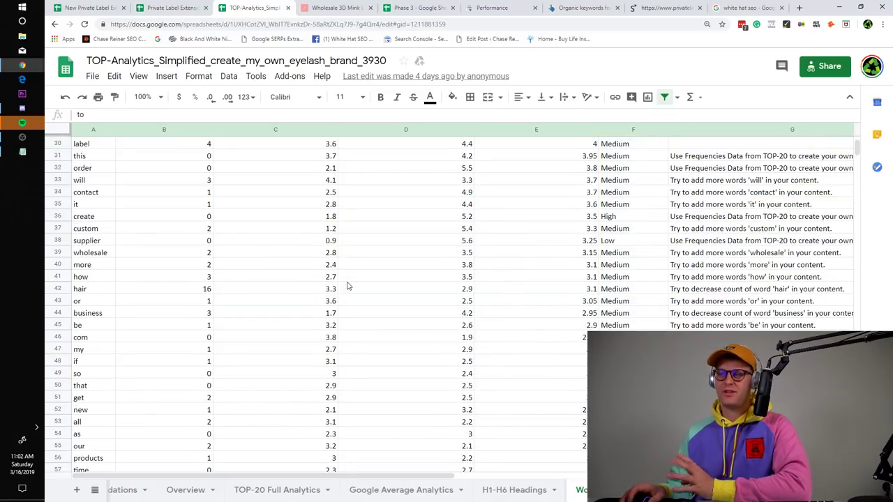
{"action": "scroll", "coordinate": [348, 286], "scroll_direction": "up", "scroll_amount": 10}
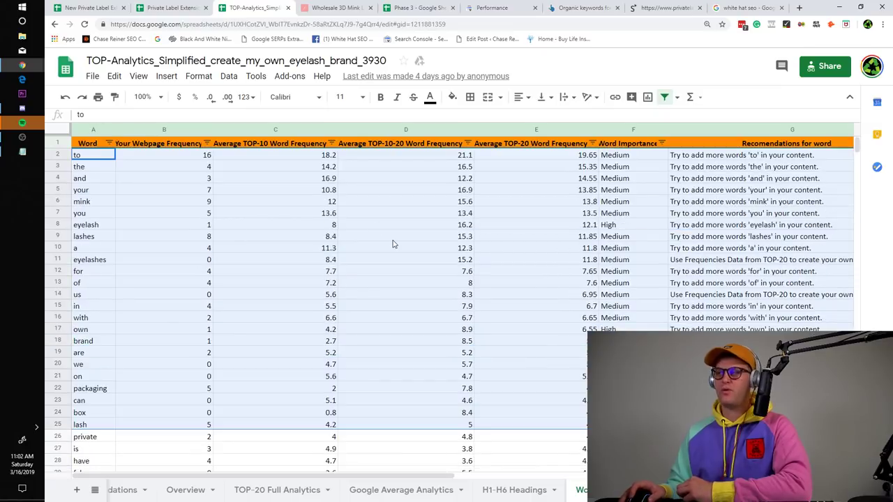
{"action": "left_click", "coordinate": [594, 171]}
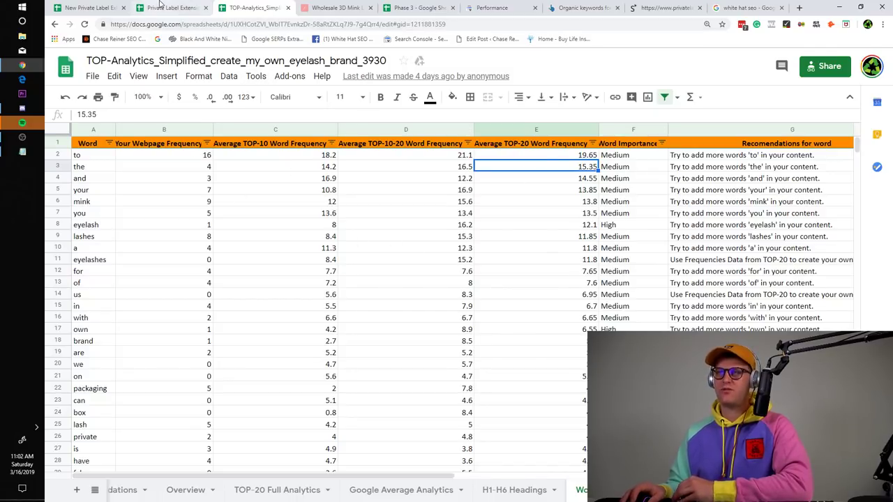
- Return to the Private Label Extensions Phase 2 benchmarks and look over the query metrics, page addresses and title columns
{"action": "left_click", "coordinate": [194, 7]}
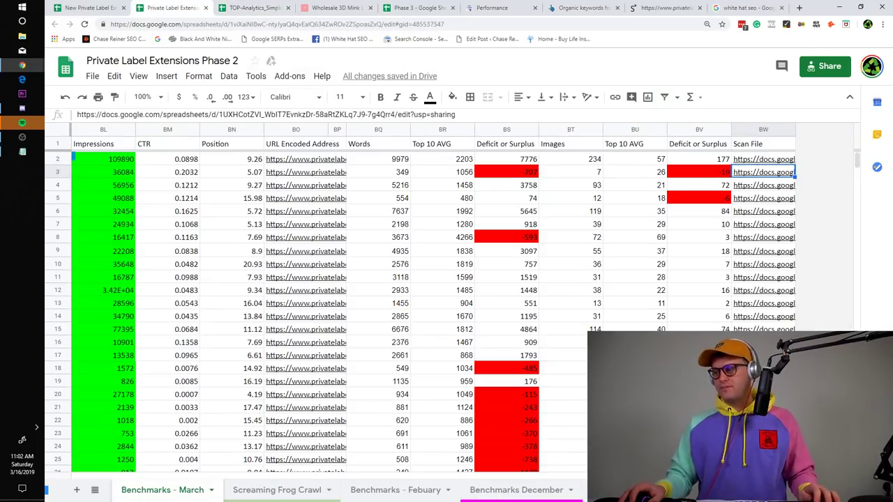
{"action": "scroll", "coordinate": [98, 454], "scroll_direction": "left", "scroll_amount": 20}
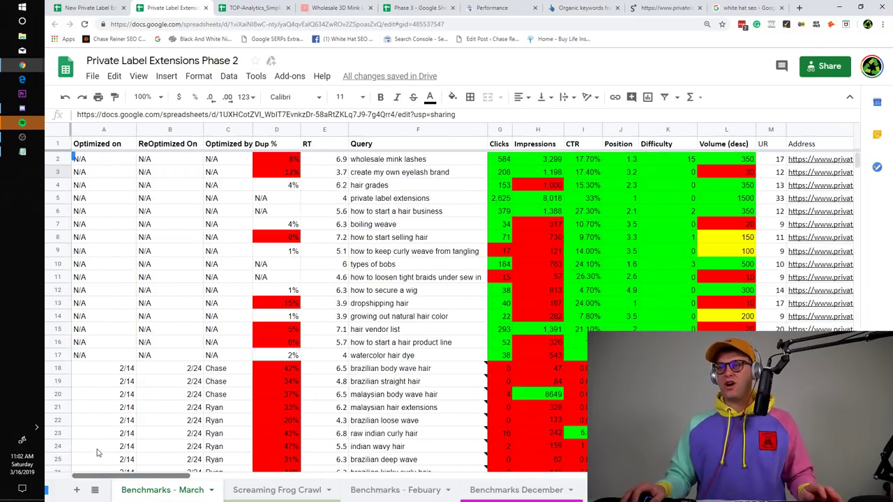
{"action": "scroll", "coordinate": [98, 454], "scroll_direction": "right", "scroll_amount": 10}
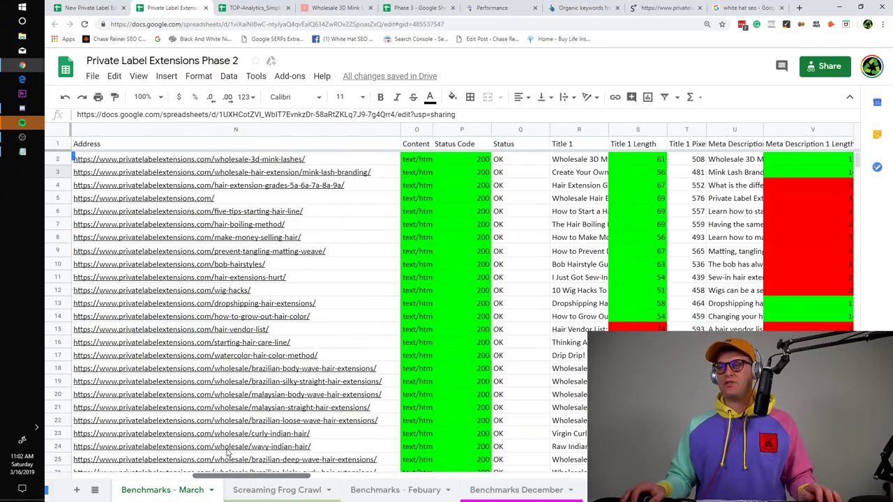
{"action": "scroll", "coordinate": [104, 453], "scroll_direction": "left", "scroll_amount": 10}
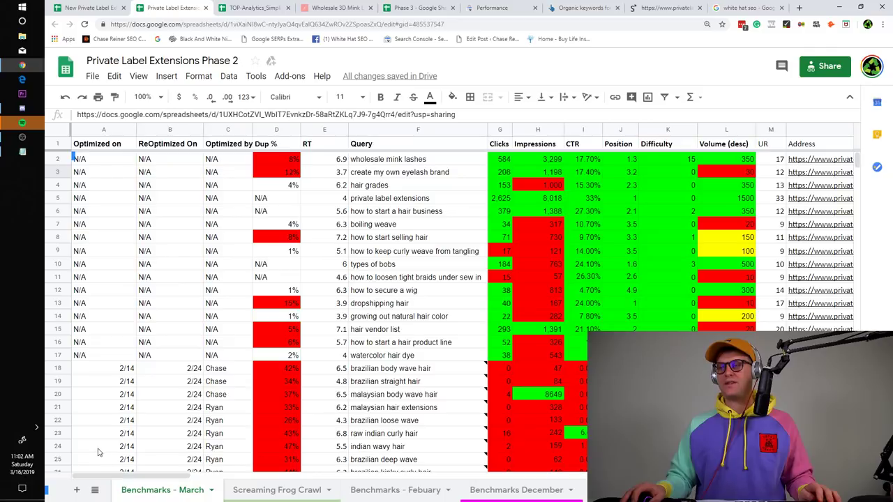
- Switch to Notepad and delete the entire SEO Phase 1 and Phase 2 outline
{"action": "left_click", "coordinate": [23, 151]}
{"action": "key", "text": "ctrl+a"}
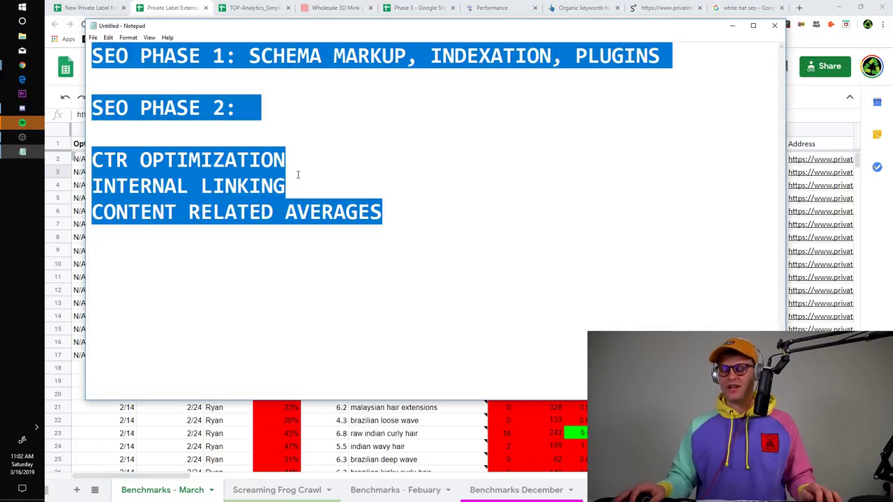
{"action": "key", "text": "BackSpace"}
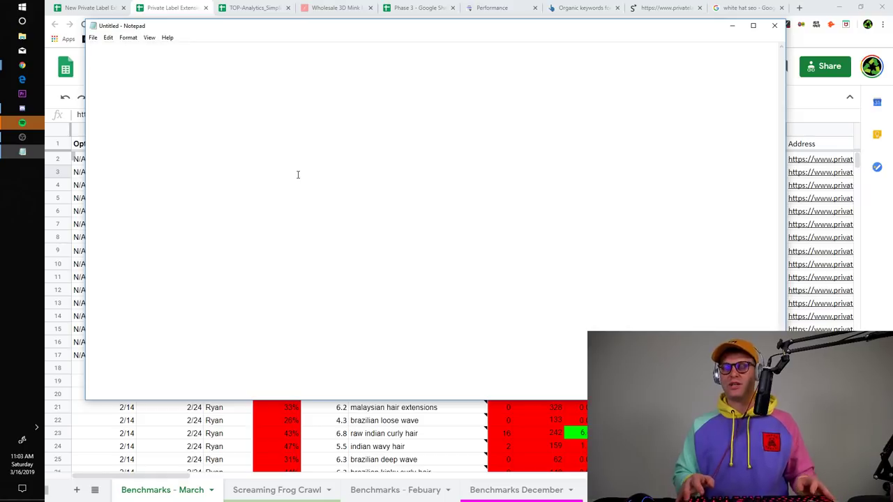
- Write the notes "10-15 CLIENTS" and, after a blank line, "TEMPLATE PHASE 2 PHASE 3" in the empty Notepad document
{"action": "type", "text": "10-15 CLIENTS"}
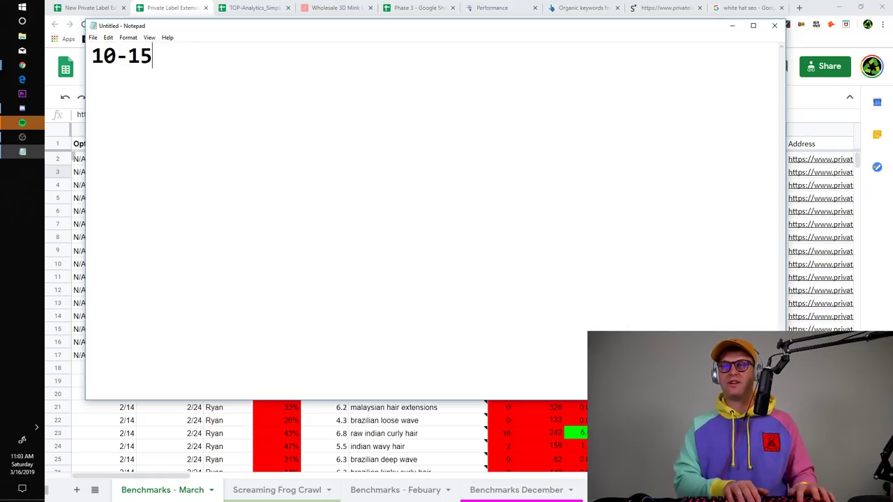
{"action": "key", "text": "Return"}
{"action": "key", "text": "Return"}
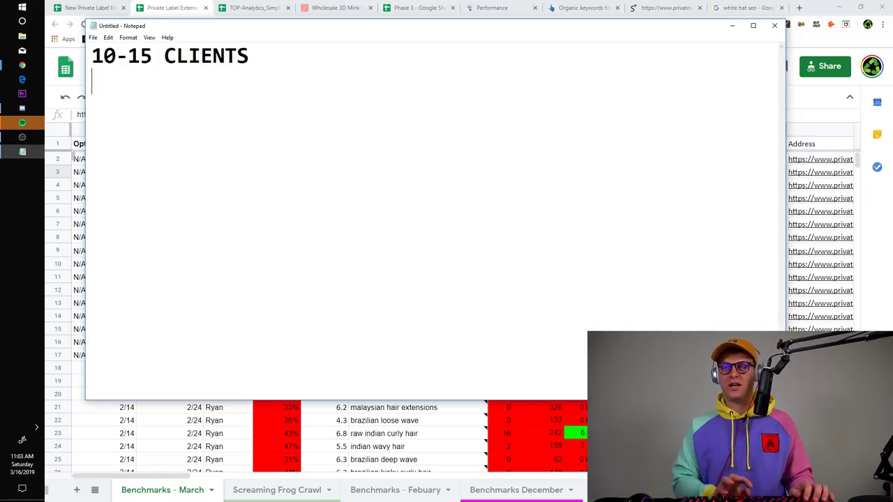
{"action": "type", "text": "TEMP"}
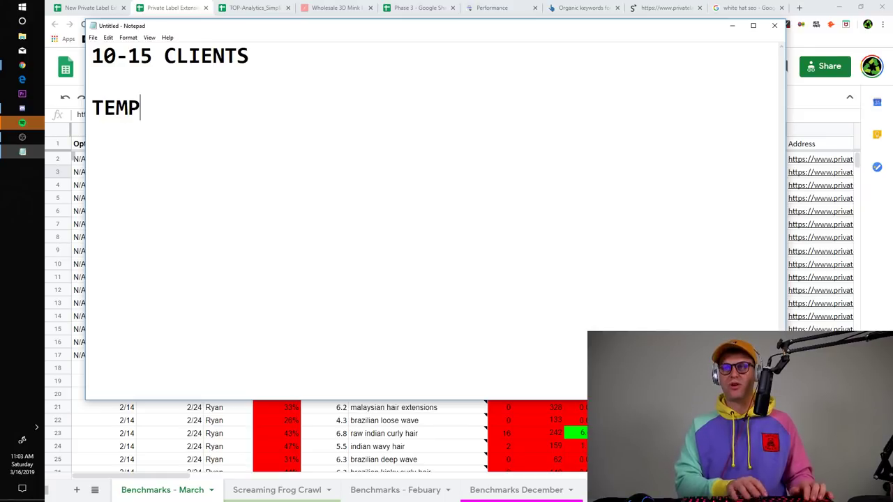
{"action": "type", "text": "LATE PHASE 2 PHASE 3"}
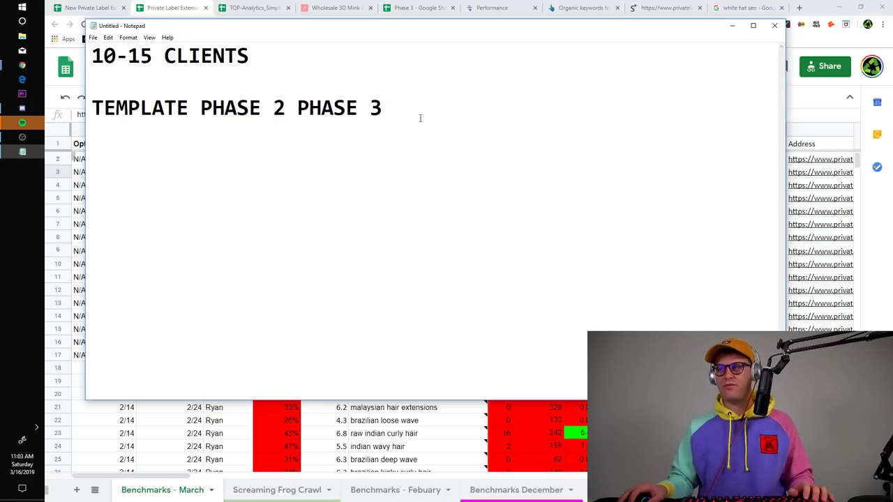
{"action": "left_click_drag", "start_coordinate": [421, 119], "coordinate": [355, 93]}
{"action": "left_click", "coordinate": [330, 93]}
{"action": "left_click_drag", "start_coordinate": [298, 102], "coordinate": [203, 105]}
{"action": "left_click", "coordinate": [202, 106]}
{"action": "left_click_drag", "start_coordinate": [286, 111], "coordinate": [200, 110]}
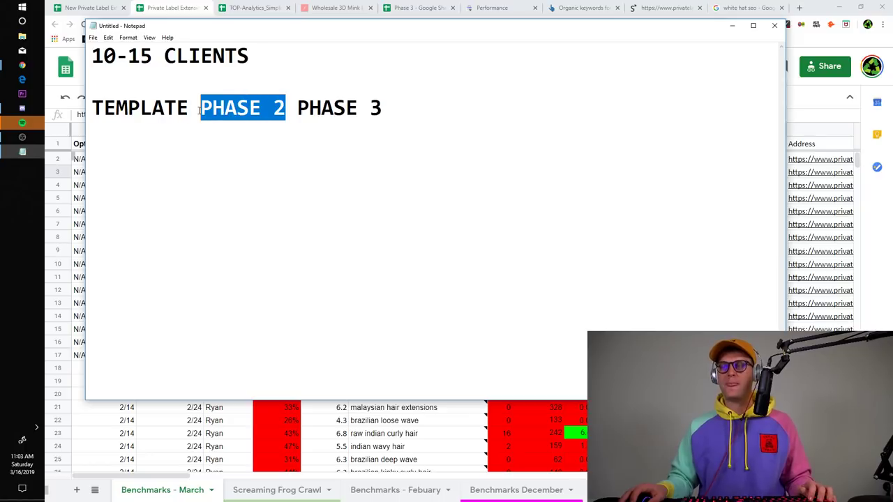
{"action": "left_click", "coordinate": [204, 111]}
{"action": "key", "text": "shift+Left"}
{"action": "key", "text": "shift+Left"}
{"action": "key", "text": "shift+Left"}
{"action": "key", "text": "shift+Left"}
{"action": "key", "text": "shift+Left"}
{"action": "key", "text": "shift+Left"}
{"action": "key", "text": "shift+Left"}
{"action": "key", "text": "Left"}
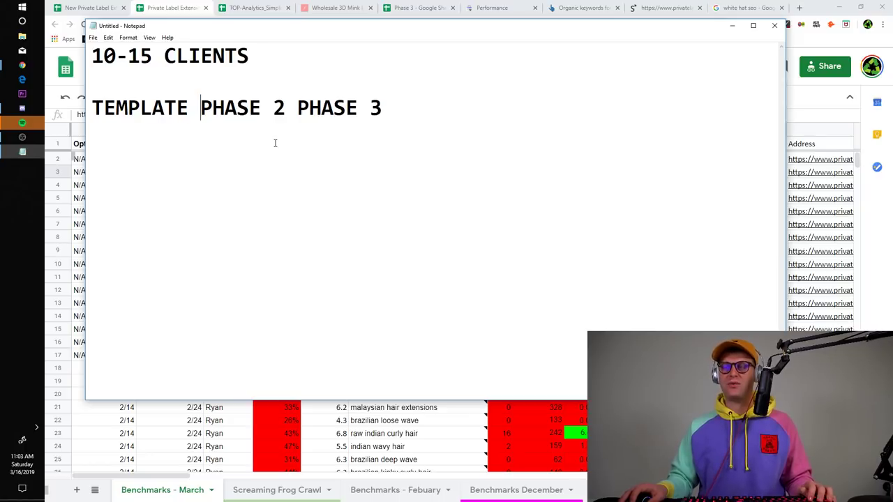
{"action": "key", "text": "alt+Tab"}
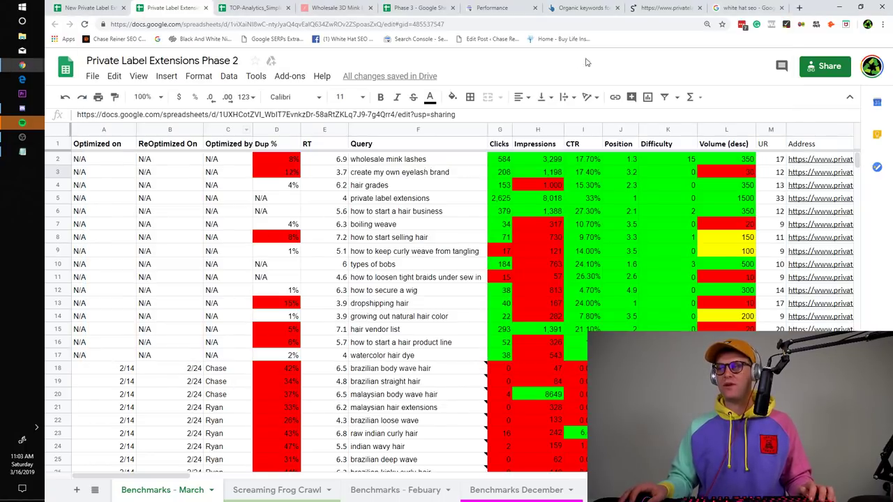
{"action": "key", "text": "alt+Tab"}
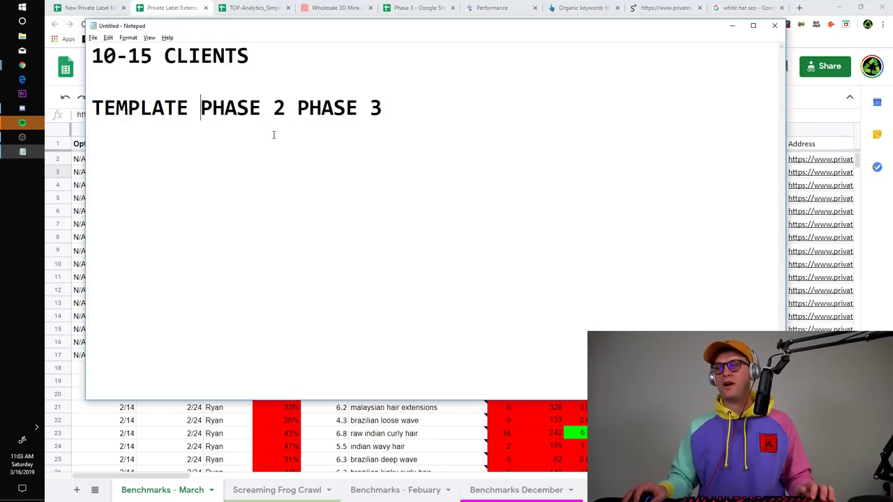
- Return to the browser and bring up the Google results page for white hat seo
{"action": "key", "text": "alt+Tab"}
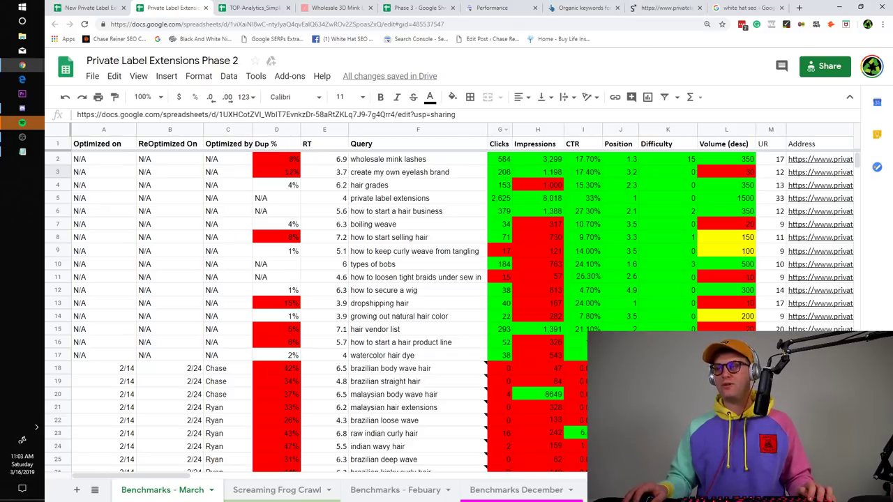
{"action": "left_click", "coordinate": [757, 7]}
{"action": "left_click", "coordinate": [510, 12]}
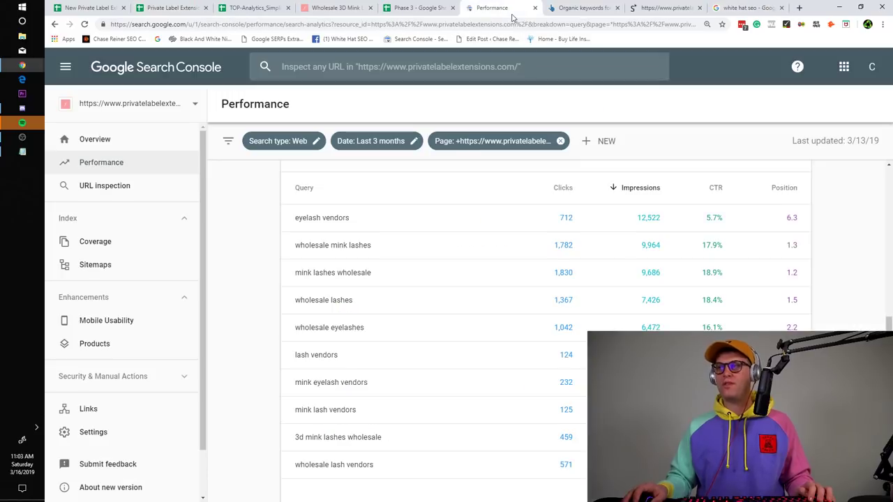
{"action": "left_click", "coordinate": [740, 8]}
{"action": "left_click", "coordinate": [671, 24]}
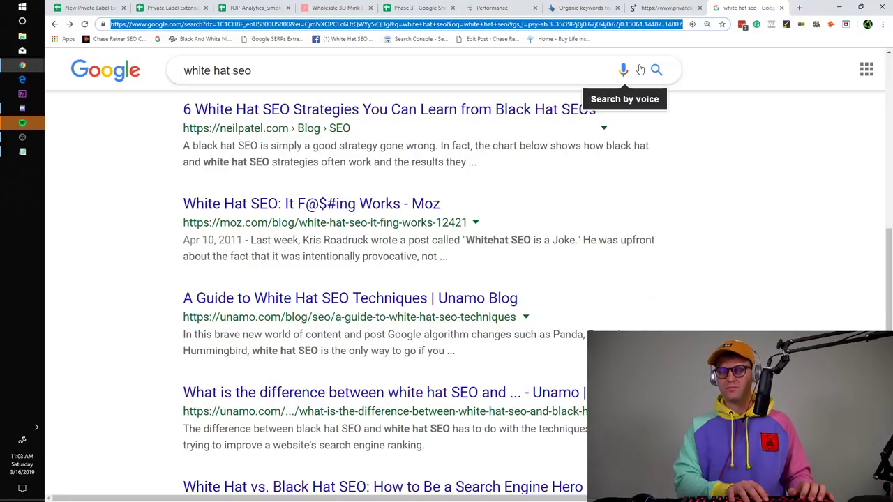
{"action": "type", "text": "iph"}
{"action": "key", "text": "BackSpace"}
{"action": "key", "text": "BackSpace"}
{"action": "key", "text": "BackSpace"}
{"action": "key", "text": "BackSpace"}
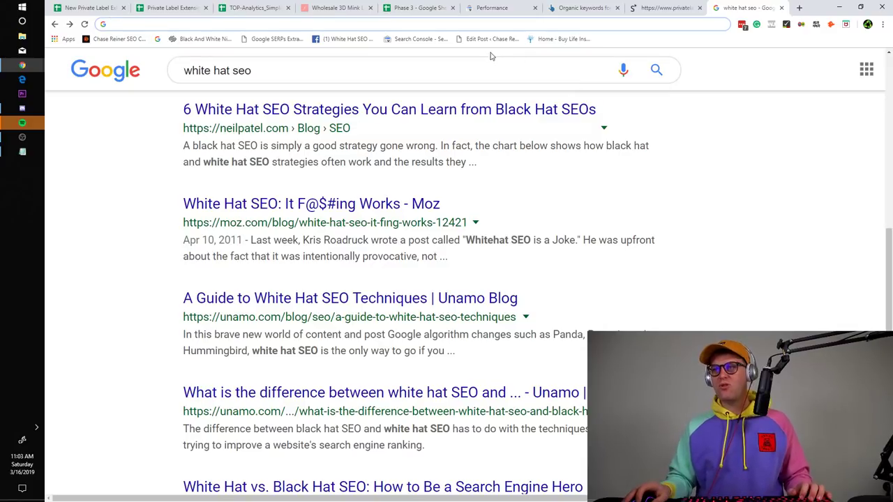
- Search Google for "web design las vegas" and locate the 702 Pros listing among the organic results
{"action": "triple_click", "coordinate": [468, 73]}
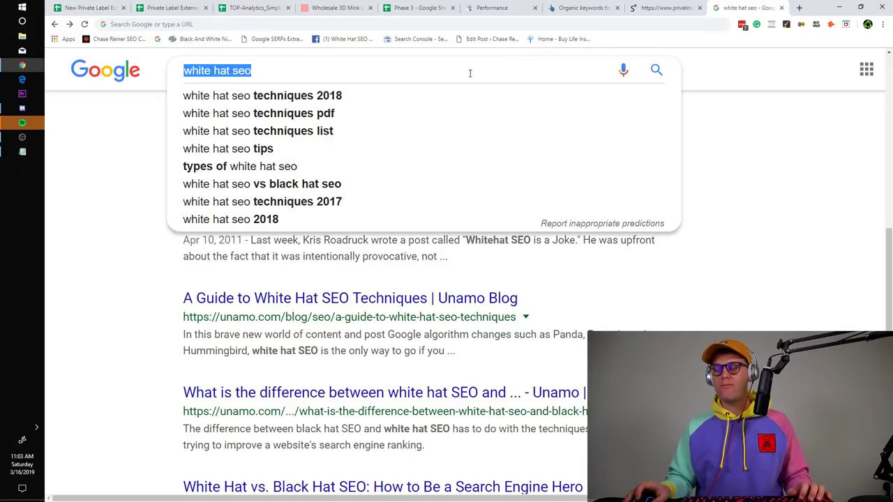
{"action": "type", "text": "web design "}
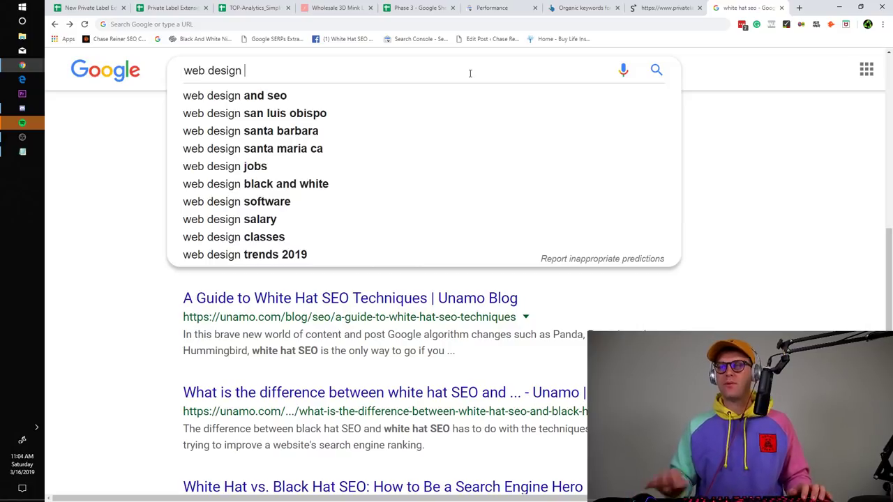
{"action": "type", "text": "las vegas"}
{"action": "key", "text": "Return"}
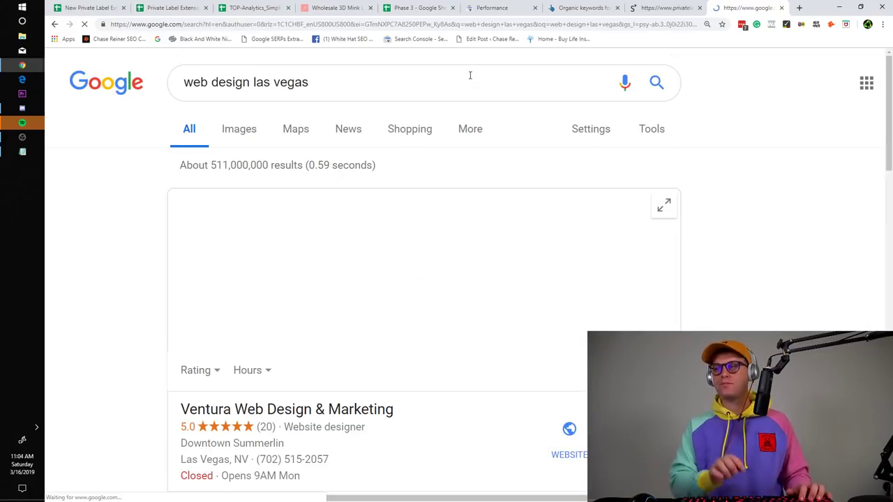
{"action": "scroll", "coordinate": [626, 300], "scroll_direction": "down", "scroll_amount": 7}
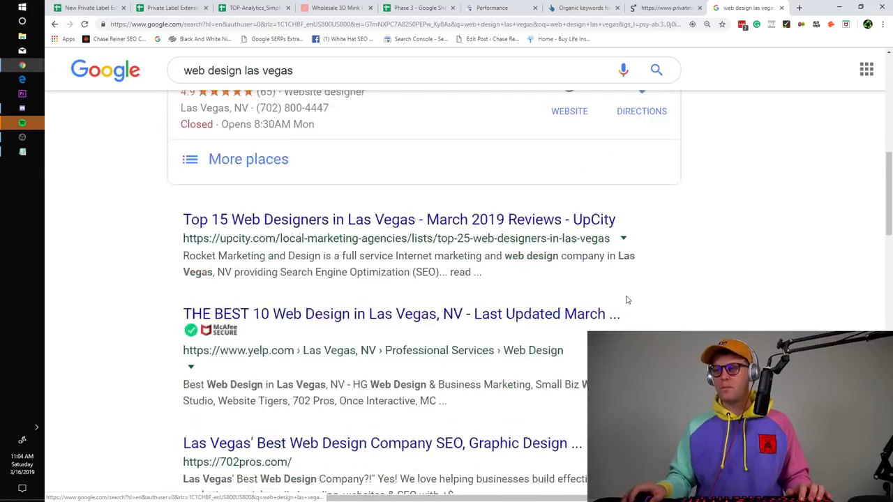
{"action": "scroll", "coordinate": [626, 300], "scroll_direction": "down", "scroll_amount": 5}
{"action": "scroll", "coordinate": [229, 249], "scroll_direction": "up", "scroll_amount": 1}
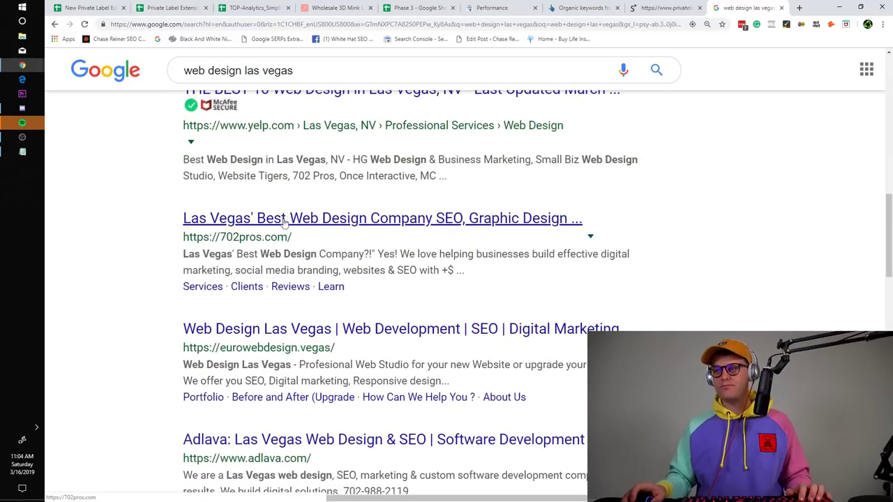
{"action": "scroll", "coordinate": [284, 221], "scroll_direction": "down", "scroll_amount": 3}
{"action": "scroll", "coordinate": [311, 251], "scroll_direction": "up", "scroll_amount": 2}
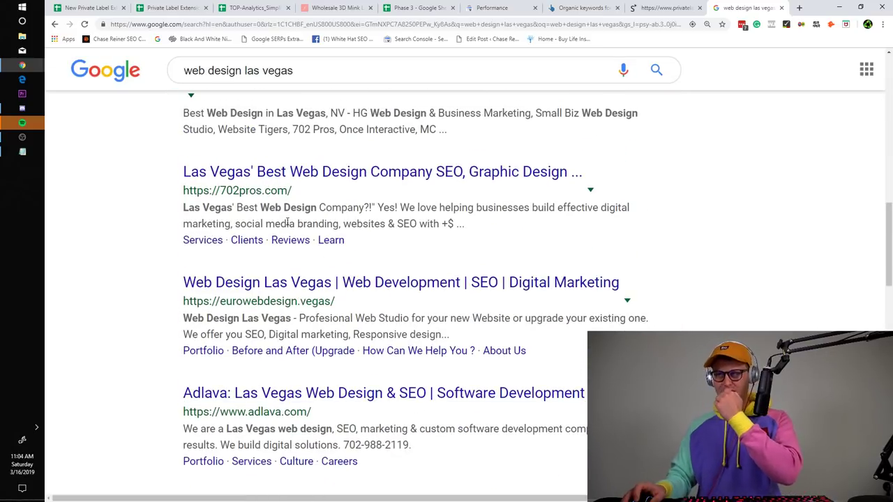
{"action": "scroll", "coordinate": [365, 285], "scroll_direction": "up", "scroll_amount": 1}
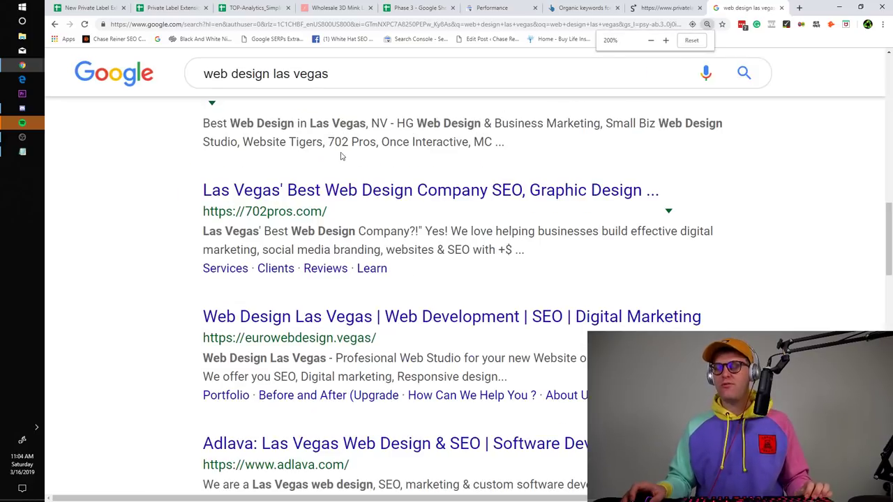
- Compare the 702 Pros and Euro Web Design titles with the query, and find the phrase "web design las vegas" on the page
{"action": "left_click_drag", "start_coordinate": [202, 195], "coordinate": [707, 183]}
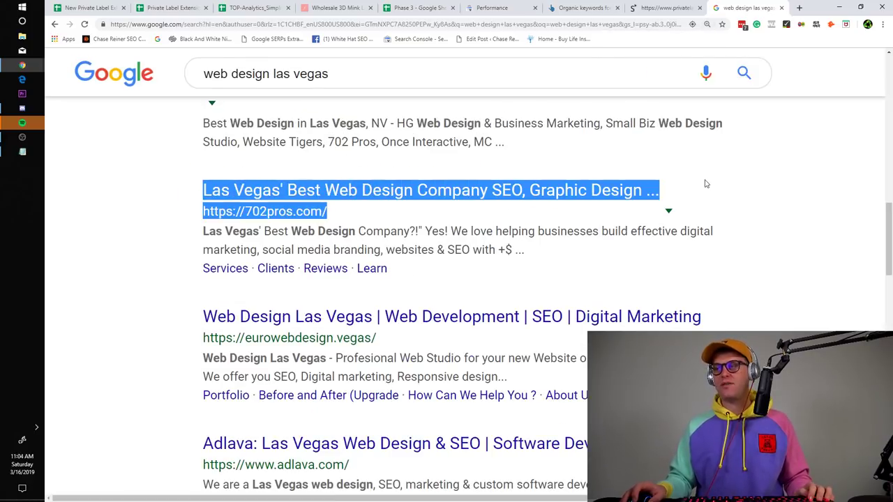
{"action": "left_click", "coordinate": [230, 231]}
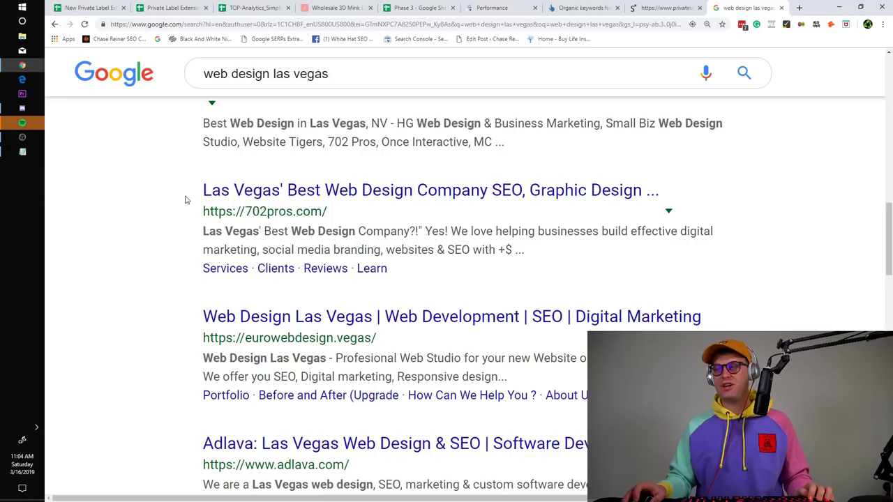
{"action": "left_click_drag", "start_coordinate": [201, 195], "coordinate": [437, 192]}
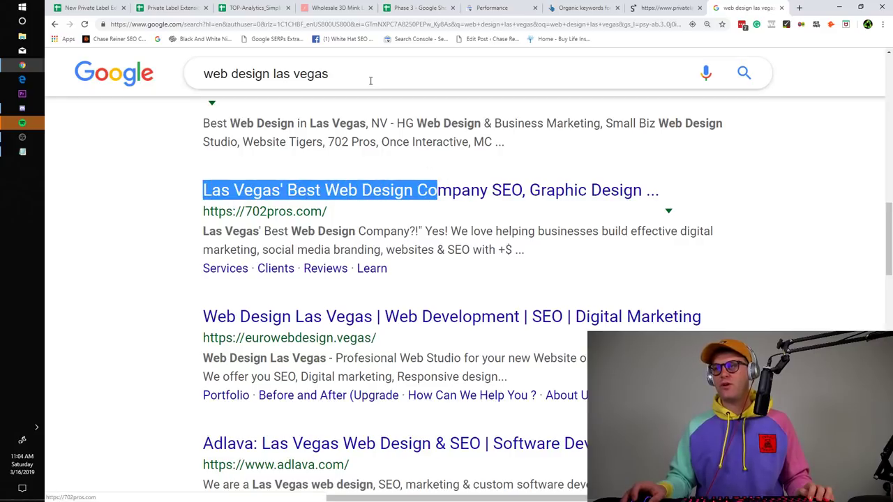
{"action": "left_click_drag", "start_coordinate": [370, 80], "coordinate": [202, 71]}
{"action": "left_click", "coordinate": [128, 277]}
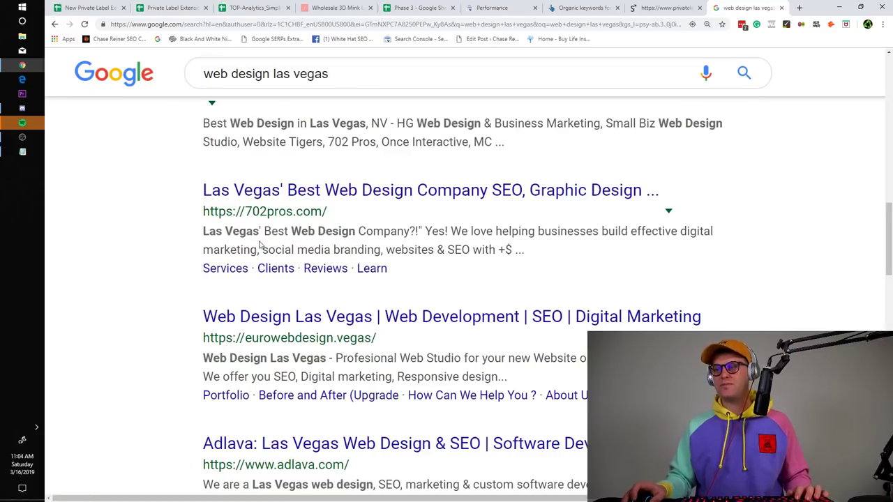
{"action": "left_click_drag", "start_coordinate": [201, 320], "coordinate": [374, 320]}
{"action": "key", "text": "ctrl+f"}
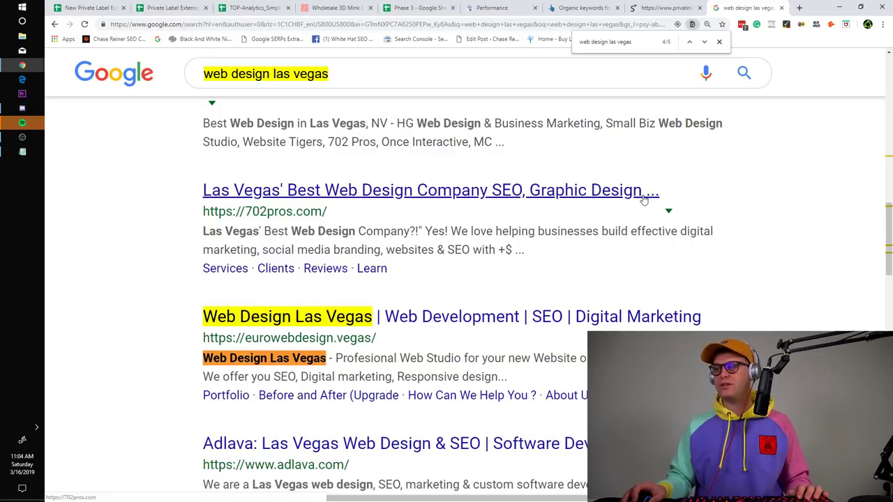
- Open the 702 Pros homepage from the results and look through it down to the links in the "A Little About Us" section
{"action": "left_click", "coordinate": [605, 198]}
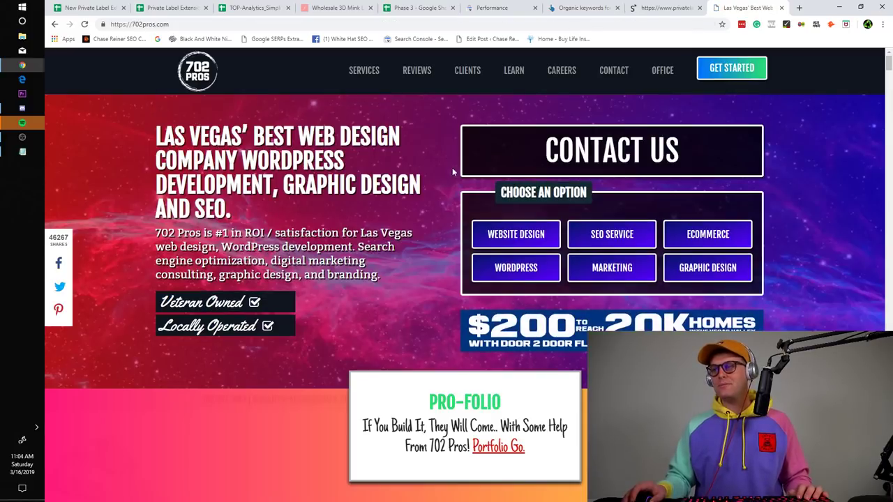
{"action": "scroll", "coordinate": [453, 171], "scroll_direction": "down", "scroll_amount": 1}
{"action": "scroll", "coordinate": [530, 224], "scroll_direction": "up", "scroll_amount": 1}
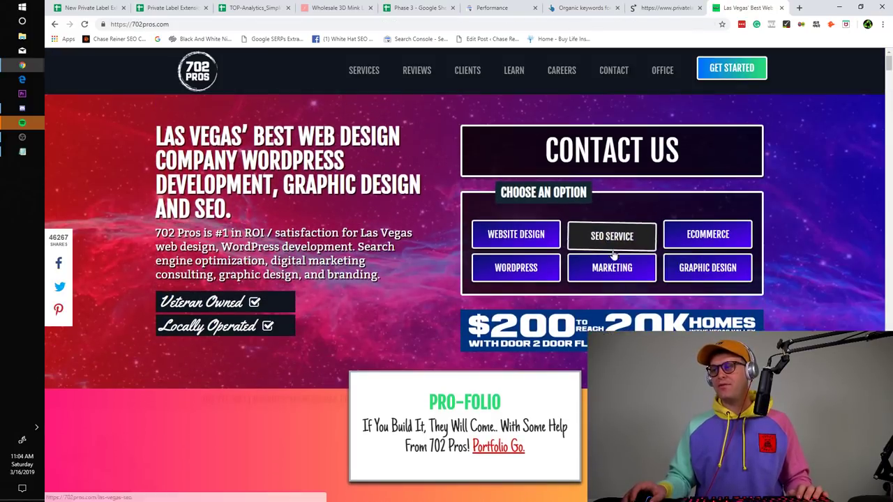
{"action": "scroll", "coordinate": [510, 238], "scroll_direction": "down", "scroll_amount": 1}
{"action": "scroll", "coordinate": [509, 237], "scroll_direction": "up", "scroll_amount": 1}
{"action": "scroll", "coordinate": [514, 237], "scroll_direction": "down", "scroll_amount": 3}
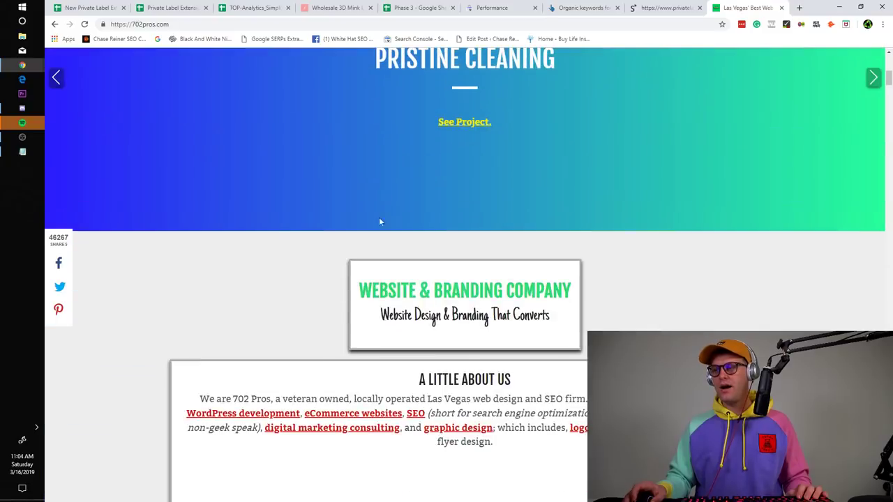
{"action": "scroll", "coordinate": [509, 230], "scroll_direction": "down", "scroll_amount": 6}
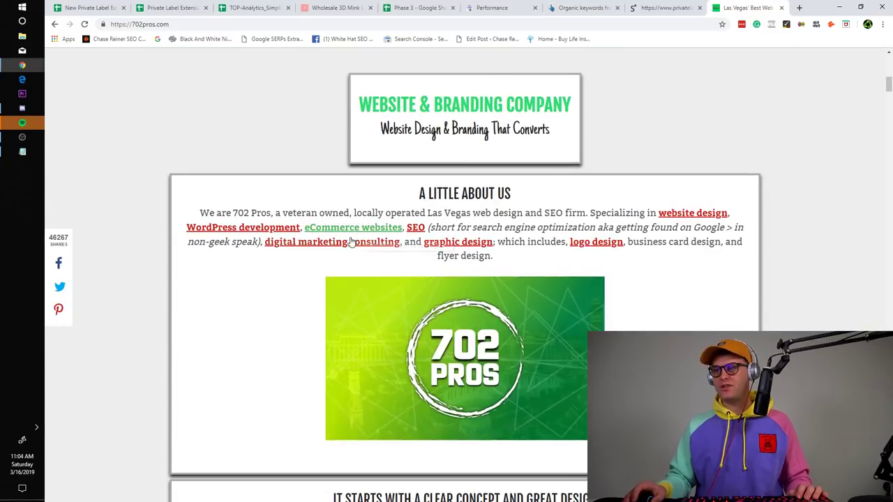
{"action": "scroll", "coordinate": [697, 216], "scroll_direction": "down", "scroll_amount": 1}
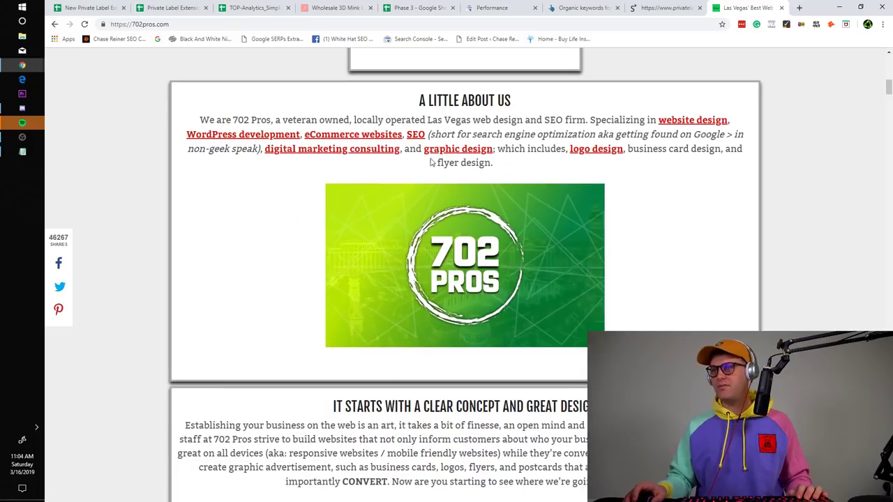
- Open the "website design" link from the about section in a separate tab, view the Las Vegas Web Design page, and close it
{"action": "right_click", "coordinate": [695, 123]}
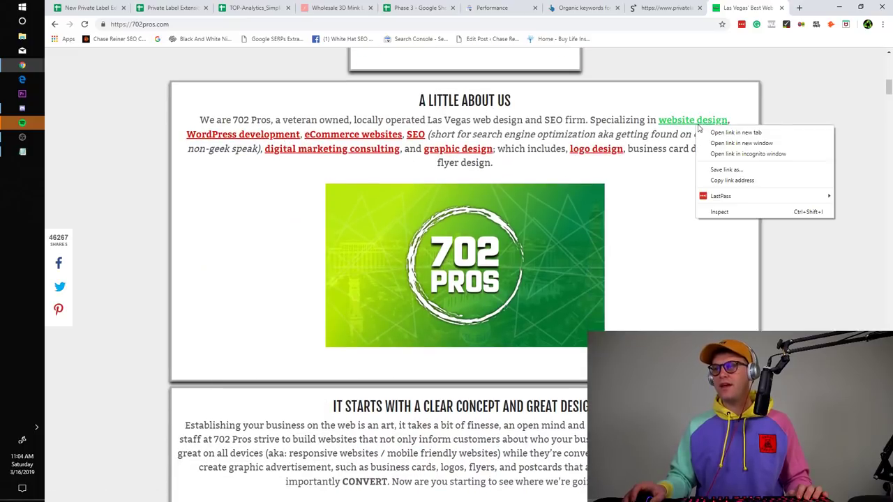
{"action": "left_click", "coordinate": [707, 130]}
{"action": "left_click", "coordinate": [727, 8]}
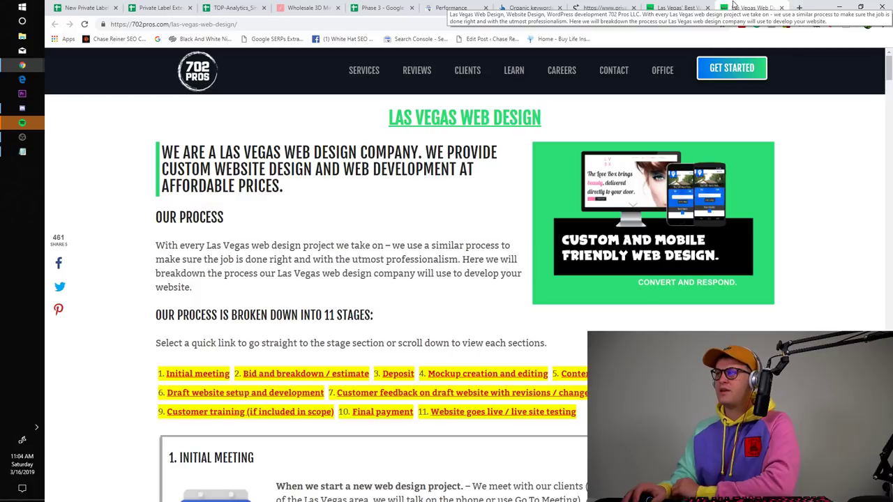
{"action": "left_click", "coordinate": [782, 7]}
- Look through the rest of the 702 Pros homepage content down to the "Compare Us to the Competition" section
{"action": "scroll", "coordinate": [512, 374], "scroll_direction": "down", "scroll_amount": 12}
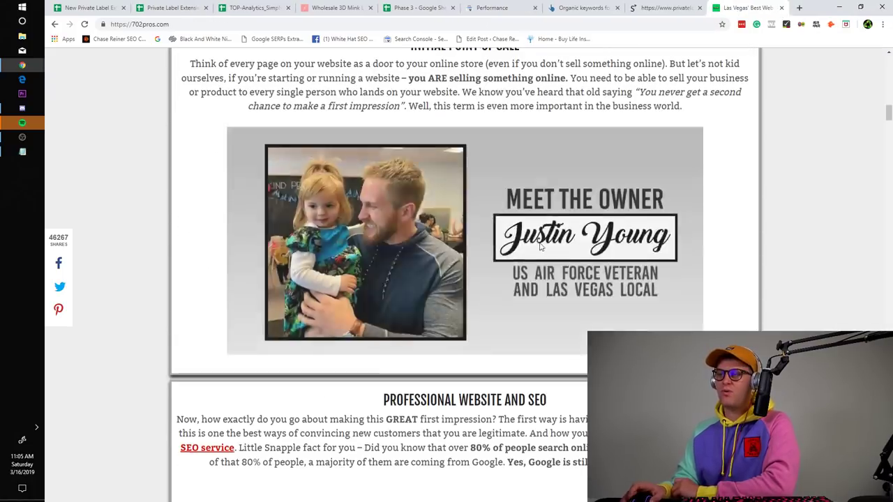
{"action": "scroll", "coordinate": [541, 246], "scroll_direction": "down", "scroll_amount": 20}
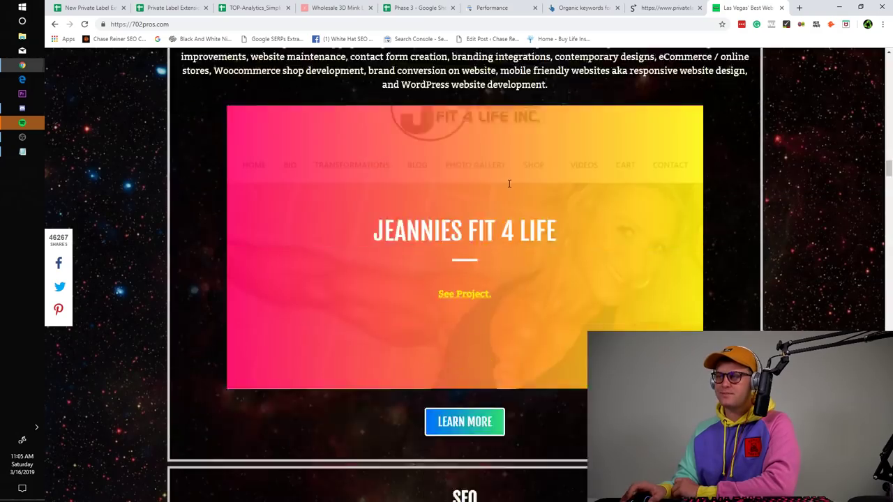
{"action": "scroll", "coordinate": [509, 184], "scroll_direction": "down", "scroll_amount": 20}
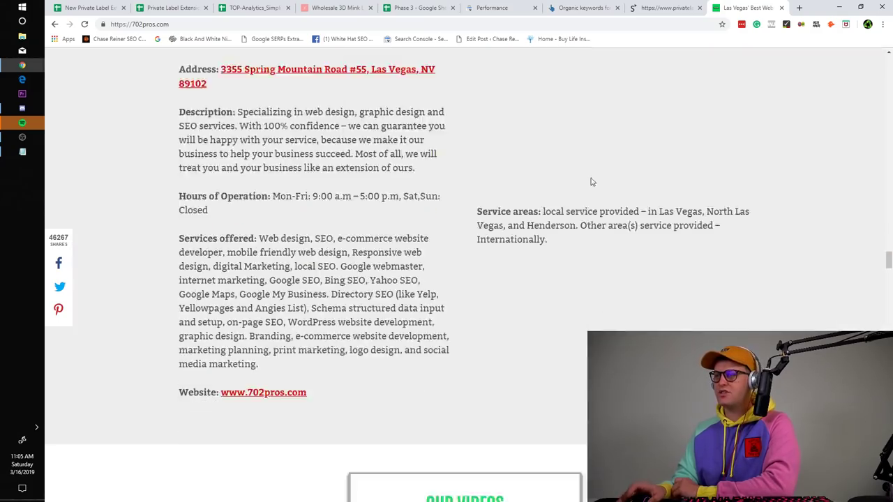
{"action": "scroll", "coordinate": [591, 182], "scroll_direction": "down", "scroll_amount": 20}
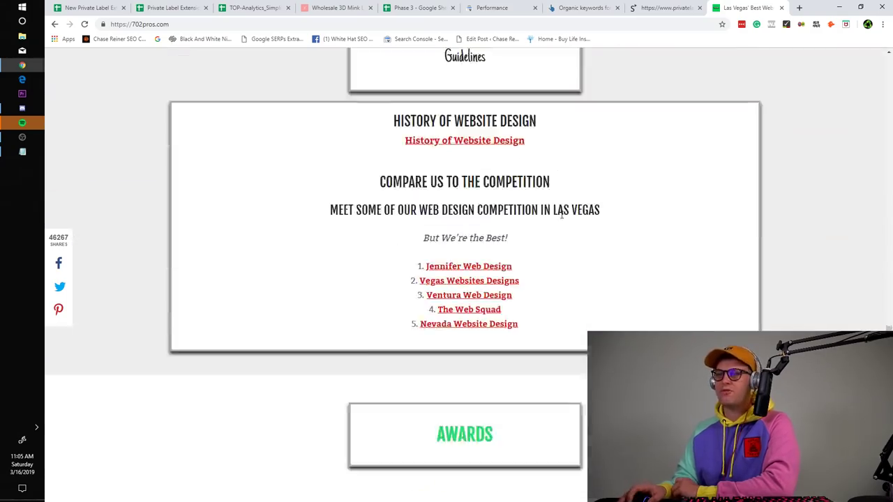
- Look over the 702 Pros footer with its business info, quick links and reviews, and highlight the share count
{"action": "scroll", "coordinate": [562, 215], "scroll_direction": "down", "scroll_amount": 15}
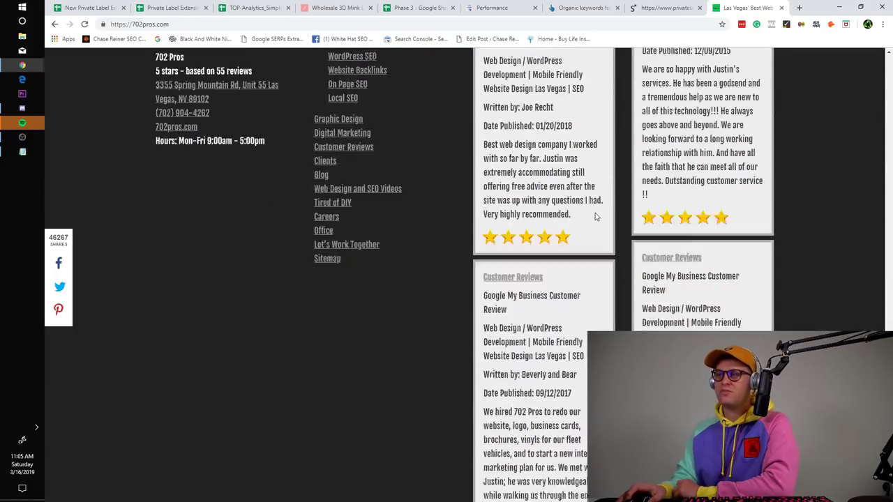
{"action": "scroll", "coordinate": [558, 206], "scroll_direction": "up", "scroll_amount": 10}
{"action": "scroll", "coordinate": [488, 166], "scroll_direction": "down", "scroll_amount": 8}
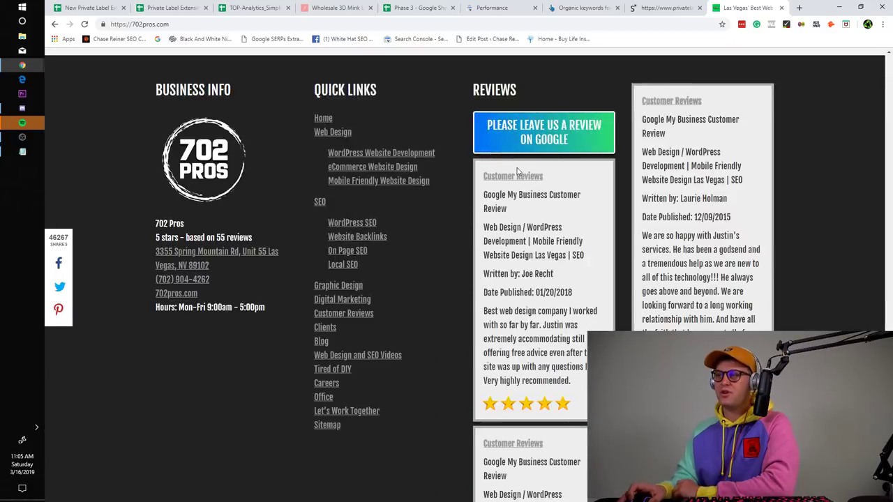
{"action": "scroll", "coordinate": [516, 173], "scroll_direction": "down", "scroll_amount": 14}
{"action": "scroll", "coordinate": [558, 171], "scroll_direction": "up", "scroll_amount": 10}
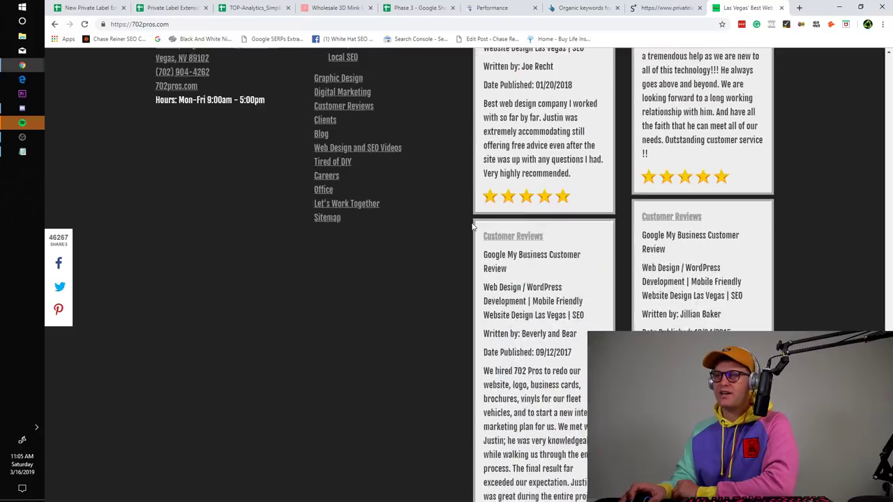
{"action": "scroll", "coordinate": [472, 227], "scroll_direction": "up", "scroll_amount": 3}
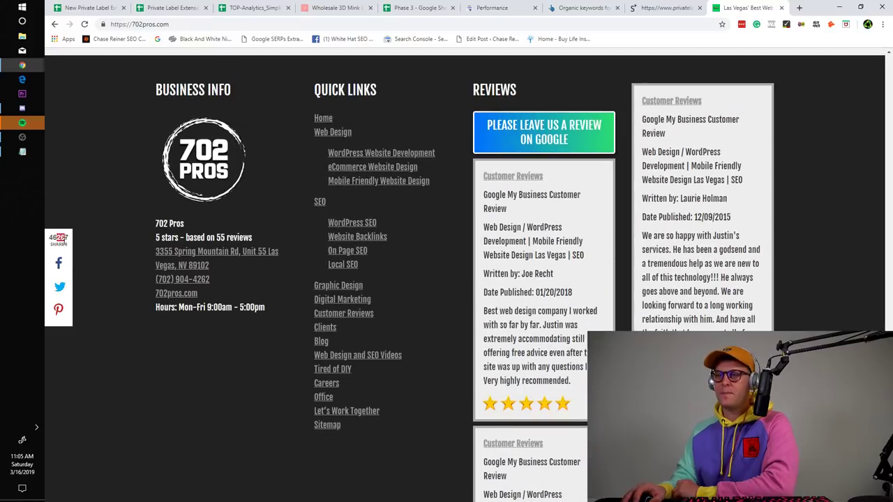
{"action": "left_click_drag", "start_coordinate": [65, 240], "coordinate": [70, 243]}
{"action": "left_click", "coordinate": [68, 241]}
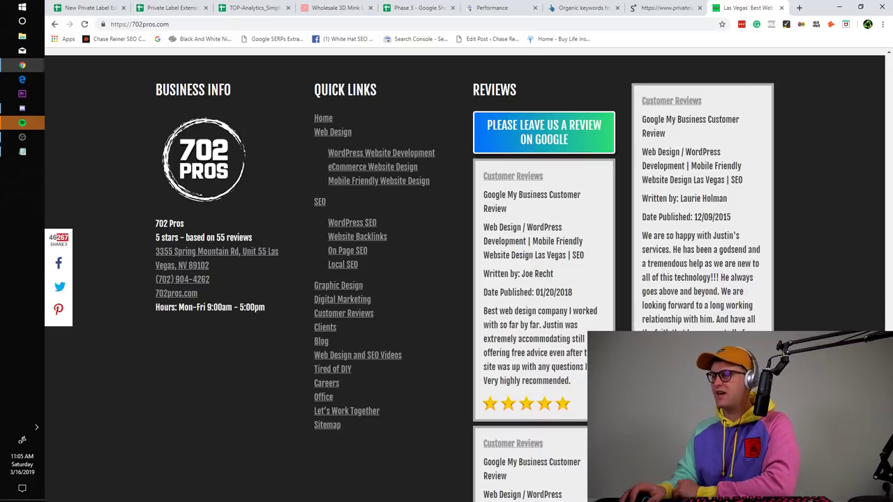
- Look through the customer reviews in the footer columns and return to the "Compare Us to the Competition" section
{"action": "scroll", "coordinate": [463, 272], "scroll_direction": "down", "scroll_amount": 6}
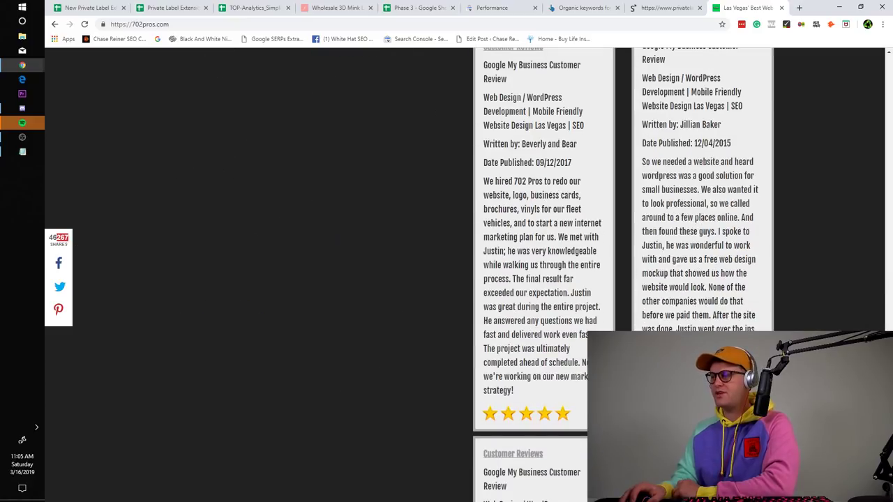
{"action": "scroll", "coordinate": [464, 272], "scroll_direction": "down", "scroll_amount": 20}
{"action": "scroll", "coordinate": [464, 272], "scroll_direction": "up", "scroll_amount": 15}
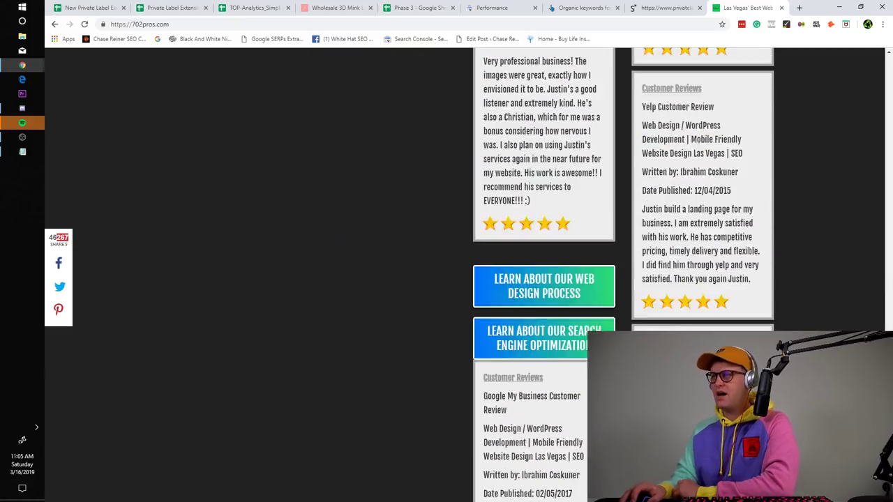
{"action": "scroll", "coordinate": [464, 272], "scroll_direction": "up", "scroll_amount": 10}
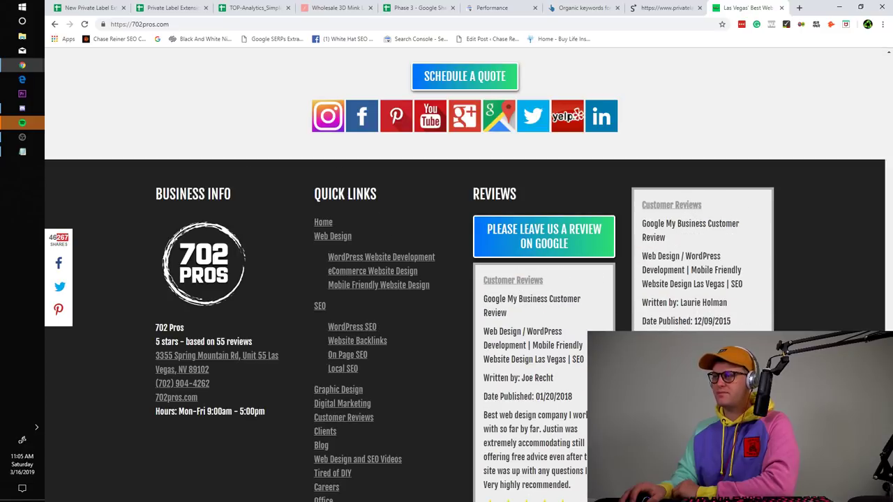
{"action": "scroll", "coordinate": [464, 272], "scroll_direction": "down", "scroll_amount": 8}
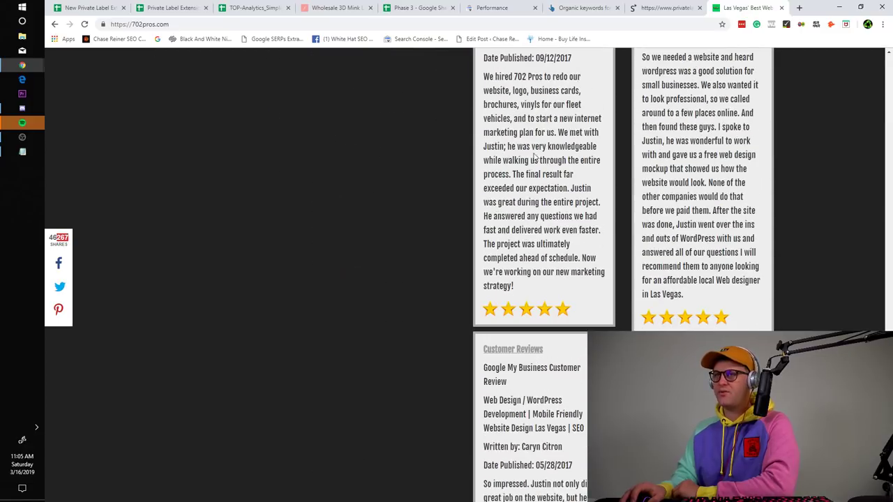
{"action": "scroll", "coordinate": [463, 272], "scroll_direction": "down", "scroll_amount": 20}
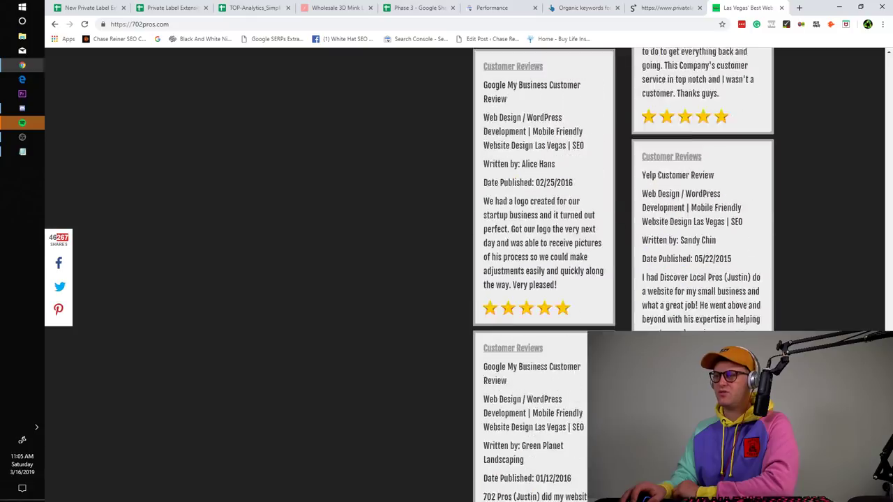
{"action": "scroll", "coordinate": [463, 273], "scroll_direction": "up", "scroll_amount": 20}
{"action": "scroll", "coordinate": [464, 272], "scroll_direction": "up", "scroll_amount": 10}
{"action": "scroll", "coordinate": [464, 272], "scroll_direction": "down", "scroll_amount": 3}
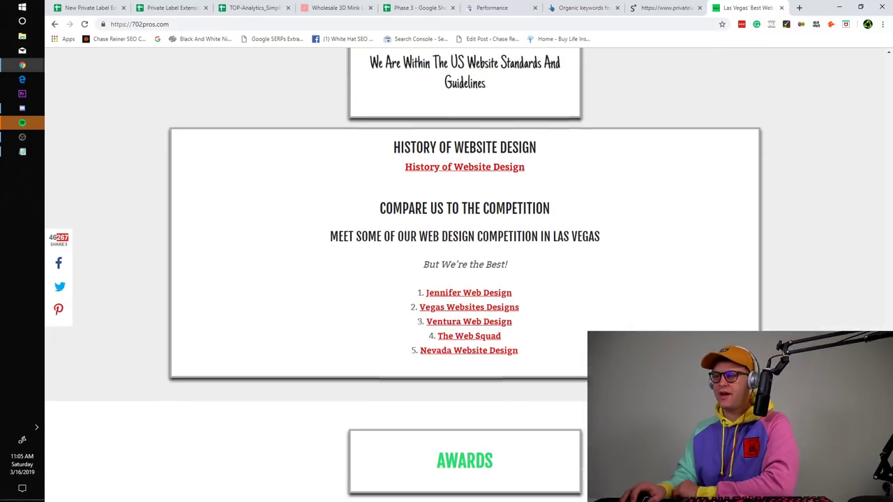
- Return to the beginning of the 702 Pros homepage and copy its web address
{"action": "scroll", "coordinate": [464, 272], "scroll_direction": "up", "scroll_amount": 7}
{"action": "left_click_drag", "start_coordinate": [888, 327], "coordinate": [831, 68]}
{"action": "left_click", "coordinate": [124, 25]}
{"action": "key", "text": "ctrl+c"}
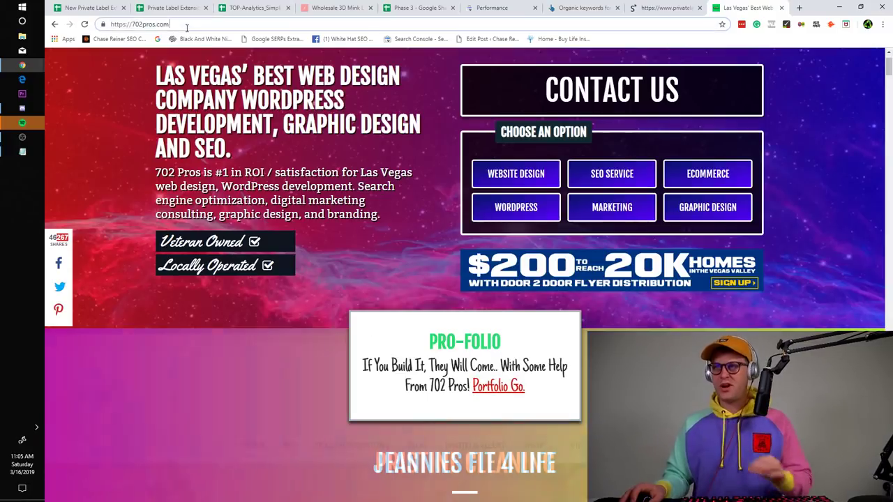
- Open Ahrefs in a new tab and look up the copied 702pros.com address in Site Explorer
{"action": "left_click", "coordinate": [797, 6]}
{"action": "type", "text": "ah"}
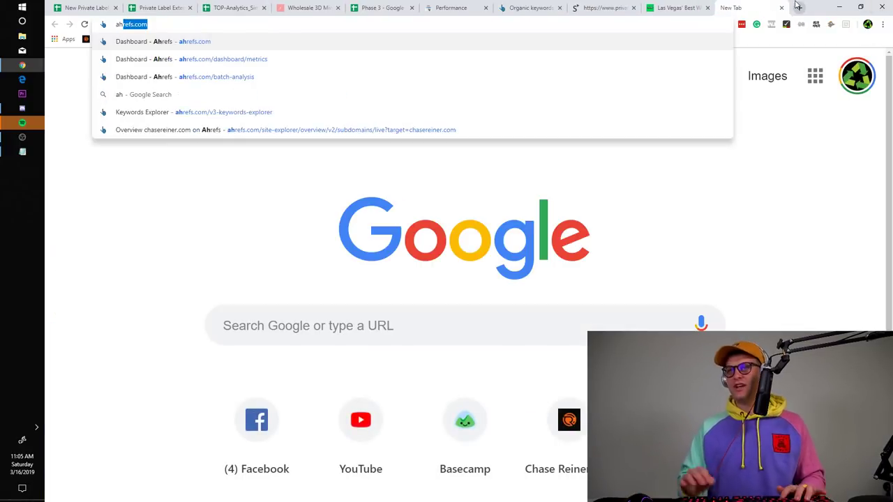
{"action": "key", "text": "Return"}
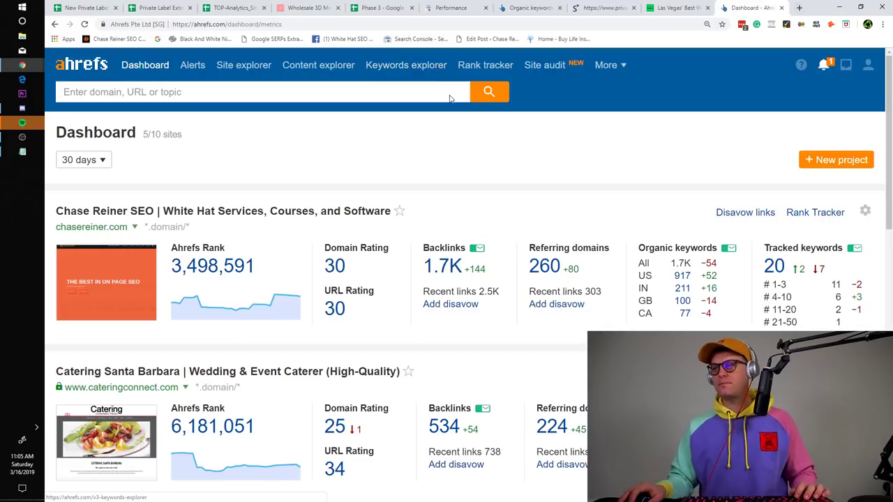
{"action": "key", "text": "ctrl+v"}
{"action": "left_click", "coordinate": [485, 93]}
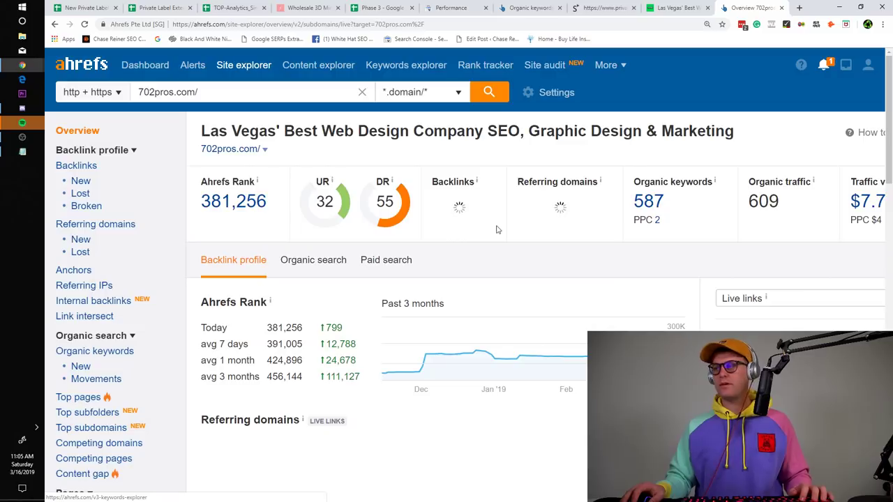
- Examine the organic keywords figure in the 702pros.com overview and highlight the analyzed domain
{"action": "left_click_drag", "start_coordinate": [693, 205], "coordinate": [634, 206]}
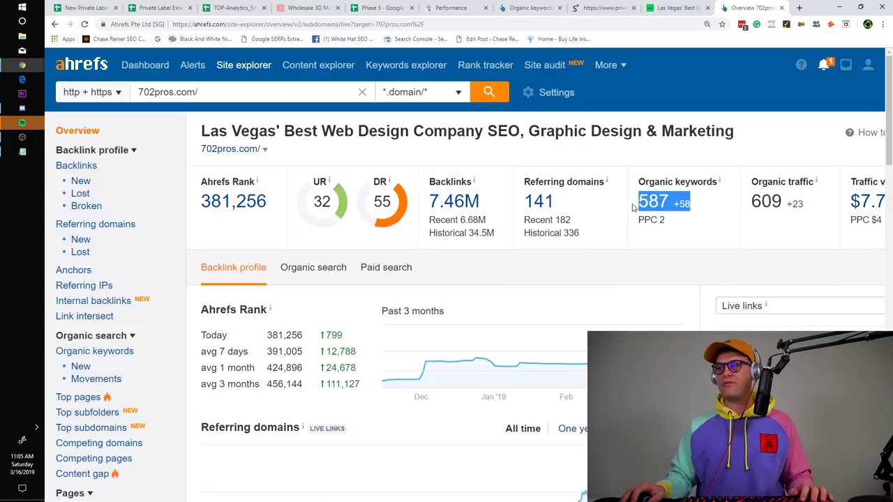
{"action": "left_click", "coordinate": [634, 210]}
{"action": "scroll", "coordinate": [640, 219], "scroll_direction": "down", "scroll_amount": 2}
{"action": "scroll", "coordinate": [639, 202], "scroll_direction": "up", "scroll_amount": 2}
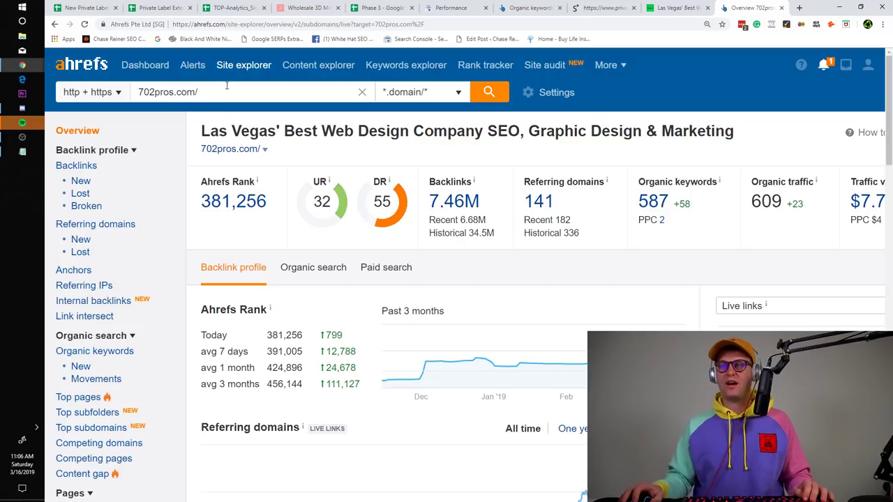
{"action": "left_click_drag", "start_coordinate": [201, 94], "coordinate": [160, 103]}
{"action": "double_click", "coordinate": [173, 97]}
{"action": "triple_click", "coordinate": [192, 99]}
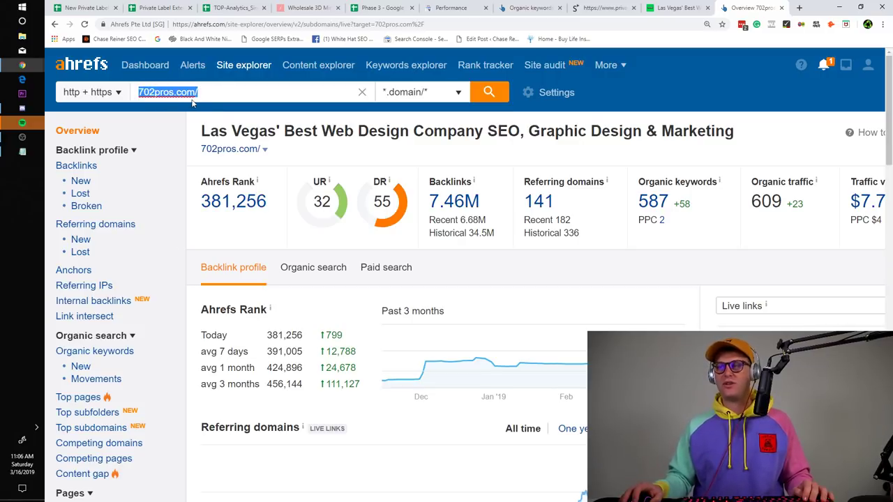
{"action": "double_click", "coordinate": [205, 99]}
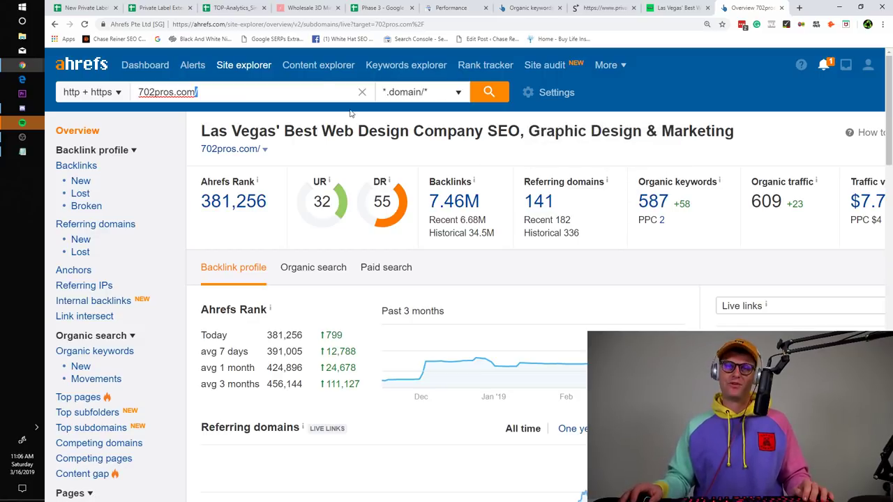
- Look up oursleepguide.com in Site Explorer and highlight its domain rating
{"action": "left_click", "coordinate": [244, 84]}
{"action": "triple_click", "coordinate": [233, 86]}
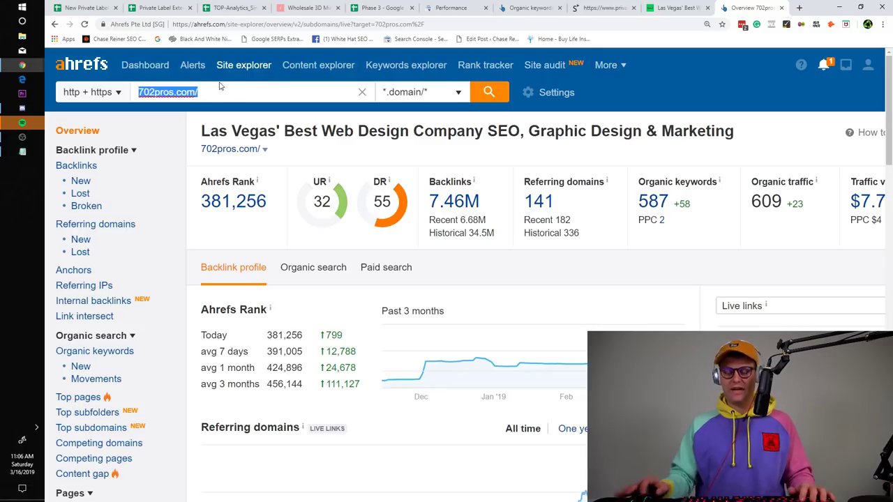
{"action": "type", "text": "oursleepguide"}
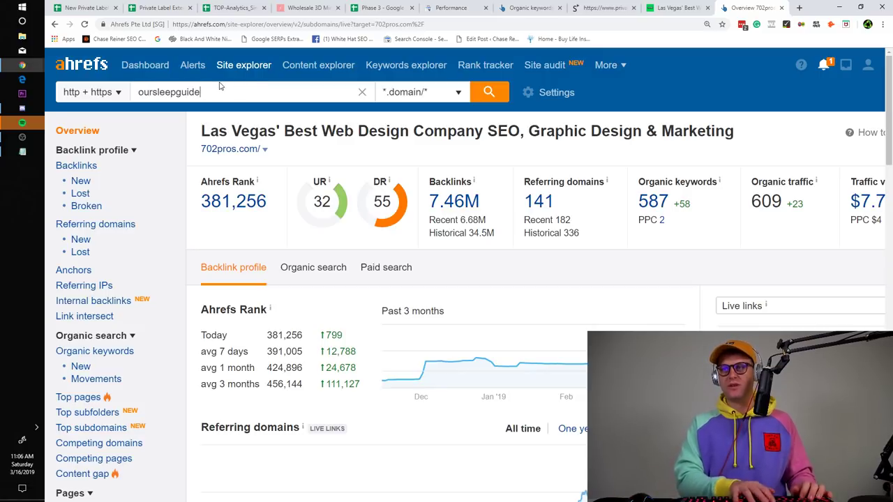
{"action": "type", "text": ".com"}
{"action": "key", "text": "Return"}
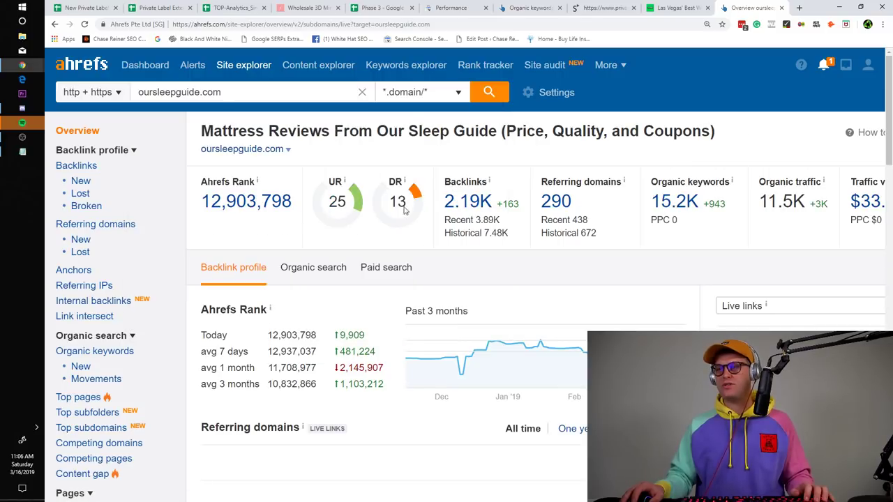
{"action": "left_click_drag", "start_coordinate": [417, 208], "coordinate": [393, 203]}
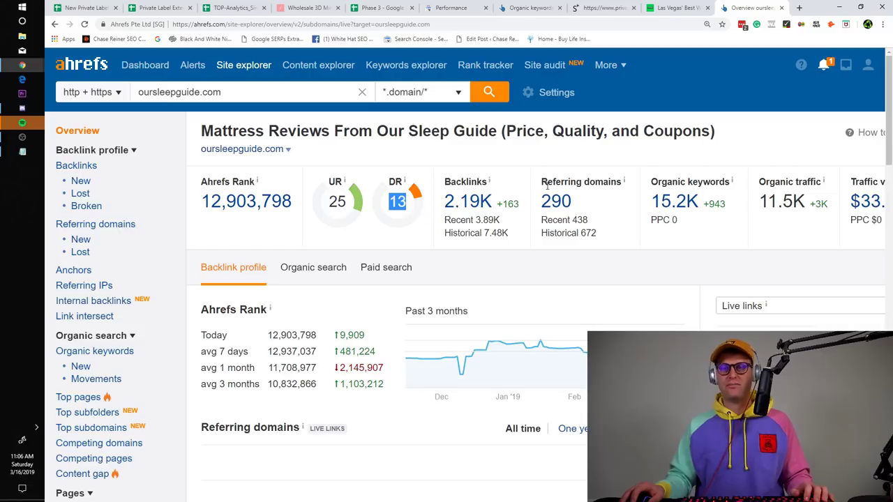
{"action": "left_click", "coordinate": [635, 201]}
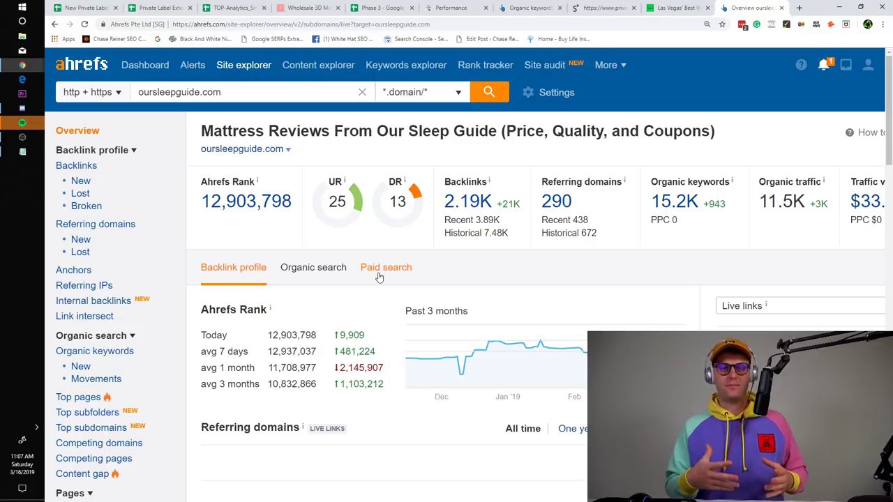
- Look up siphonking.com in Site Explorer and dismiss the address suggestions
{"action": "triple_click", "coordinate": [254, 97]}
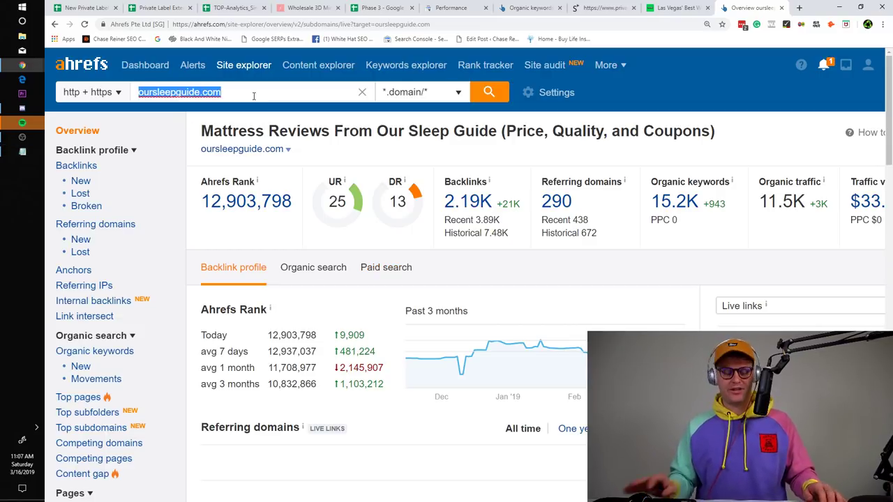
{"action": "type", "text": "siphonking.com"}
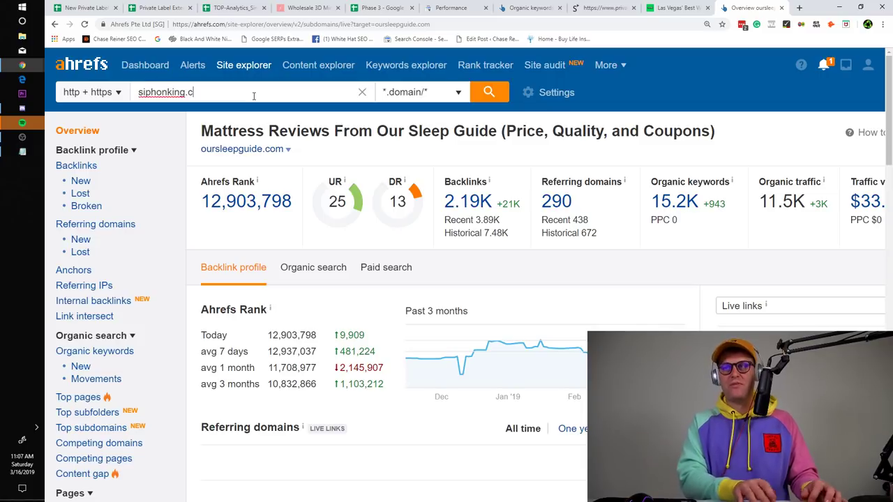
{"action": "key", "text": "Return"}
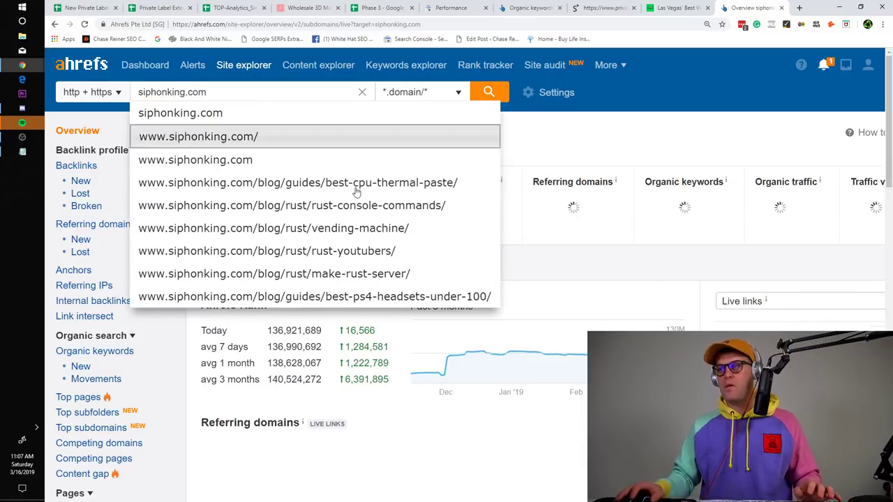
{"action": "left_click", "coordinate": [633, 143]}
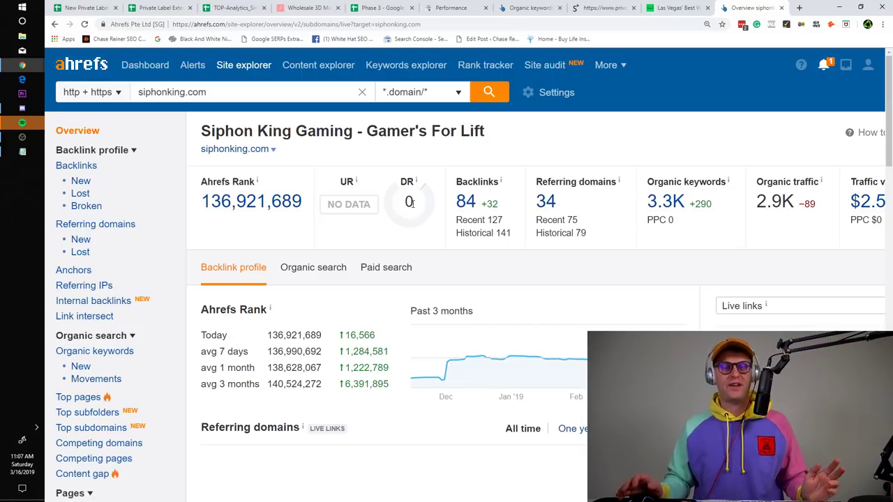
- Open the organic keywords report for siphonking.com and look through its ranking keywords
{"action": "scroll", "coordinate": [552, 247], "scroll_direction": "down", "scroll_amount": 1}
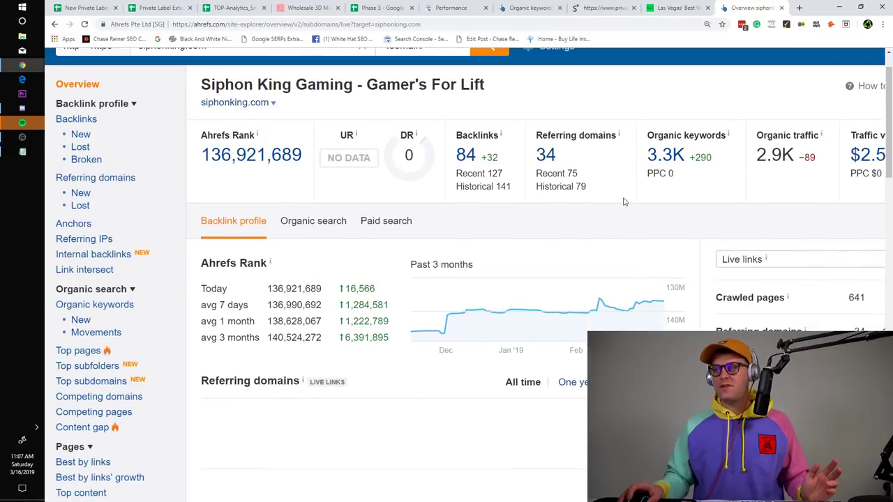
{"action": "left_click", "coordinate": [666, 159]}
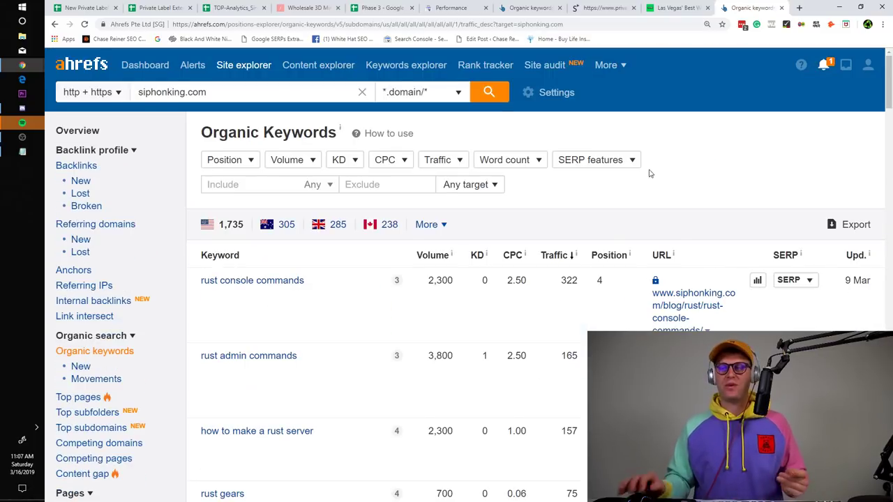
{"action": "scroll", "coordinate": [303, 277], "scroll_direction": "down", "scroll_amount": 8}
{"action": "scroll", "coordinate": [521, 250], "scroll_direction": "up", "scroll_amount": 6}
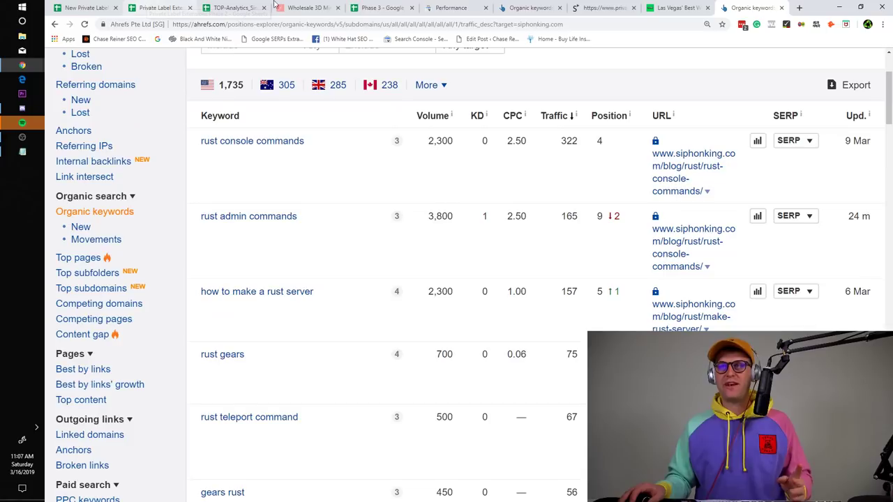
- Check the open Phase 2, Siteliner and 702 Pros pages, and switch to the earlier Ahrefs Organic Keywords report
{"action": "left_click", "coordinate": [395, 6]}
{"action": "left_click", "coordinate": [159, 4]}
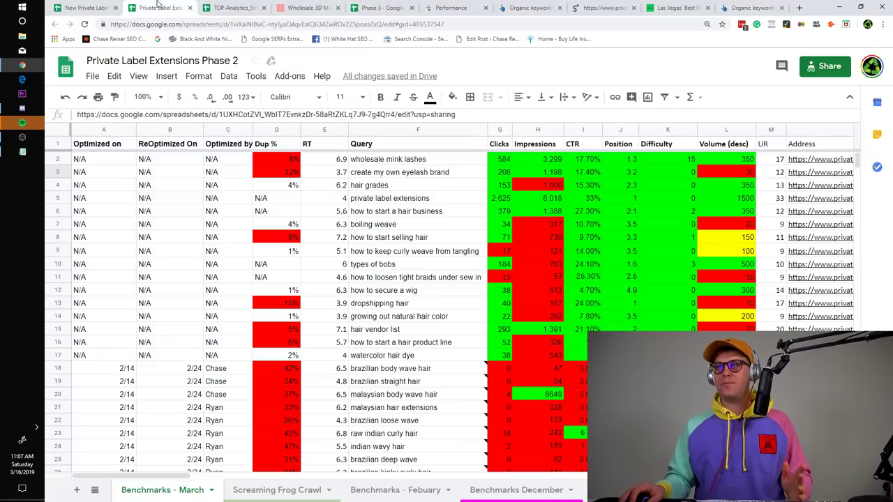
{"action": "left_click", "coordinate": [85, 8]}
{"action": "left_click", "coordinate": [159, 8]}
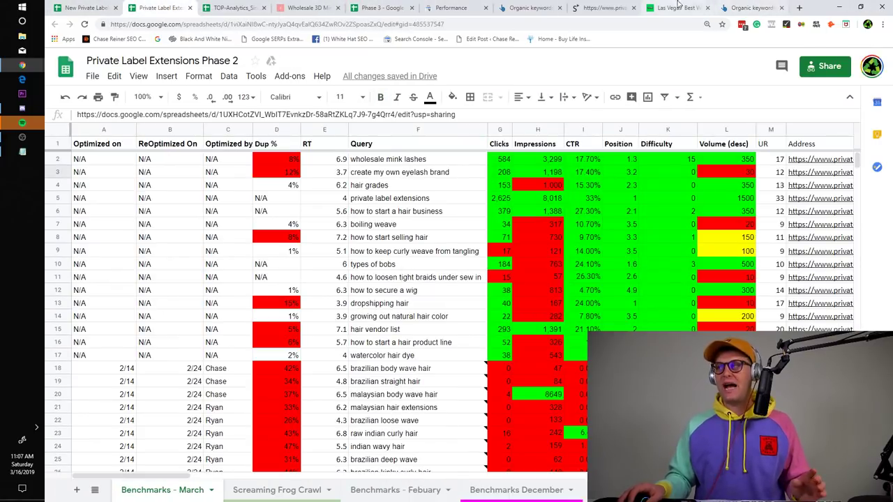
{"action": "left_click", "coordinate": [738, 5]}
{"action": "left_click", "coordinate": [613, 5]}
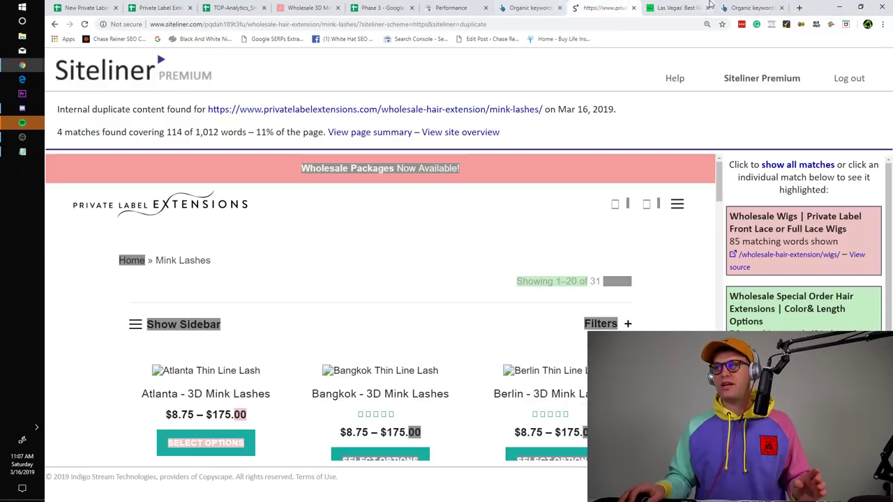
{"action": "left_click", "coordinate": [680, 8]}
{"action": "left_click", "coordinate": [531, 8]}
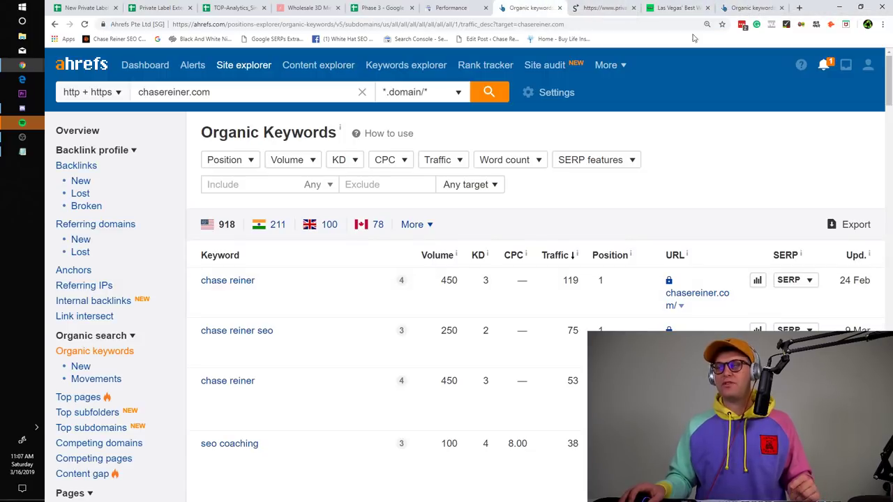
- Check the siphonking.com Organic Keywords report, highlight its domain, and switch to the Phase 3 spreadsheet
{"action": "left_click", "coordinate": [747, 8]}
{"action": "scroll", "coordinate": [305, 174], "scroll_direction": "up", "scroll_amount": 3}
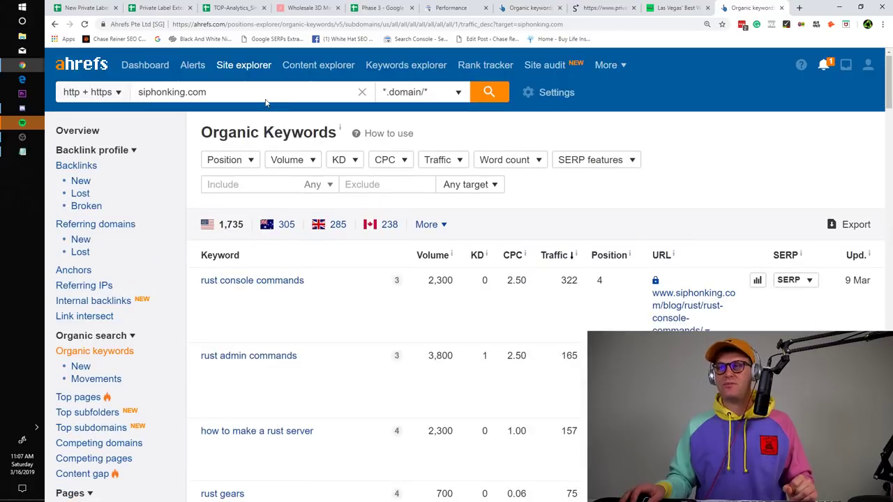
{"action": "double_click", "coordinate": [211, 93]}
{"action": "left_click", "coordinate": [666, 114]}
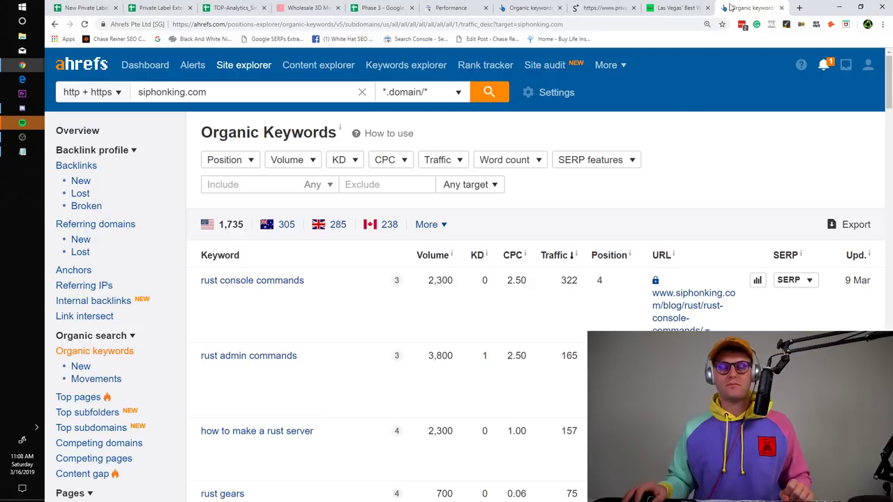
{"action": "left_click", "coordinate": [363, 8]}
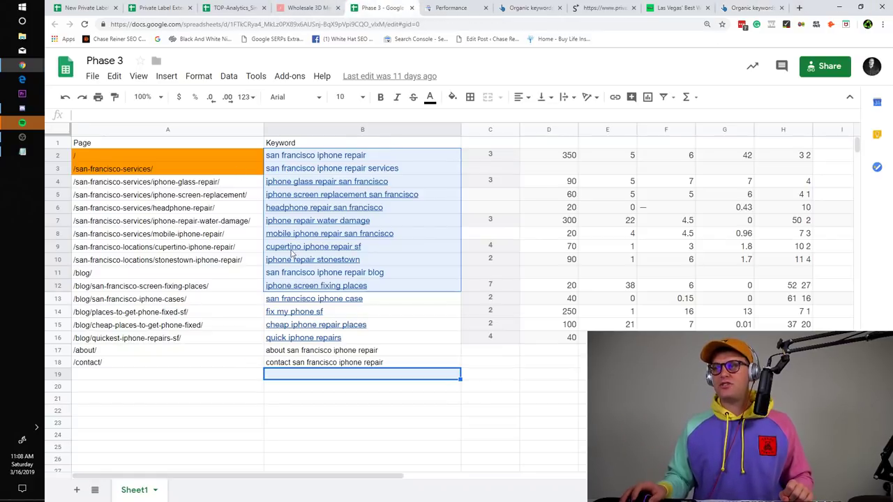
- Switch to the Private Label Extensions Phase 2 spreadsheet and examine the GA Bounce Rate and GA Goal Conversion Rate columns in Benchmarks - March
{"action": "left_click", "coordinate": [159, 7]}
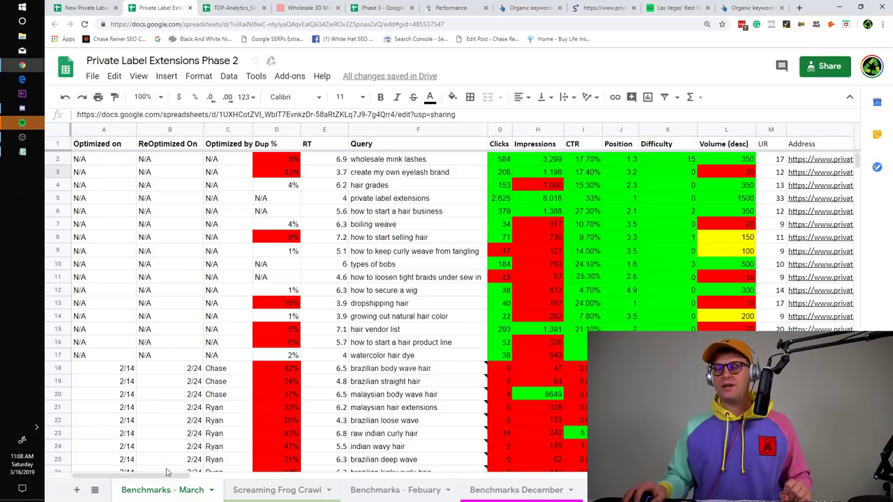
{"action": "left_click_drag", "start_coordinate": [165, 477], "coordinate": [693, 477]}
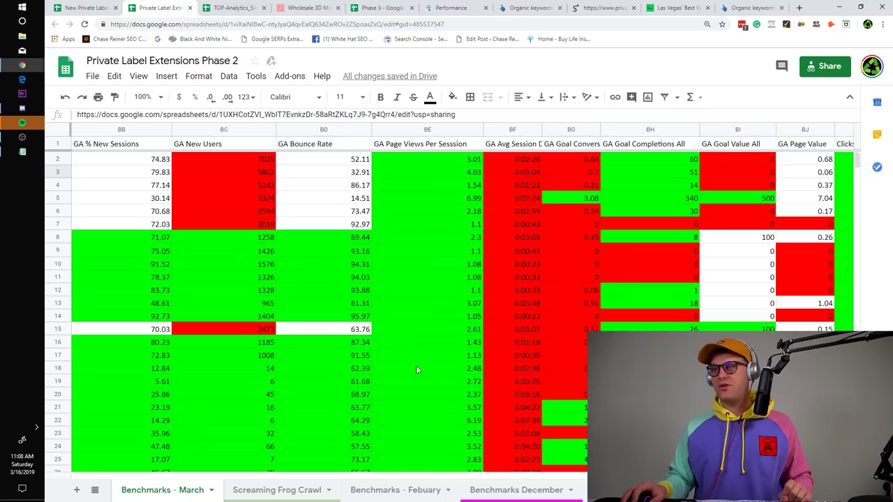
{"action": "left_click", "coordinate": [351, 129]}
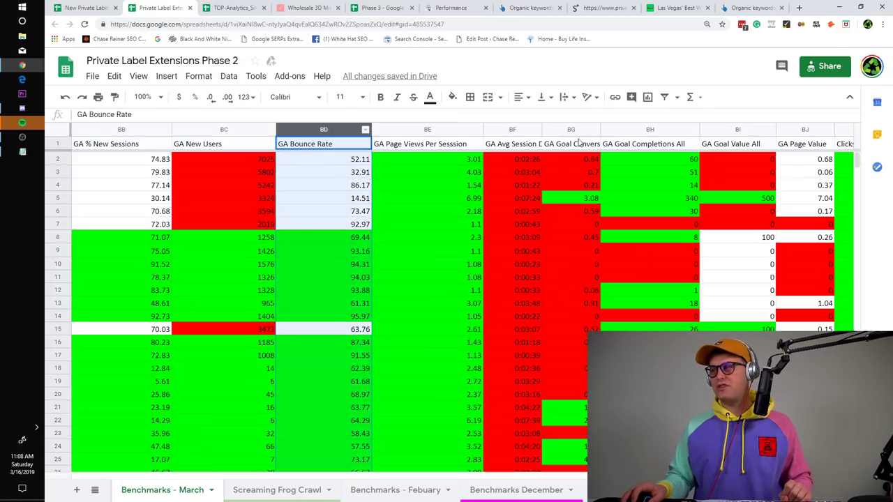
{"action": "left_click", "coordinate": [576, 130]}
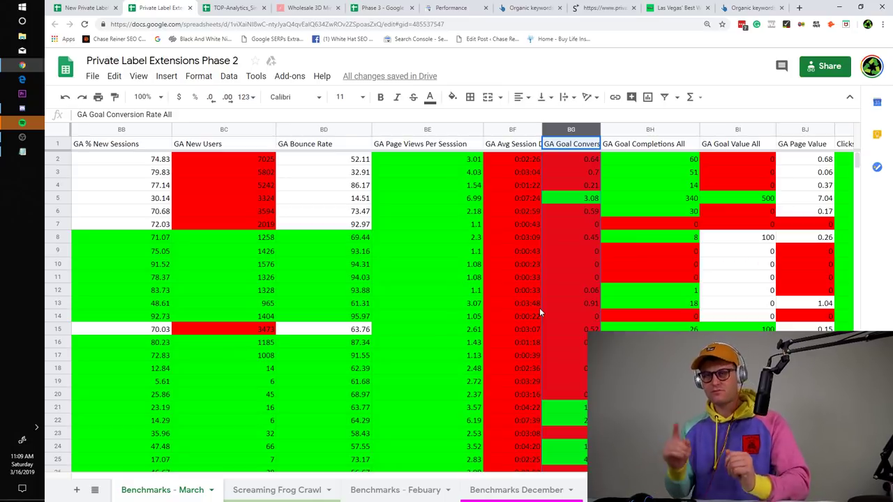
{"action": "right_click", "coordinate": [124, 441]}
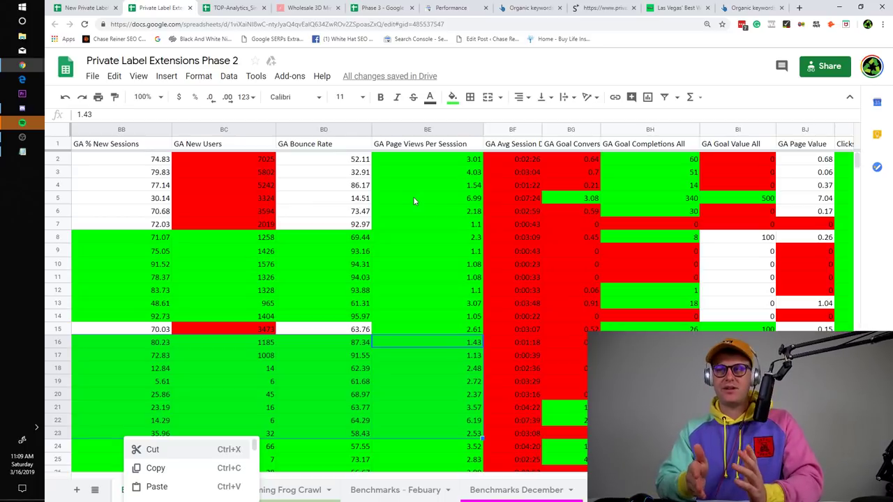
{"action": "left_click", "coordinate": [738, 355]}
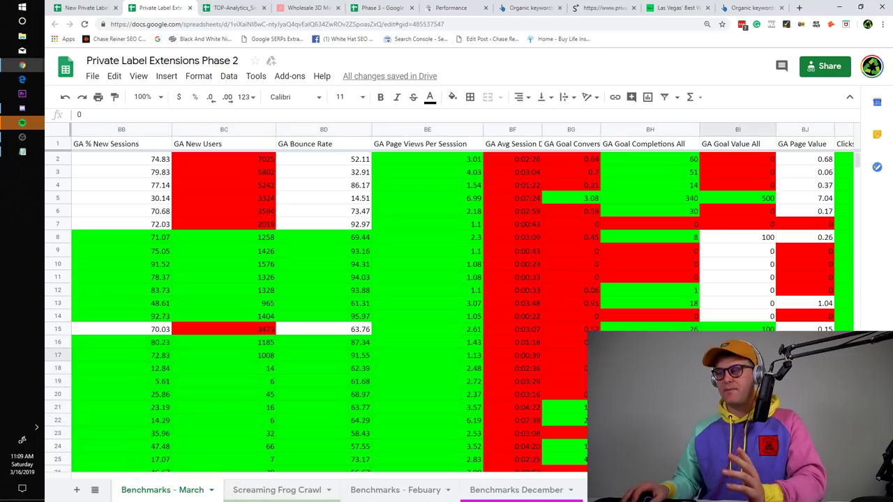
- Examine the word and image counts against the Top 10 AVG and Deficit or Surplus columns in Benchmarks - March
{"action": "left_click_drag", "start_coordinate": [673, 477], "coordinate": [803, 461]}
{"action": "left_click", "coordinate": [566, 174]}
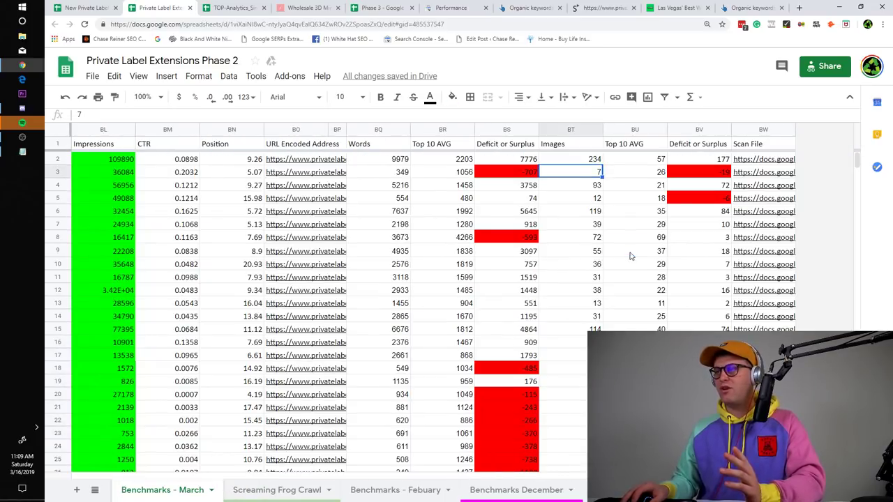
{"action": "left_click", "coordinate": [687, 200]}
{"action": "left_click", "coordinate": [678, 303]}
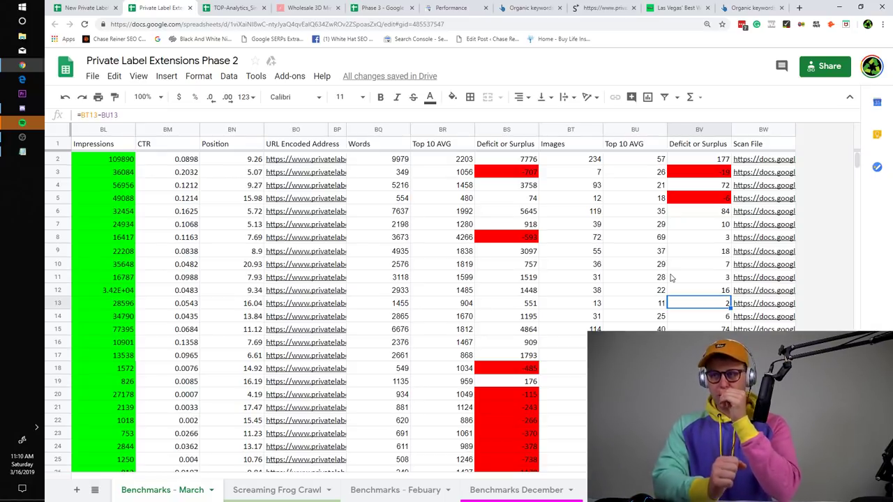
{"action": "mouse_move", "coordinate": [753, 198]}
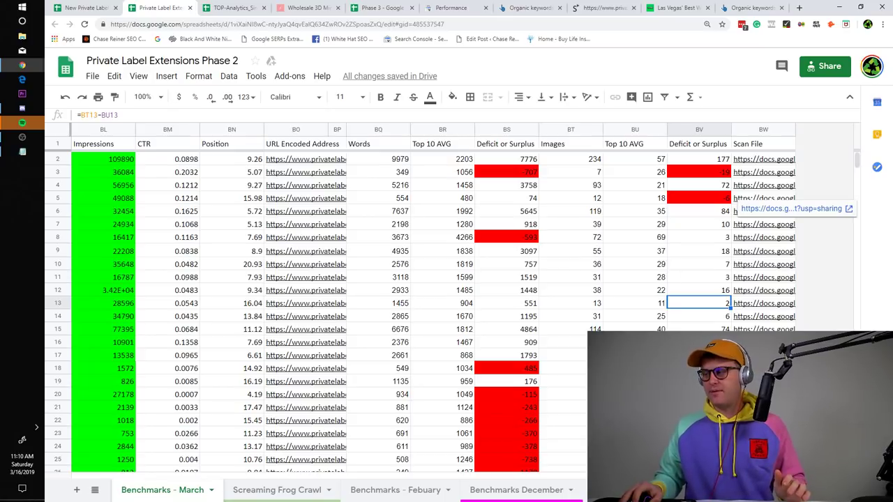
- Return to the first columns of Benchmarks - March and look through the optimization dates, queries and cell notes
{"action": "left_click_drag", "start_coordinate": [757, 476], "coordinate": [107, 388]}
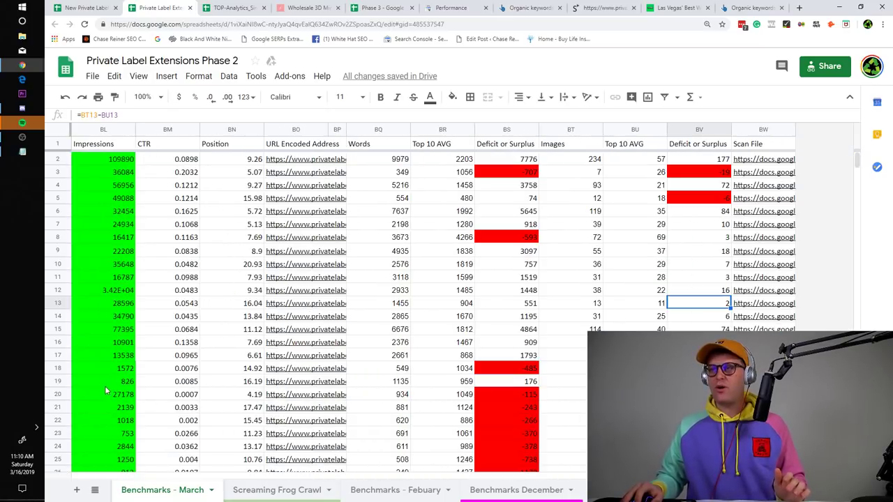
{"action": "scroll", "coordinate": [196, 403], "scroll_direction": "left", "scroll_amount": 20}
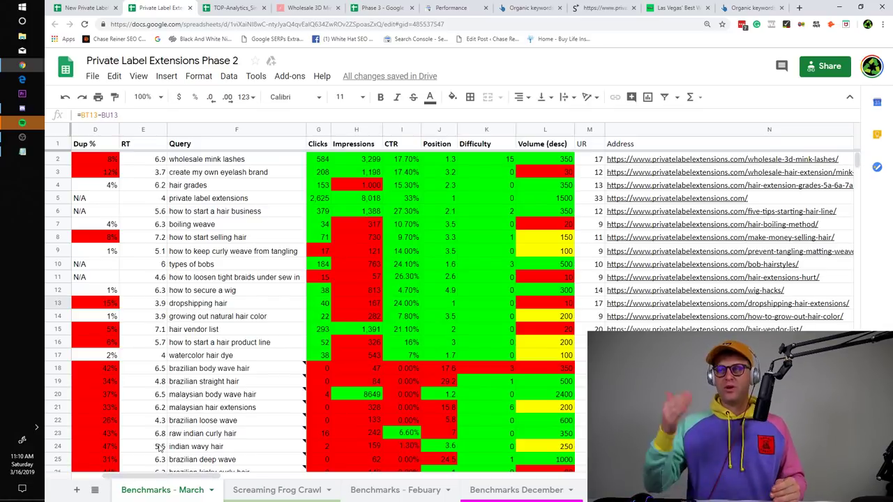
{"action": "mouse_move", "coordinate": [250, 426]}
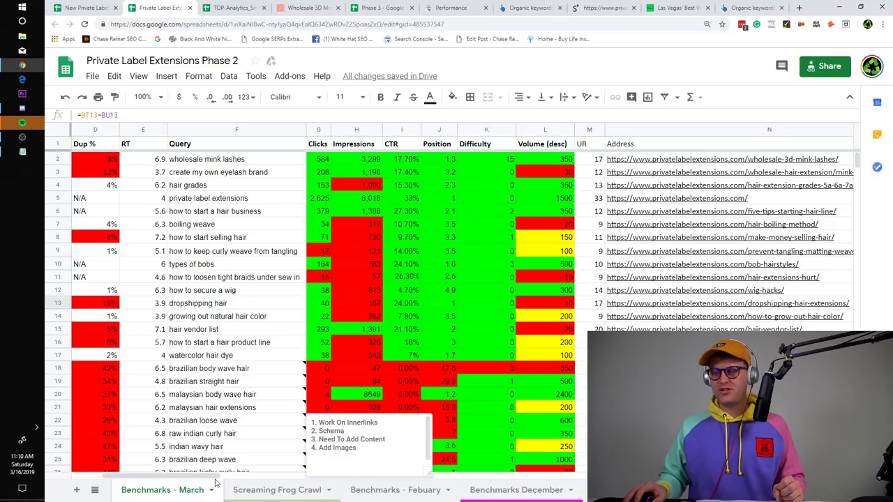
{"action": "left_click_drag", "start_coordinate": [215, 477], "coordinate": [174, 482]}
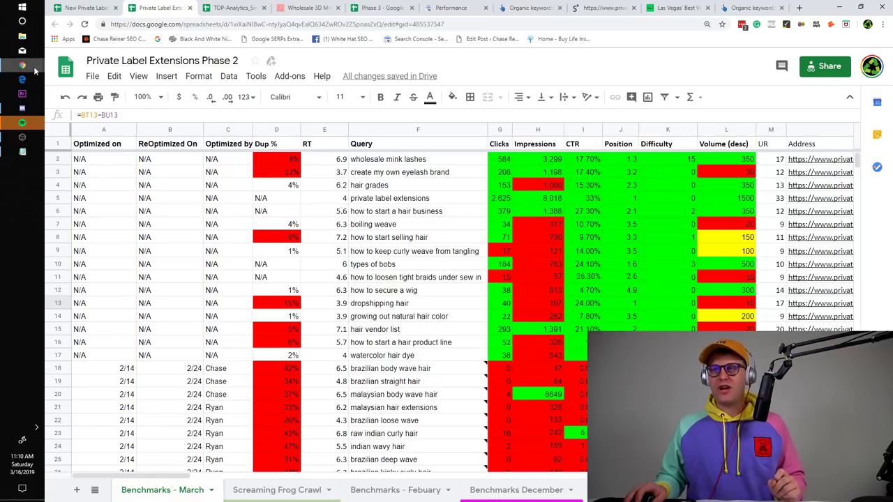
{"action": "scroll", "coordinate": [328, 196], "scroll_direction": "down", "scroll_amount": 3}
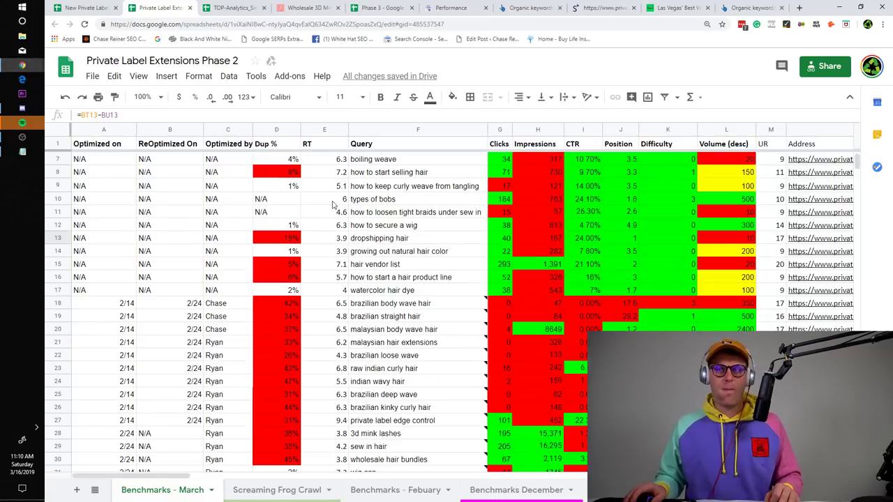
{"action": "scroll", "coordinate": [331, 199], "scroll_direction": "down", "scroll_amount": 6}
{"action": "scroll", "coordinate": [358, 223], "scroll_direction": "up", "scroll_amount": 9}
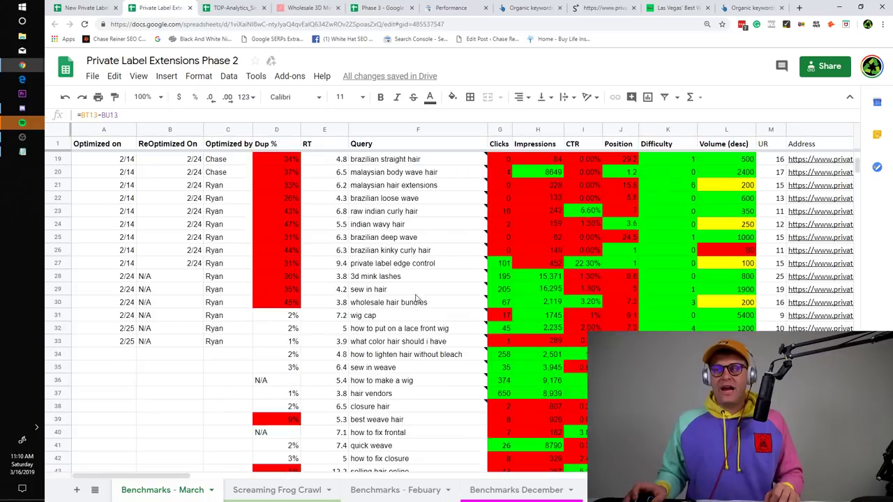
{"action": "scroll", "coordinate": [411, 298], "scroll_direction": "down", "scroll_amount": 5}
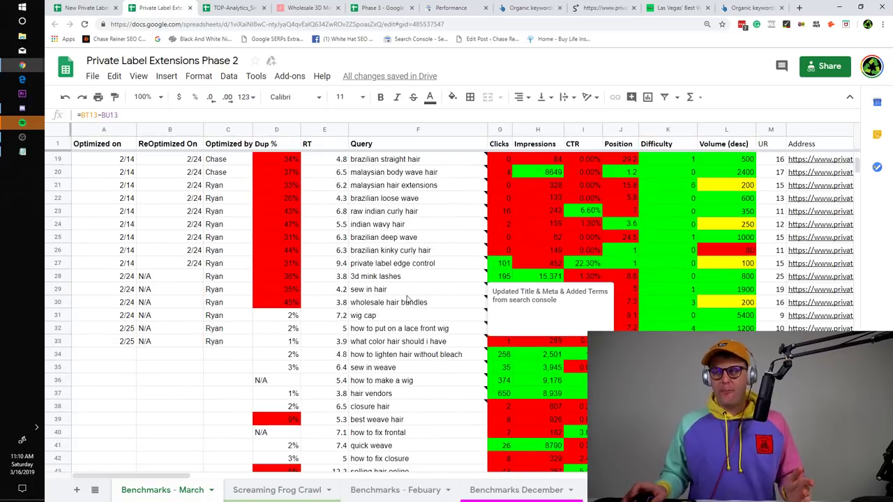
{"action": "scroll", "coordinate": [411, 293], "scroll_direction": "up", "scroll_amount": 5}
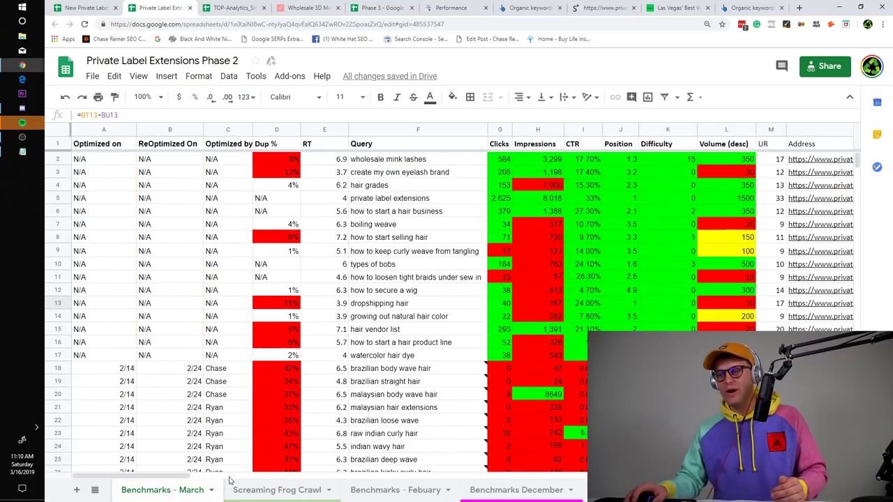
- Open a blank Notepad document in a maximized window
{"action": "left_click", "coordinate": [15, 6]}
{"action": "type", "text": "not"}
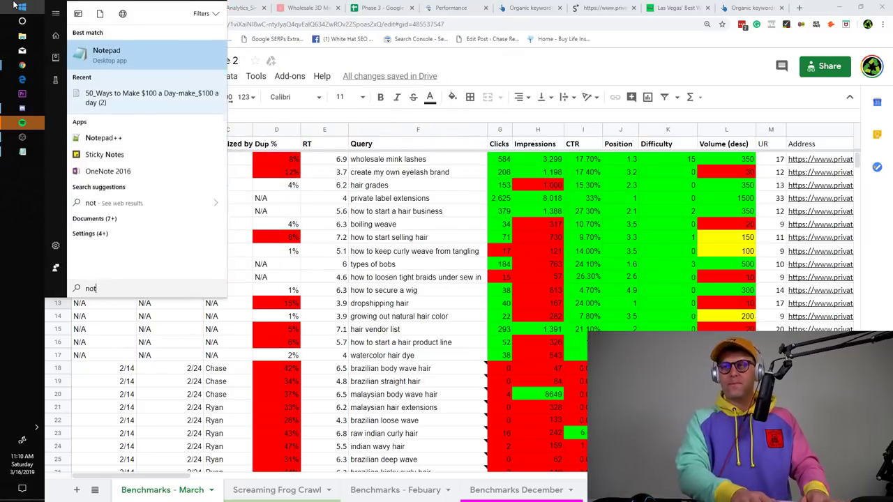
{"action": "key", "text": "Return"}
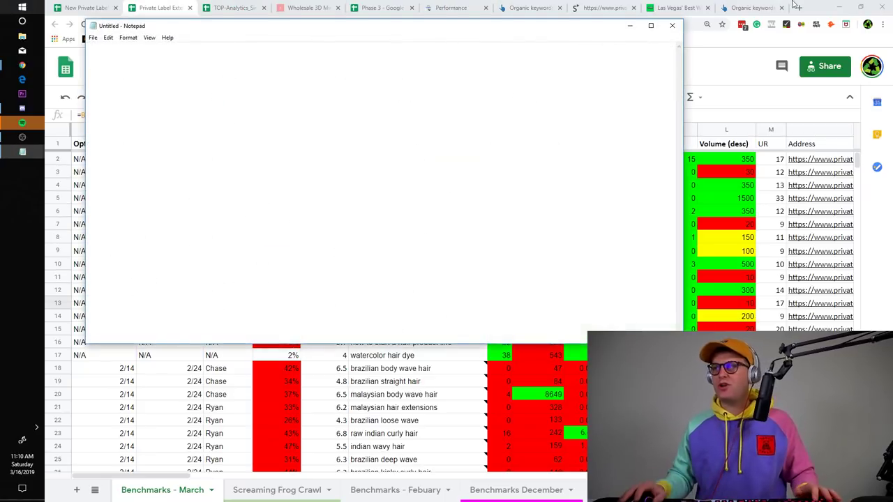
{"action": "left_click", "coordinate": [651, 25]}
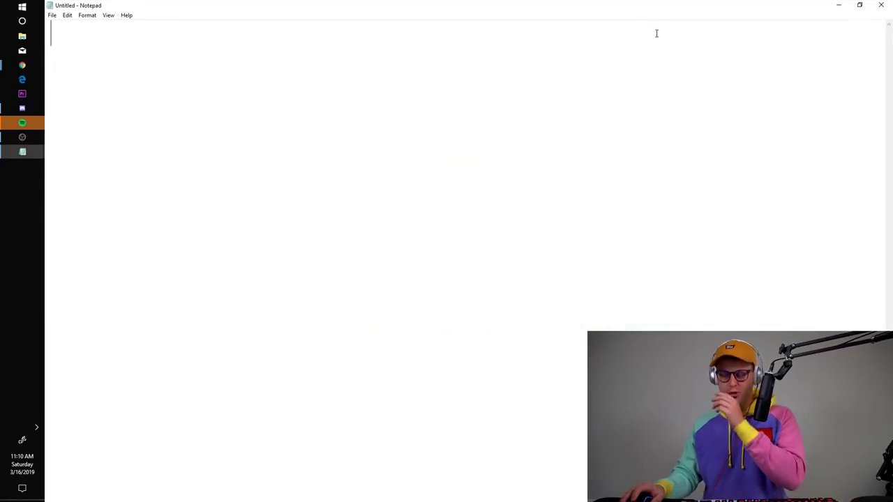
- Write the line "Phase 1: sitewide seo for iphone repair site" in the blank note
{"action": "type", "text": "1"}
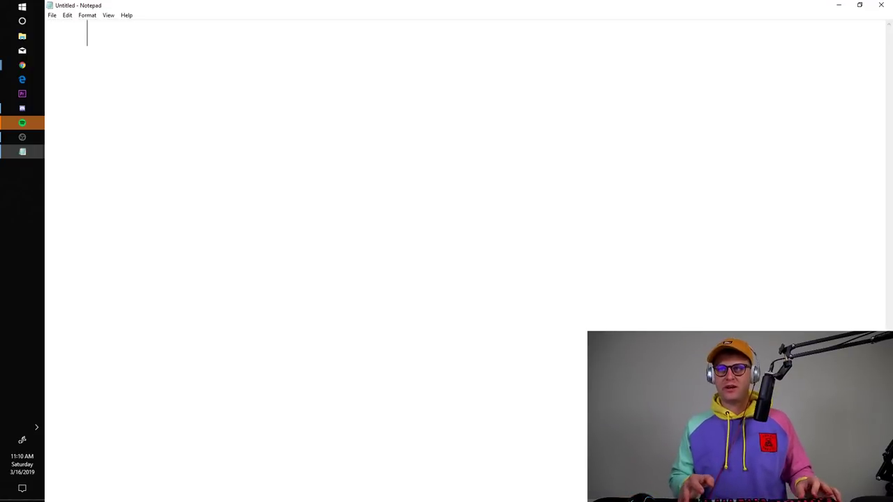
{"action": "key", "text": "BackSpace"}
{"action": "type", "text": "P"}
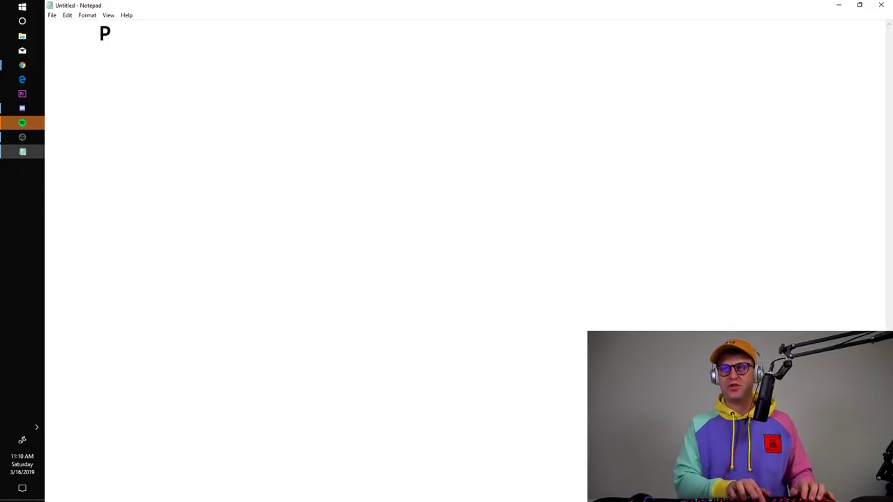
{"action": "type", "text": "hase 1: sitewider"}
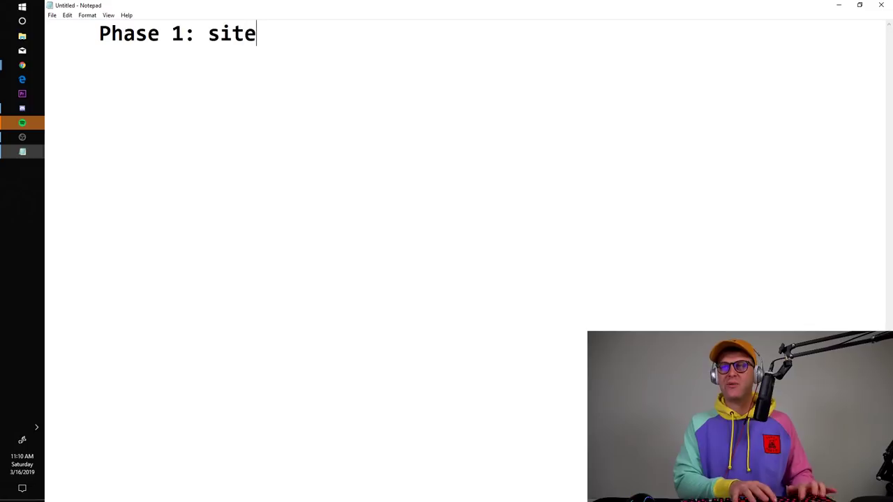
{"action": "key", "text": "BackSpace"}
{"action": "key", "text": "BackSpace"}
{"action": "type", "text": "s e"}
{"action": "key", "text": "BackSpace"}
{"action": "key", "text": "BackSpace"}
{"action": "key", "text": "BackSpace"}
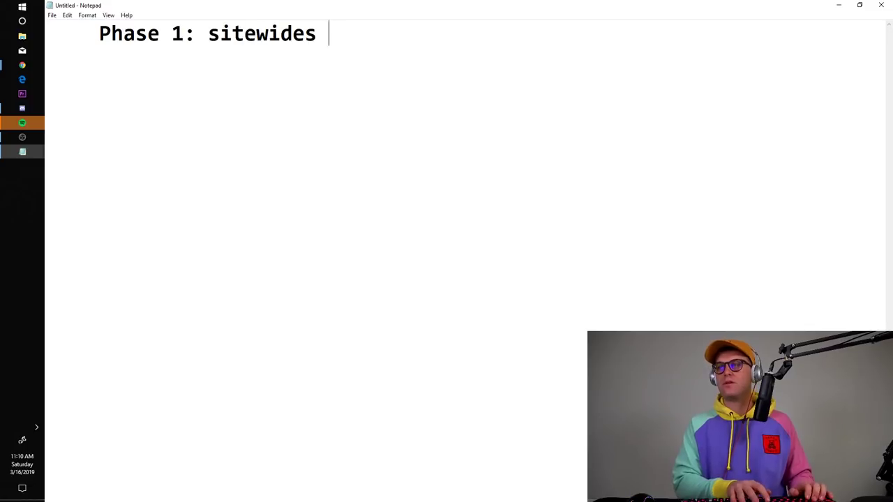
{"action": "type", "text": "seo for iphone rpeair"}
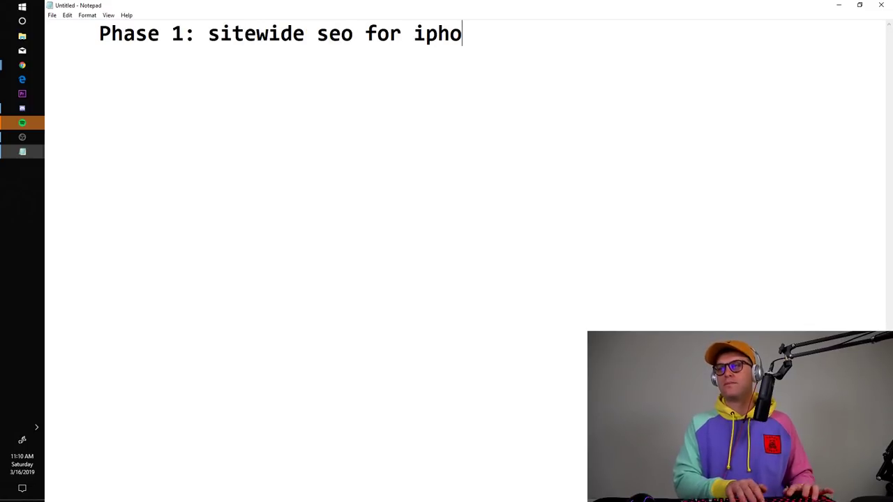
{"action": "key", "text": "BackSpace"}
{"action": "key", "text": "BackSpace"}
{"action": "key", "text": "BackSpace"}
{"action": "key", "text": "BackSpace"}
{"action": "key", "text": "BackSpace"}
{"action": "key", "text": "BackSpace"}
{"action": "type", "text": "e"}
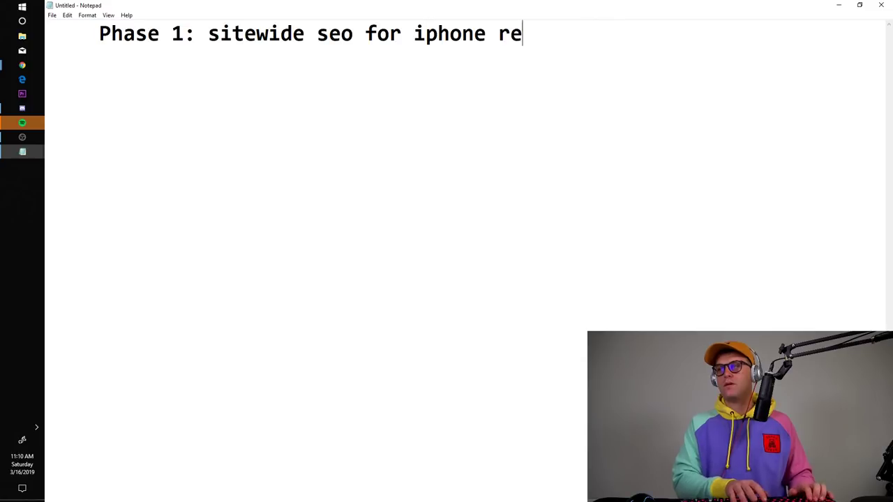
{"action": "type", "text": "pair site"}
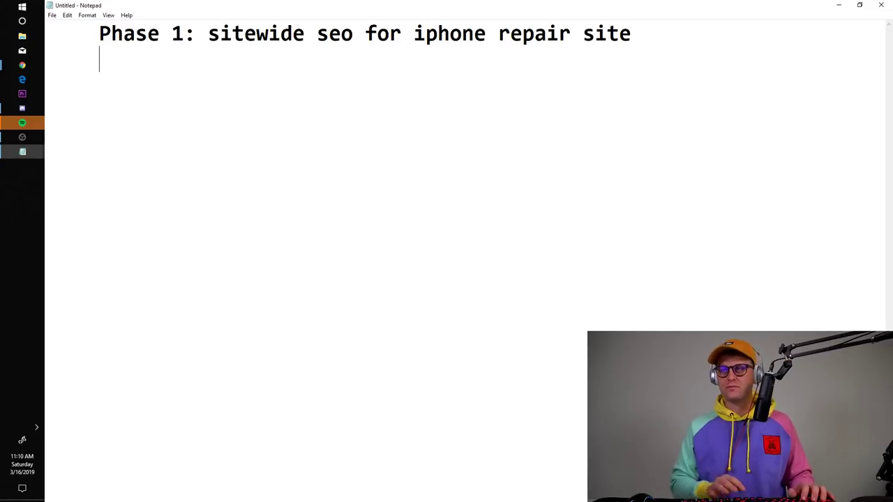
- Remove the leading indentation from the Phase 1 line and from the empty line below it
{"action": "left_click", "coordinate": [98, 30]}
{"action": "key", "text": "BackSpace"}
{"action": "key", "text": "BackSpace"}
{"action": "key", "text": "BackSpace"}
{"action": "key", "text": "BackSpace"}
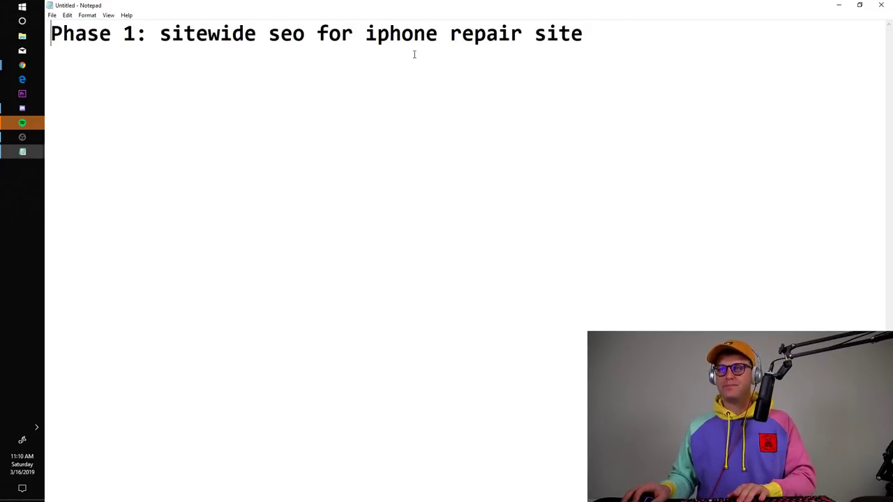
{"action": "left_click", "coordinate": [682, 52]}
{"action": "key", "text": "BackSpace"}
{"action": "key", "text": "BackSpace"}
{"action": "key", "text": "BackSpace"}
{"action": "key", "text": "BackSpace"}
{"action": "key", "text": "BackSpace"}
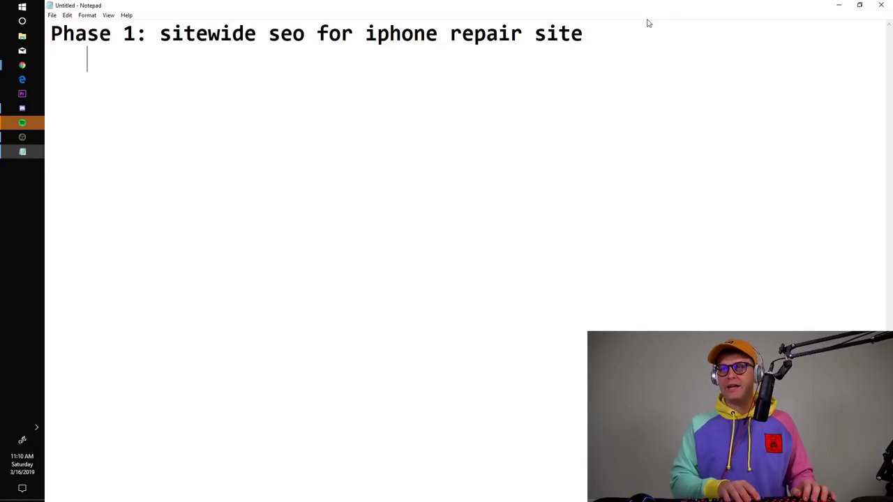
- Add "10" to the end of the Phase 1 line and begin a second line with the label "Phase 2:"
{"action": "key", "text": "Return"}
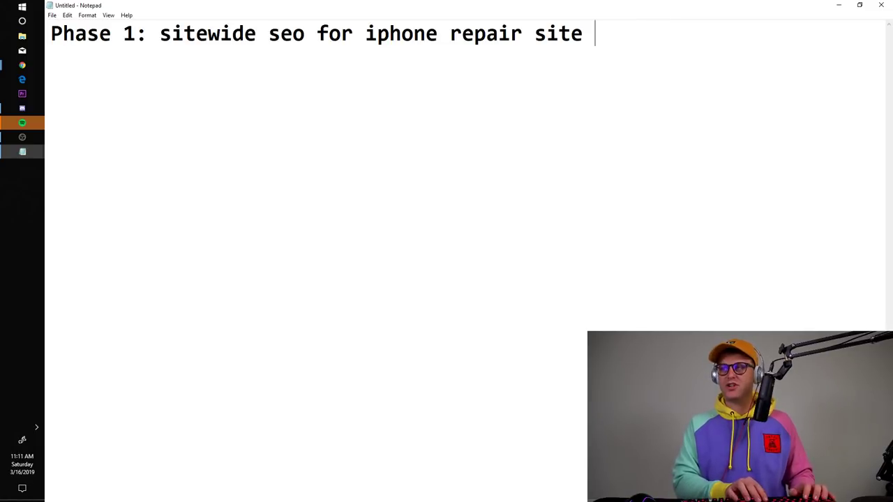
{"action": "type", "text": "10"}
{"action": "key", "text": "Return"}
{"action": "type", "text": "Phs"}
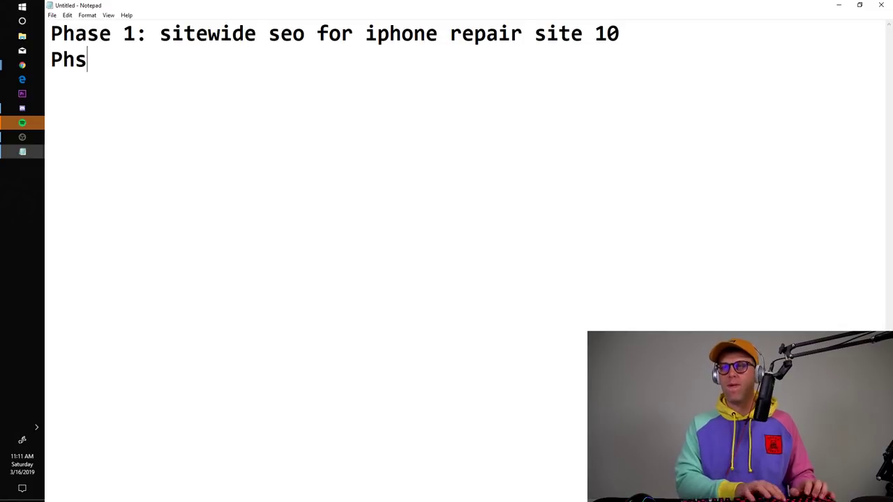
{"action": "key", "text": "BackSpace"}
{"action": "type", "text": "ase 2"}
{"action": "key", "text": "BackSpace"}
{"action": "type", "text": ": "}
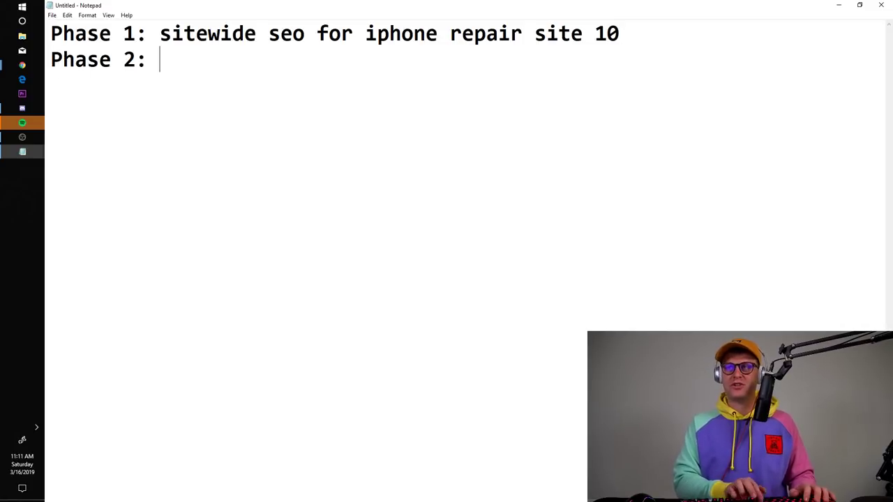
{"action": "type", "text": "50"}
{"action": "key", "text": "BackSpace"}
{"action": "type", "text": "50"}
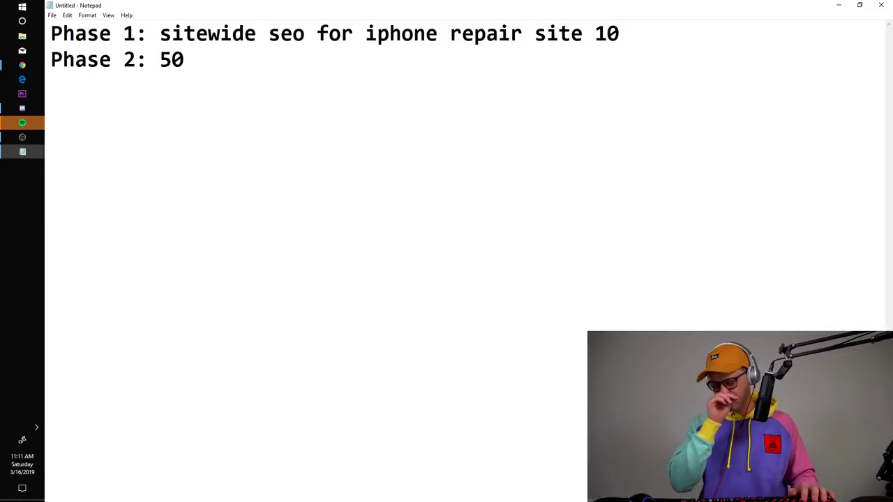
{"action": "type", "text": " pages "}
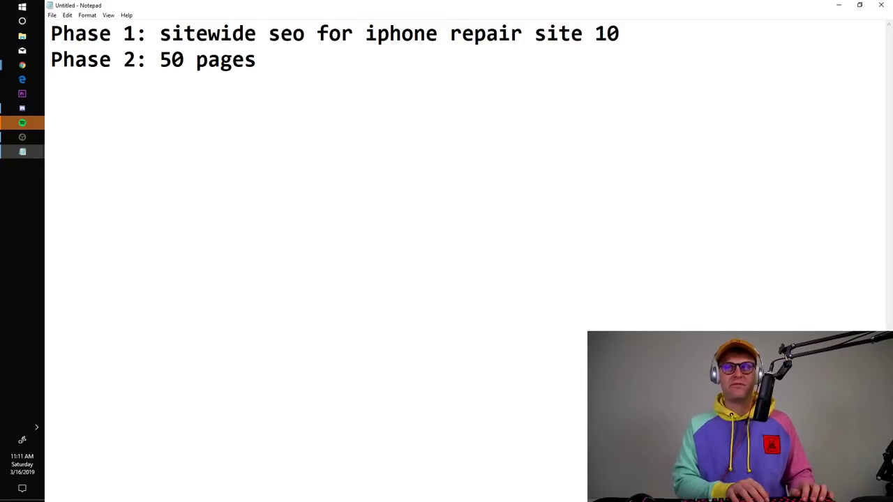
{"action": "type", "text": "top "}
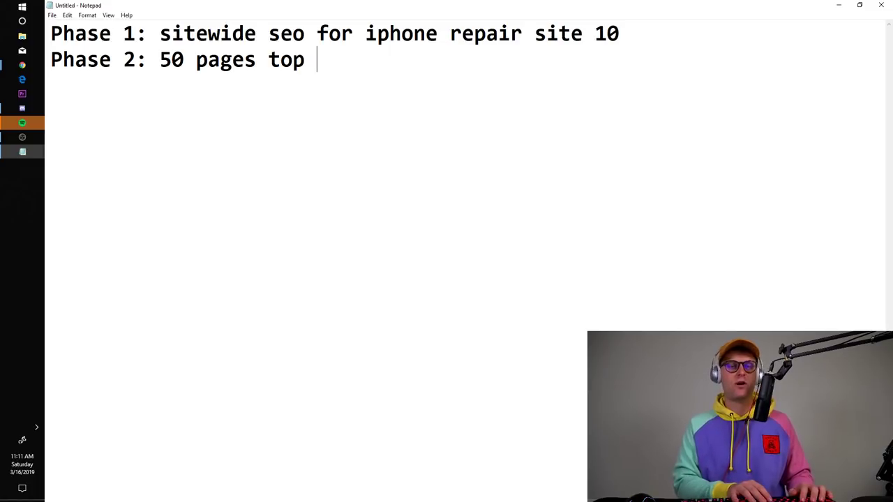
{"action": "type", "text": "iphone reapir"}
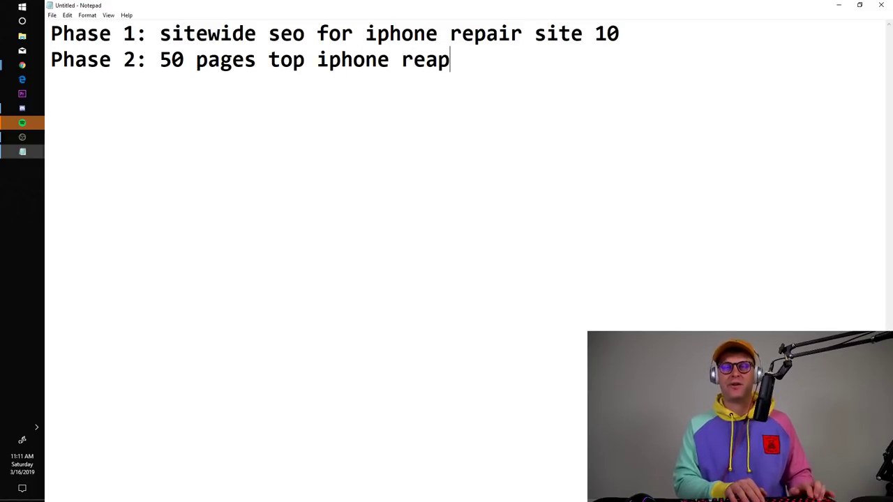
{"action": "key", "text": "BackSpace"}
{"action": "key", "text": "BackSpace"}
{"action": "key", "text": "BackSpace"}
{"action": "key", "text": "BackSpace"}
{"action": "key", "text": "BackSpace"}
{"action": "key", "text": "BackSpace"}
{"action": "key", "text": "BackSpace"}
{"action": "key", "text": "BackSpace"}
{"action": "key", "text": "BackSpace"}
{"action": "key", "text": "BackSpace"}
{"action": "key", "text": "BackSpace"}
{"action": "key", "text": "BackSpace"}
{"action": "key", "text": "BackSpace"}
{"action": "key", "text": "BackSpace"}
{"action": "key", "text": "BackSpace"}
{"action": "key", "text": "BackSpace"}
{"action": "key", "text": "BackSpace"}
{"action": "key", "text": "BackSpace"}
{"action": "key", "text": "BackSpace"}
{"action": "key", "text": "BackSpace"}
{"action": "key", "text": "BackSpace"}
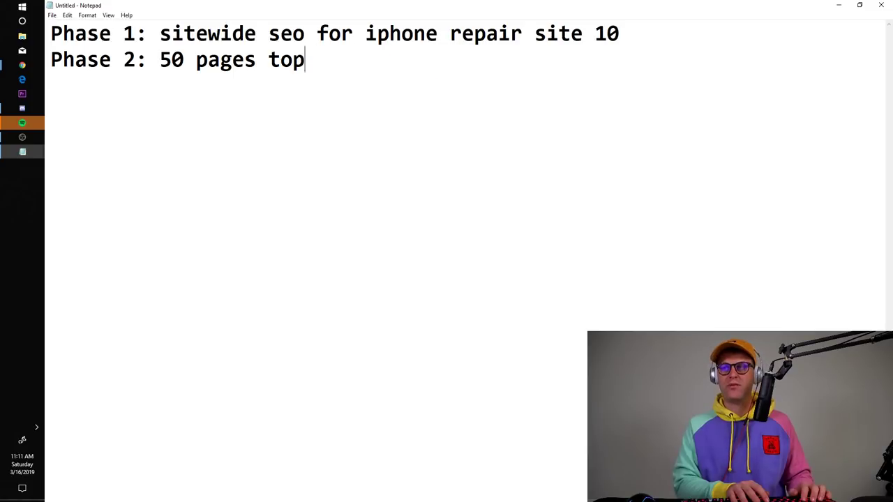
{"action": "key", "text": "BackSpace"}
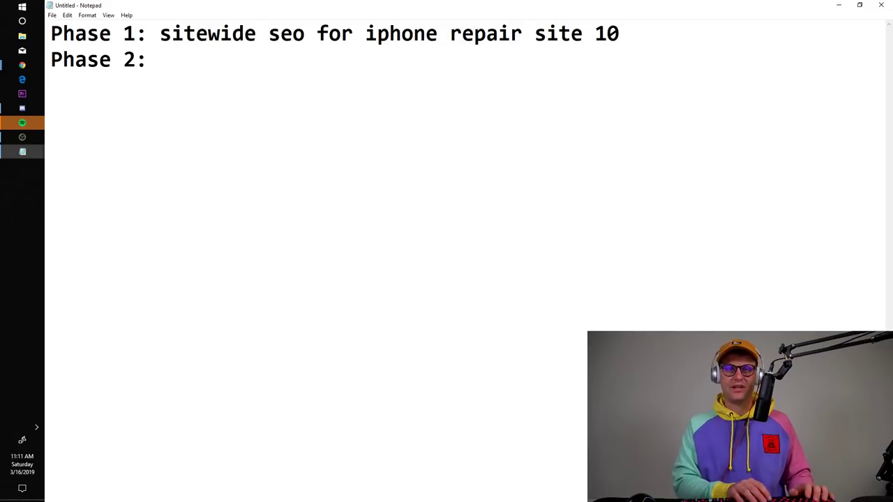
{"action": "type", "text": "content"}
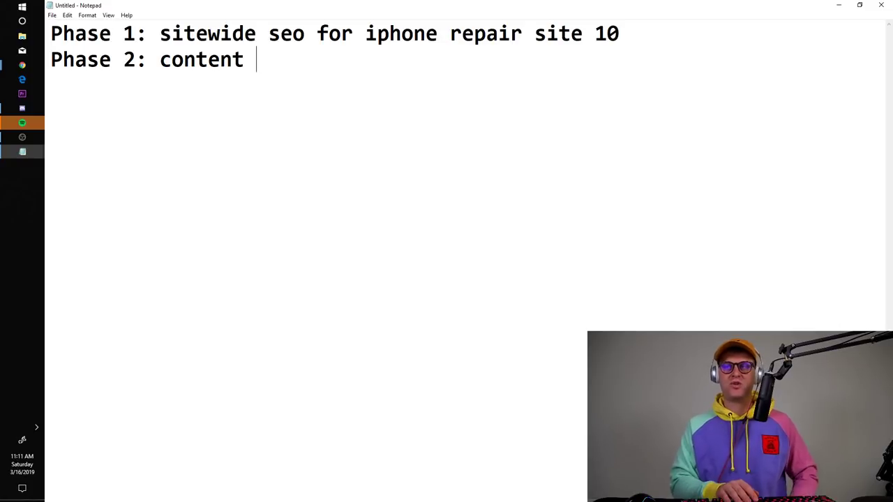
{"action": "key", "text": "BackSpace"}
{"action": "key", "text": "BackSpace"}
{"action": "key", "text": "BackSpace"}
{"action": "key", "text": "BackSpace"}
{"action": "key", "text": "BackSpace"}
{"action": "key", "text": "BackSpace"}
{"action": "key", "text": "BackSpace"}
{"action": "key", "text": "BackSpace"}
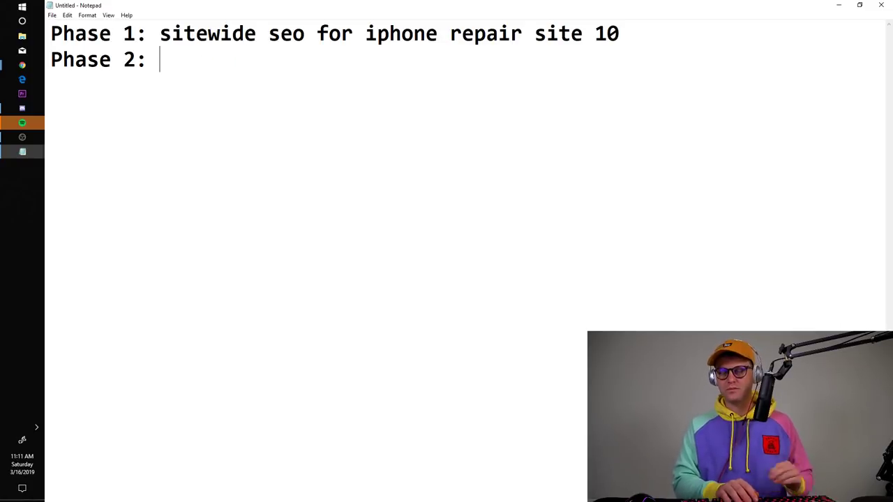
- Complete the Phase 2 line with "top 20 pages" and start a new line below it
{"action": "type", "text": "2"}
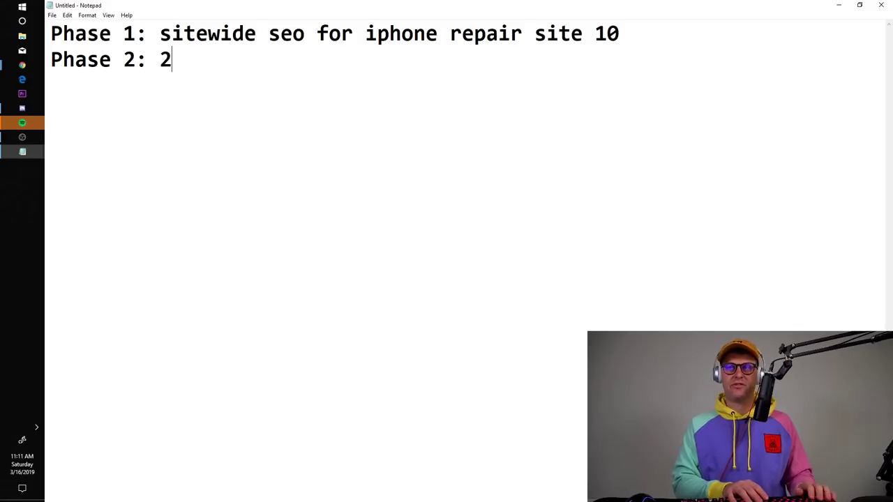
{"action": "key", "text": "BackSpace"}
{"action": "type", "text": "top 20 ph"}
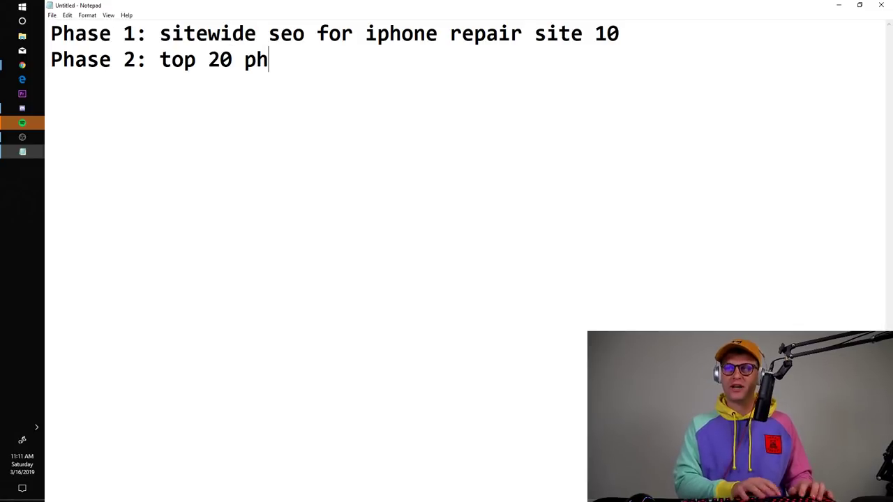
{"action": "key", "text": "BackSpace"}
{"action": "type", "text": "ages"}
{"action": "key", "text": "Return"}
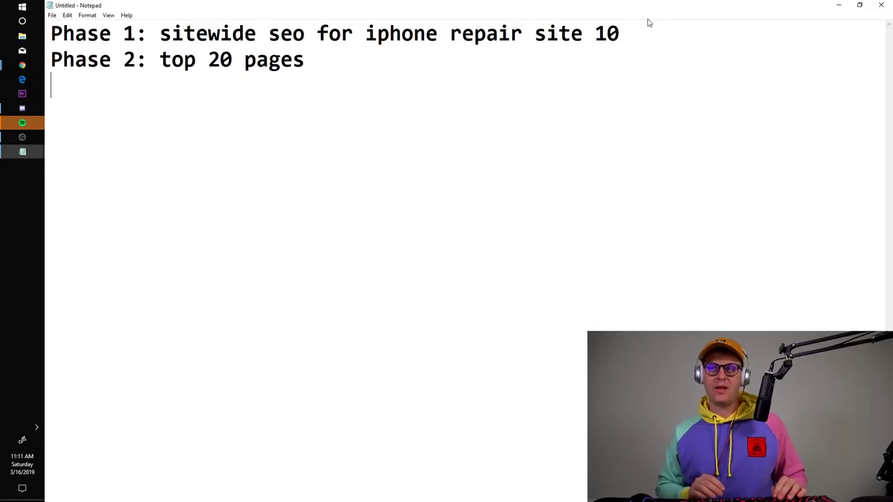
{"action": "type", "text": "Phase"}
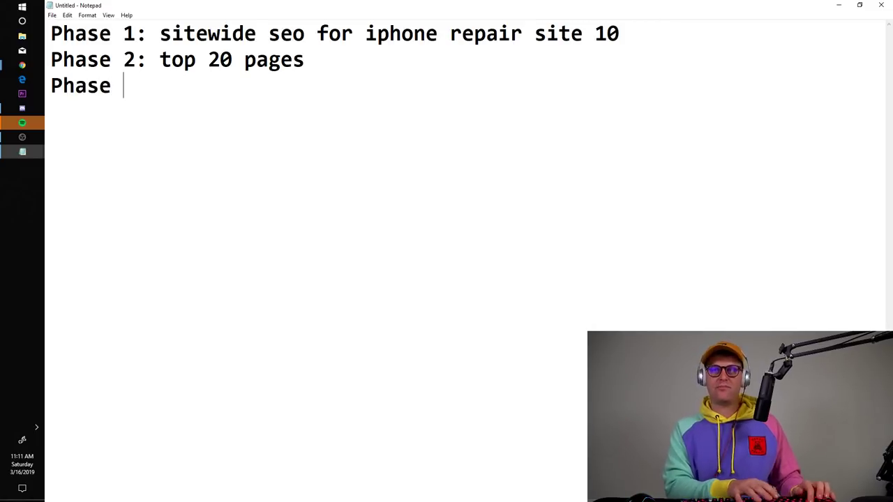
{"action": "key", "text": "BackSpace"}
{"action": "key", "text": "BackSpace"}
{"action": "key", "text": "BackSpace"}
{"action": "key", "text": "BackSpace"}
{"action": "key", "text": "BackSpace"}
{"action": "key", "text": "BackSpace"}
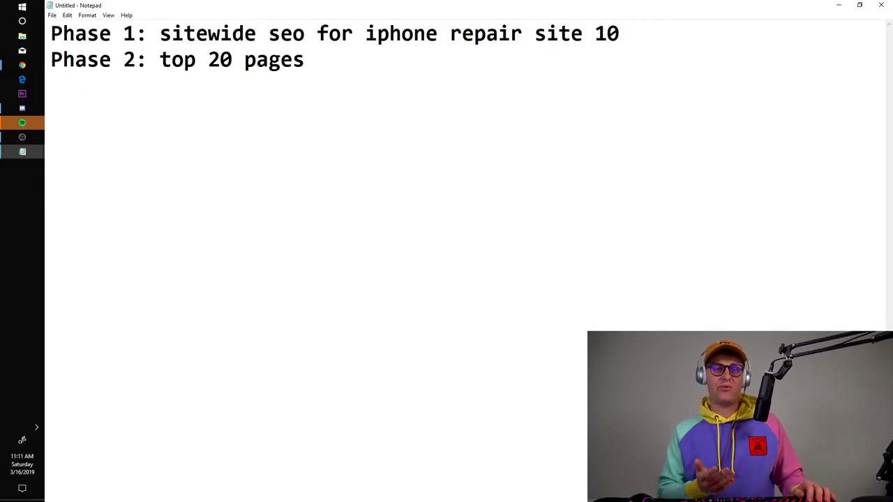
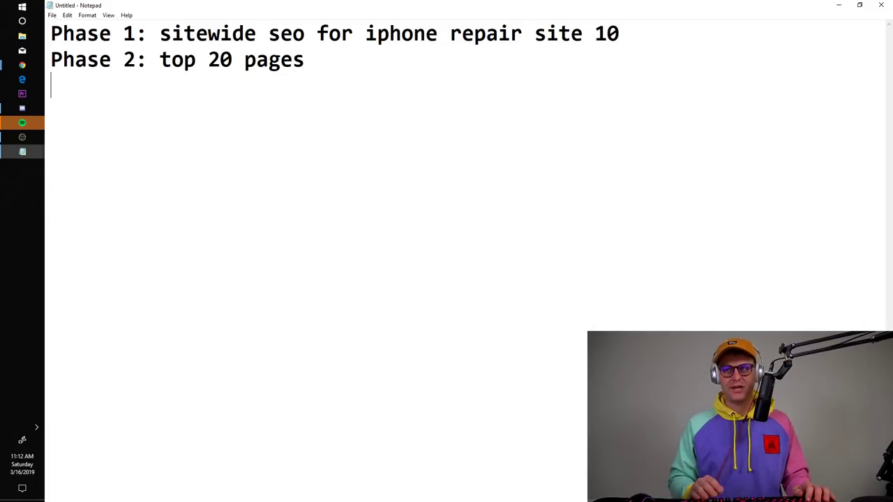
- Begin the third line of the note with the label "Phase 3:"
{"action": "type", "text": "Phase 3:"}
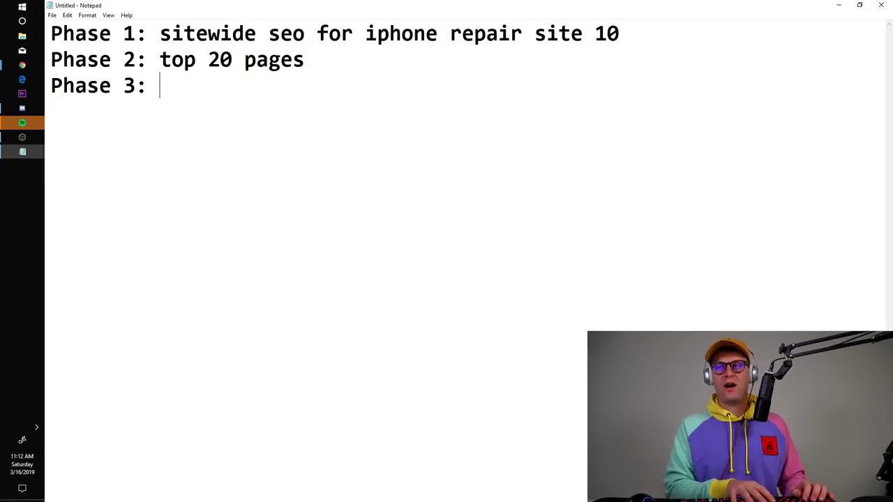
{"action": "type", "text": "iphone repair "}
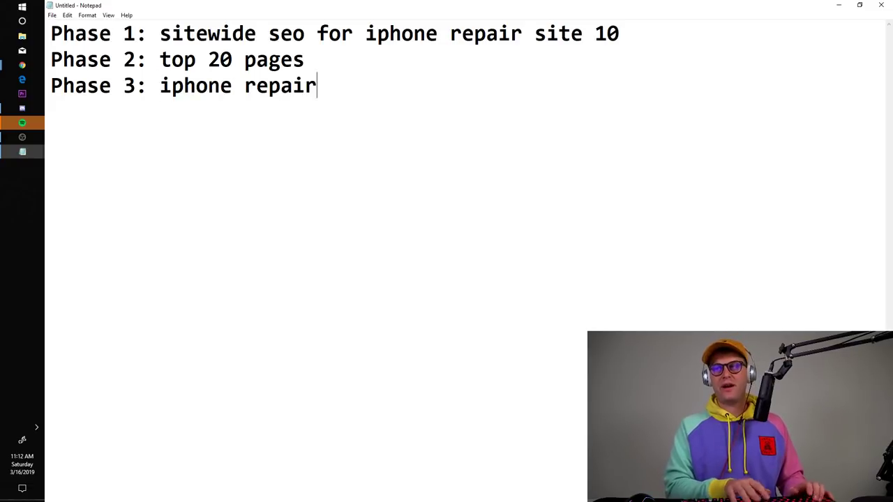
{"action": "type", "text": "in town"}
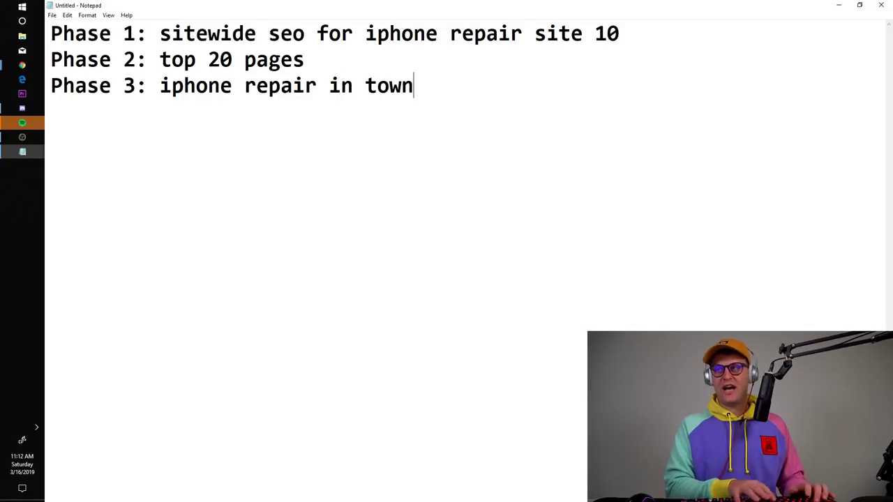
{"action": "type", "text": ",."}
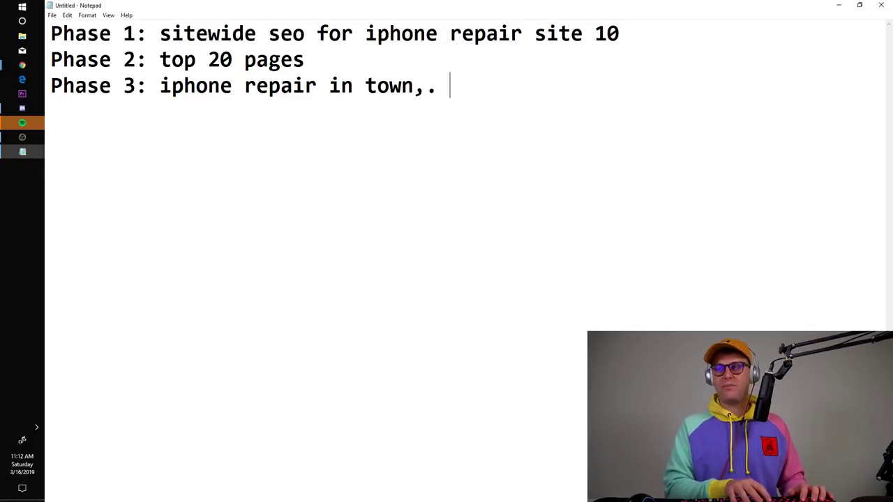
{"action": "key", "text": "BackSpace"}
{"action": "type", "text": "iphone 6"}
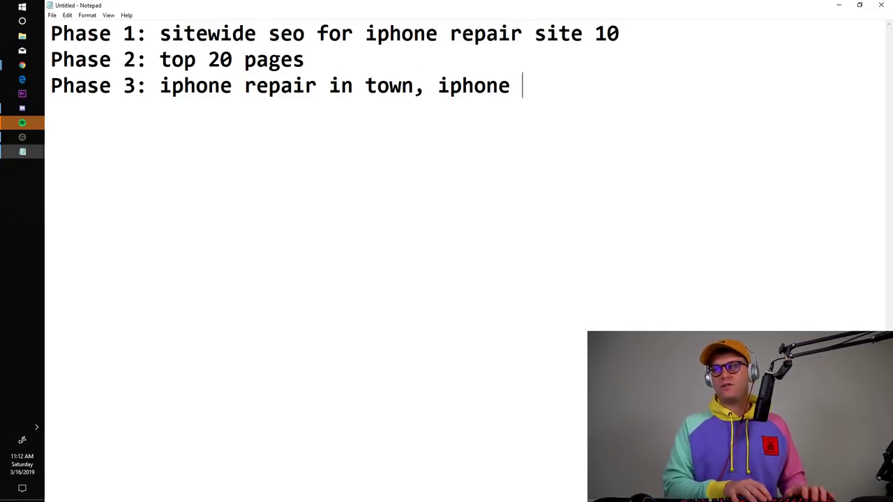
{"action": "key", "text": "BackSpace"}
{"action": "key", "text": "BackSpace"}
{"action": "key", "text": "BackSpace"}
{"action": "key", "text": "BackSpace"}
{"action": "key", "text": "BackSpace"}
{"action": "key", "text": "BackSpace"}
{"action": "key", "text": "BackSpace"}
{"action": "key", "text": "BackSpace"}
{"action": "key", "text": "BackSpace"}
{"action": "key", "text": "BackSpace"}
{"action": "key", "text": "BackSpace"}
{"action": "key", "text": "BackSpace"}
{"action": "key", "text": "BackSpace"}
{"action": "key", "text": "BackSpace"}
{"action": "key", "text": "BackSpace"}
{"action": "key", "text": "BackSpace"}
{"action": "key", "text": "BackSpace"}
{"action": "key", "text": "BackSpace"}
{"action": "key", "text": "BackSpace"}
{"action": "key", "text": "BackSpace"}
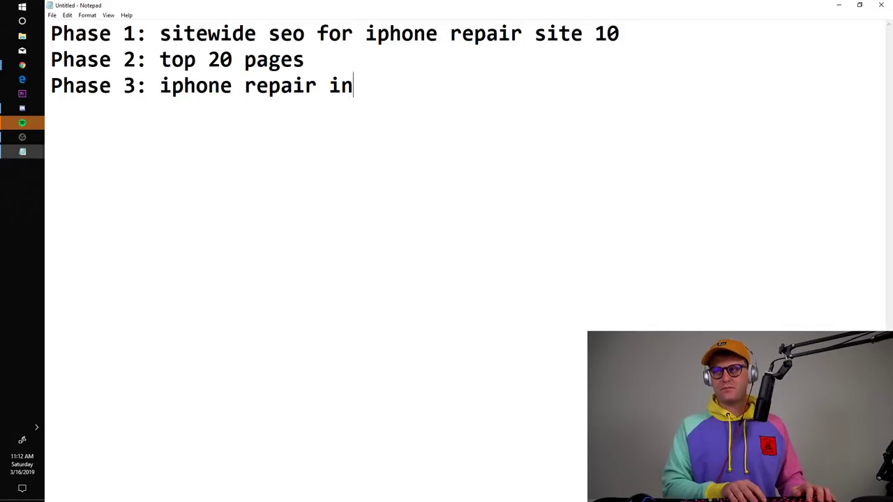
{"action": "key", "text": "BackSpace"}
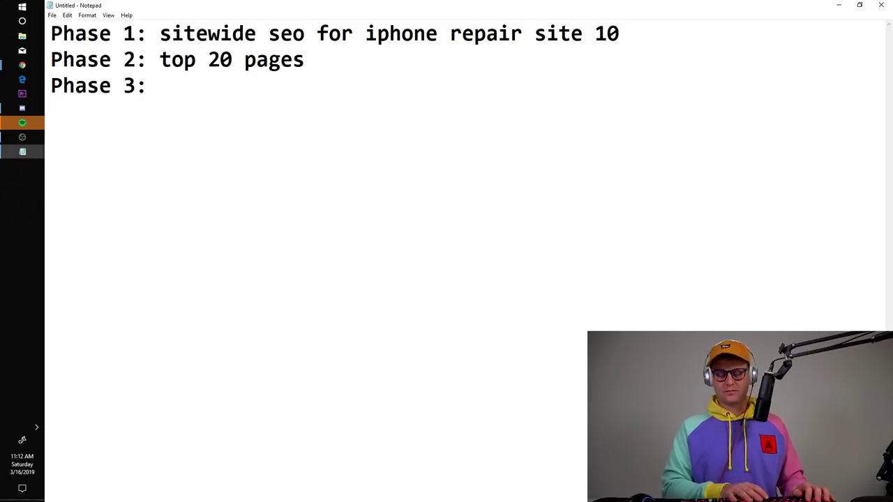
- Complete the Phase 3 line with "keyword research" and leave an empty line below it
{"action": "type", "text": "keyword researc"}
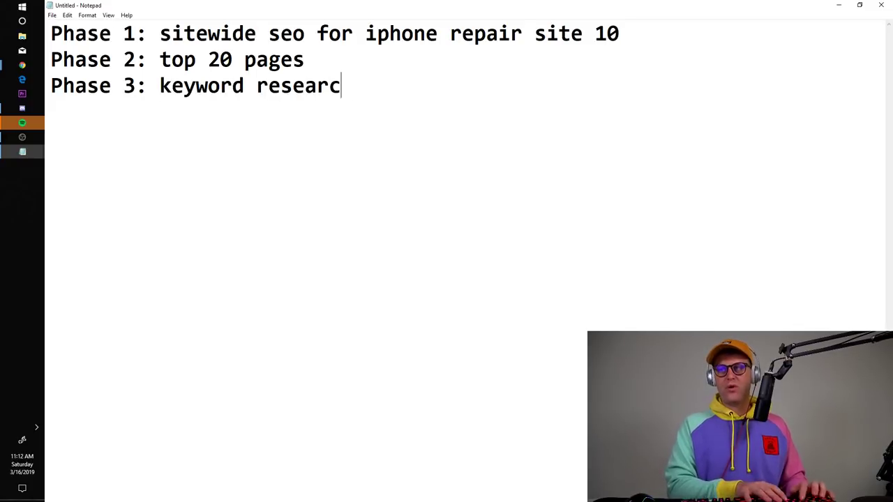
{"action": "type", "text": "h"}
{"action": "key", "text": "Return"}
{"action": "key", "text": "Return"}
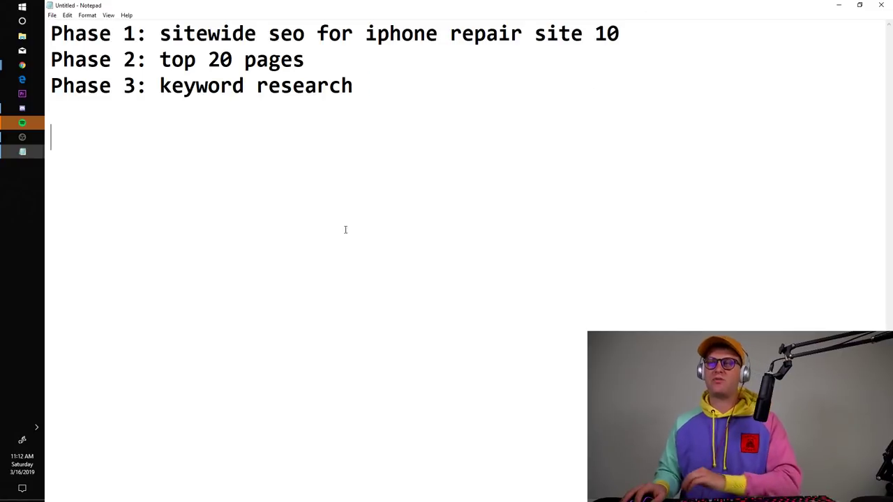
{"action": "left_click_drag", "start_coordinate": [346, 230], "coordinate": [50, 28]}
{"action": "left_click_drag", "start_coordinate": [566, 316], "coordinate": [33, 10]}
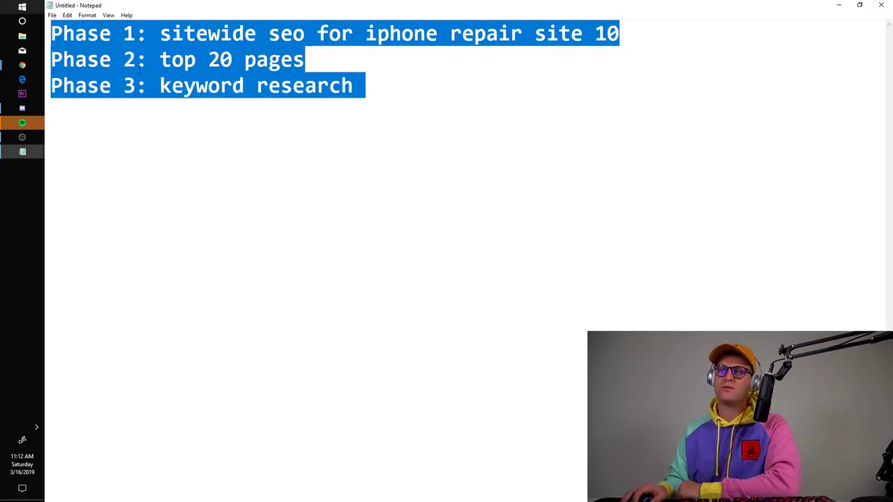
{"action": "left_click_drag", "start_coordinate": [139, 69], "coordinate": [275, 152]}
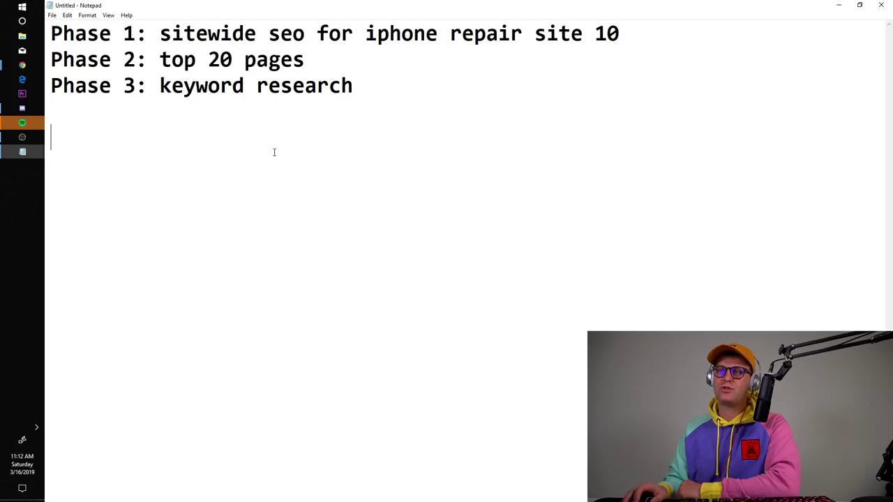
{"action": "key", "text": "ctrl+a"}
{"action": "left_click", "coordinate": [226, 120]}
{"action": "key", "text": "ctrl+a"}
{"action": "left_click", "coordinate": [327, 122]}
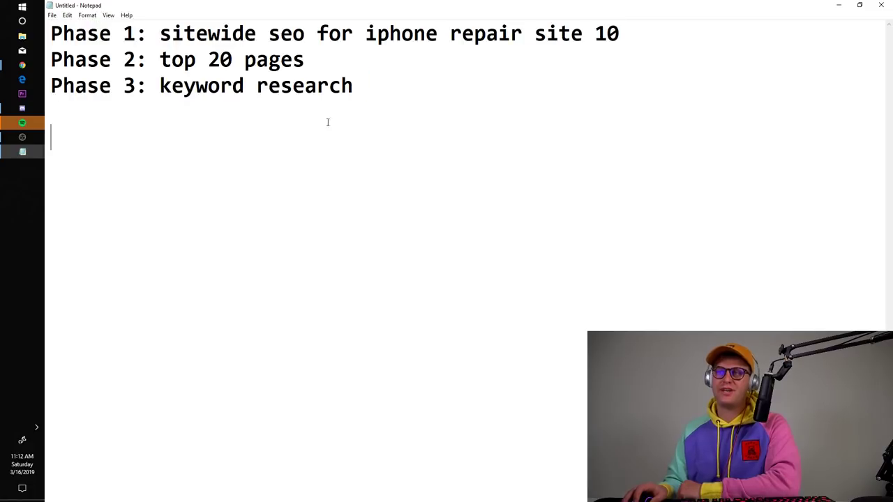
{"action": "key", "text": "ctrl+a"}
{"action": "left_click", "coordinate": [314, 100]}
{"action": "key", "text": "ctrl+a"}
{"action": "left_click", "coordinate": [376, 152]}
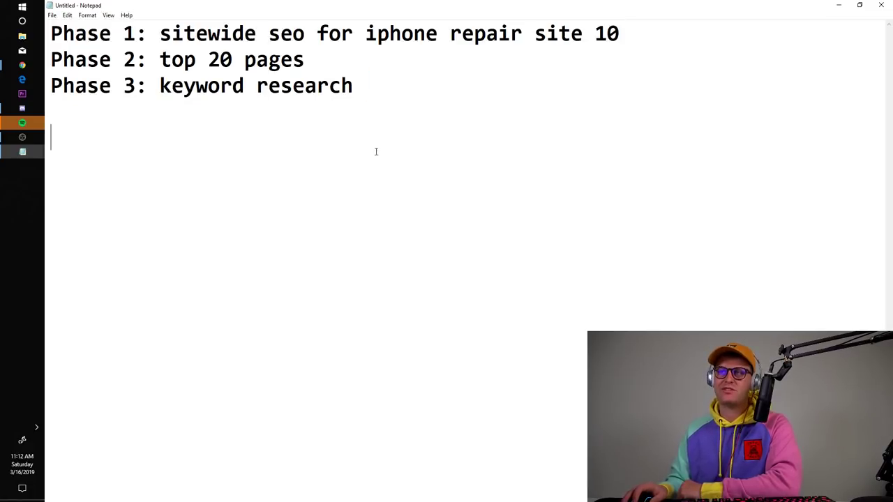
{"action": "left_click_drag", "start_coordinate": [449, 148], "coordinate": [245, 33]}
{"action": "left_click", "coordinate": [335, 66]}
{"action": "left_click_drag", "start_coordinate": [376, 87], "coordinate": [268, 33]}
{"action": "left_click", "coordinate": [301, 57]}
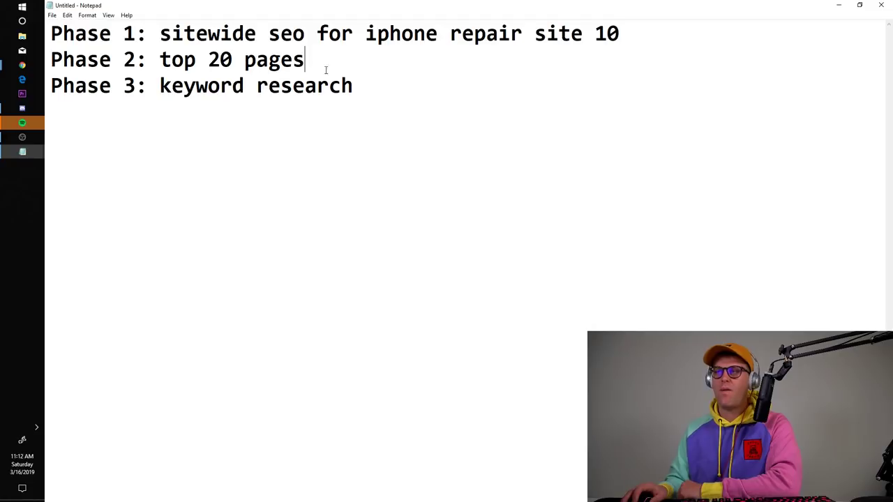
{"action": "left_click_drag", "start_coordinate": [370, 84], "coordinate": [258, 61]}
{"action": "left_click", "coordinate": [281, 60]}
{"action": "left_click", "coordinate": [258, 60]}
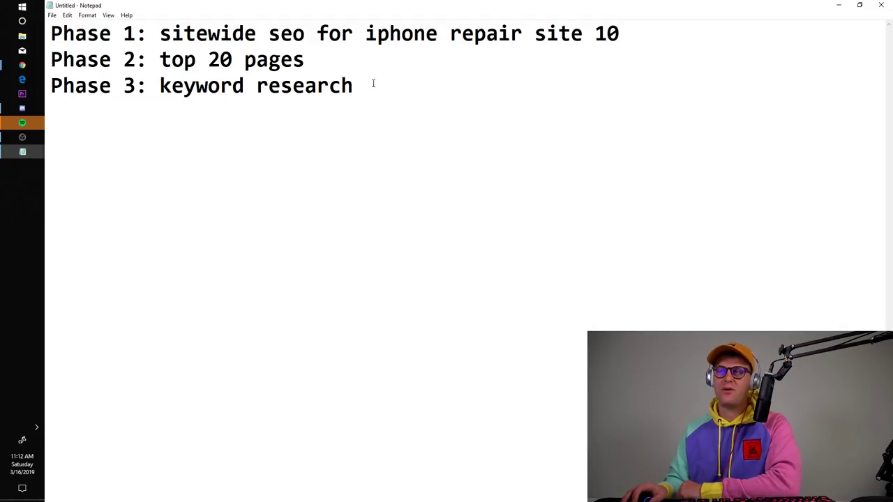
{"action": "key", "text": "Return"}
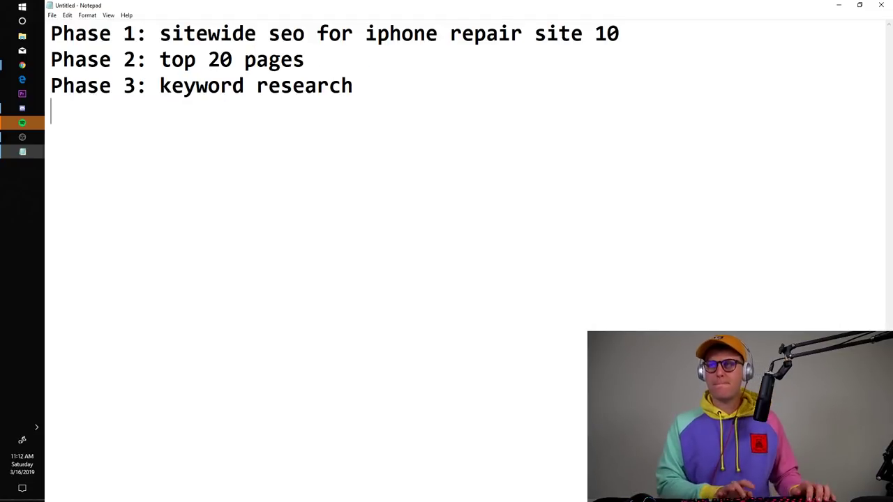
{"action": "key", "text": "Return"}
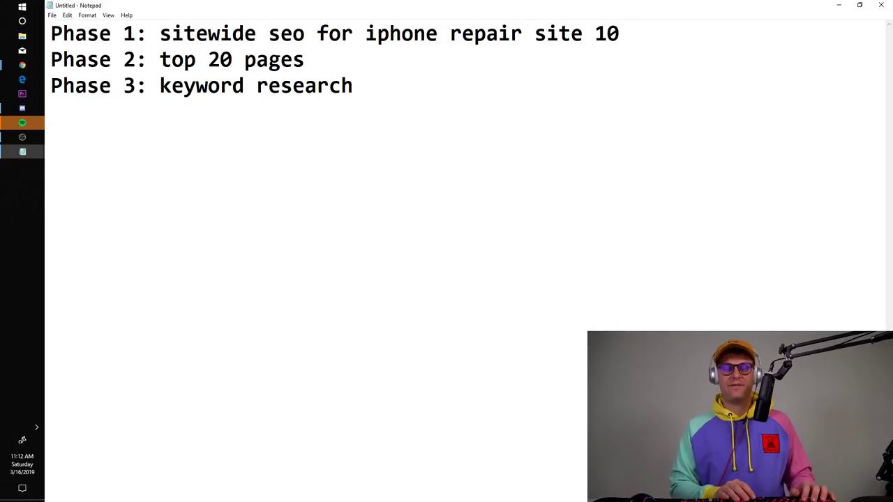
{"action": "key", "text": "ctrl+a"}
{"action": "left_click", "coordinate": [395, 67]}
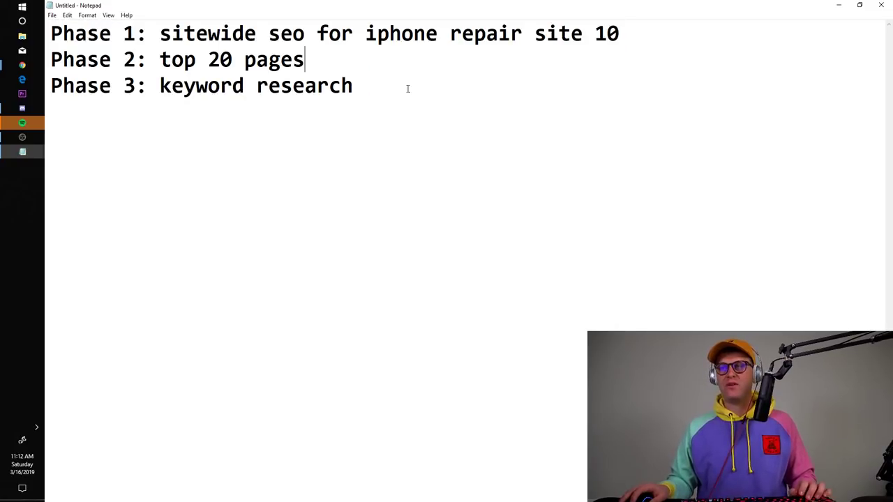
- Duplicate the three phase lines below the original block in the note
{"action": "left_click_drag", "start_coordinate": [434, 125], "coordinate": [13, 6]}
{"action": "left_click", "coordinate": [269, 86]}
{"action": "left_click_drag", "start_coordinate": [578, 247], "coordinate": [13, 6]}
{"action": "key", "text": "ctrl+c"}
{"action": "left_click", "coordinate": [293, 87]}
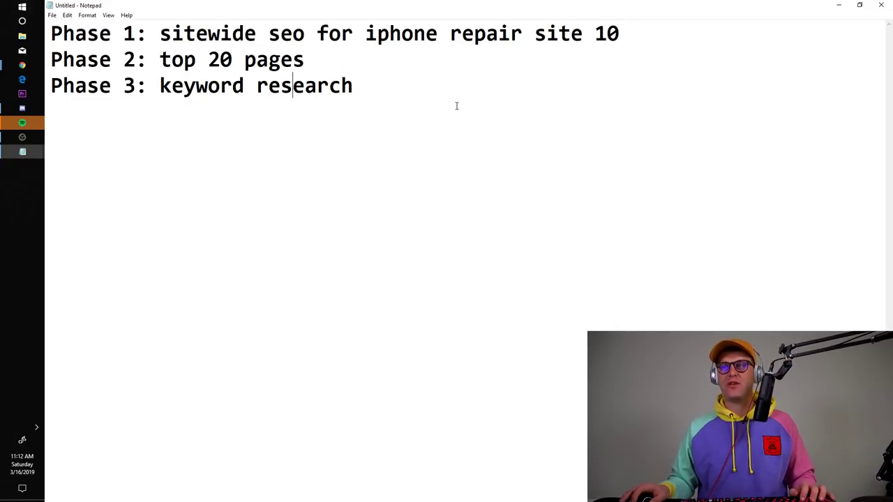
{"action": "left_click", "coordinate": [458, 104]}
{"action": "key", "text": "Return"}
{"action": "key", "text": "ctrl+v"}
{"action": "key", "text": "Return"}
{"action": "type", "text": "e"}
{"action": "key", "text": "Return"}
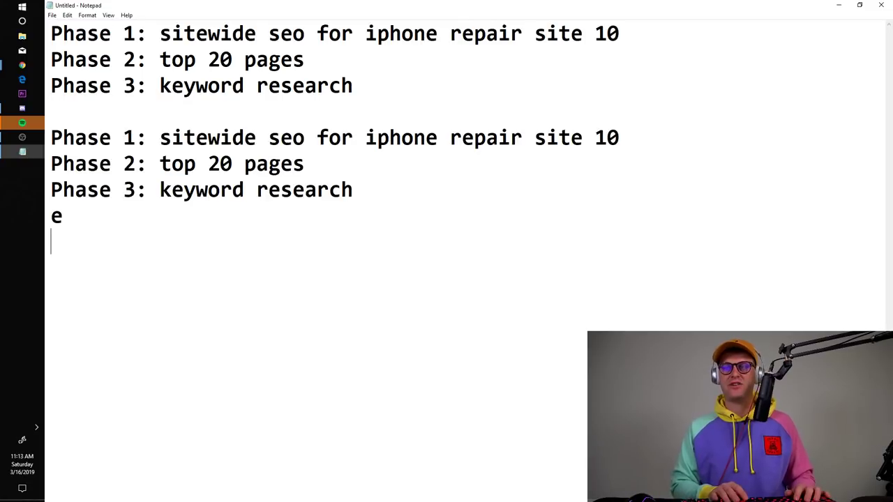
- Delete the duplicated phase lines together with the stray "e" beneath them
{"action": "key", "text": "BackSpace"}
{"action": "key", "text": "BackSpace"}
{"action": "key", "text": "ctrl+z"}
{"action": "key", "text": "ctrl+z"}
{"action": "key", "text": "ctrl+z"}
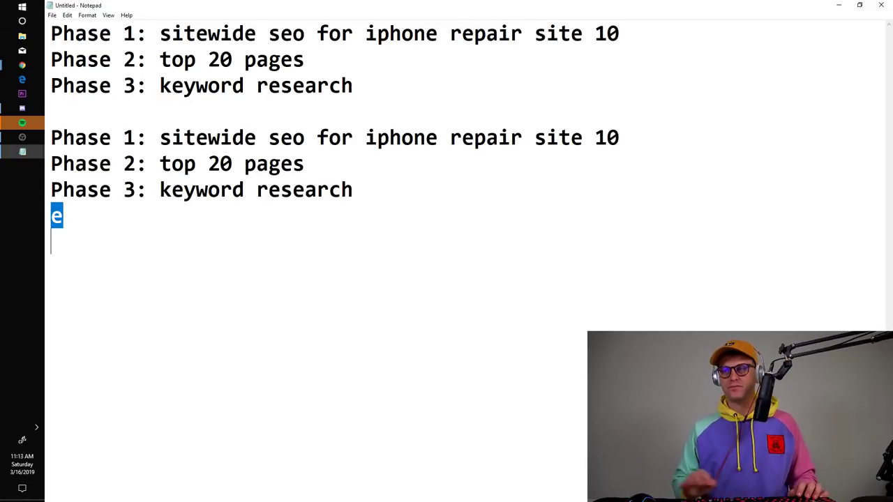
{"action": "left_click_drag", "start_coordinate": [284, 220], "coordinate": [38, 150]}
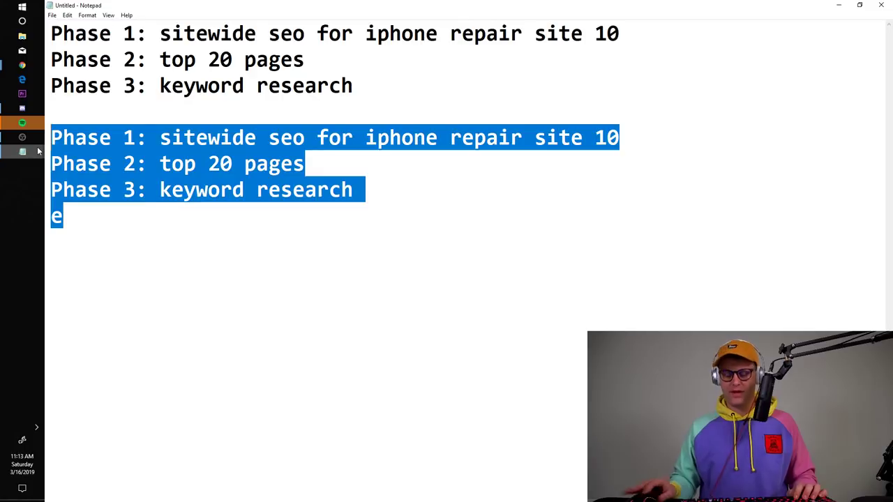
{"action": "key", "text": "Return"}
- Add the figure "10,000" on its own line below the phase list, with an empty line after it
{"action": "key", "text": "alt+Tab"}
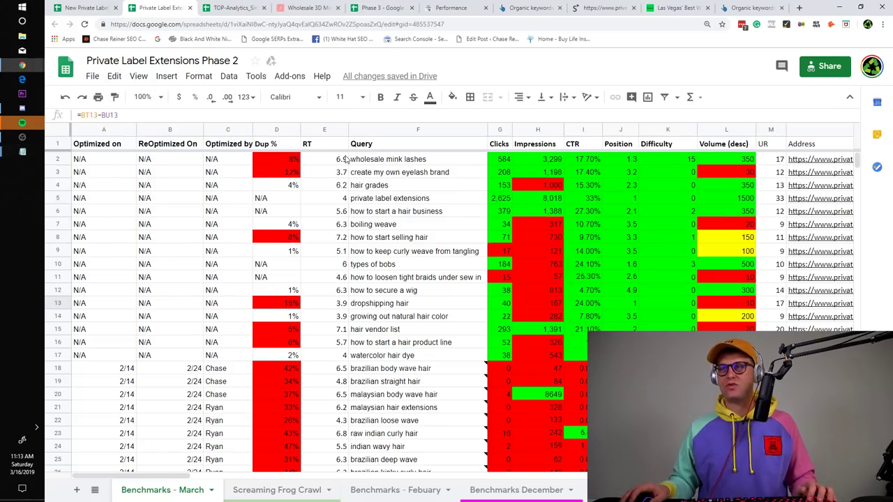
{"action": "key", "text": "alt+Tab"}
{"action": "type", "text": "10,000"}
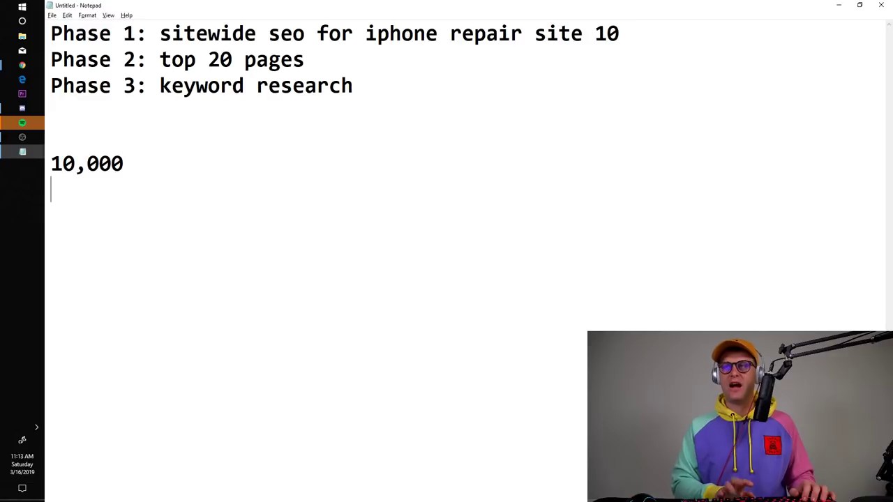
{"action": "key", "text": "Return"}
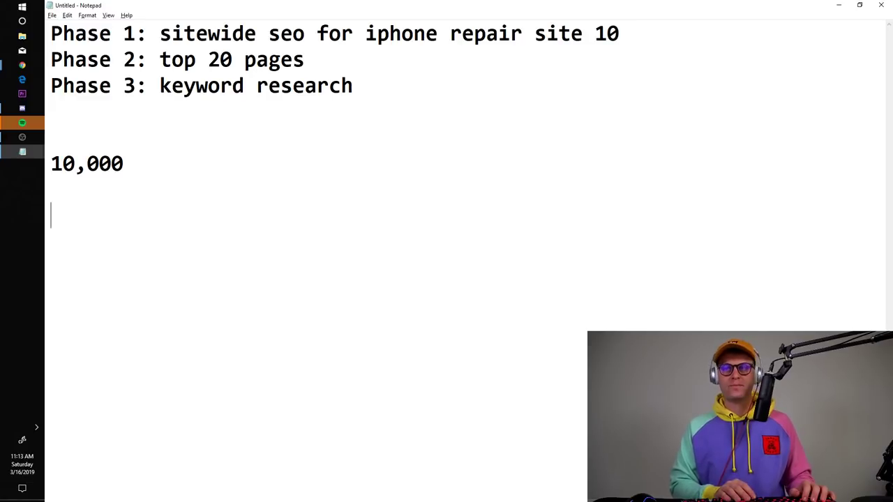
- Add the line "+$8,000" below the 10,000 figure and leave an empty line after it
{"action": "type", "text": "+"}
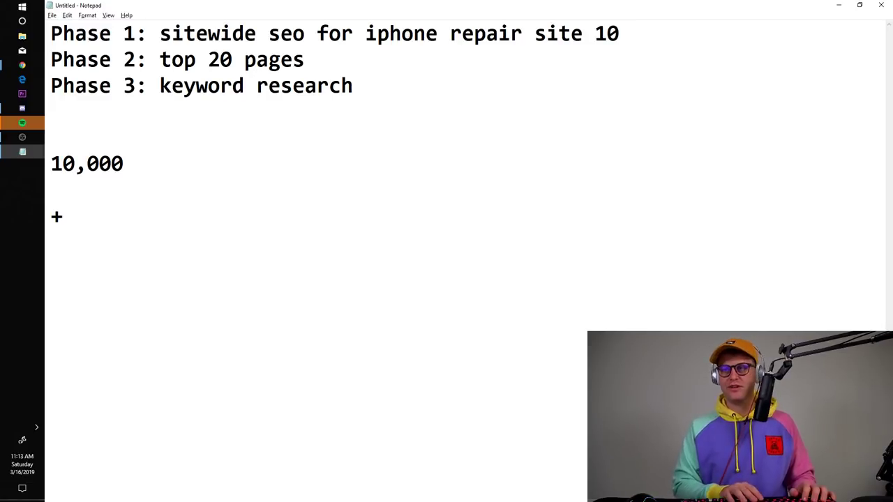
{"action": "type", "text": "$5000"}
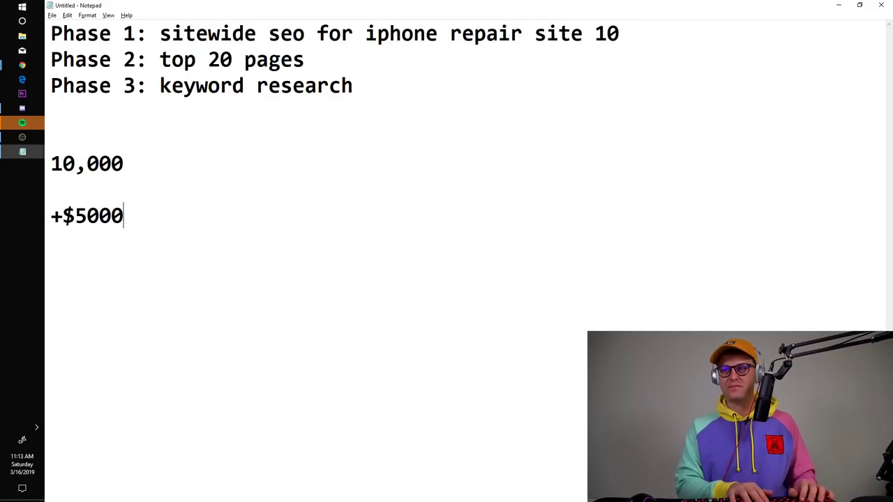
{"action": "key", "text": "BackSpace"}
{"action": "key", "text": "BackSpace"}
{"action": "key", "text": "BackSpace"}
{"action": "key", "text": "BackSpace"}
{"action": "type", "text": "8000"}
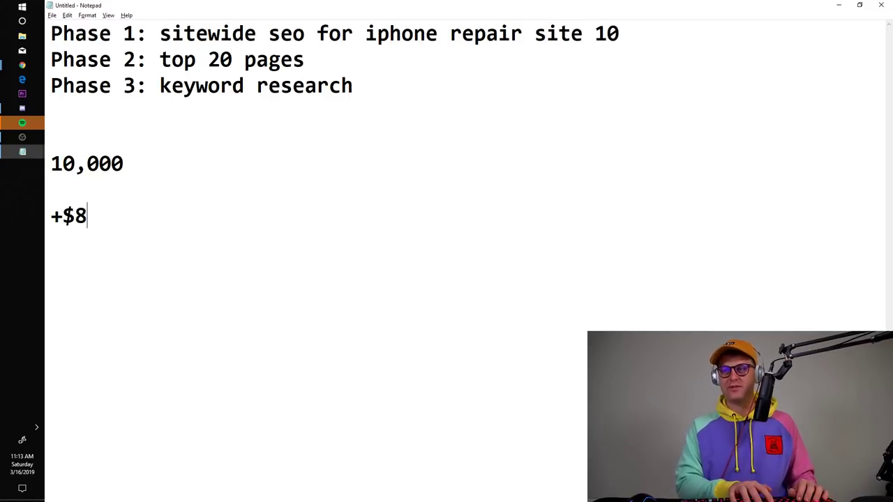
{"action": "key", "text": "BackSpace"}
{"action": "key", "text": "BackSpace"}
{"action": "key", "text": "BackSpace"}
{"action": "type", "text": ",."}
{"action": "key", "text": "BackSpace"}
{"action": "type", "text": "000"}
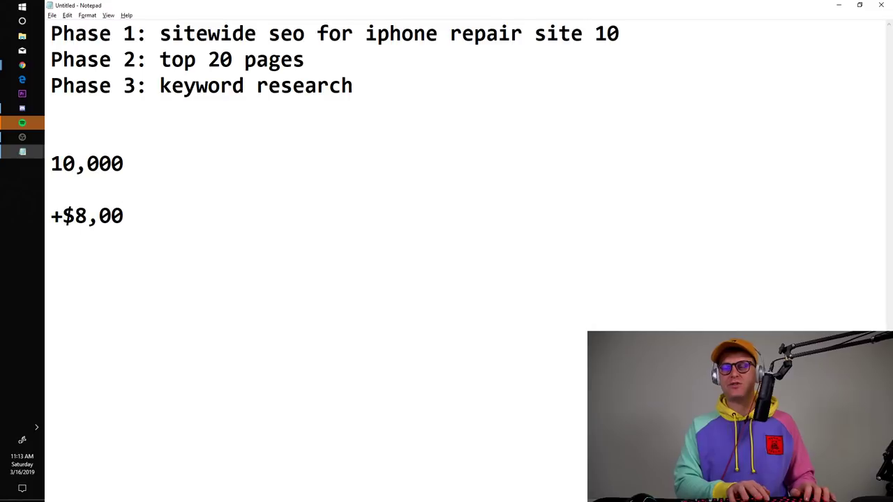
{"action": "key", "text": "Return"}
{"action": "key", "text": "Return"}
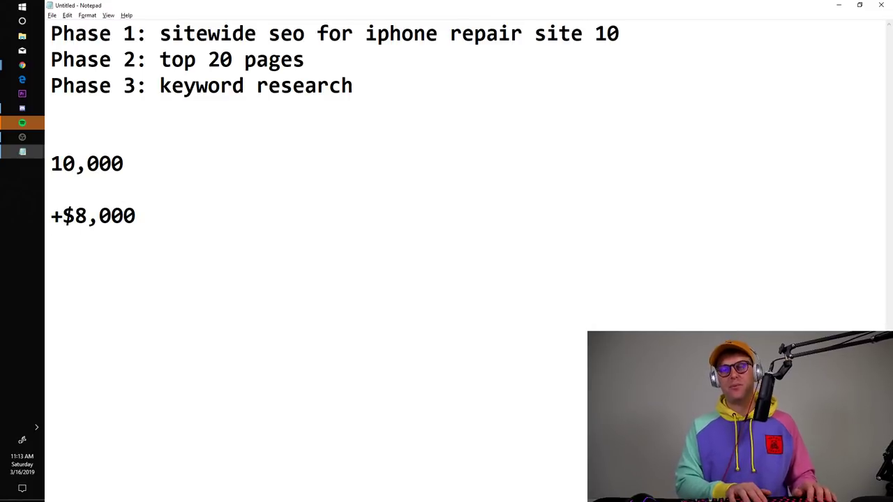
- Add the line "160 hours per month" below +$8,000 and leave an empty line after it
{"action": "type", "text": "1"}
{"action": "key", "text": "BackSpace"}
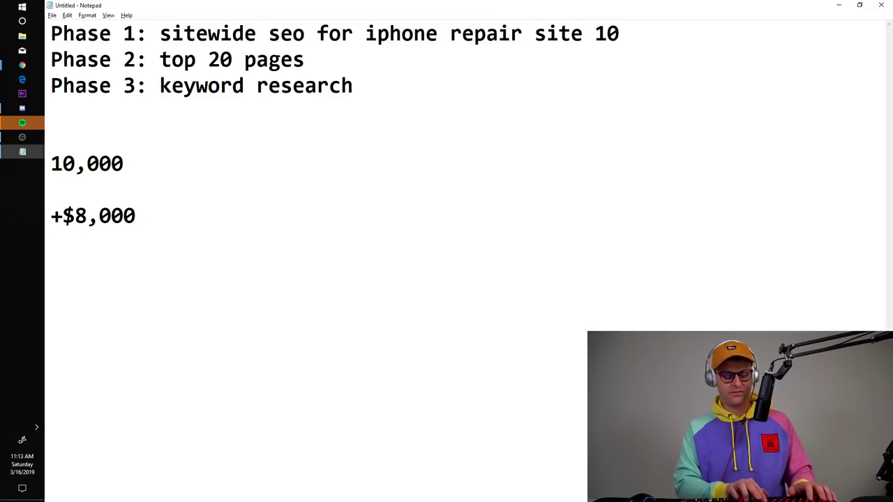
{"action": "type", "text": "160 ho"}
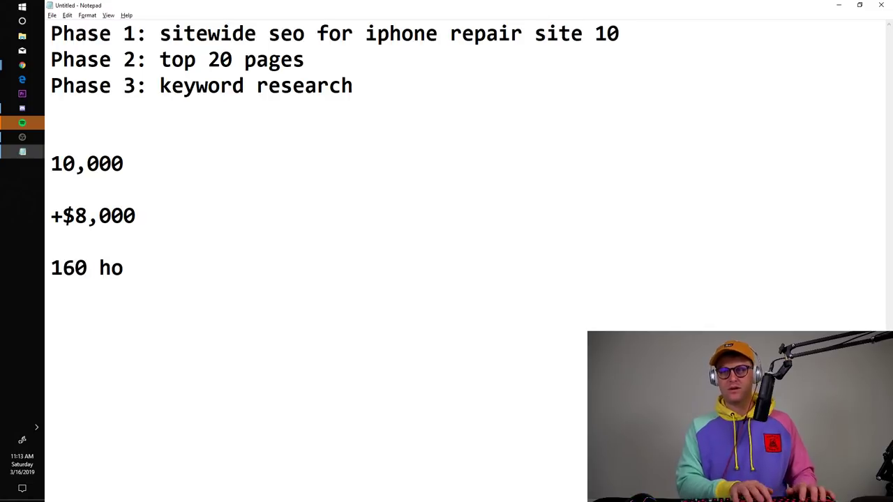
{"action": "type", "text": "urs per motn"}
{"action": "key", "text": "BackSpace"}
{"action": "key", "text": "BackSpace"}
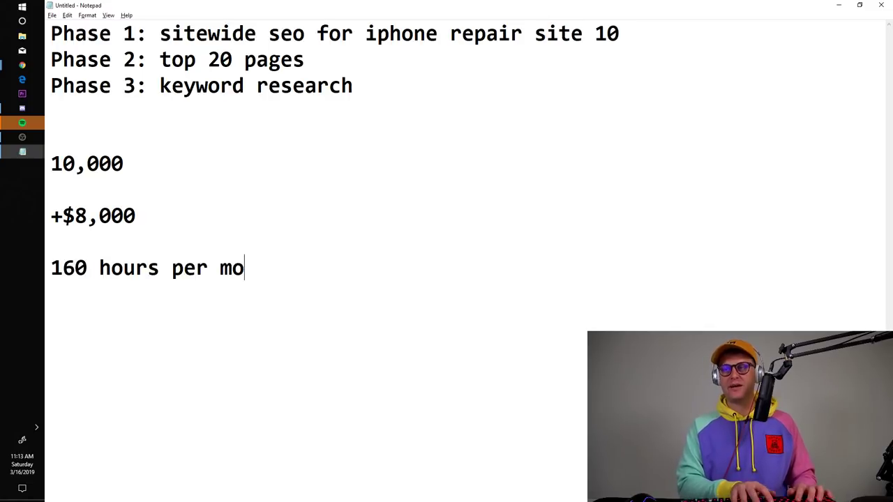
{"action": "type", "text": "nth"}
{"action": "key", "text": "Return"}
{"action": "key", "text": "Return"}
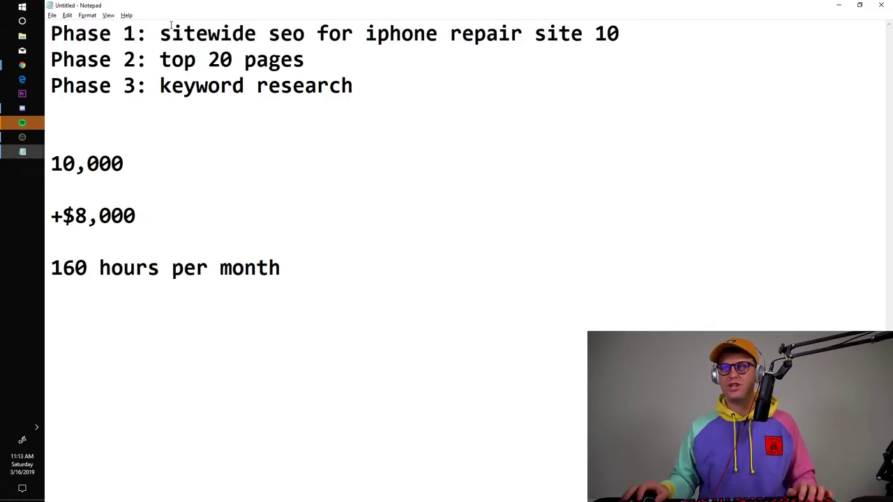
- Copy the three phase lines from the start of the note and paste them below "160 hours per month"
{"action": "left_click_drag", "start_coordinate": [426, 122], "coordinate": [50, 32]}
{"action": "key", "text": "ctrl+c"}
{"action": "left_click", "coordinate": [257, 314]}
{"action": "key", "text": "ctrl+v"}
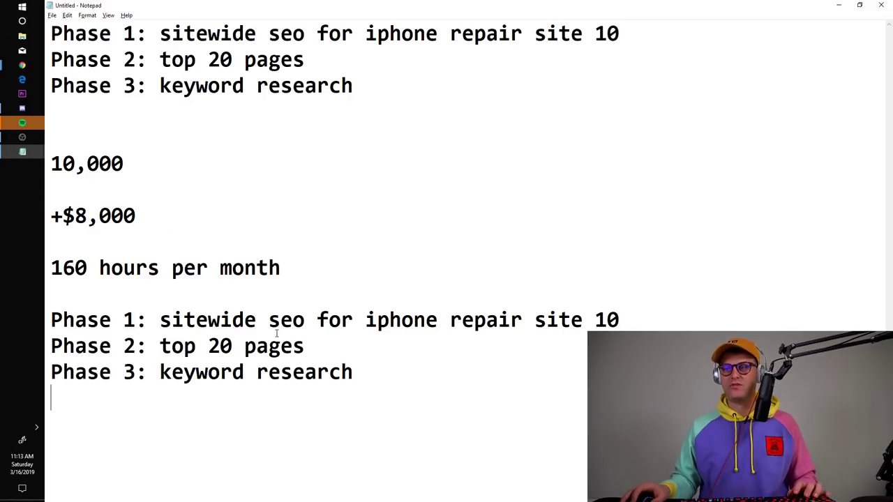
- Change the Phase 2 line in the pasted copy to "top 50 pages"
{"action": "left_click_drag", "start_coordinate": [617, 323], "coordinate": [393, 304]}
{"action": "left_click", "coordinate": [437, 321]}
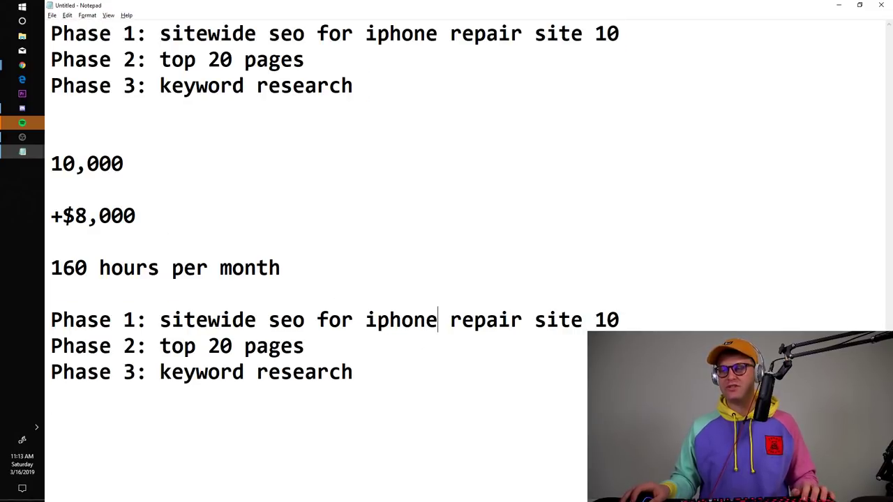
{"action": "left_click_drag", "start_coordinate": [349, 347], "coordinate": [88, 320]}
{"action": "left_click", "coordinate": [379, 369]}
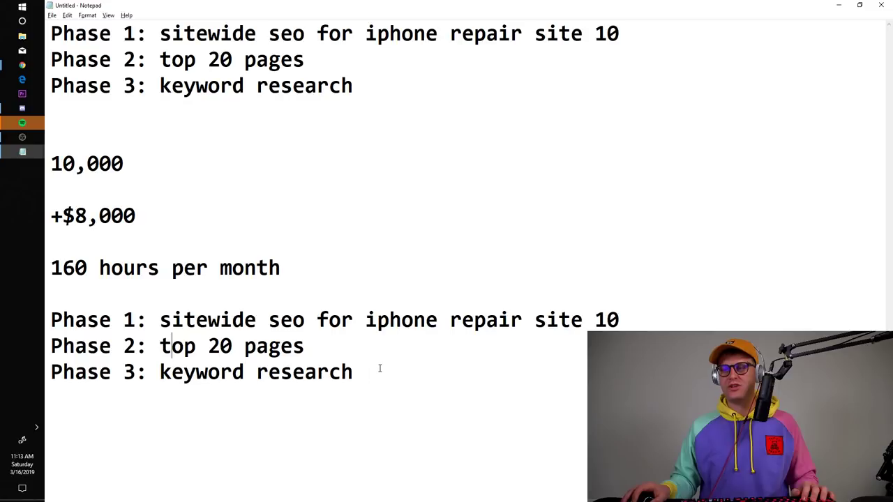
{"action": "left_click_drag", "start_coordinate": [348, 346], "coordinate": [207, 346]}
{"action": "type", "text": "50"}
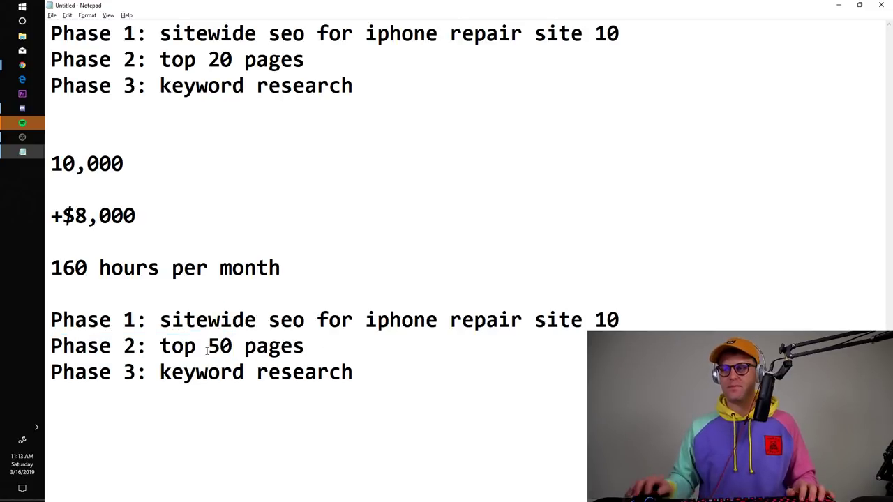
- Go over the Phase 2 and Phase 3 lines in the copied phase block by highlighting them
{"action": "left_click_drag", "start_coordinate": [307, 350], "coordinate": [161, 348]}
{"action": "left_click", "coordinate": [161, 348]}
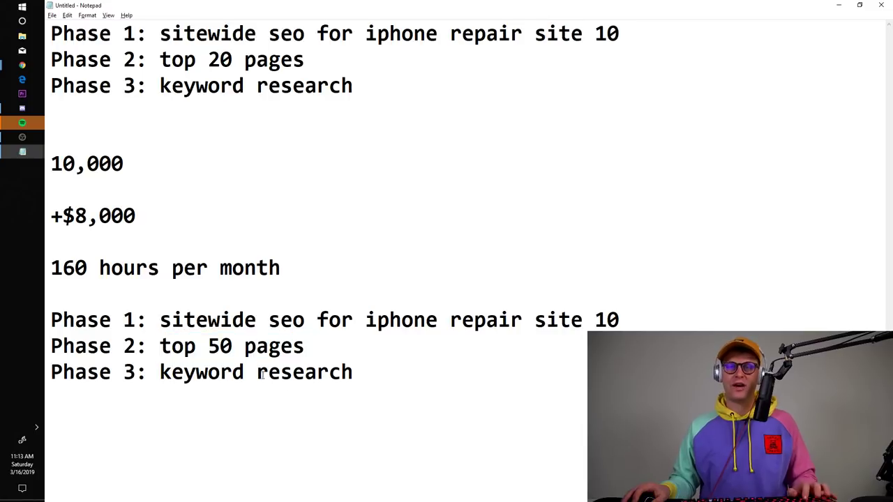
{"action": "left_click_drag", "start_coordinate": [387, 377], "coordinate": [209, 361]}
{"action": "left_click", "coordinate": [234, 362]}
{"action": "mouse_move", "coordinate": [305, 346]}
{"action": "left_mouse_down"}
{"action": "mouse_move", "coordinate": [172, 346]}
{"action": "mouse_move", "coordinate": [315, 344]}
{"action": "left_mouse_up"}
{"action": "left_click", "coordinate": [160, 346]}
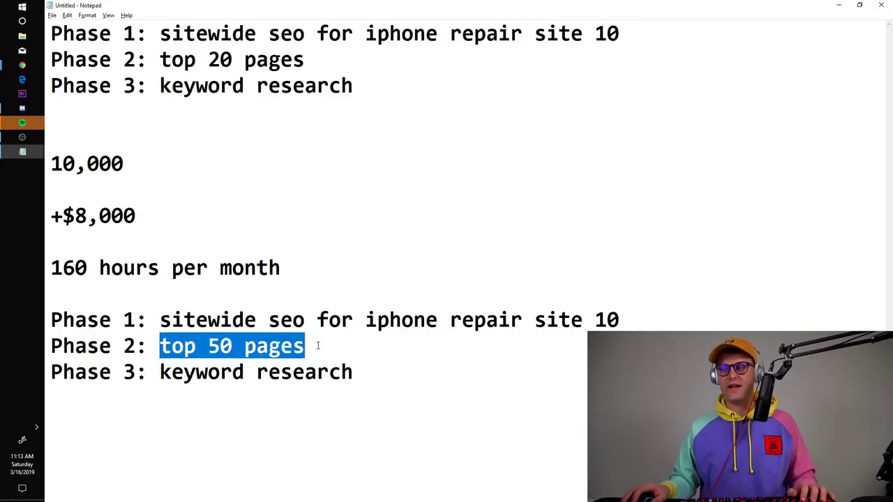
{"action": "left_click", "coordinate": [315, 344]}
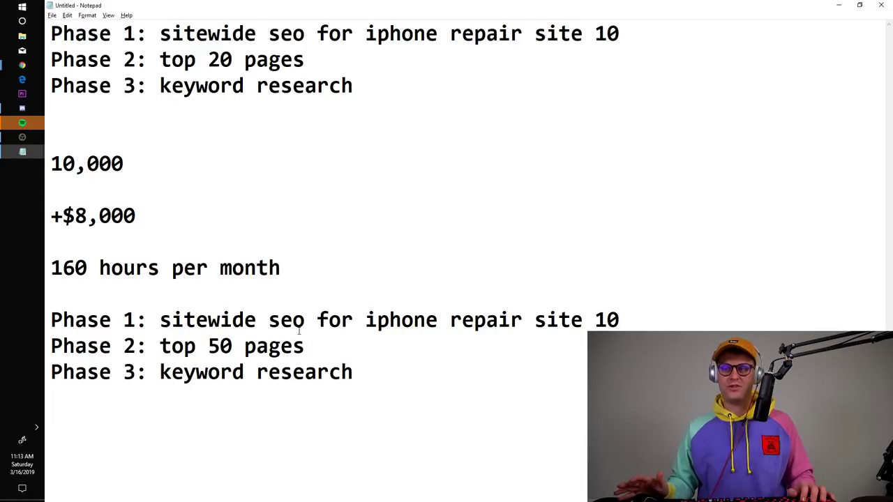
{"action": "left_click_drag", "start_coordinate": [305, 336], "coordinate": [123, 329]}
{"action": "left_click_drag", "start_coordinate": [136, 342], "coordinate": [155, 347]}
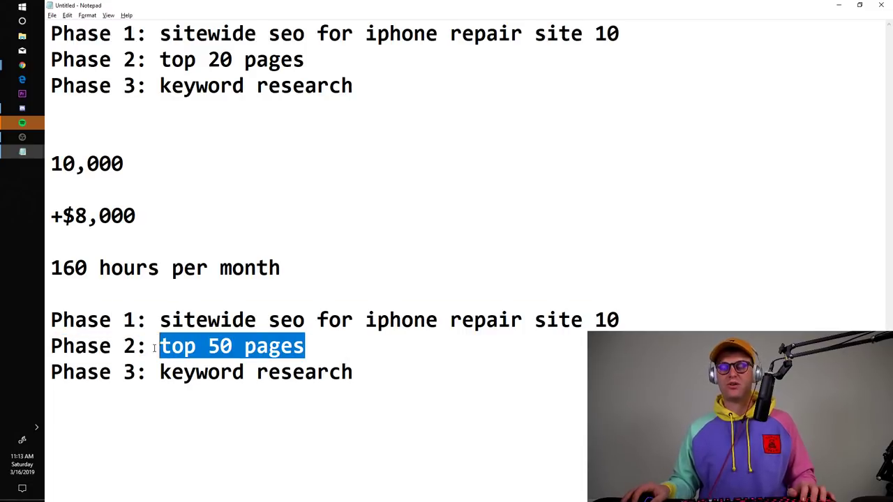
{"action": "left_click", "coordinate": [329, 370]}
{"action": "left_click_drag", "start_coordinate": [379, 369], "coordinate": [168, 370]}
{"action": "left_click", "coordinate": [168, 370]}
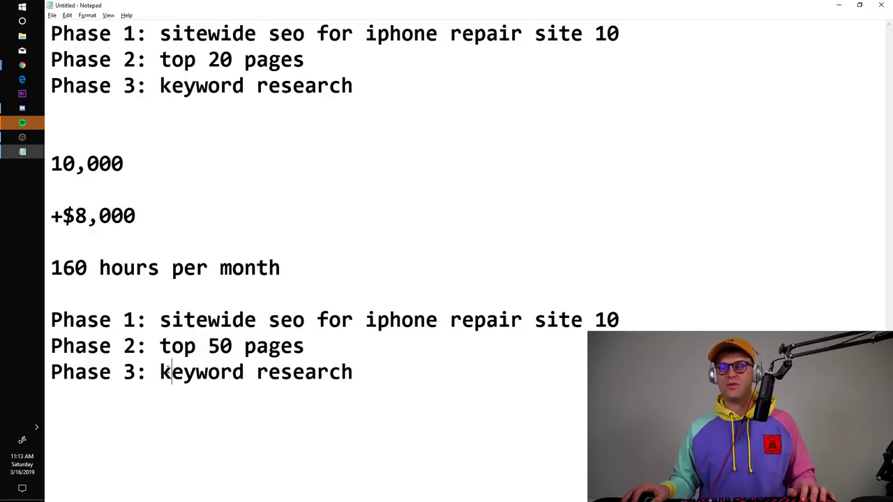
{"action": "left_click_drag", "start_coordinate": [377, 370], "coordinate": [150, 295]}
{"action": "left_click", "coordinate": [159, 316]}
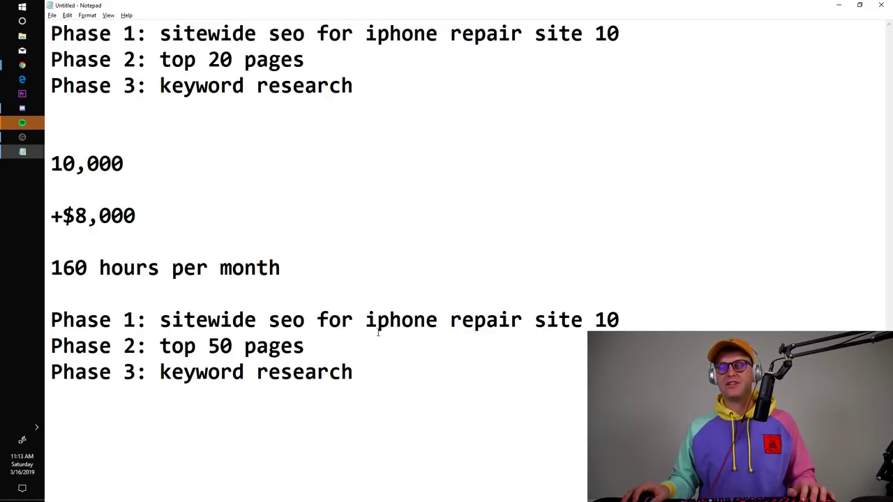
- Compare the original three-phase block with the copied one by highlighting each block's lines
{"action": "left_click_drag", "start_coordinate": [436, 77], "coordinate": [145, 6]}
{"action": "left_click", "coordinate": [236, 65]}
{"action": "left_click_drag", "start_coordinate": [331, 69], "coordinate": [184, 59]}
{"action": "left_click", "coordinate": [212, 57]}
{"action": "left_click_drag", "start_coordinate": [315, 56], "coordinate": [171, 44]}
{"action": "left_click", "coordinate": [172, 34]}
{"action": "left_click_drag", "start_coordinate": [369, 83], "coordinate": [64, 9]}
{"action": "left_click", "coordinate": [209, 60]}
{"action": "left_click_drag", "start_coordinate": [400, 112], "coordinate": [72, 6]}
{"action": "left_click", "coordinate": [164, 45]}
{"action": "left_click_drag", "start_coordinate": [417, 403], "coordinate": [60, 293]}
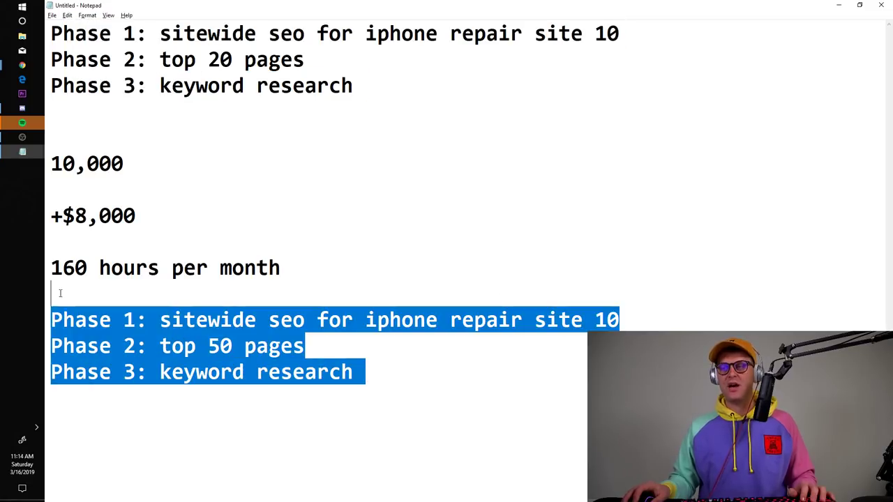
{"action": "left_click", "coordinate": [171, 341]}
{"action": "left_click_drag", "start_coordinate": [395, 369], "coordinate": [97, 294]}
{"action": "left_click", "coordinate": [105, 294]}
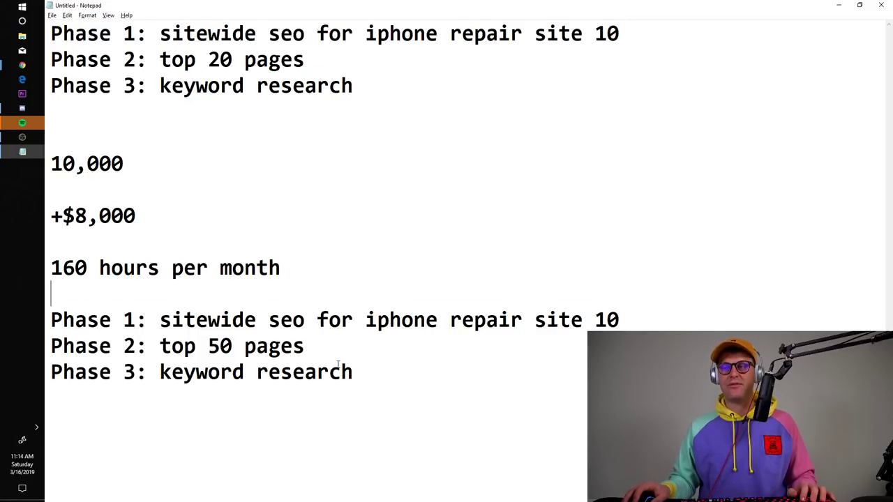
{"action": "left_click_drag", "start_coordinate": [340, 368], "coordinate": [162, 323]}
{"action": "left_click", "coordinate": [161, 321]}
{"action": "left_click_drag", "start_coordinate": [357, 396], "coordinate": [61, 313]}
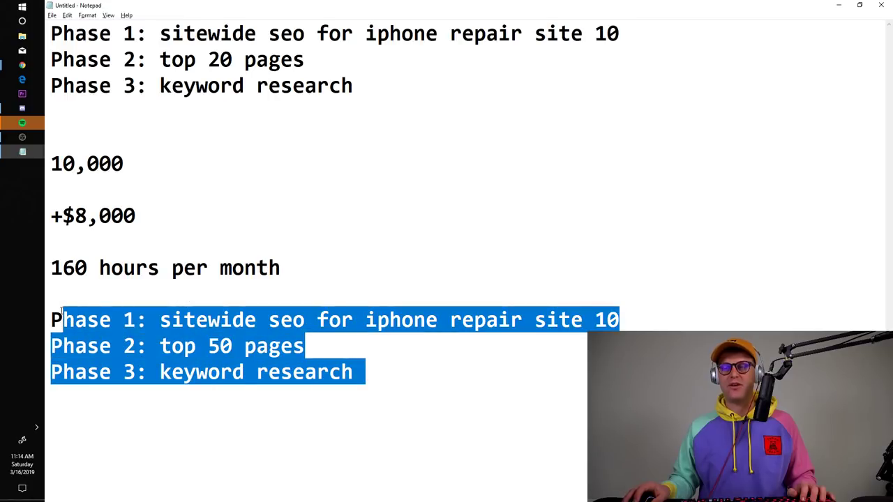
{"action": "left_click", "coordinate": [63, 315]}
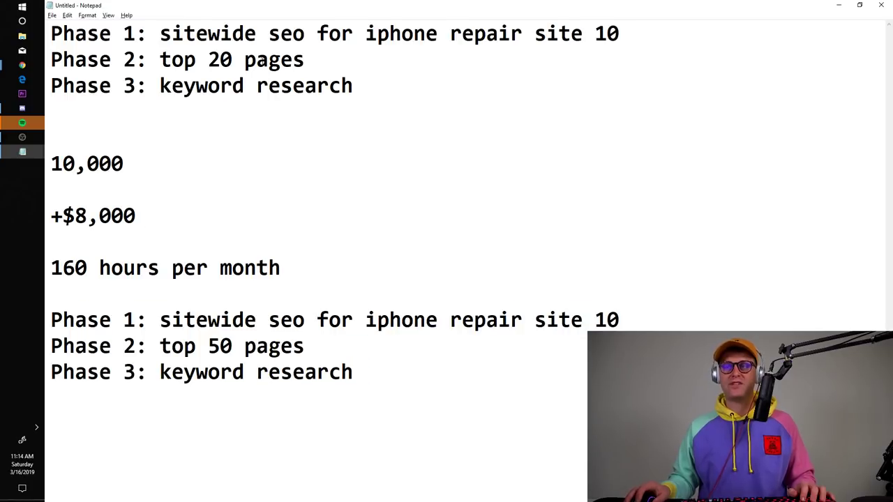
{"action": "left_click_drag", "start_coordinate": [398, 67], "coordinate": [136, 61]}
{"action": "left_click", "coordinate": [247, 83]}
{"action": "left_click_drag", "start_coordinate": [192, 165], "coordinate": [114, 25]}
{"action": "left_click", "coordinate": [208, 86]}
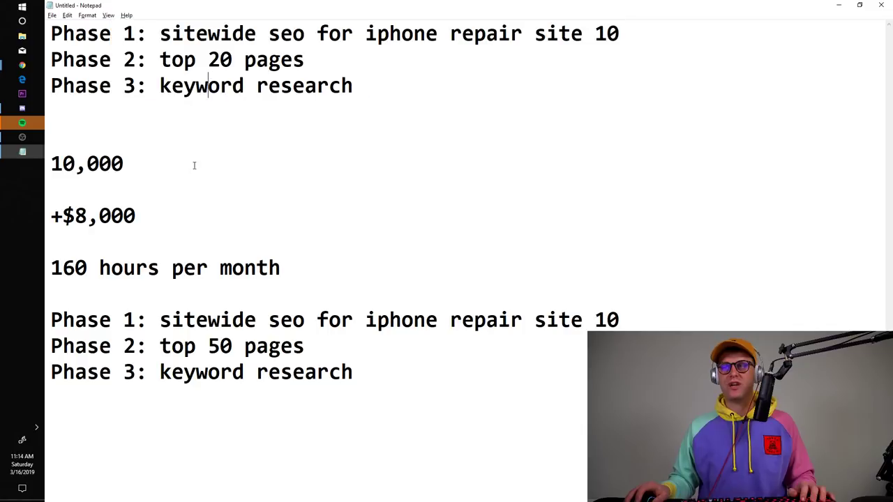
{"action": "left_click", "coordinate": [88, 216]}
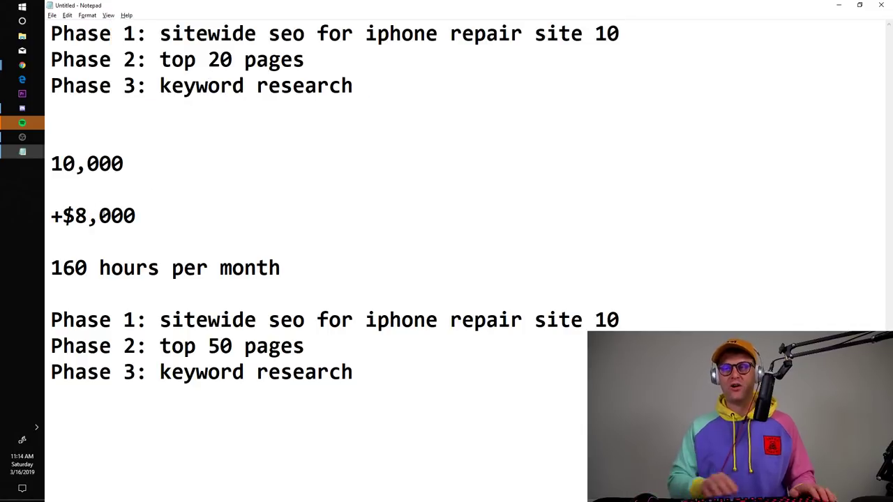
{"action": "key", "text": "BackSpace"}
{"action": "type", "text": "8"}
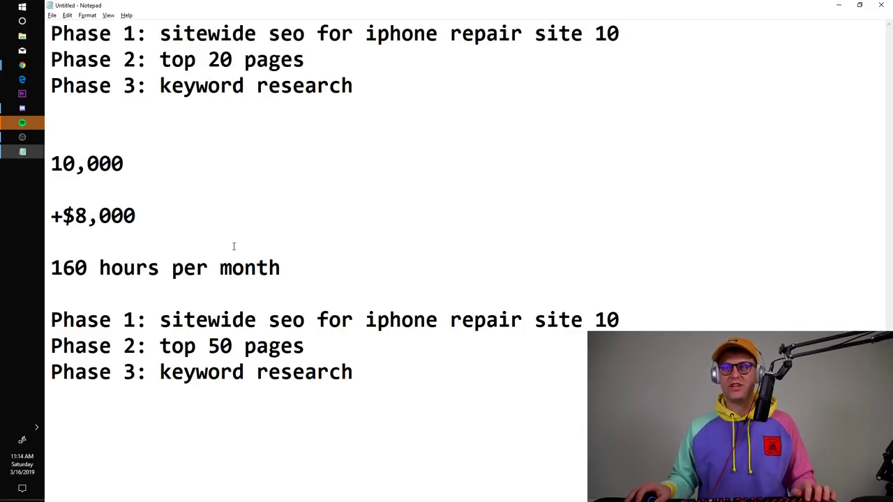
- Insert a "$5000" line with blank lines around it between "+$8,000" and "160 hours per month"
{"action": "left_click", "coordinate": [220, 218]}
{"action": "left_click", "coordinate": [218, 231]}
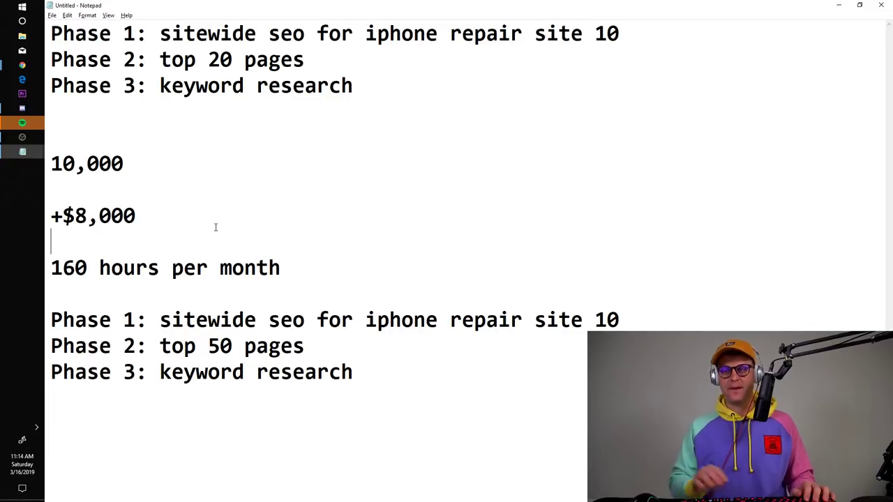
{"action": "key", "text": "Return"}
{"action": "key", "text": "Up"}
{"action": "key", "text": "Return"}
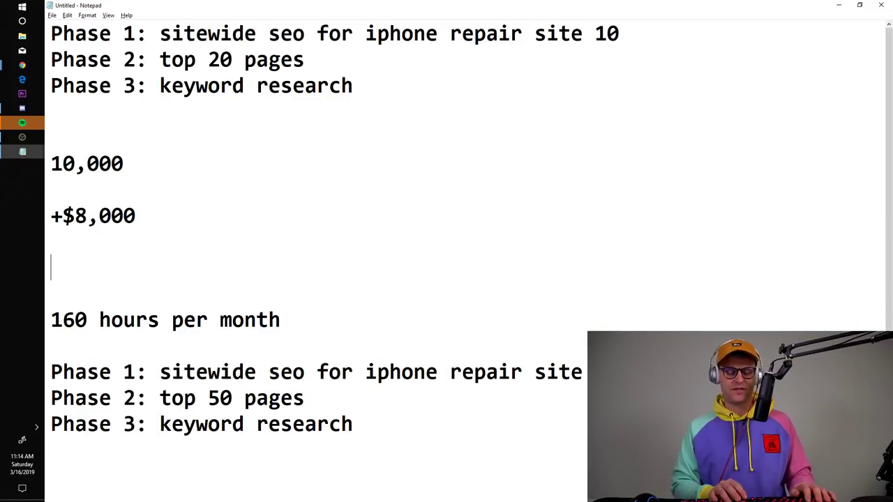
{"action": "type", "text": "2"}
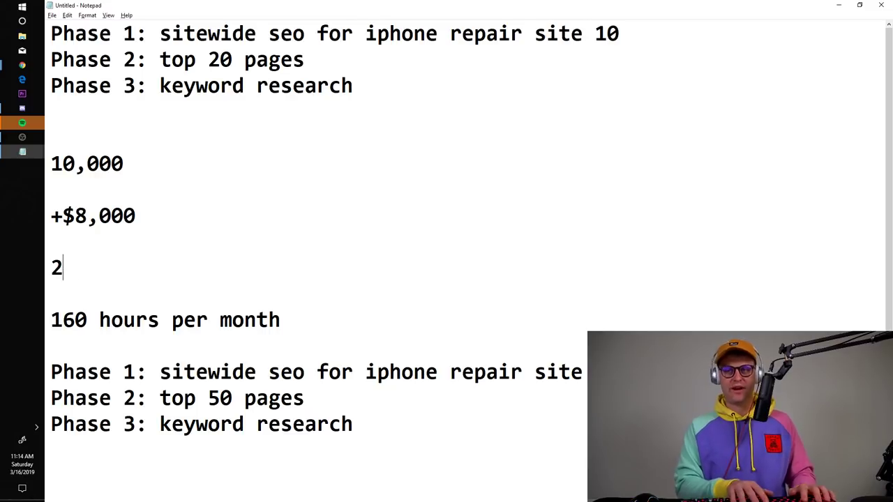
{"action": "key", "text": "BackSpace"}
{"action": "type", "text": "$400"}
{"action": "key", "text": "BackSpace"}
{"action": "key", "text": "BackSpace"}
{"action": "key", "text": "BackSpace"}
{"action": "type", "text": "300"}
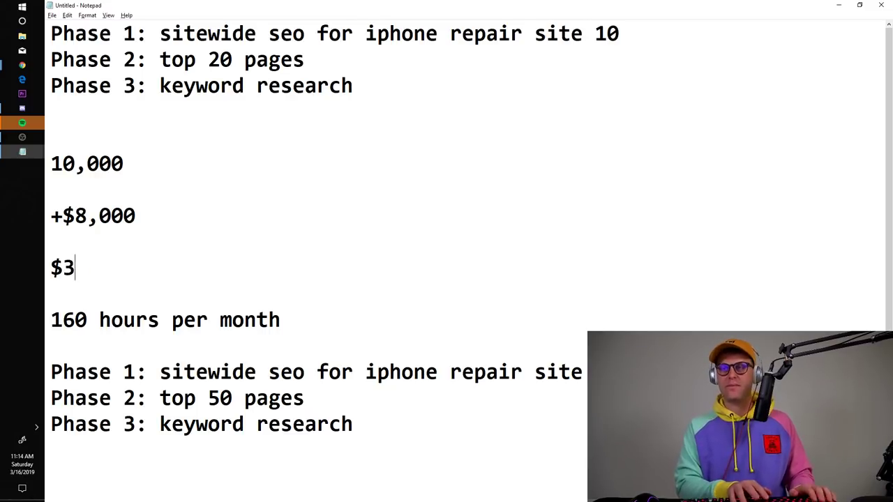
{"action": "key", "text": "BackSpace"}
{"action": "key", "text": "BackSpace"}
{"action": "key", "text": "BackSpace"}
{"action": "type", "text": "5000"}
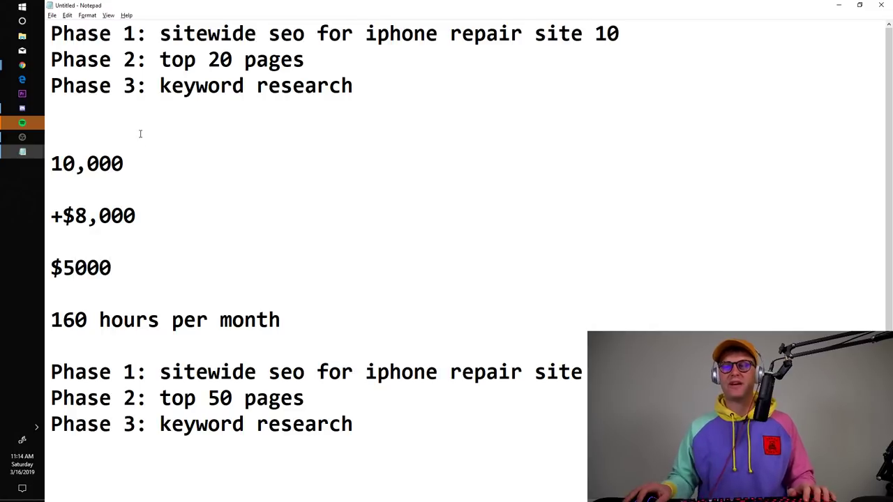
- Add a "$3000" line above "$5000", separated from it by a blank line
{"action": "left_click", "coordinate": [148, 221]}
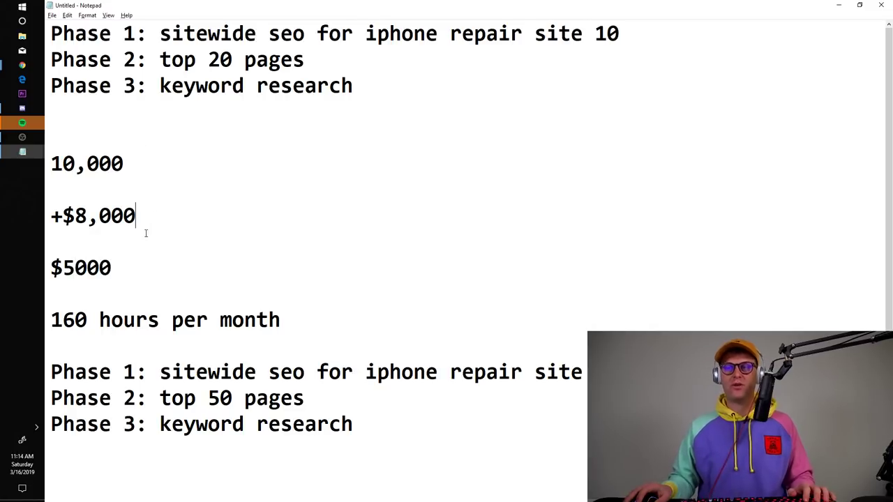
{"action": "left_click", "coordinate": [148, 237]}
{"action": "key", "text": "Return"}
{"action": "type", "text": "$3000"}
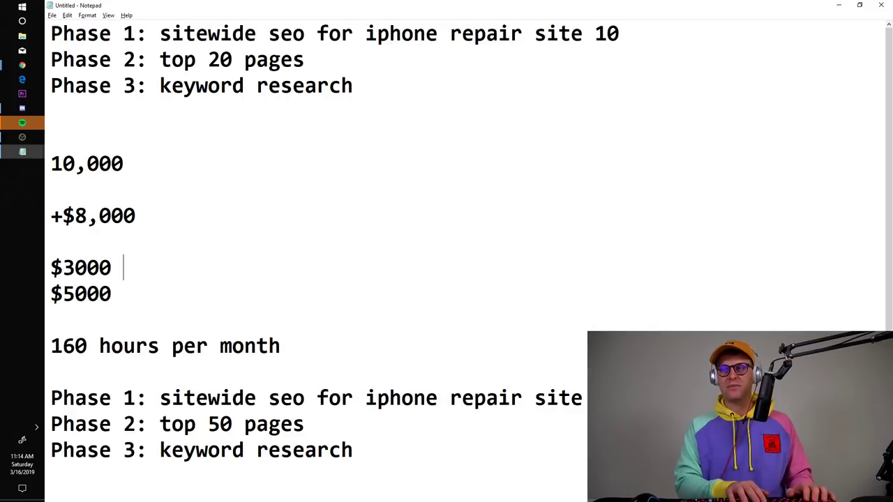
{"action": "key", "text": "Return"}
- Erase the entire note and close Notepad
{"action": "scroll", "coordinate": [252, 274], "scroll_direction": "down", "scroll_amount": 1}
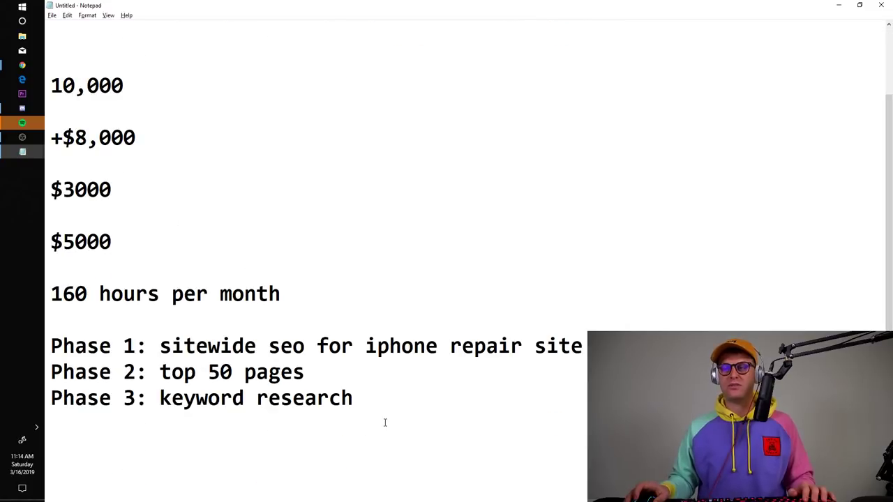
{"action": "left_click", "coordinate": [102, 185]}
{"action": "scroll", "coordinate": [363, 364], "scroll_direction": "up", "scroll_amount": 1}
{"action": "scroll", "coordinate": [390, 365], "scroll_direction": "down", "scroll_amount": 1}
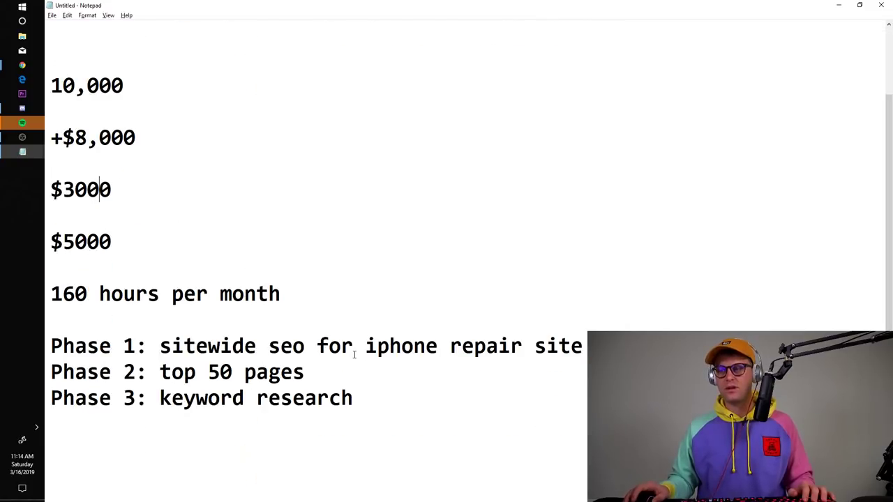
{"action": "left_click_drag", "start_coordinate": [378, 395], "coordinate": [41, 17]}
{"action": "key", "text": "BackSpace"}
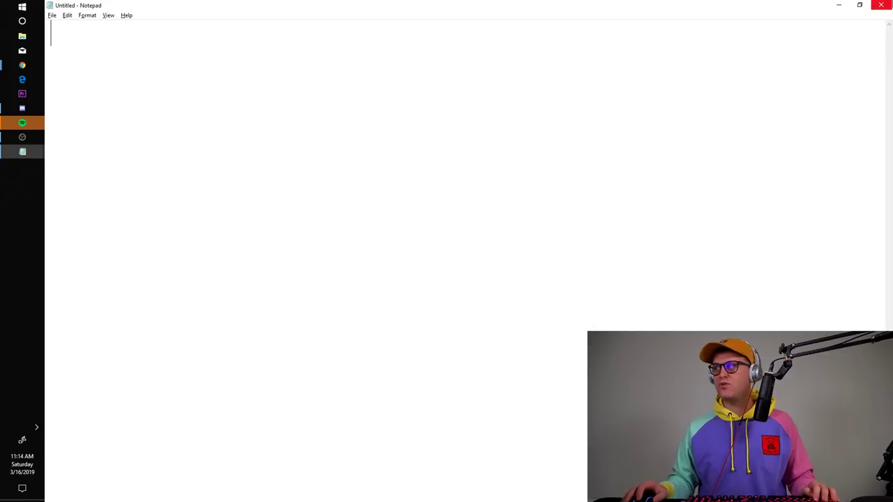
{"action": "left_click", "coordinate": [882, 4]}
- Go over the query rows in the Benchmarks - March sheet by highlighting cells in them
{"action": "left_click", "coordinate": [486, 258]}
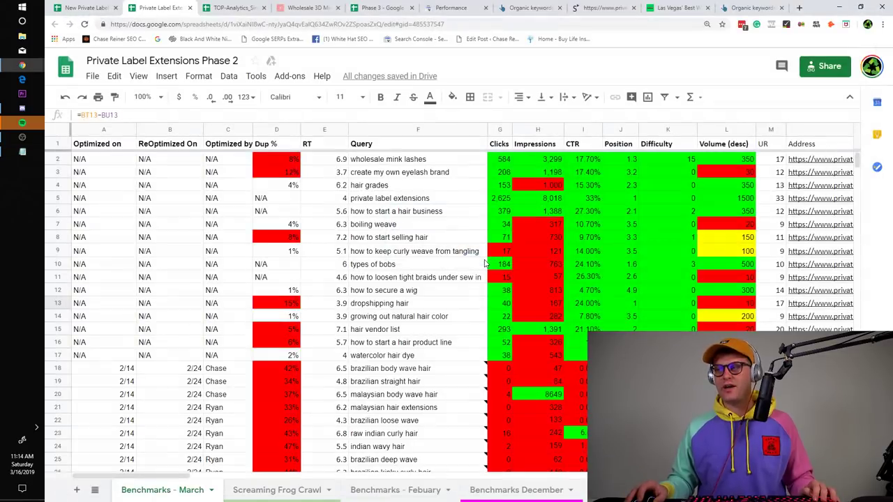
{"action": "left_click_drag", "start_coordinate": [446, 303], "coordinate": [335, 186]}
{"action": "left_click", "coordinate": [440, 255]}
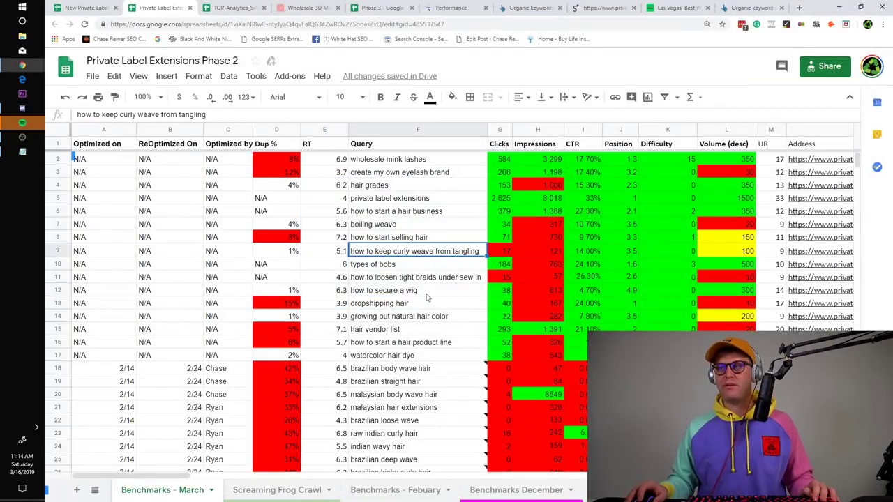
{"action": "left_click", "coordinate": [427, 294]}
{"action": "key", "text": "ctrl+a"}
{"action": "left_click", "coordinate": [460, 330]}
{"action": "left_click_drag", "start_coordinate": [493, 341], "coordinate": [270, 172]}
{"action": "left_click", "coordinate": [269, 171]}
{"action": "key", "text": "ctrl+a"}
{"action": "left_click_drag", "start_coordinate": [350, 267], "coordinate": [340, 268]}
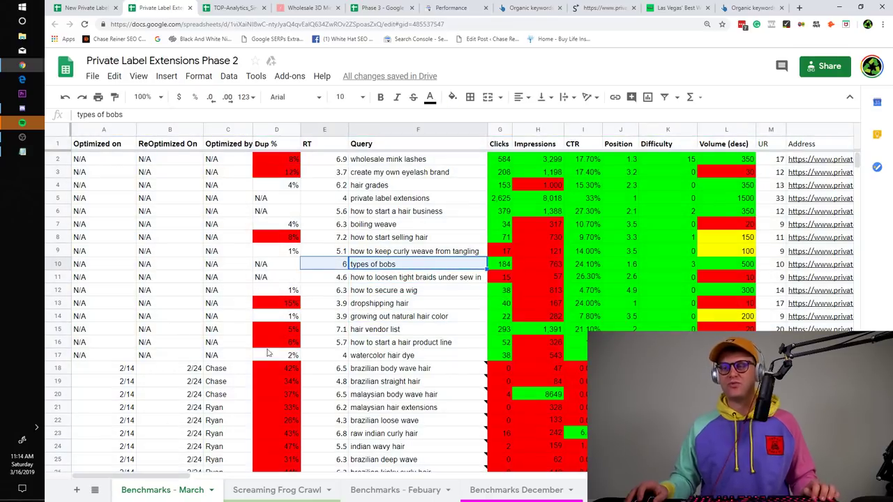
- Open a new Notepad note and write "$500 per audit" in it
{"action": "left_click", "coordinate": [11, 10]}
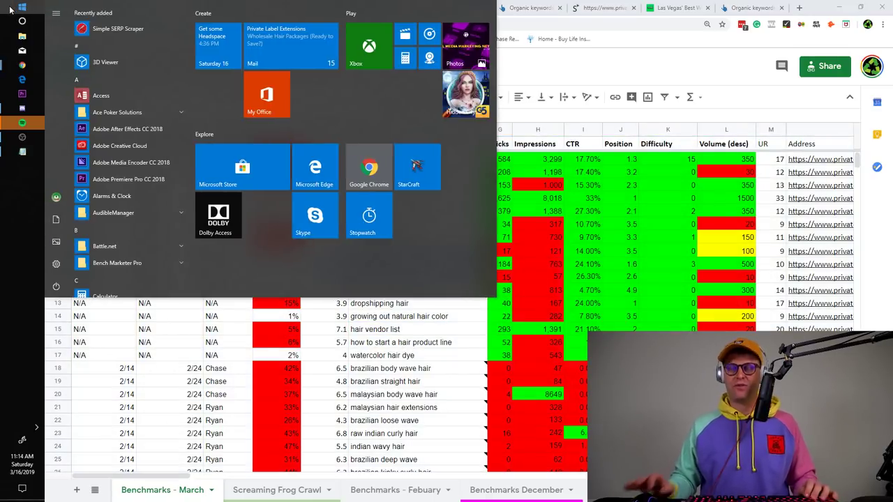
{"action": "type", "text": "note"}
{"action": "key", "text": "Return"}
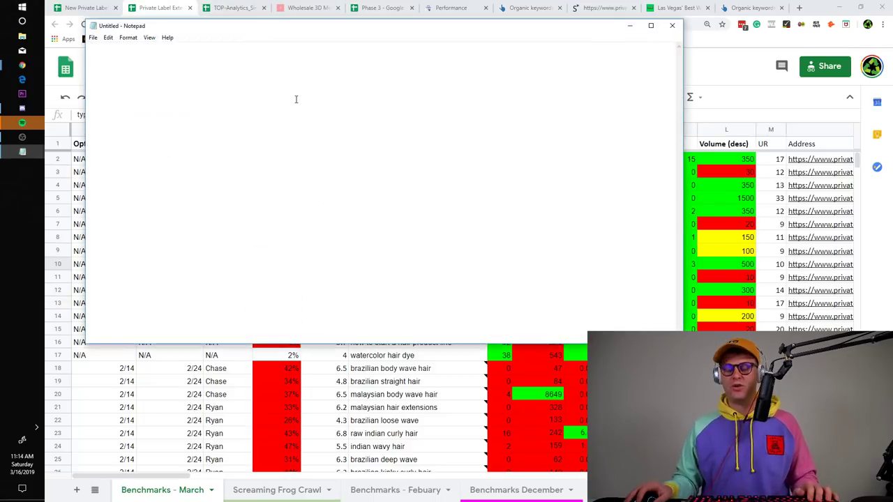
{"action": "type", "text": "%"}
{"action": "key", "text": "BackSpace"}
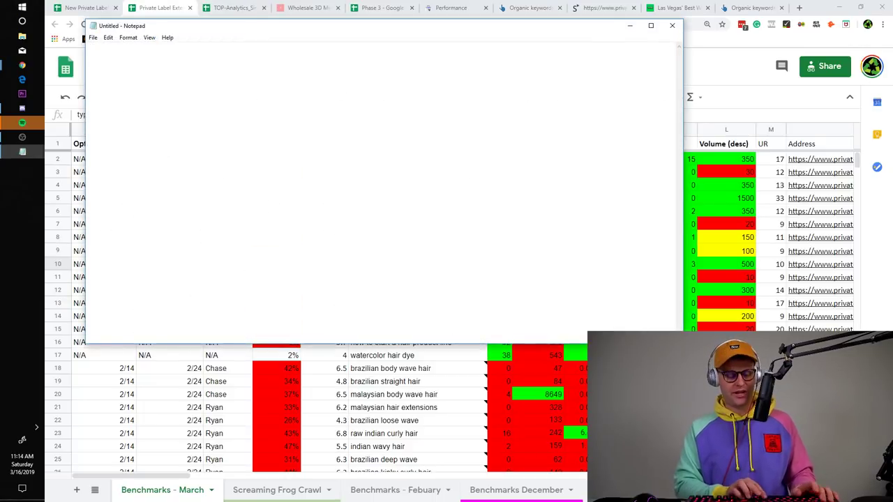
{"action": "type", "text": "$500 per audit"}
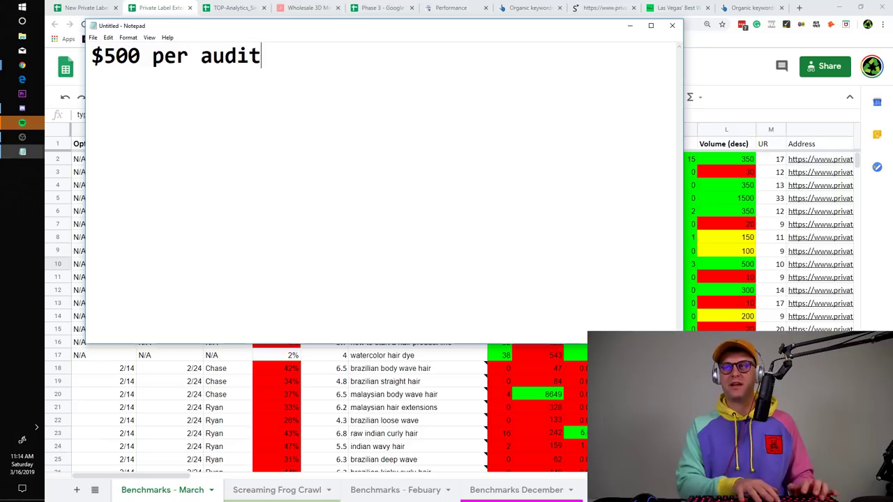
- Add the amount "$2500" after "$500 per audit" on the same line
{"action": "type", "text": " $5000"}
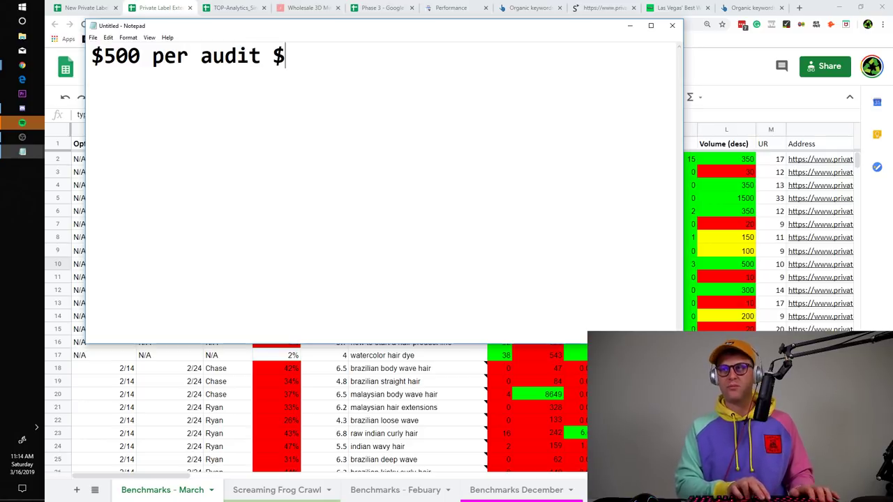
{"action": "key", "text": "BackSpace"}
{"action": "key", "text": "BackSpace"}
{"action": "key", "text": "BackSpace"}
{"action": "key", "text": "BackSpace"}
{"action": "type", "text": "2500"}
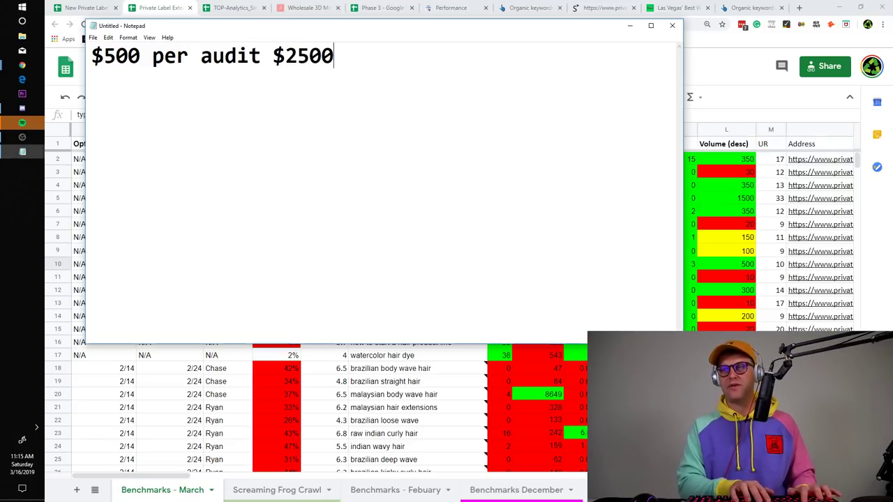
- Replace the note's text with "monthly reccuring $2500"
{"action": "key", "text": "ctrl+a"}
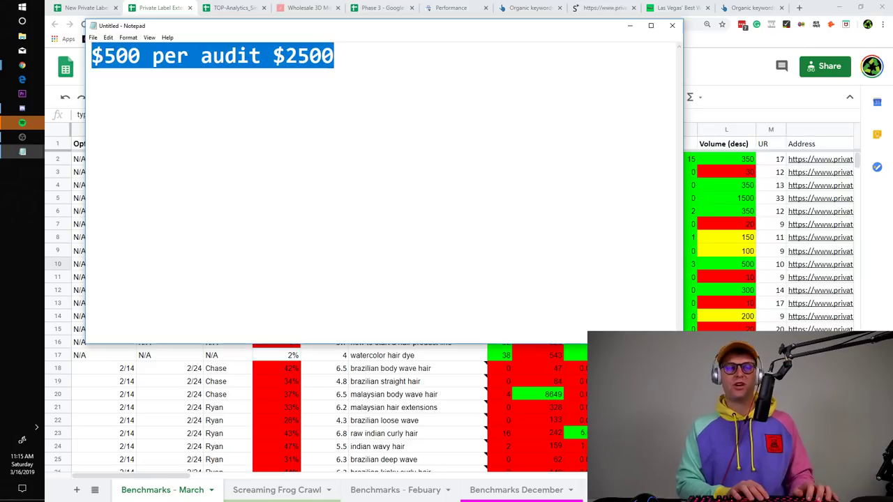
{"action": "key", "text": "BackSpace"}
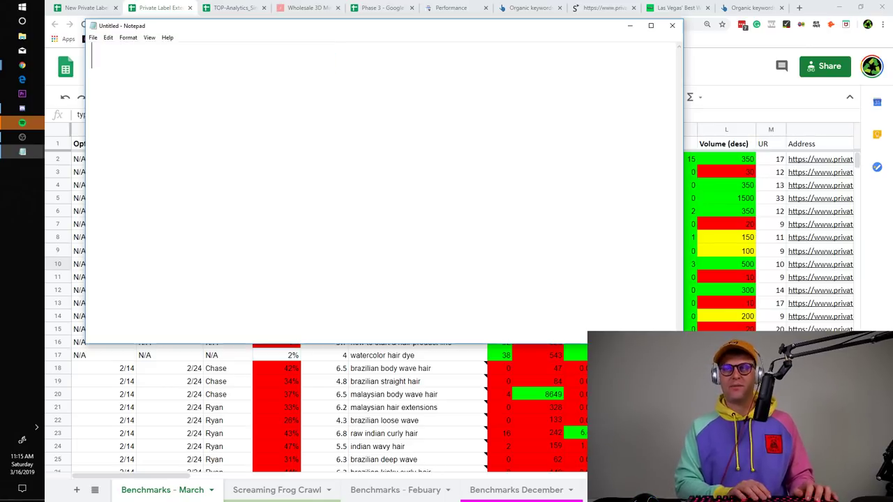
{"action": "type", "text": "n"}
{"action": "key", "text": "BackSpace"}
{"action": "type", "text": "month"}
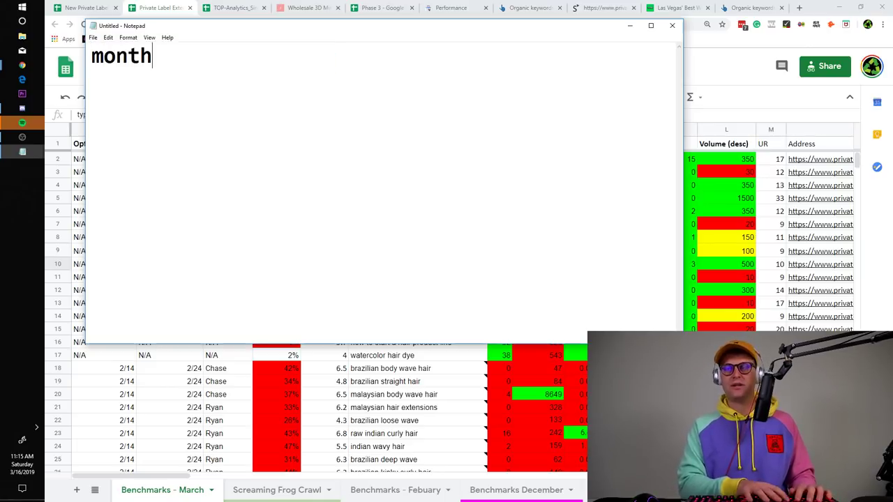
{"action": "type", "text": "ly reccuring "}
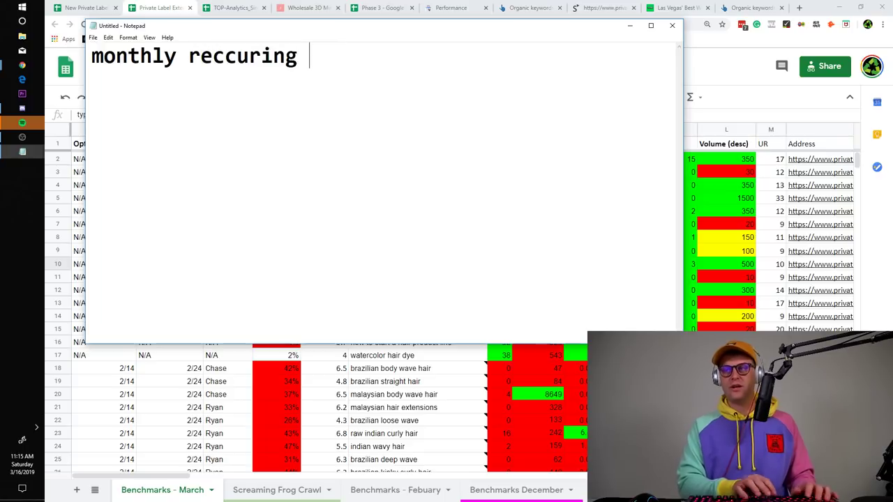
{"action": "type", "text": "$2500"}
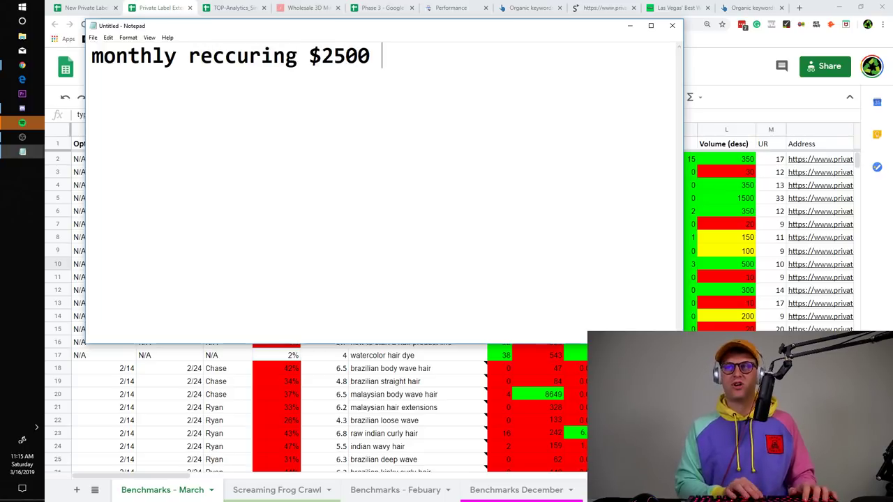
- Erase the monthly recurring line from the note and minimize Notepad
{"action": "key", "text": "ctrl+a"}
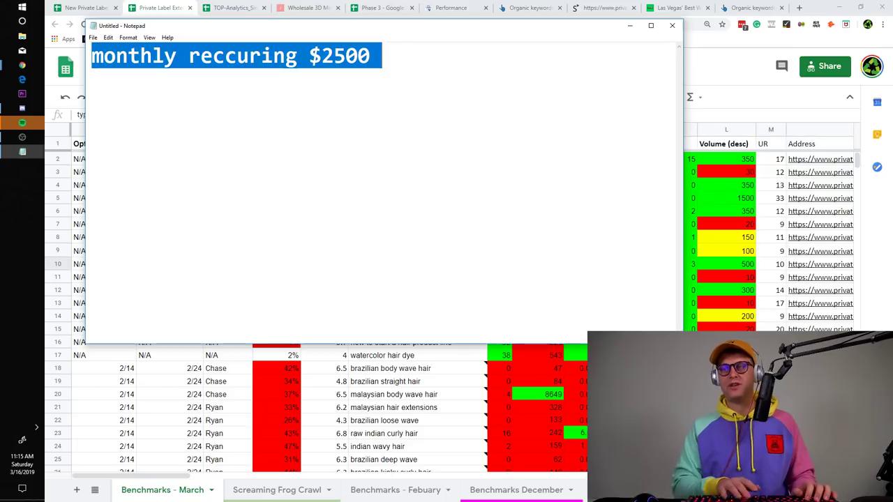
{"action": "key", "text": "Right"}
{"action": "key", "text": "BackSpace"}
{"action": "key", "text": "BackSpace"}
{"action": "key", "text": "BackSpace"}
{"action": "key", "text": "BackSpace"}
{"action": "key", "text": "BackSpace"}
{"action": "key", "text": "BackSpace"}
{"action": "key", "text": "BackSpace"}
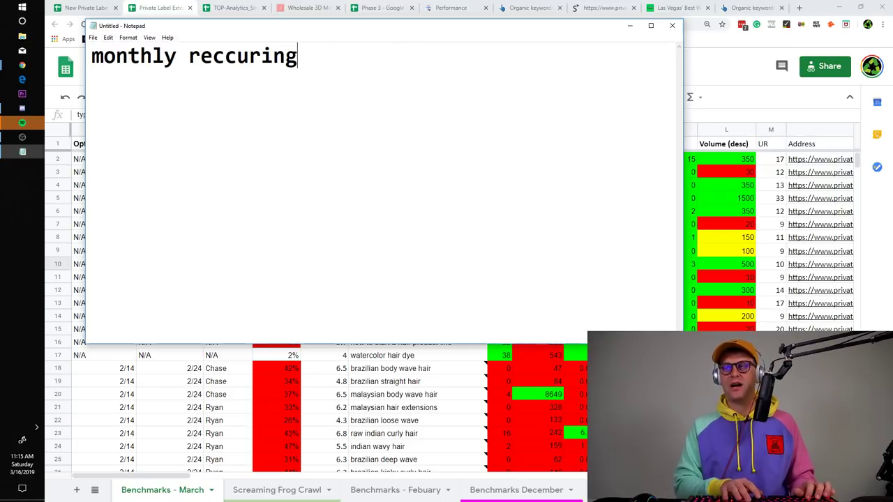
{"action": "key", "text": "ctrl+a"}
{"action": "key", "text": "BackSpace"}
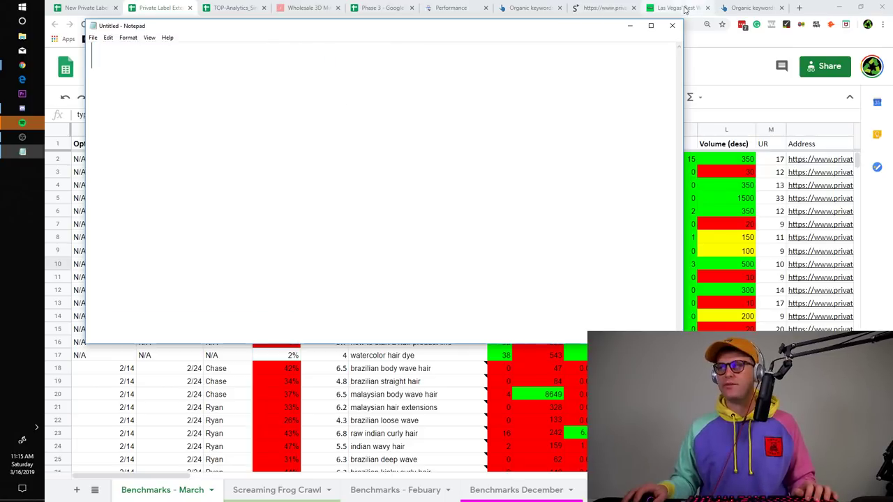
{"action": "left_click", "coordinate": [630, 26]}
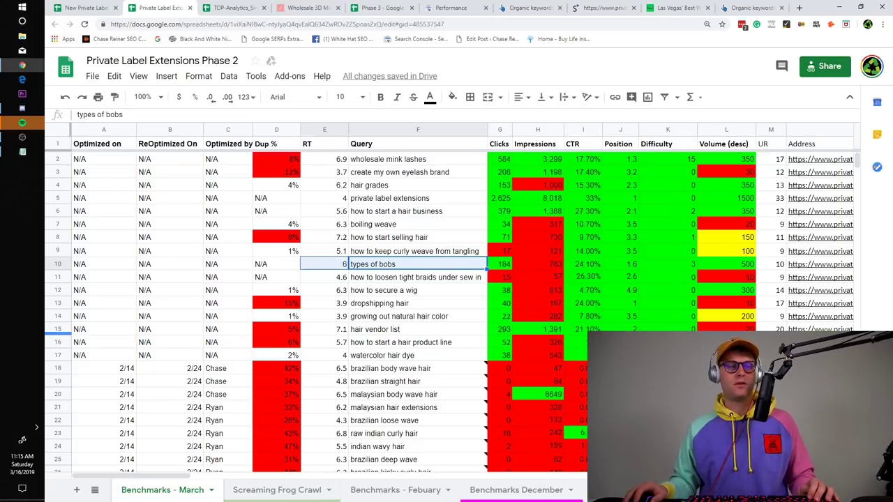
{"action": "left_click", "coordinate": [247, 293]}
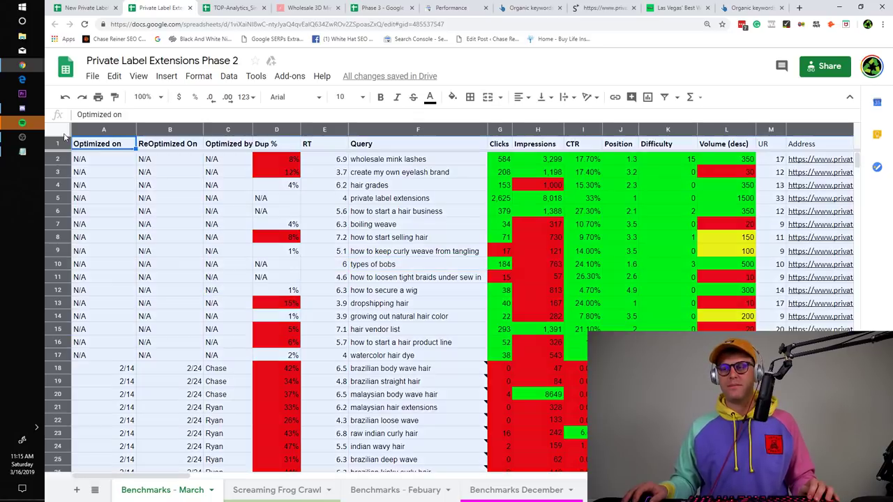
{"action": "left_click", "coordinate": [66, 134]}
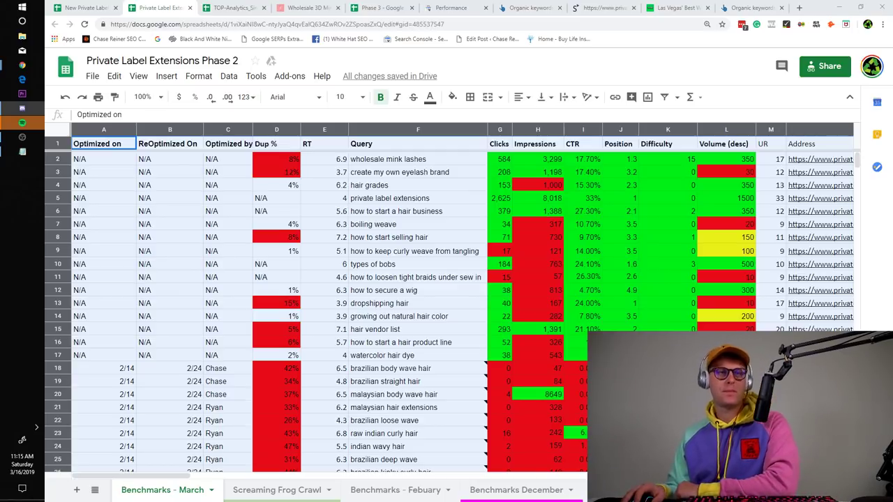
{"action": "left_click", "coordinate": [386, 223]}
{"action": "left_click", "coordinate": [434, 266]}
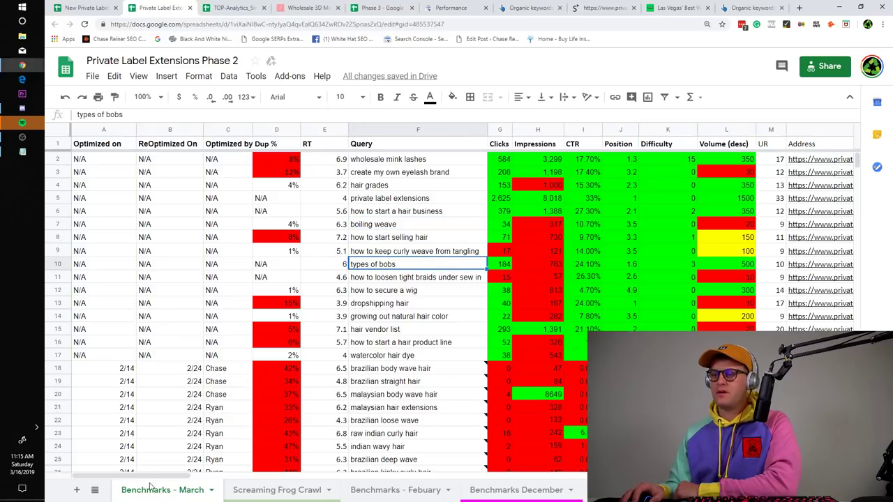
{"action": "left_click_drag", "start_coordinate": [166, 476], "coordinate": [95, 440]}
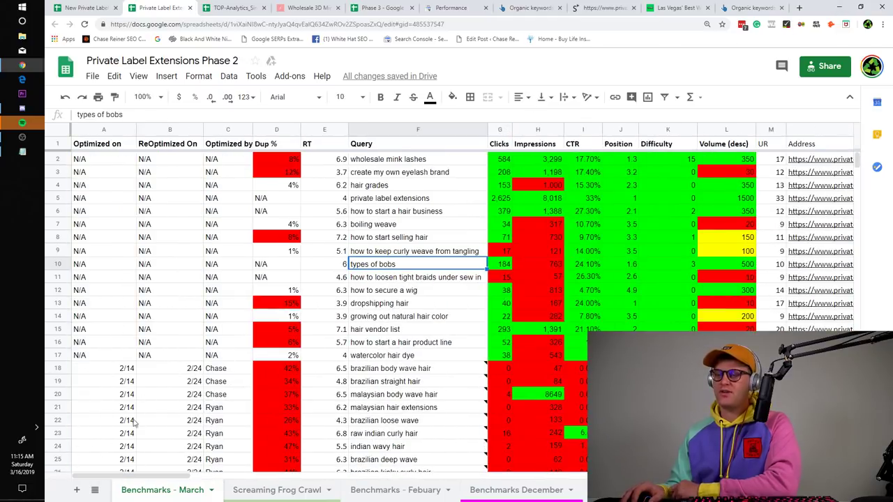
- Minimize the browser and go over the "10-15 CLIENTS" and "TEMPLATE PHASE 2 PHASE 3" lines in the open note by highlighting them
{"action": "left_click", "coordinate": [840, 7]}
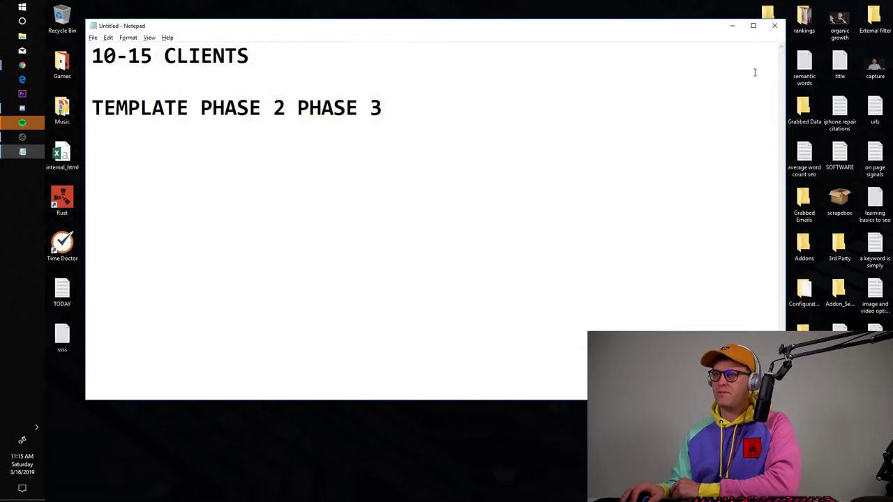
{"action": "left_click_drag", "start_coordinate": [605, 135], "coordinate": [70, 110]}
{"action": "left_click_drag", "start_coordinate": [536, 127], "coordinate": [91, 56]}
{"action": "left_click", "coordinate": [286, 124]}
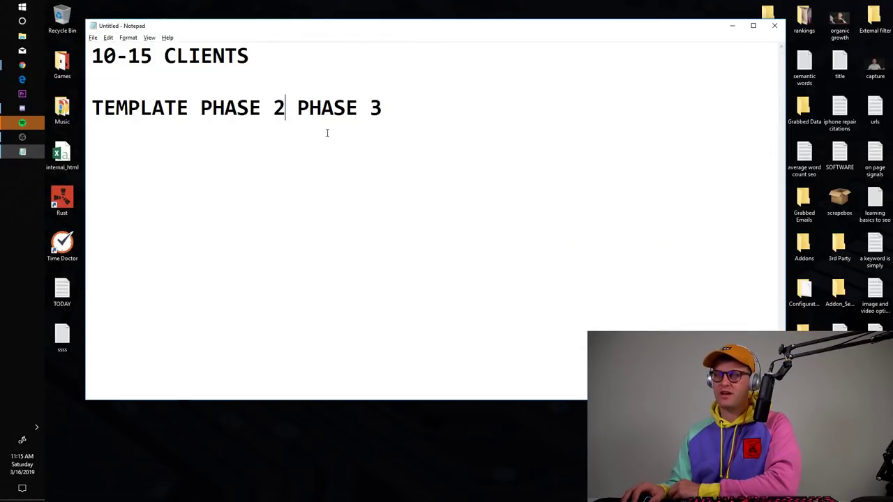
{"action": "left_click_drag", "start_coordinate": [314, 73], "coordinate": [91, 59]}
{"action": "left_click", "coordinate": [347, 107]}
{"action": "left_click_drag", "start_coordinate": [250, 56], "coordinate": [91, 56]}
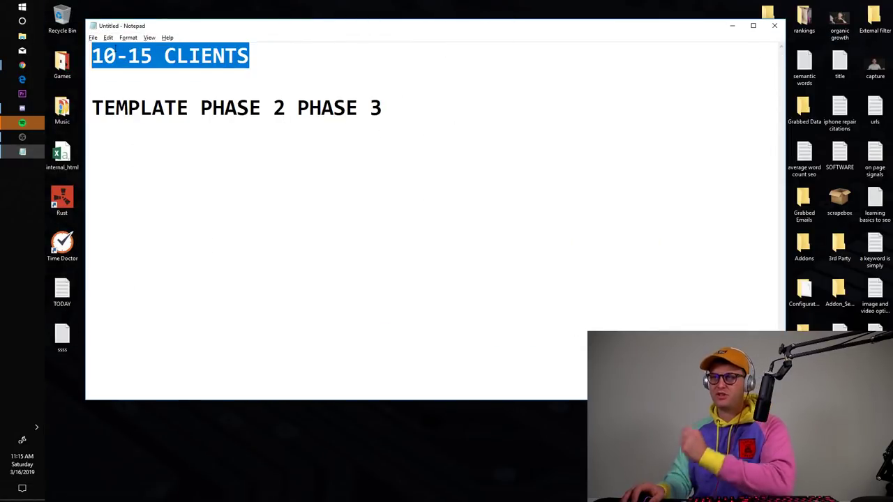
{"action": "left_click", "coordinate": [212, 108]}
{"action": "left_click", "coordinate": [253, 72]}
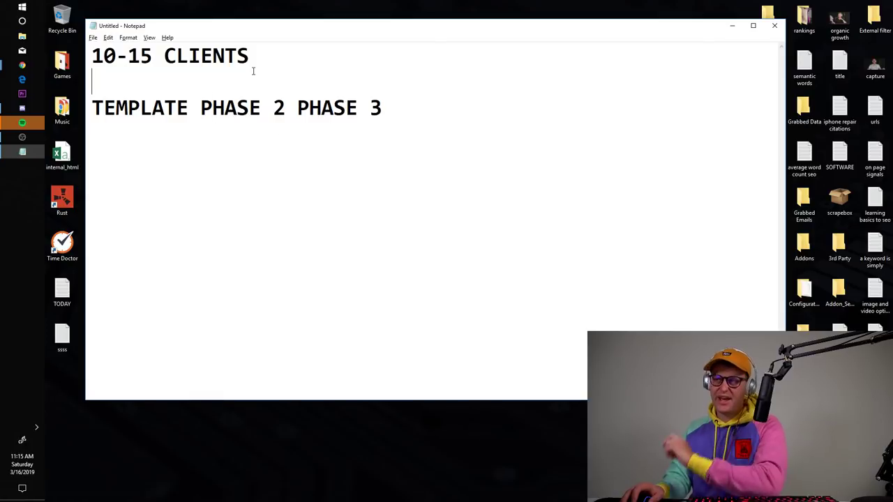
{"action": "left_click_drag", "start_coordinate": [383, 124], "coordinate": [104, 55]}
{"action": "left_click", "coordinate": [293, 116]}
{"action": "left_click", "coordinate": [300, 119]}
{"action": "left_click", "coordinate": [277, 124]}
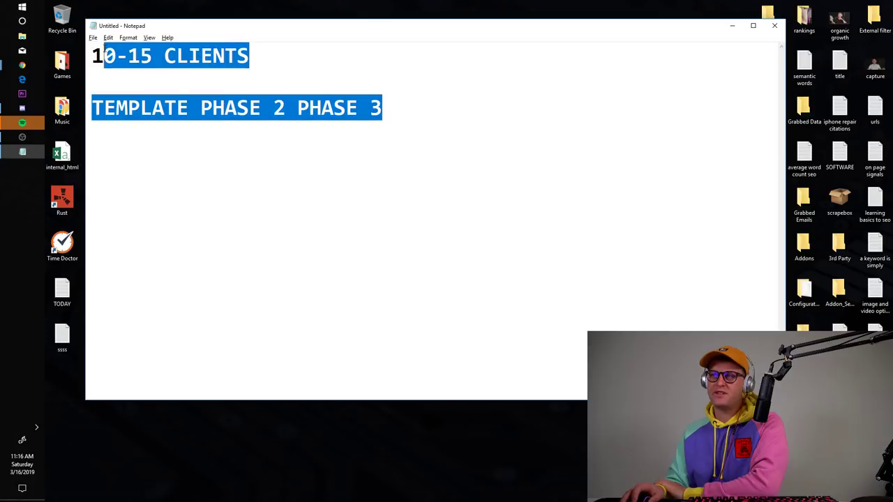
{"action": "left_click", "coordinate": [263, 131]}
- Replace the note's client and template lines with "Certi", and erase that text to leave the note empty
{"action": "left_click_drag", "start_coordinate": [385, 121], "coordinate": [44, 49]}
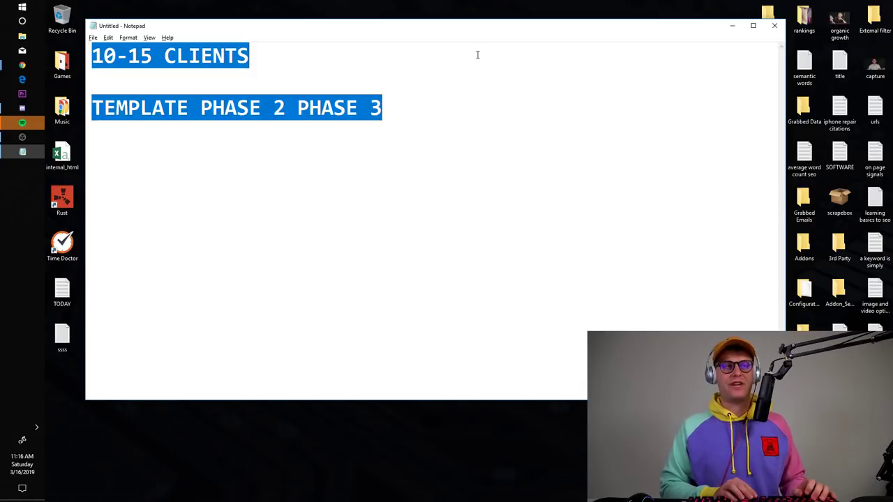
{"action": "type", "text": "C"}
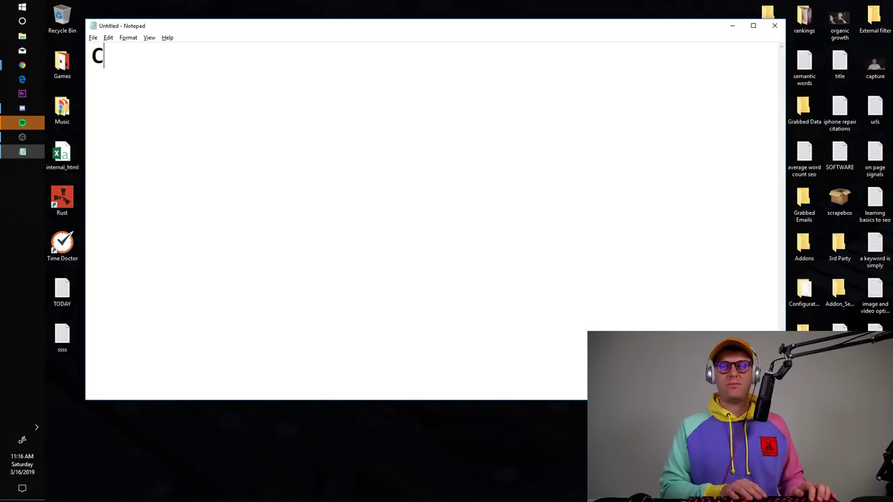
{"action": "type", "text": "erti"}
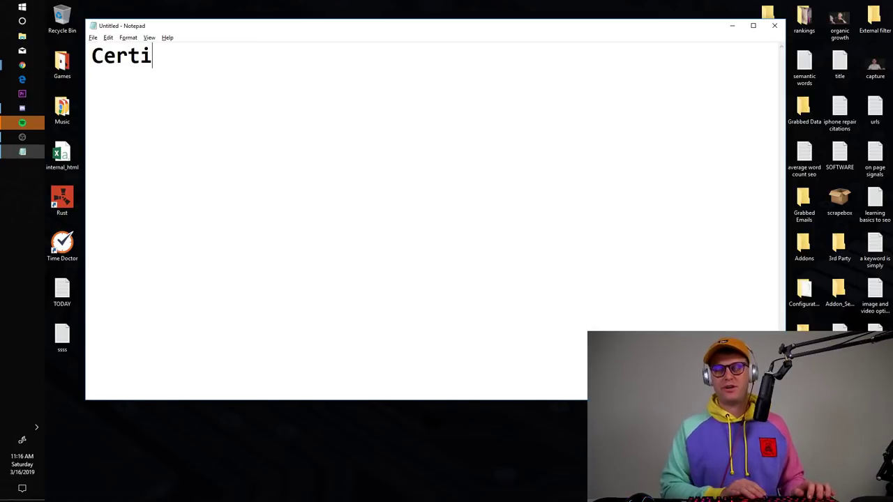
{"action": "key", "text": "ctrl+a"}
{"action": "key", "text": "BackSpace"}
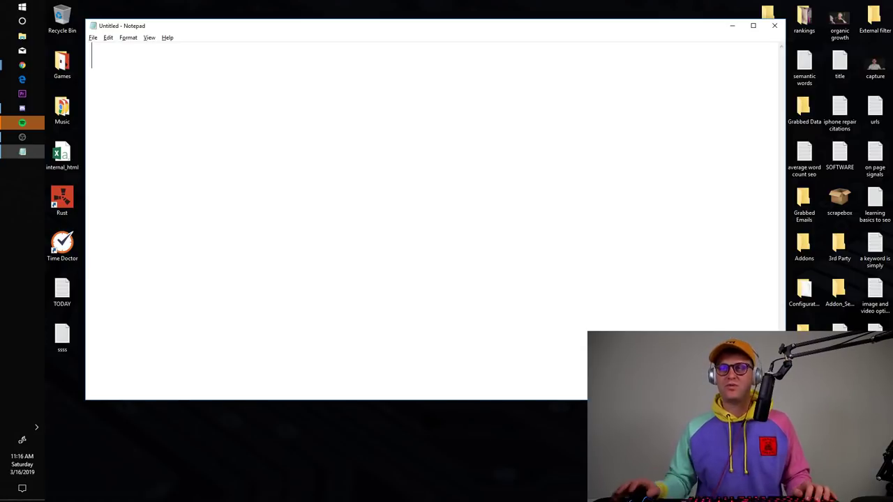
- Resize the Notepad window and reposition it so the desktop's first column of icons is uncovered
{"action": "left_click_drag", "start_coordinate": [112, 29], "coordinate": [97, 0]}
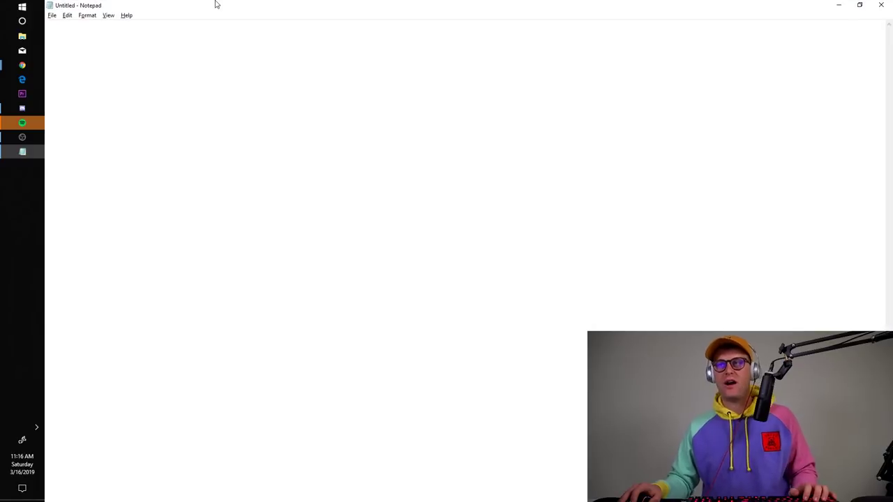
{"action": "left_click_drag", "start_coordinate": [214, 3], "coordinate": [260, 38]}
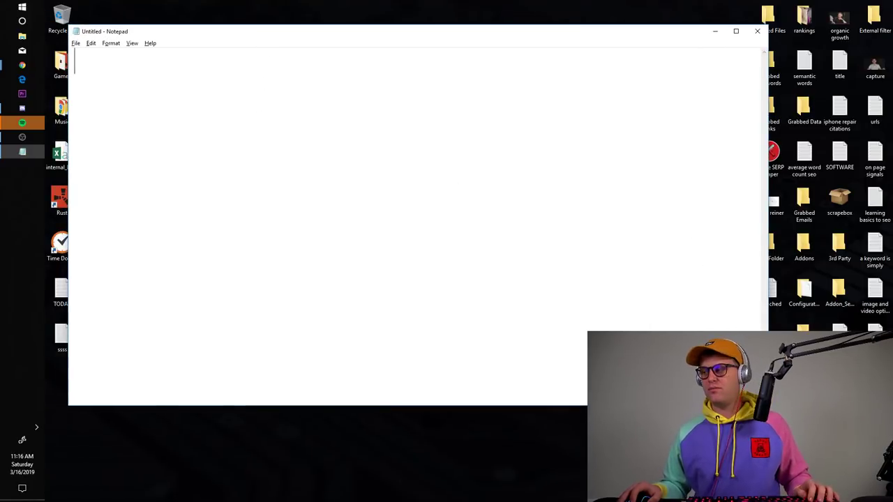
{"action": "left_click_drag", "start_coordinate": [768, 405], "coordinate": [805, 445]}
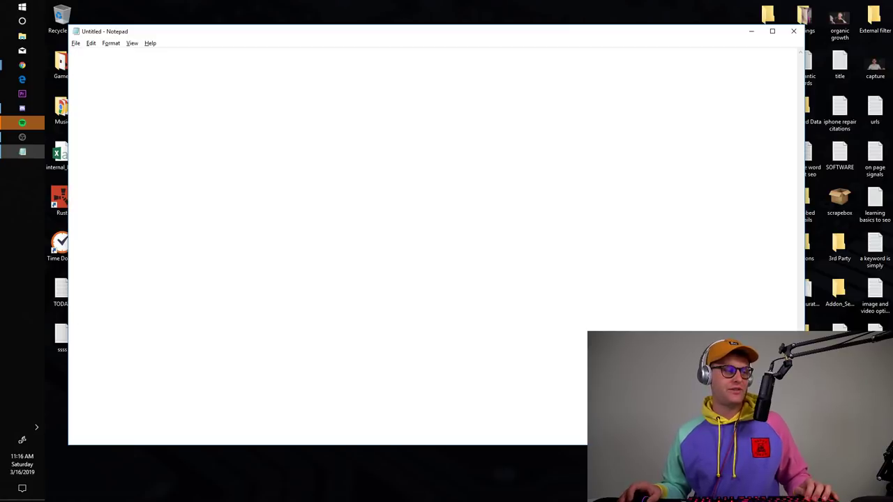
{"action": "key", "text": "alt+Tab"}
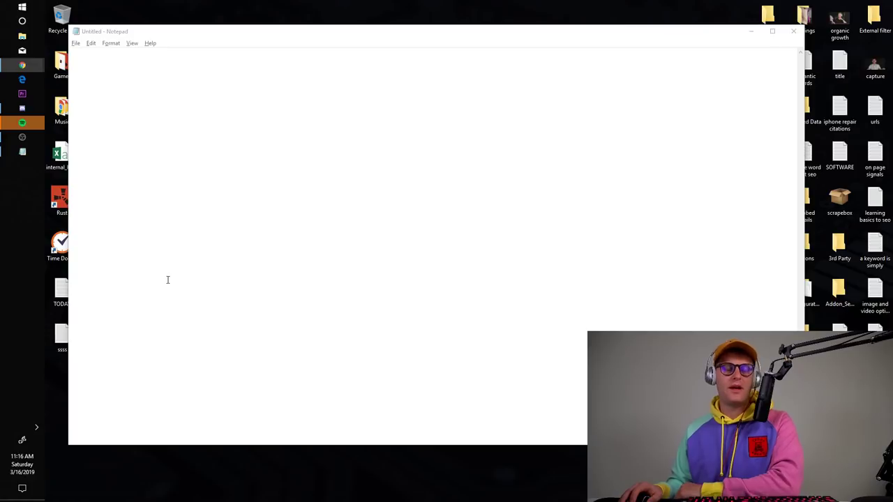
{"action": "left_click", "coordinate": [195, 259]}
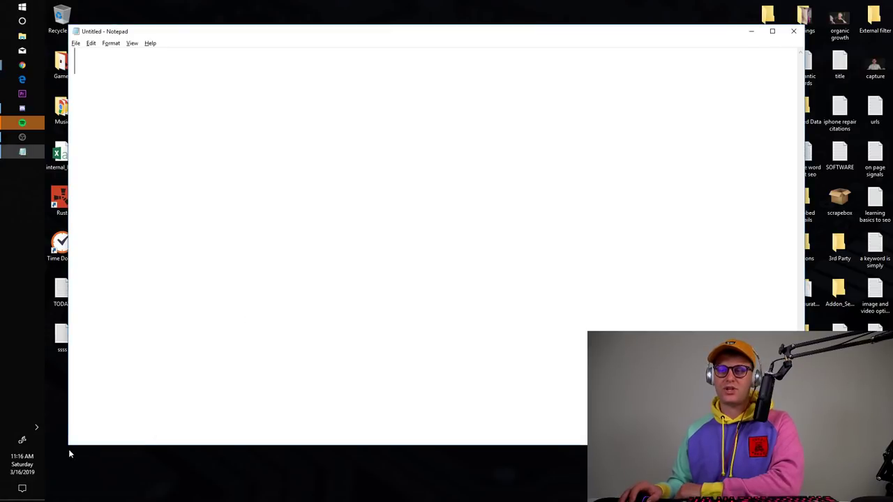
{"action": "left_click_drag", "start_coordinate": [69, 450], "coordinate": [98, 361]}
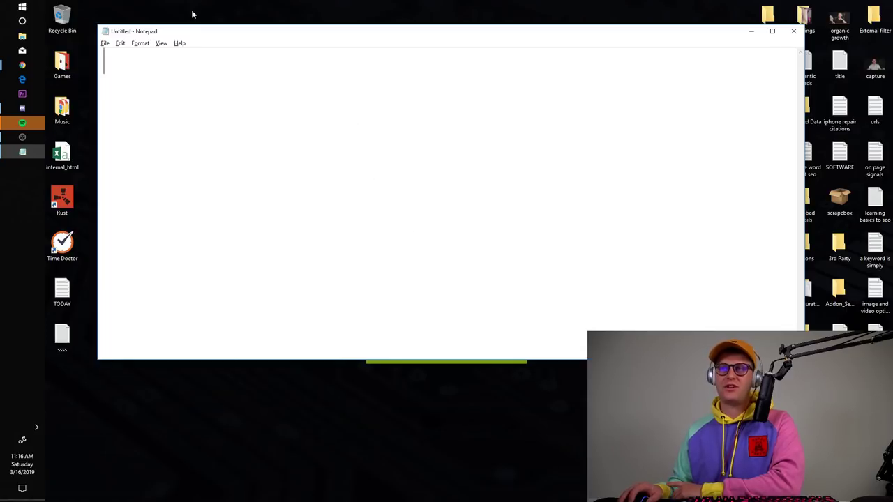
{"action": "left_click_drag", "start_coordinate": [202, 34], "coordinate": [214, 76]}
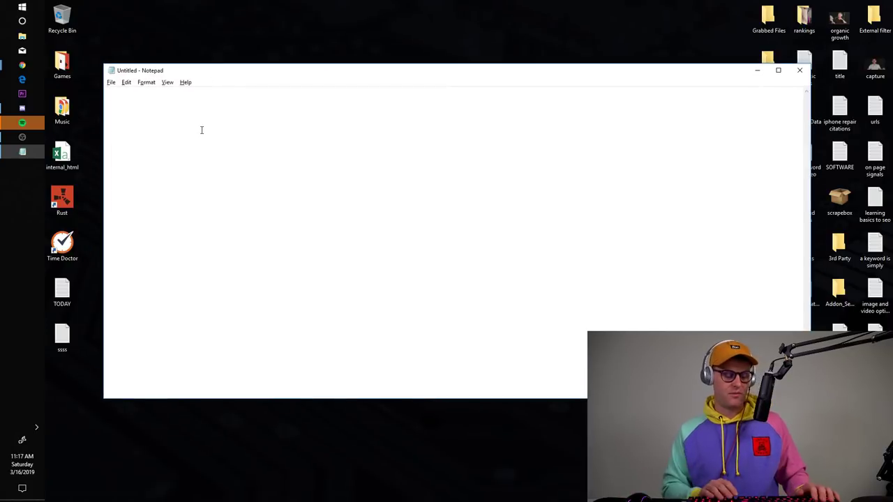
- Write "160 hour a month" on the first line of the empty note
{"action": "type", "text": "160 hour a monmt"}
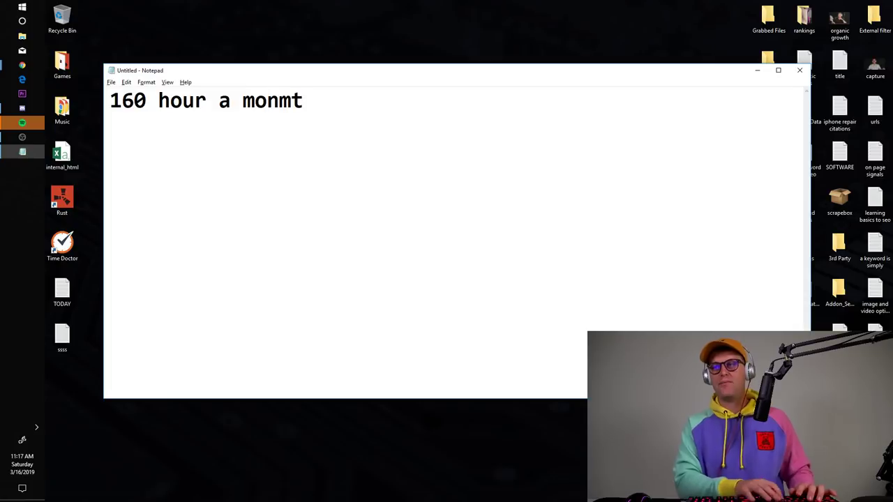
{"action": "key", "text": "BackSpace"}
{"action": "key", "text": "BackSpace"}
{"action": "type", "text": "th"}
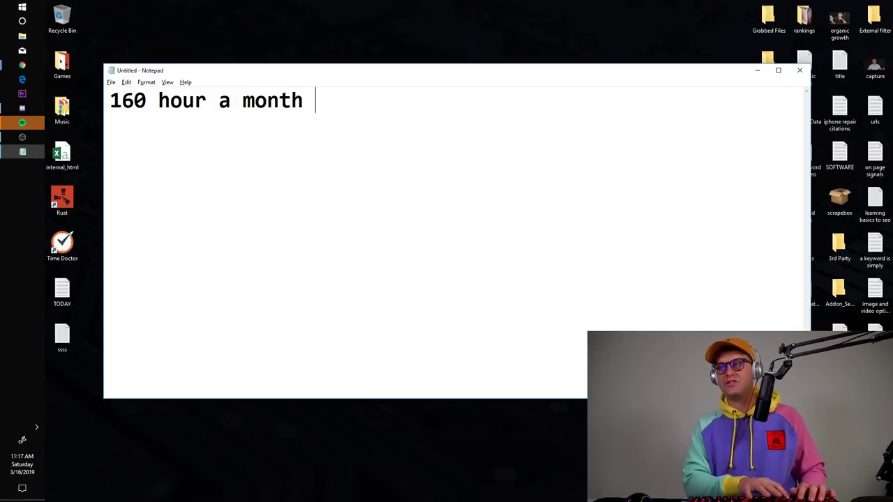